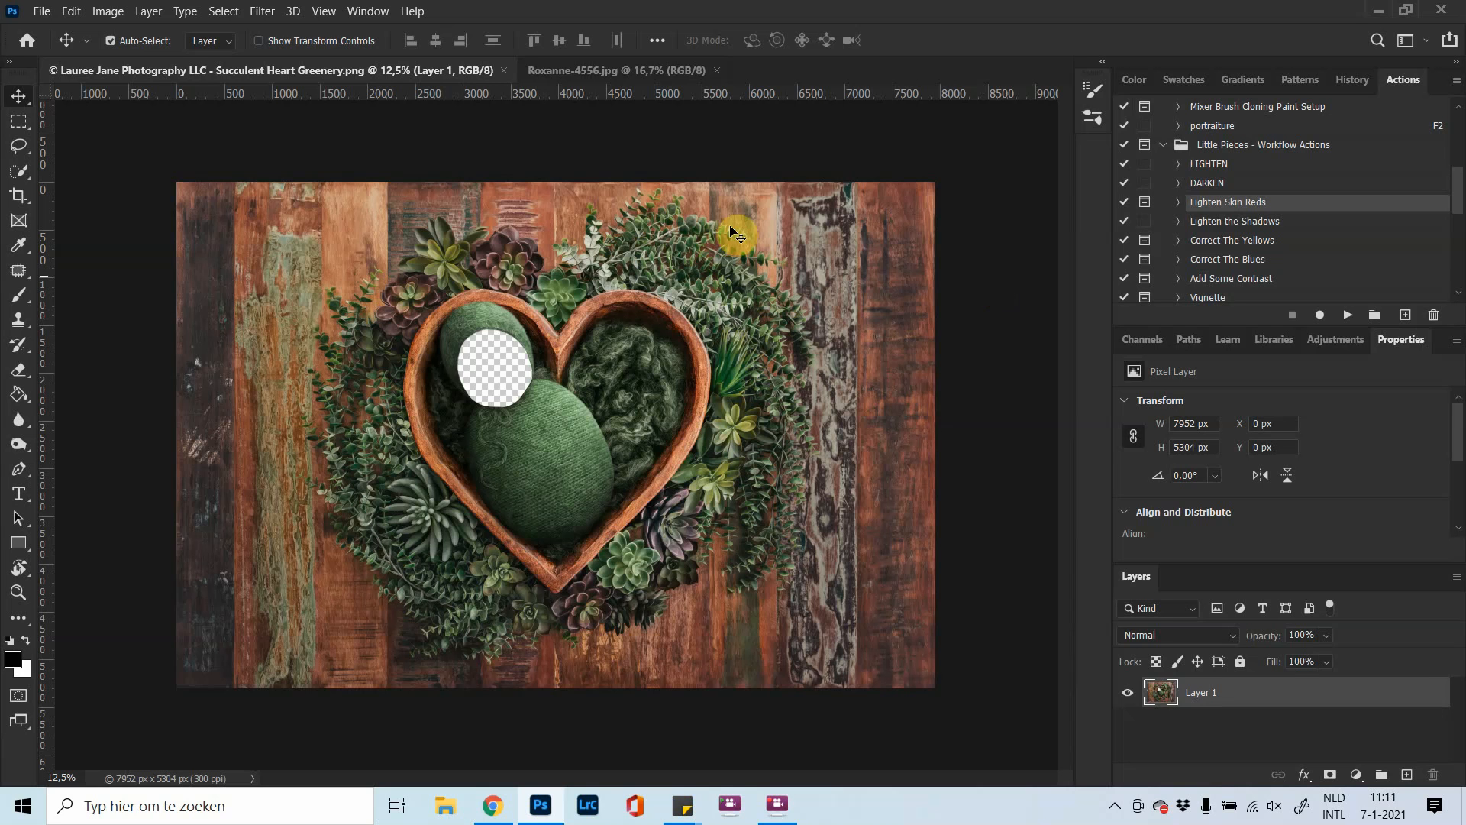
Compare the newborn photo with the succulent heart backdrop, checking camera angle, head position and light direction
click(583, 71)
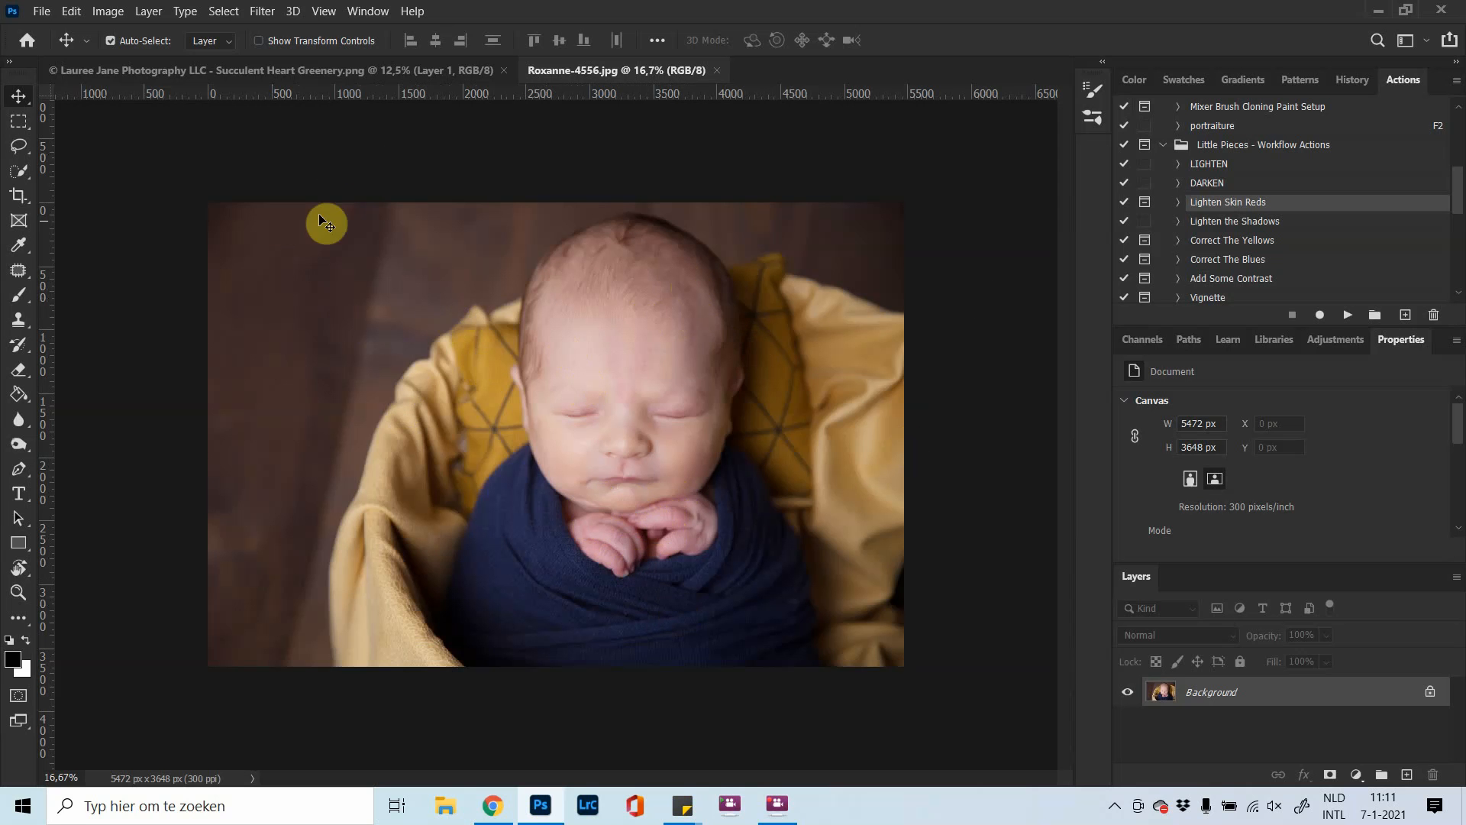
click(301, 75)
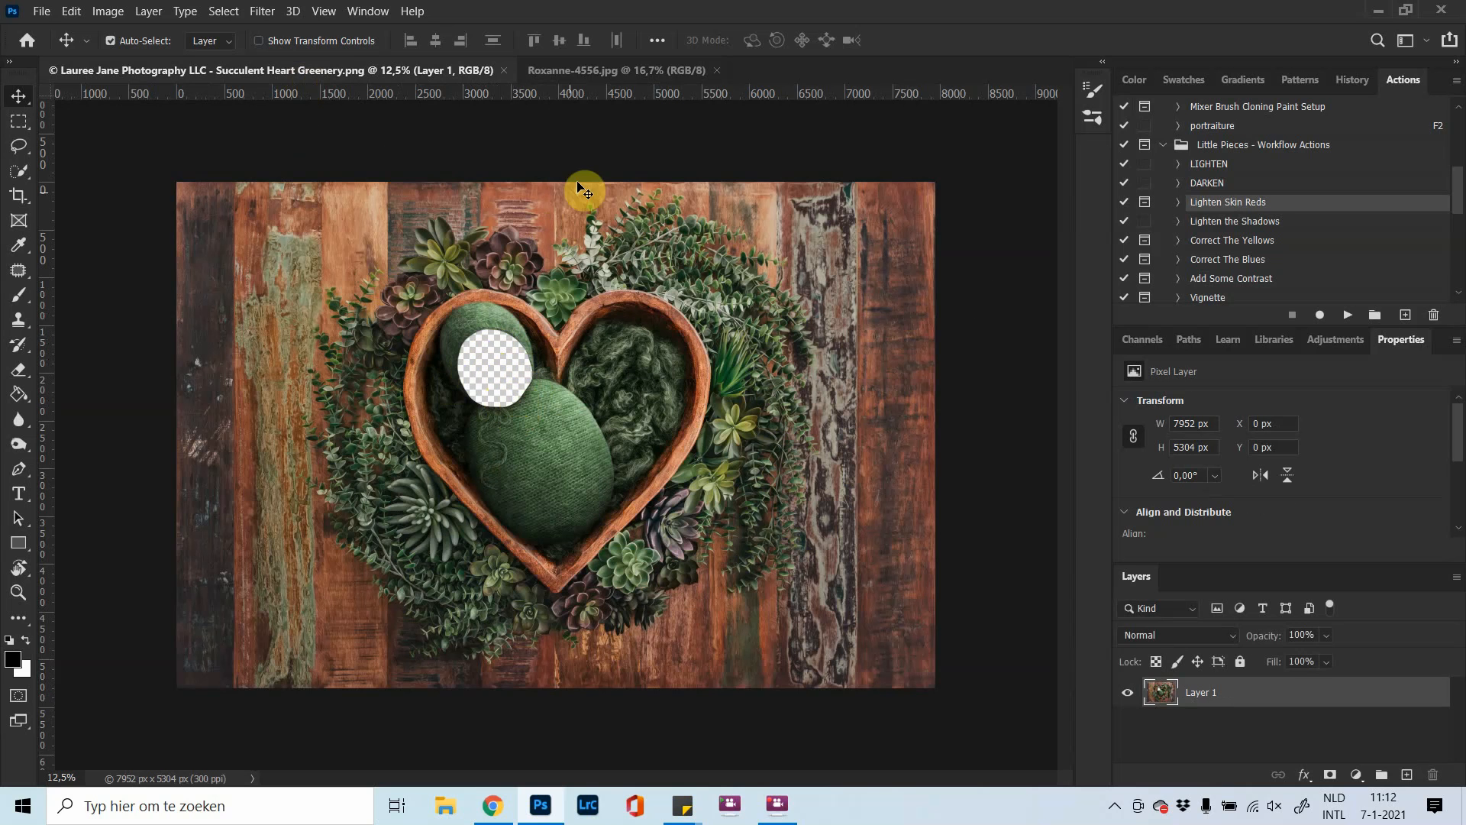
click(607, 71)
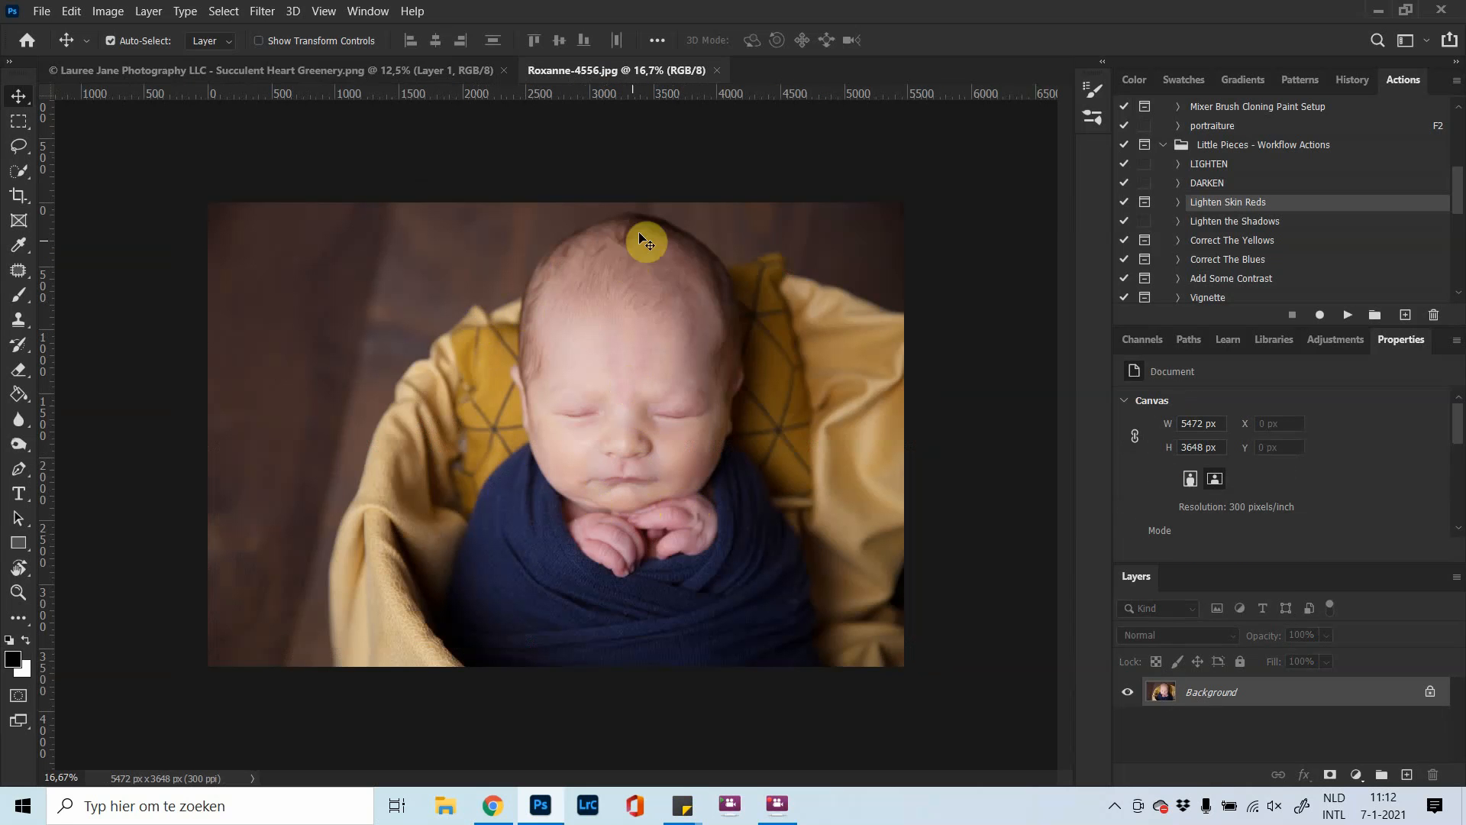
click(335, 71)
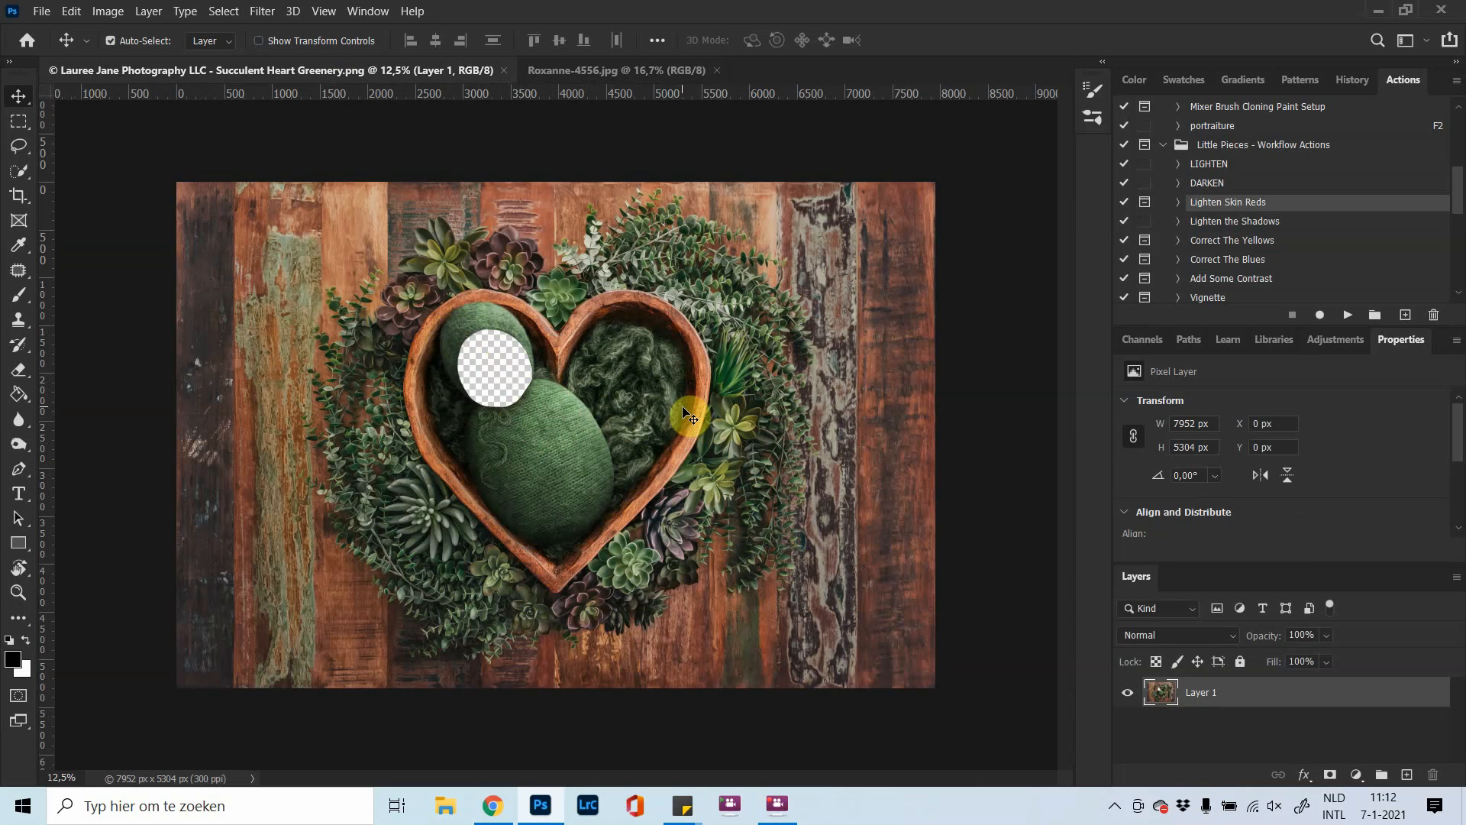
click(607, 69)
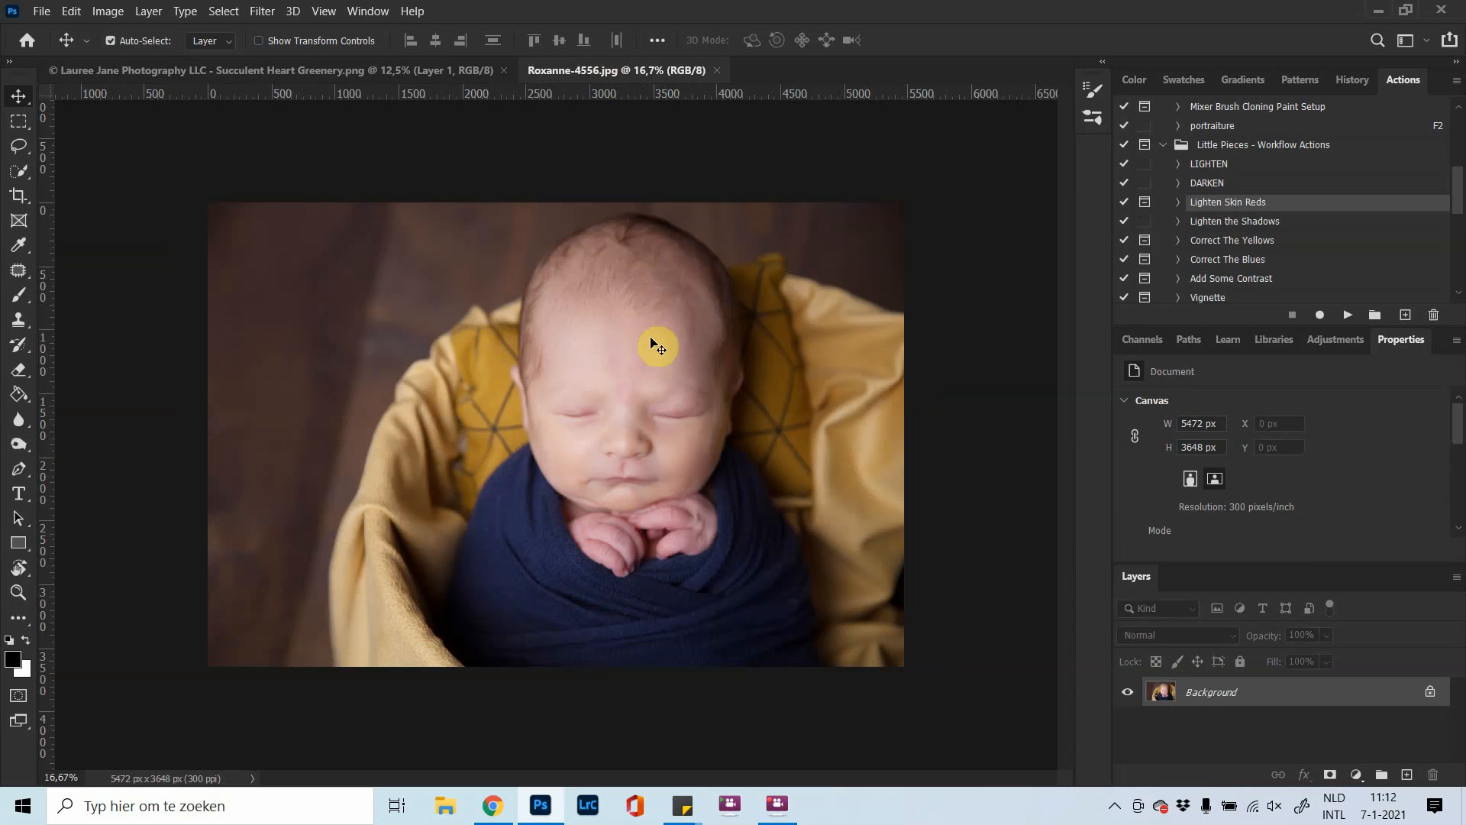
click(379, 76)
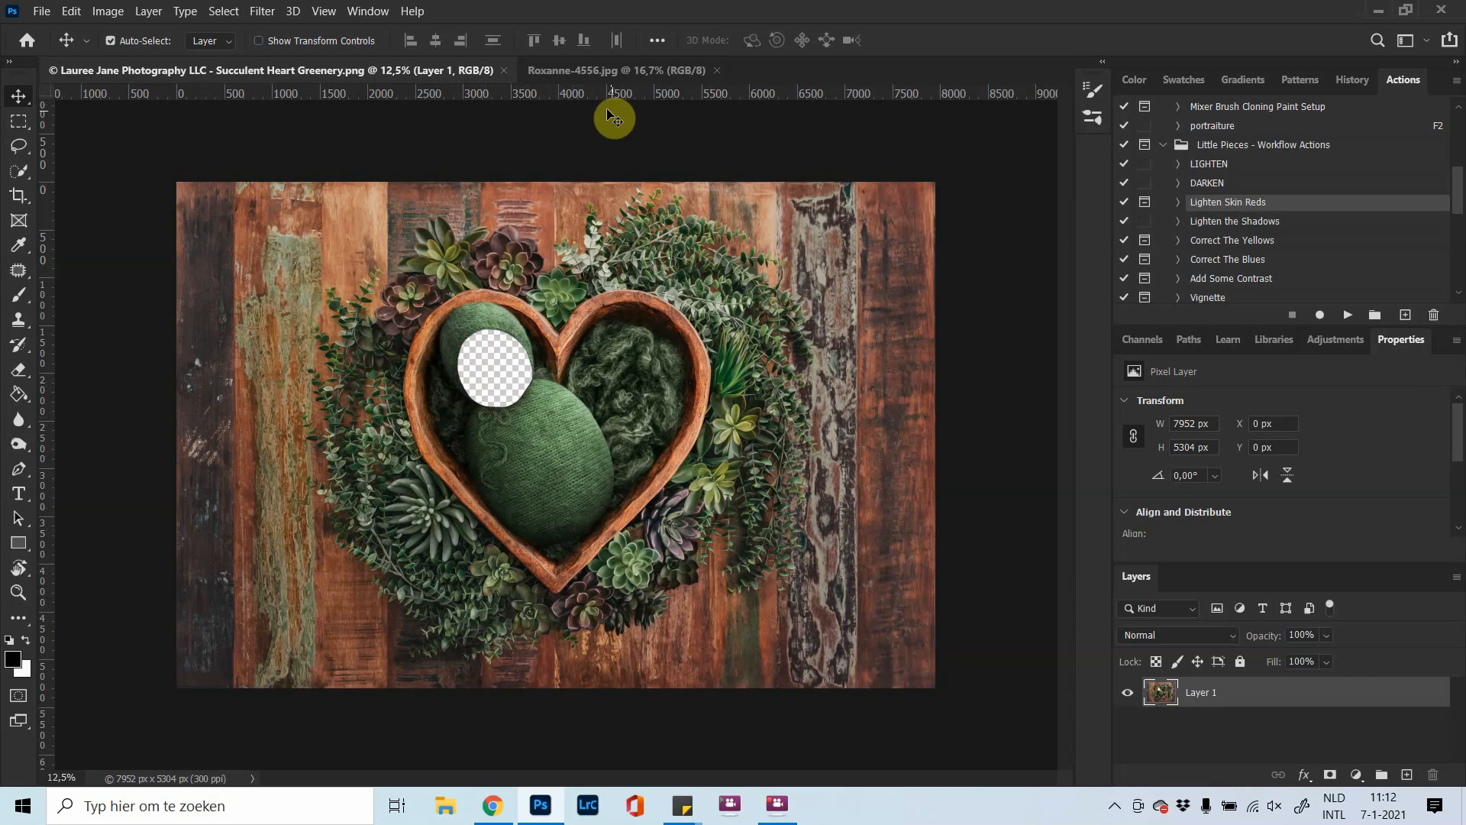
click(594, 71)
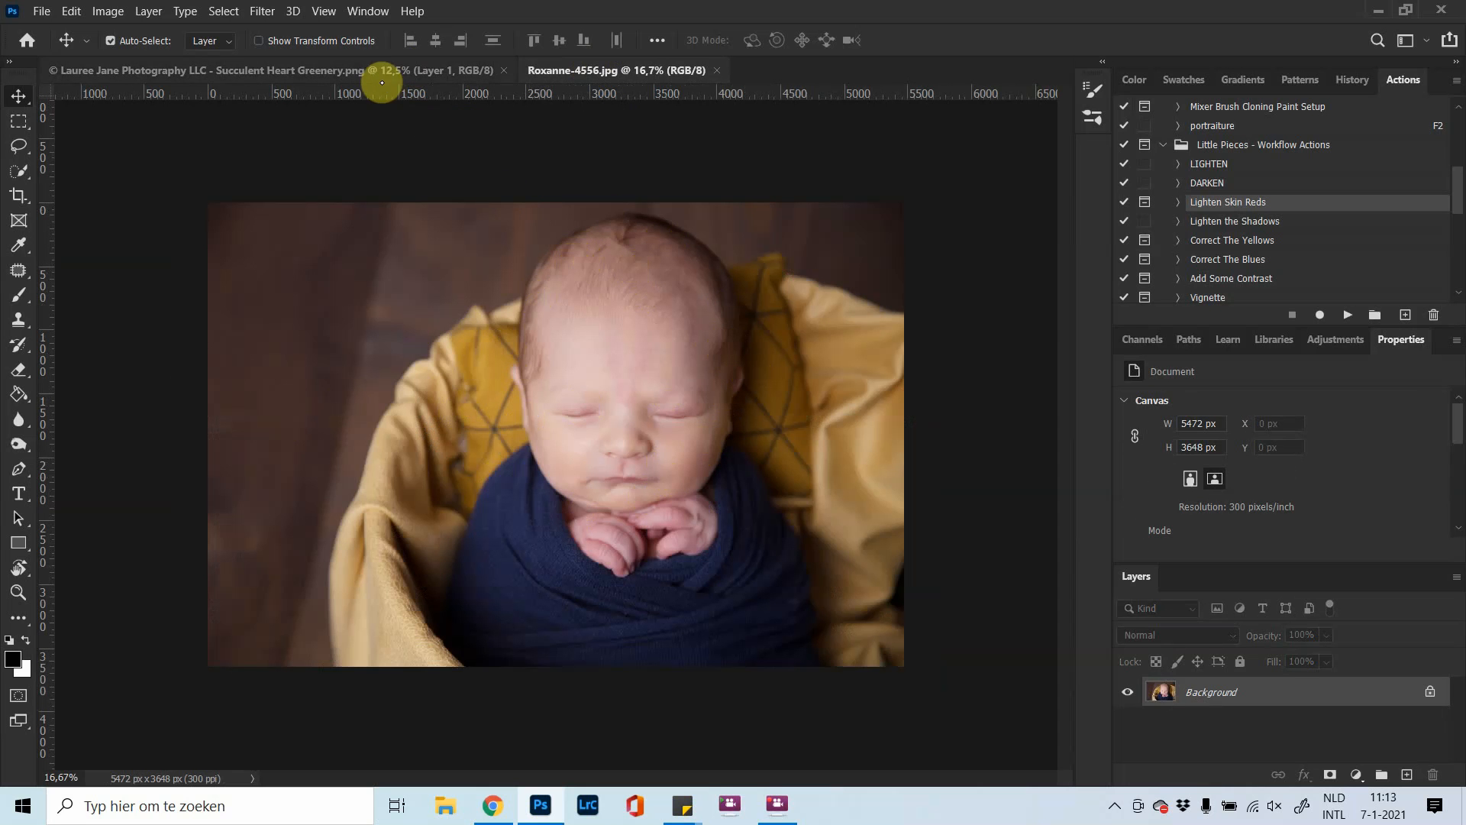
click(379, 71)
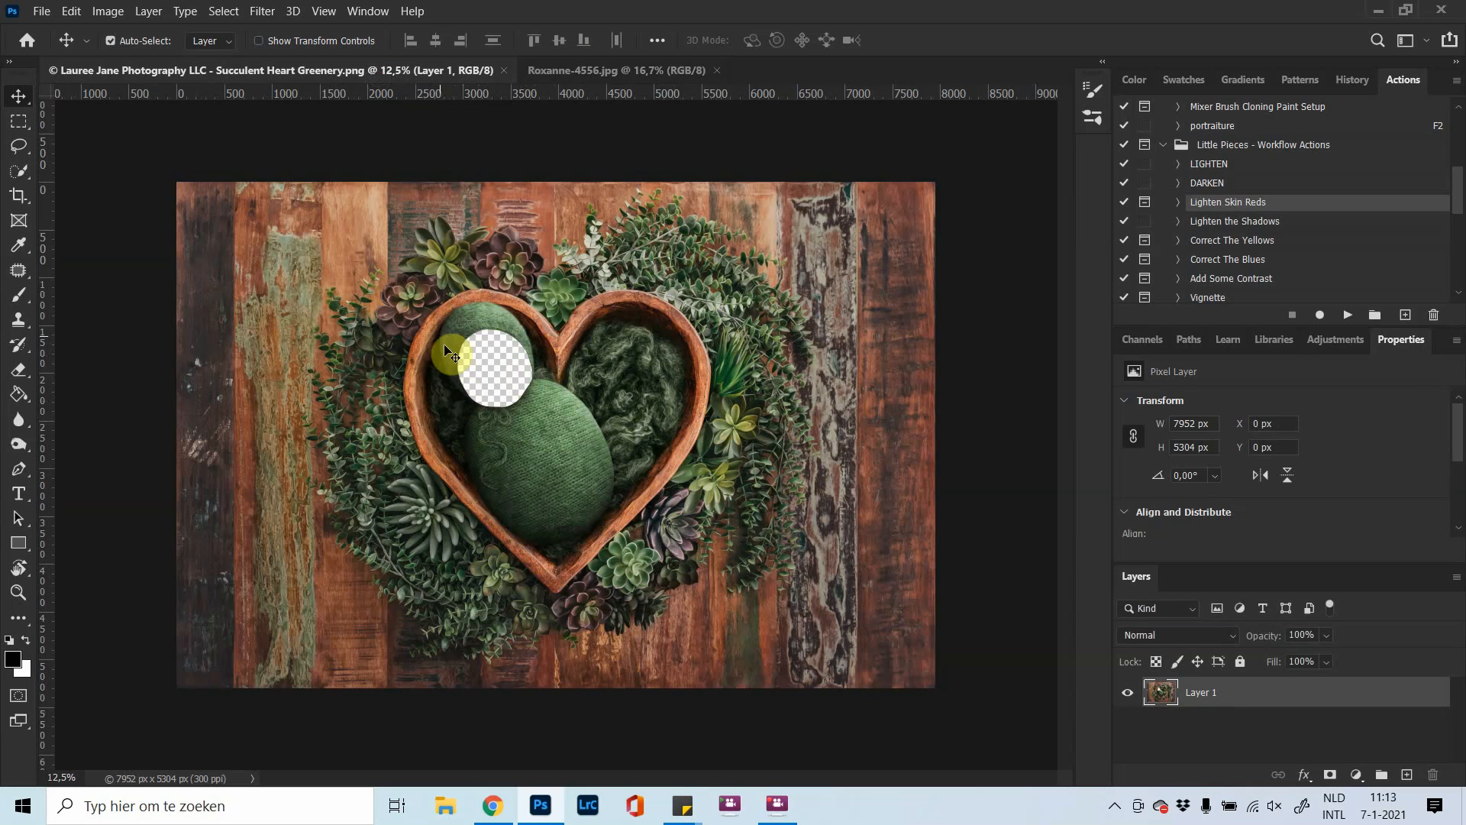
click(564, 71)
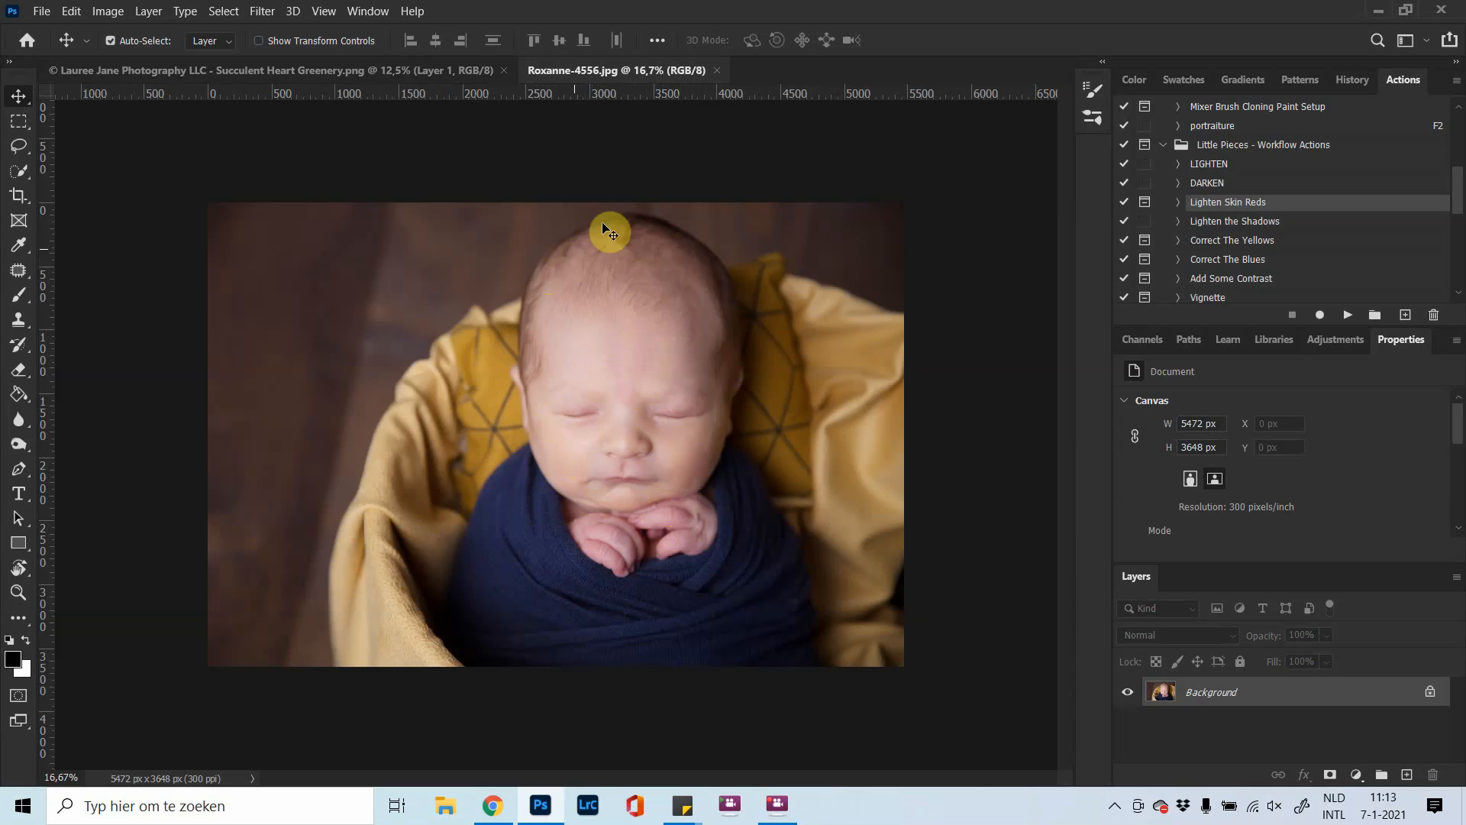
Flip the canvas of the succulent heart backdrop horizontally
click(351, 69)
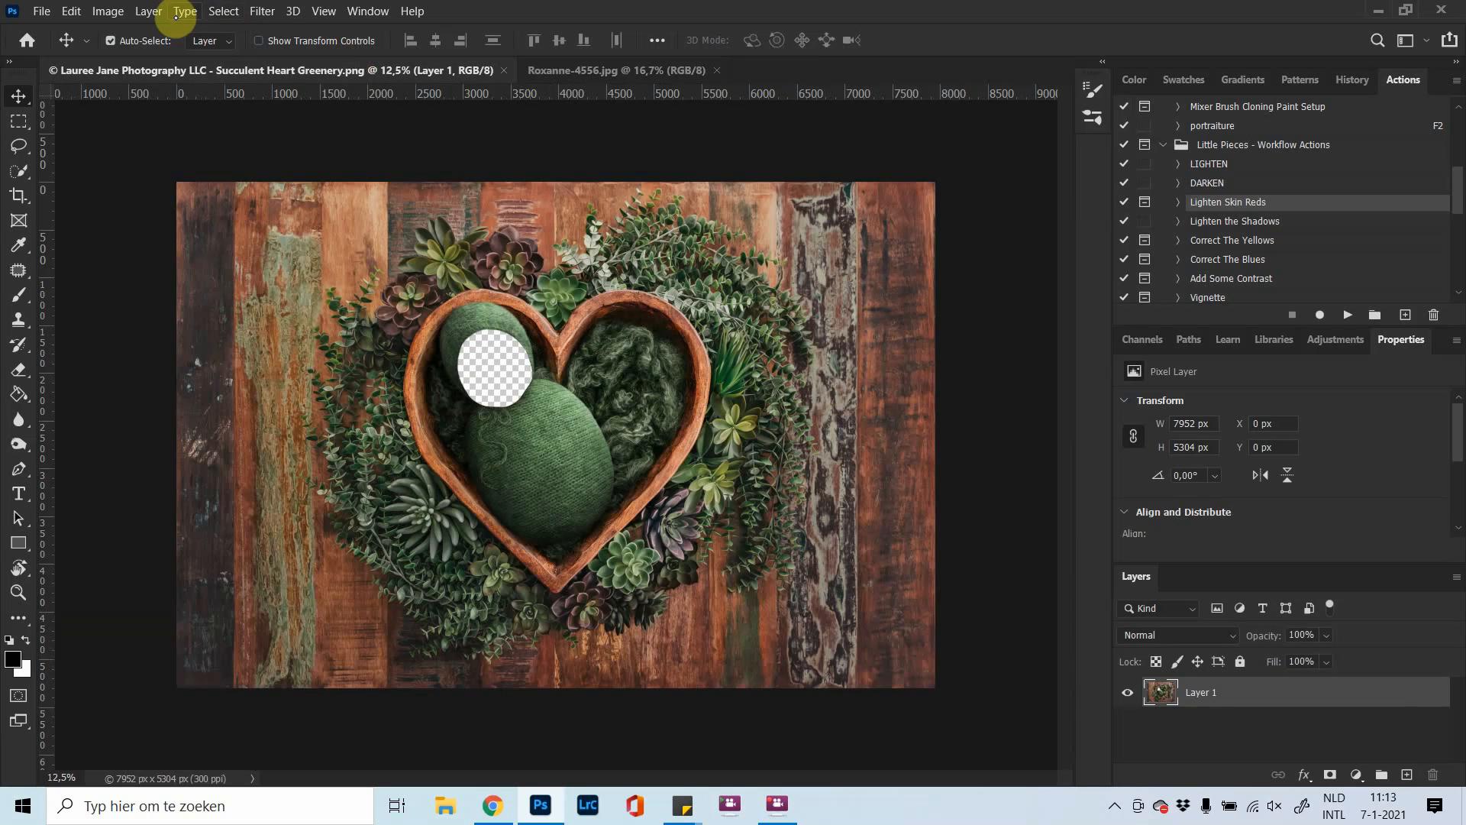
click(108, 11)
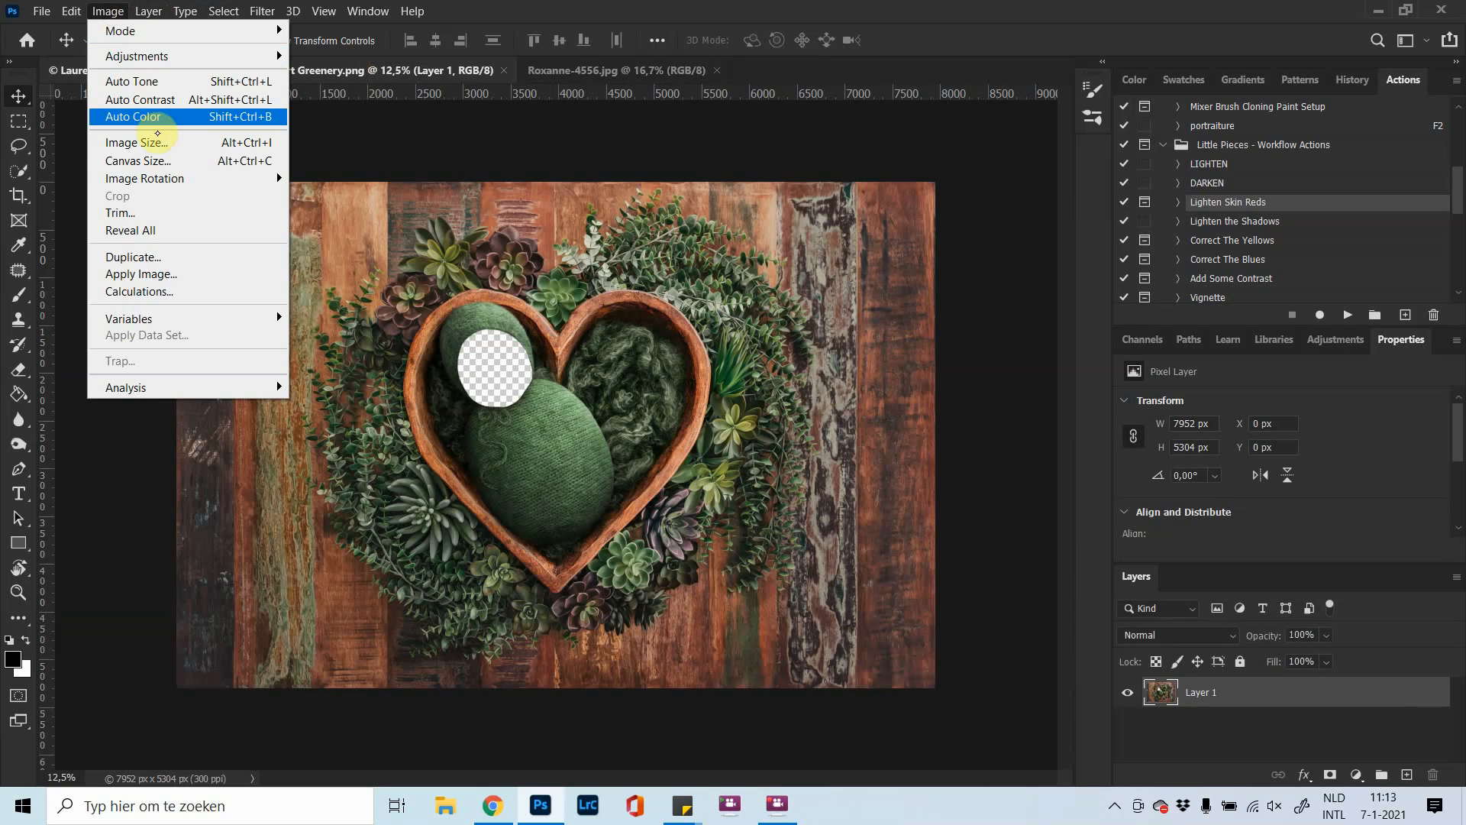
mouse_move(229, 179)
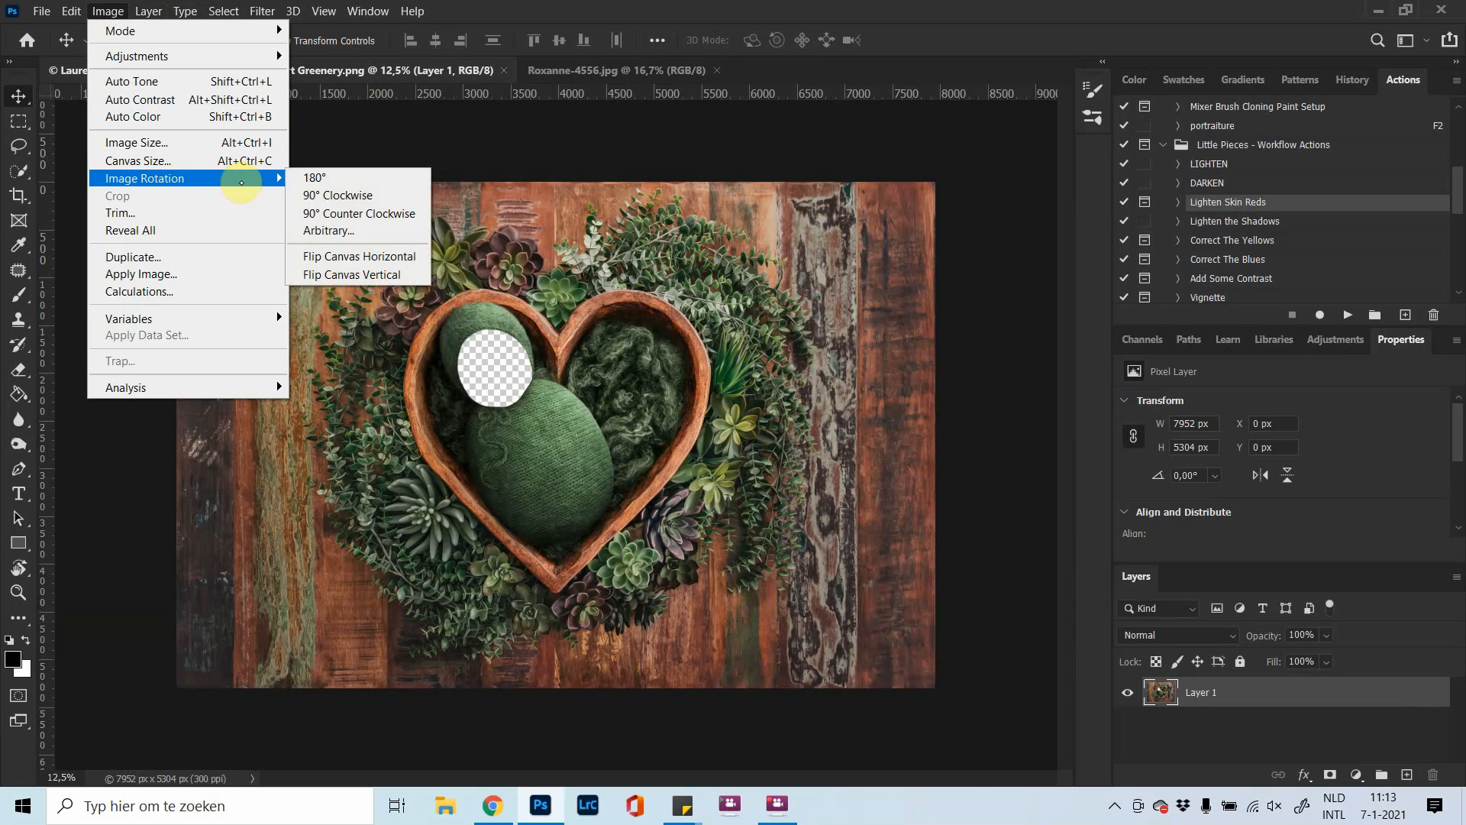
click(330, 256)
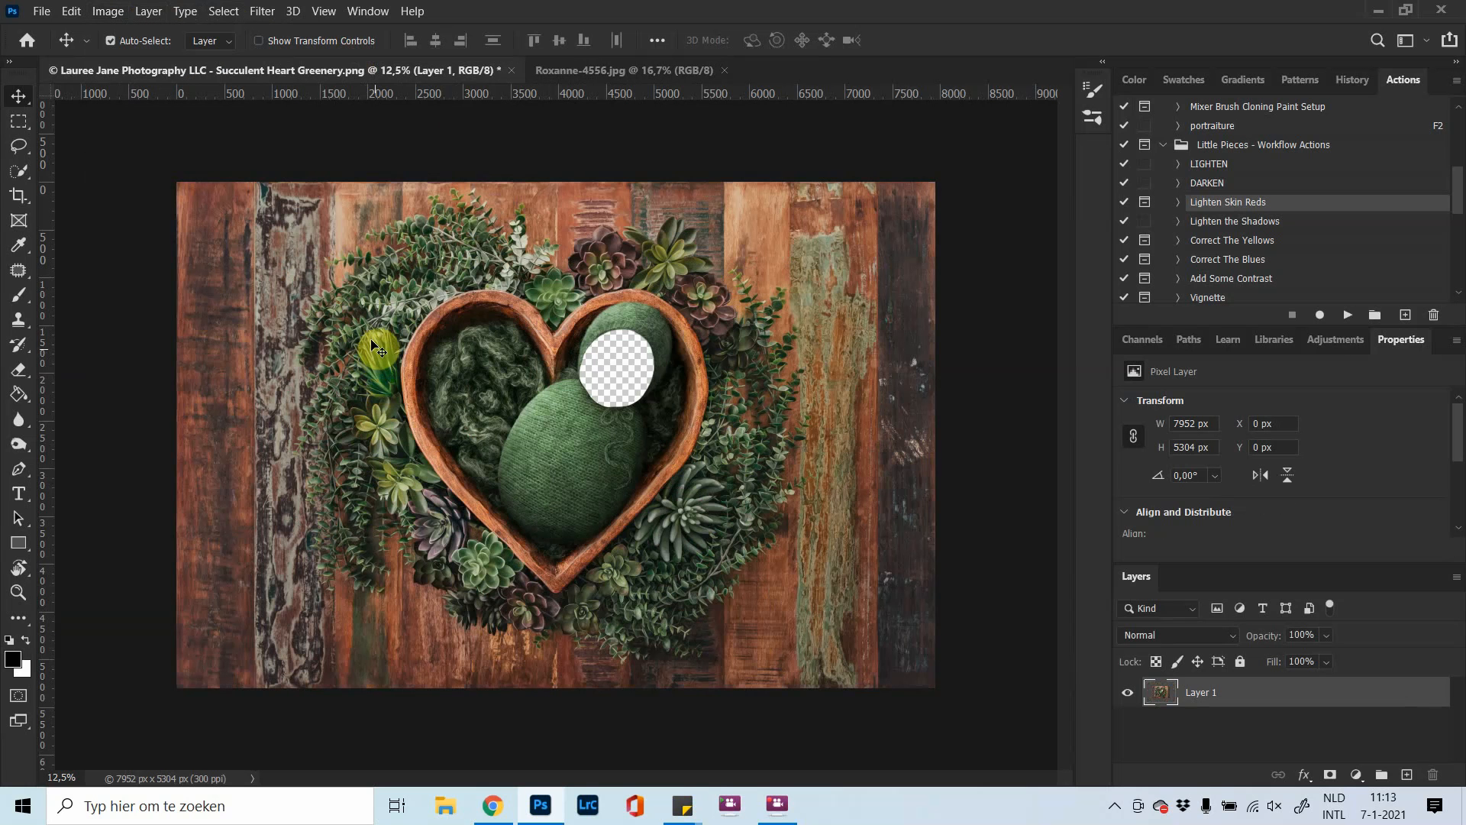
Lasso loosely around the baby's head and hands in the newborn photo and copy the selection to a new layer
click(559, 70)
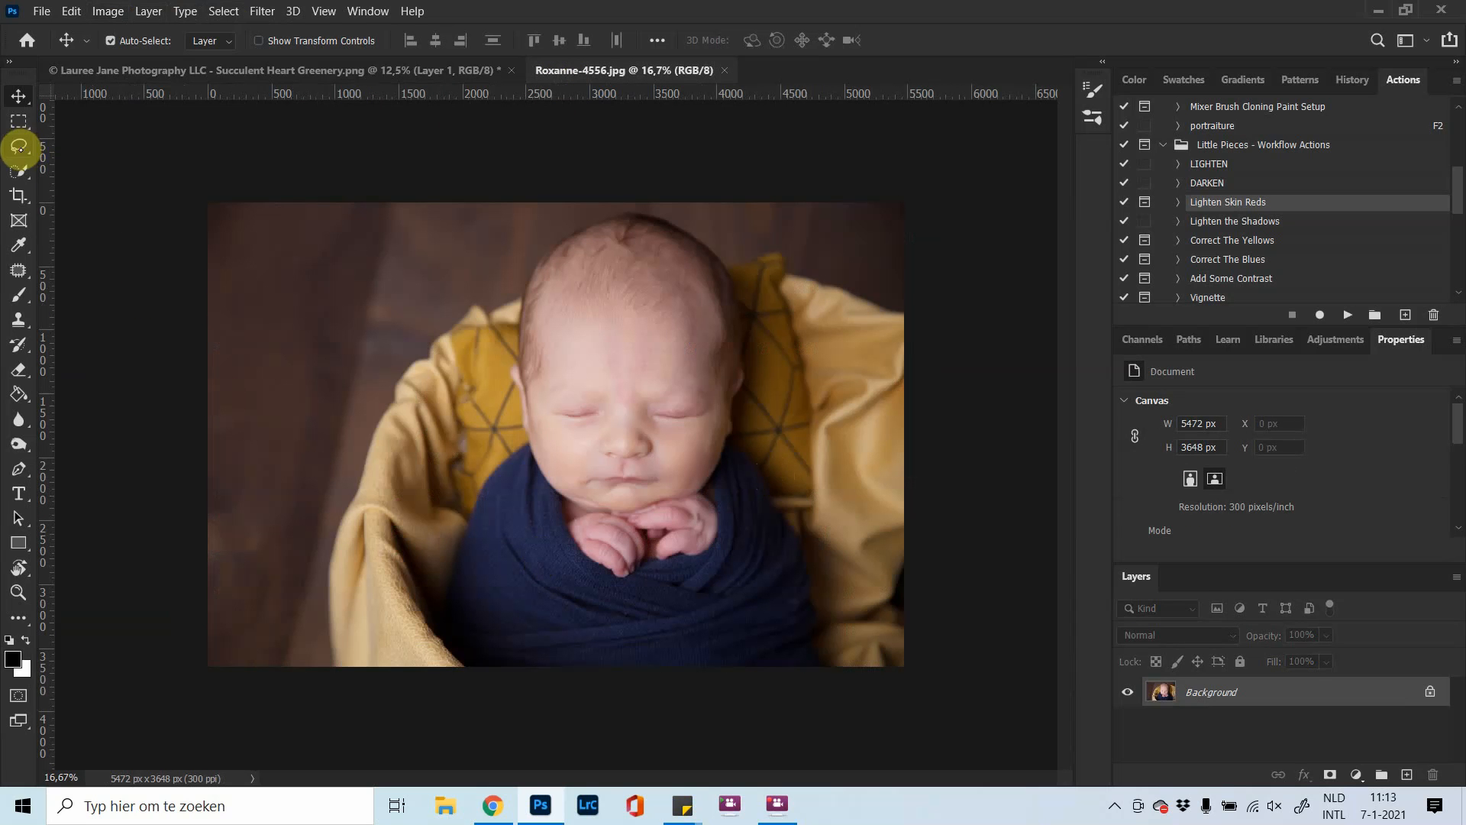
click(18, 146)
mouse_move(458, 251)
mouse_down()
mouse_move(574, 197)
mouse_move(689, 202)
mouse_up()
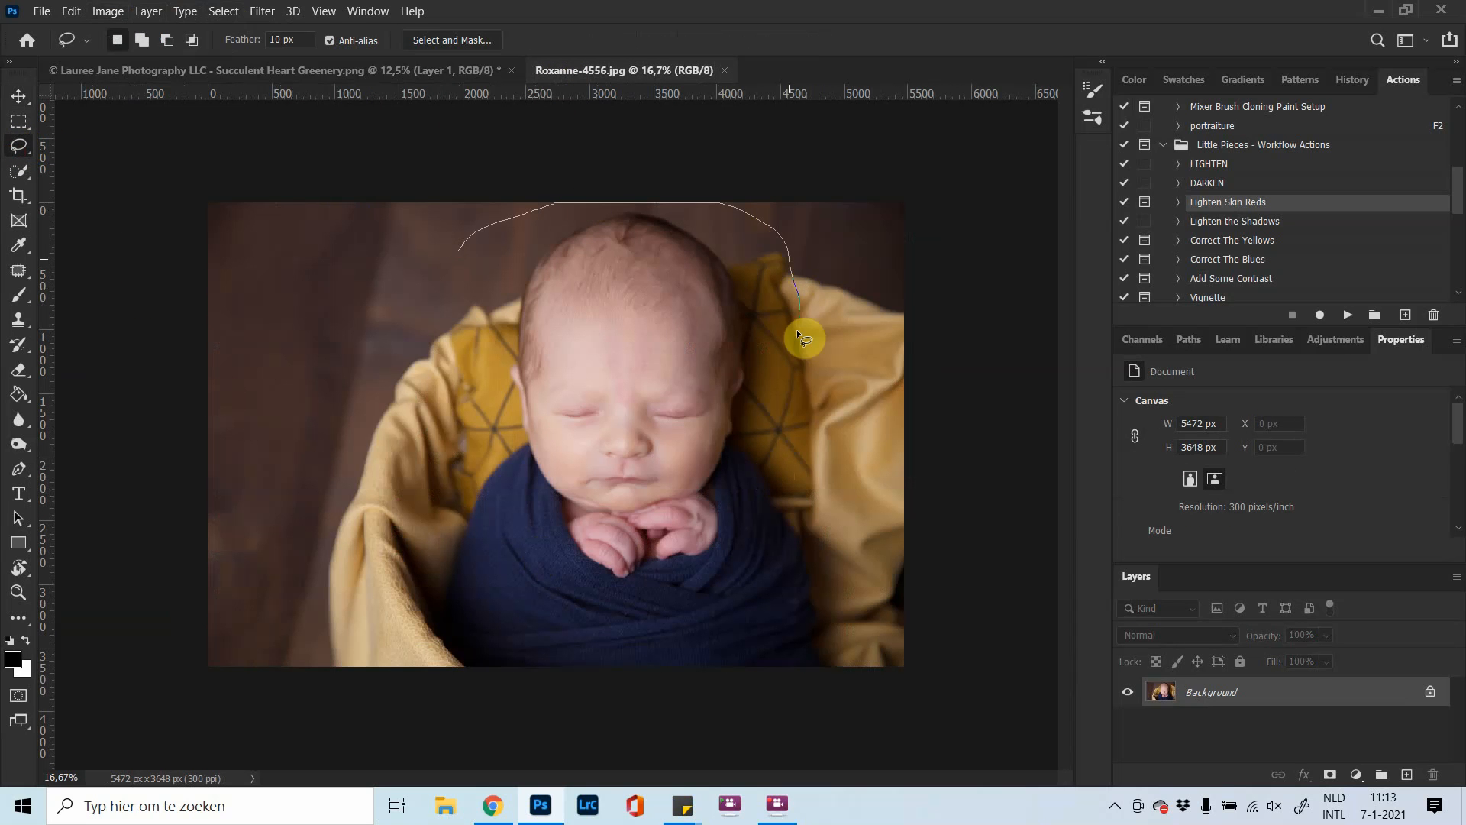
mouse_move(586, 573)
mouse_down()
mouse_move(468, 472)
mouse_move(447, 330)
mouse_move(476, 245)
mouse_up()
right_click(675, 273)
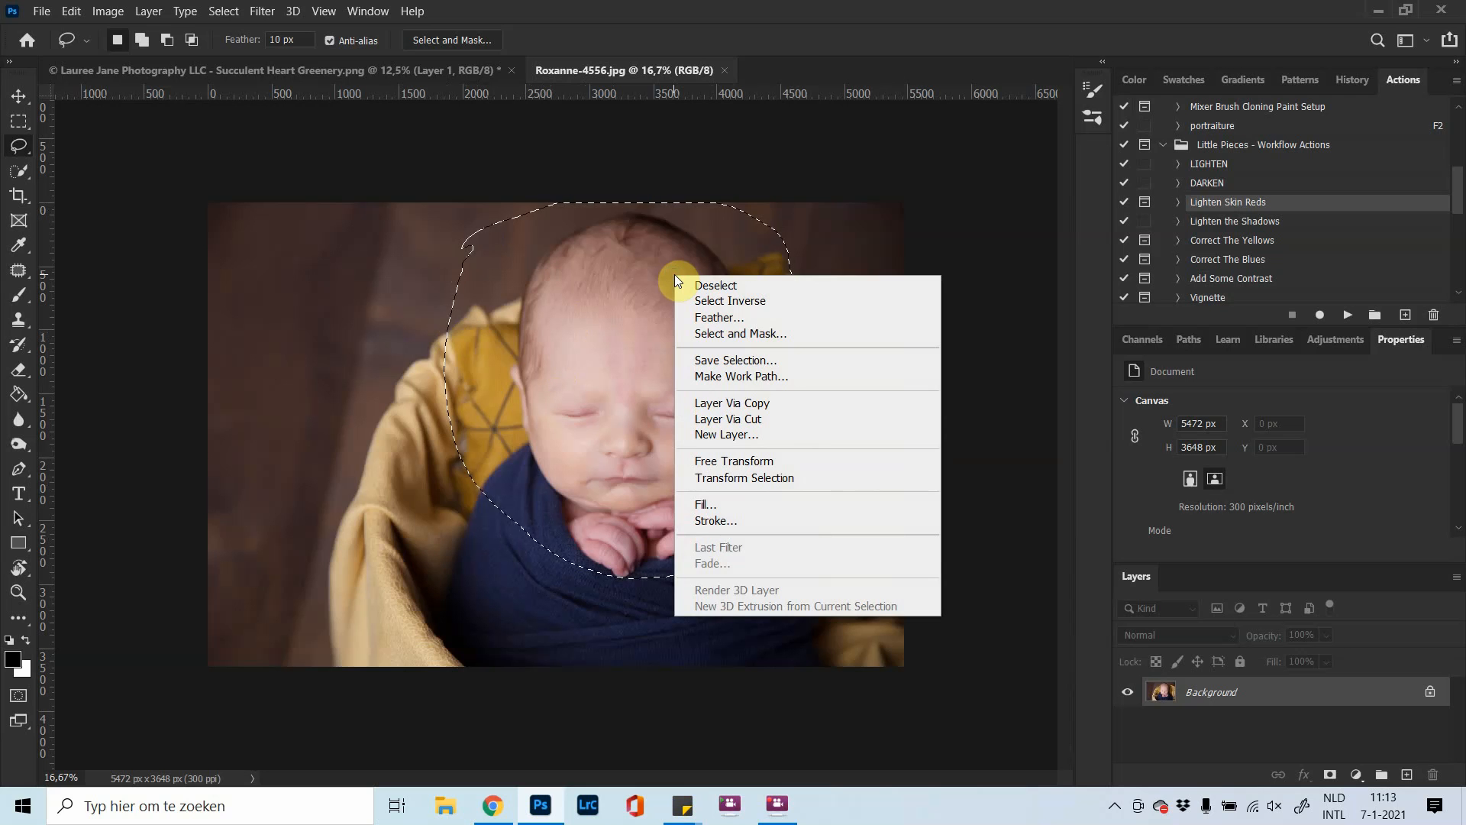
click(735, 402)
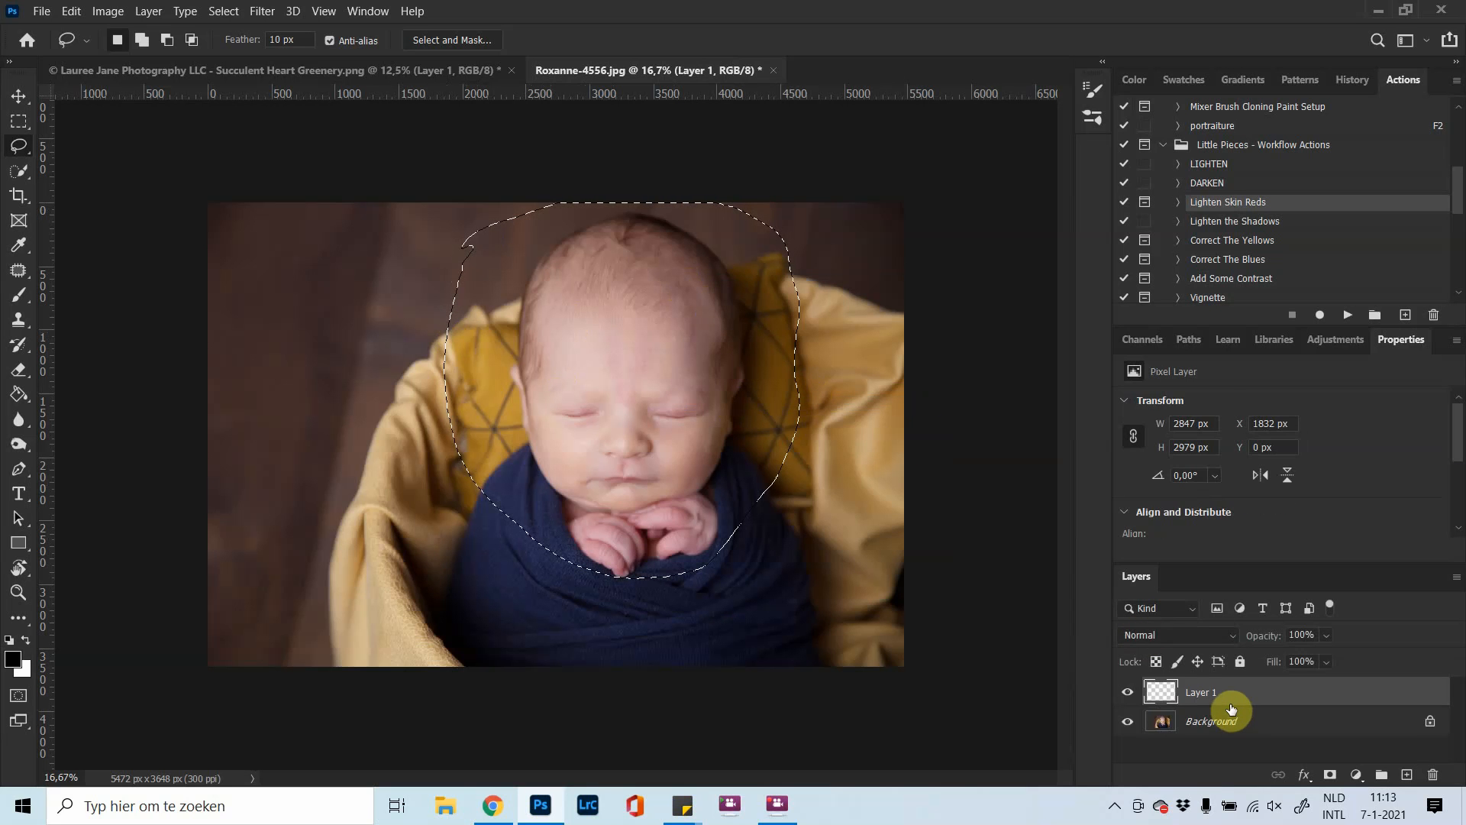
Duplicate the cut-out baby layer into the Succulent Heart Greenery.png document
right_click(1228, 701)
click(1023, 86)
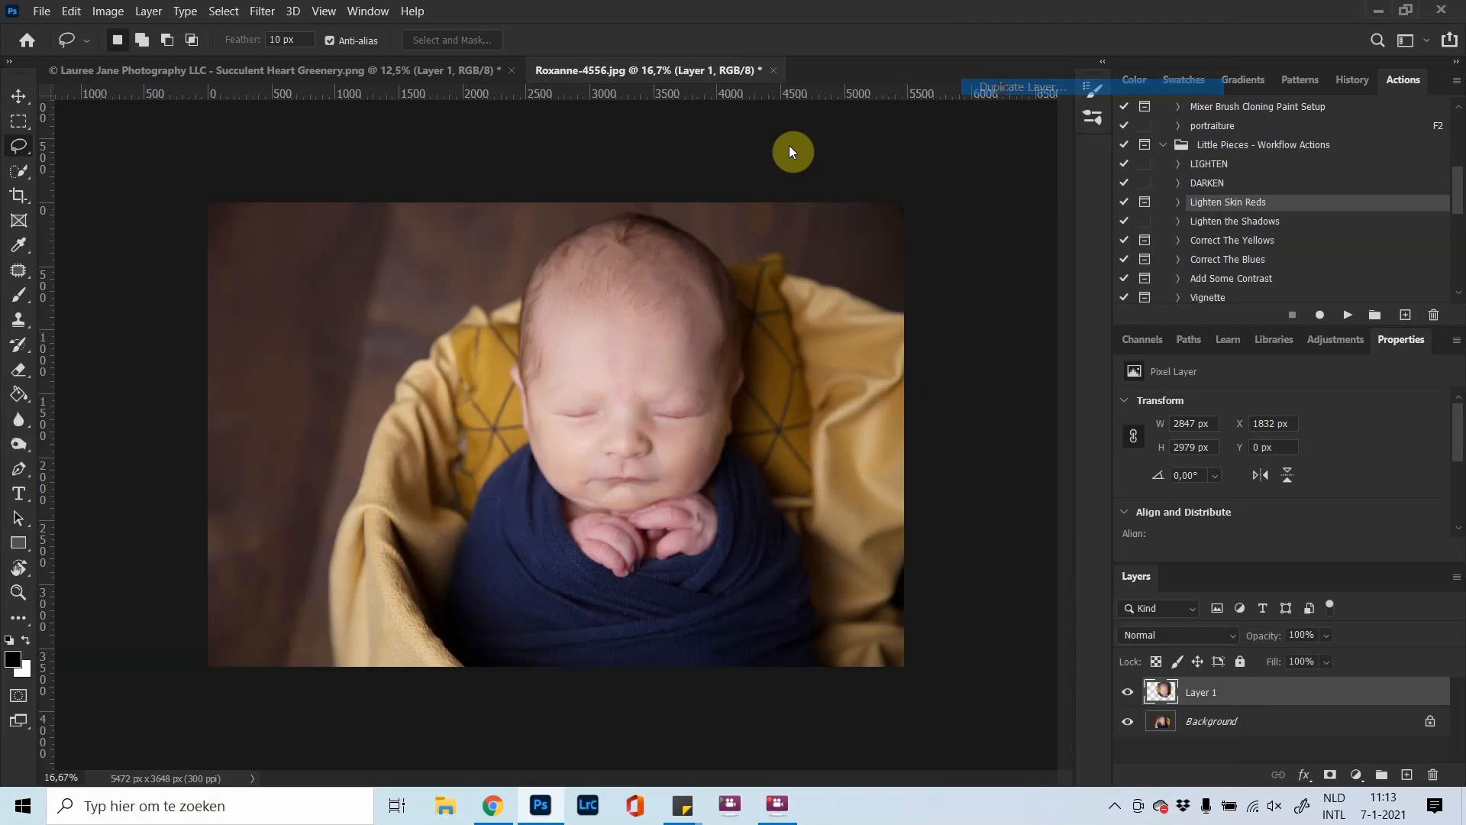
click(692, 295)
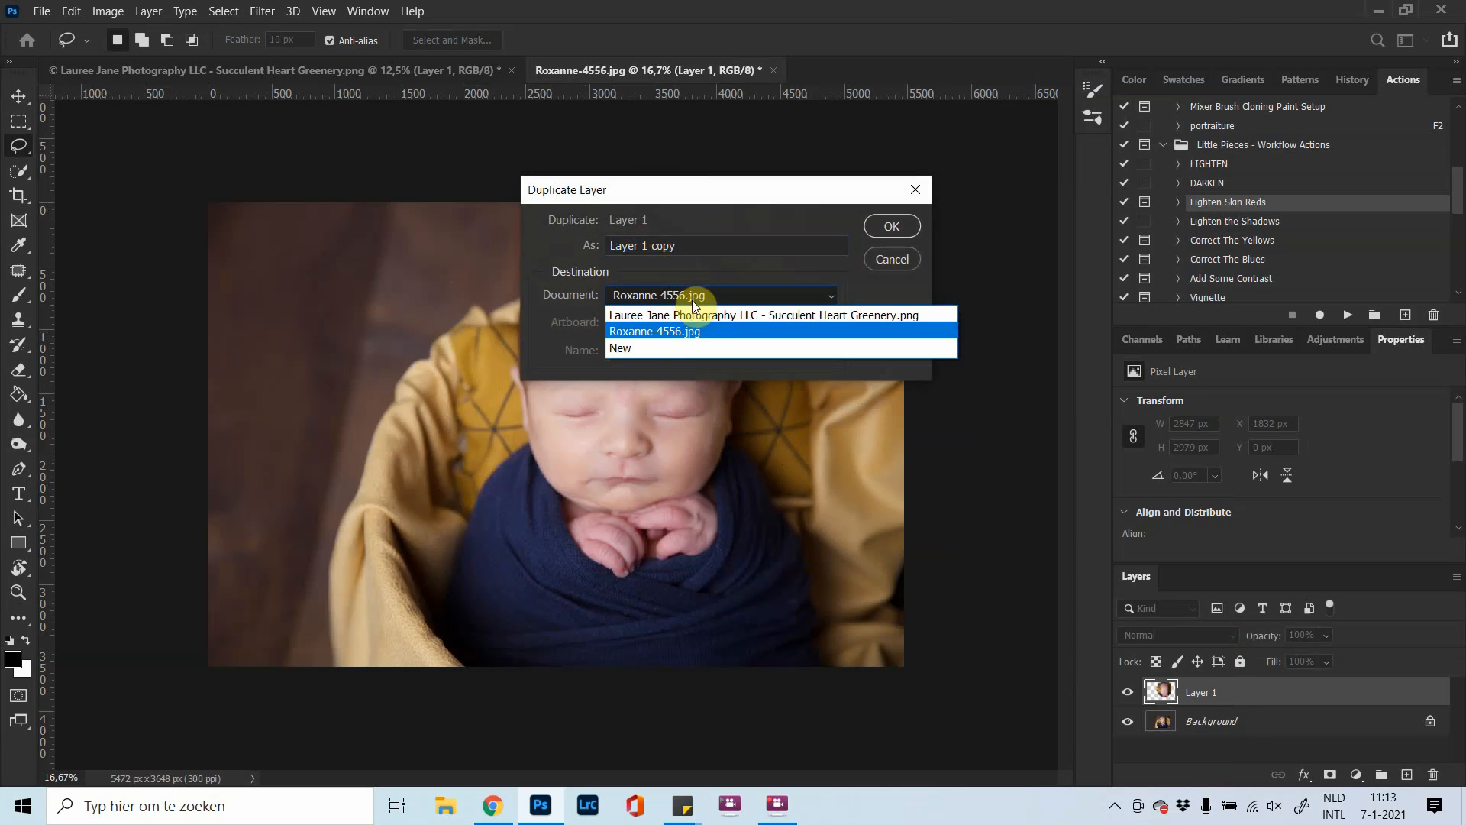
click(693, 316)
click(879, 226)
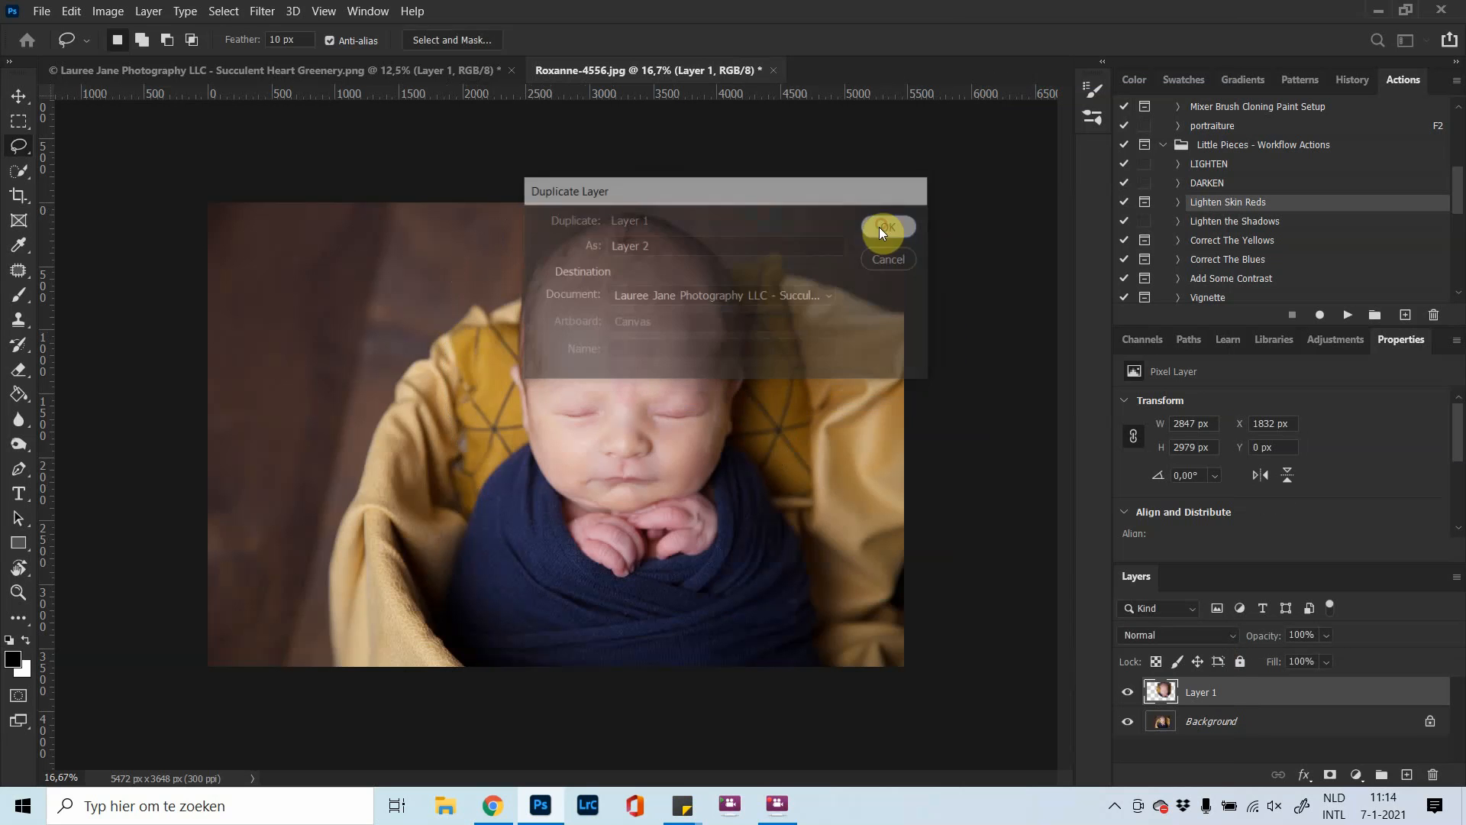
Move the pasted baby layer over the heart-shaped bowl in the backdrop document
click(181, 70)
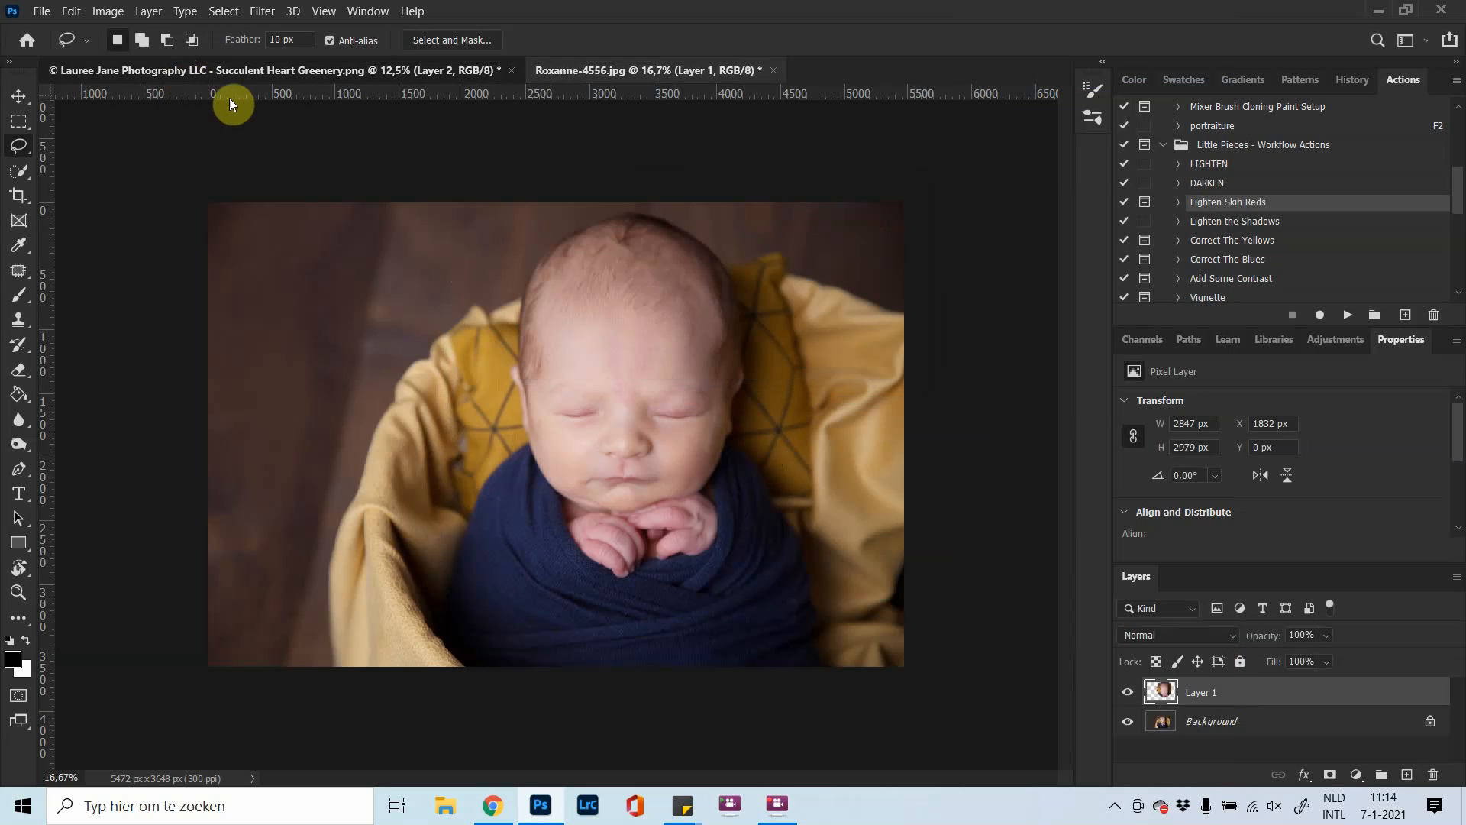
click(18, 97)
drag(517, 344, 608, 422)
Free-transform the baby layer, scaling it to about 50% and moving it over the transparent face opening
scroll(607, 420, down, 4)
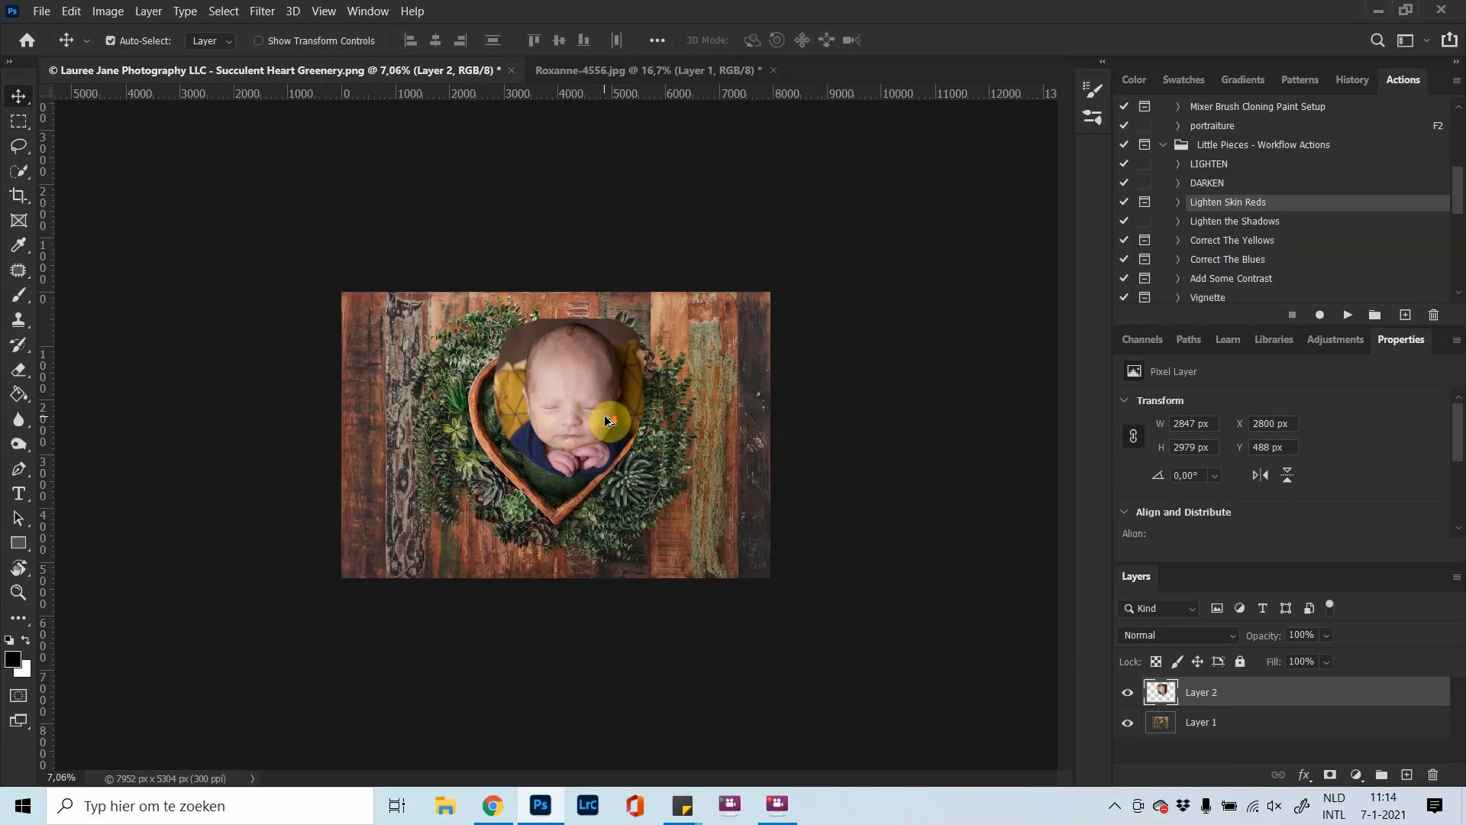
scroll(605, 418, up, 3)
scroll(604, 419, up, 3)
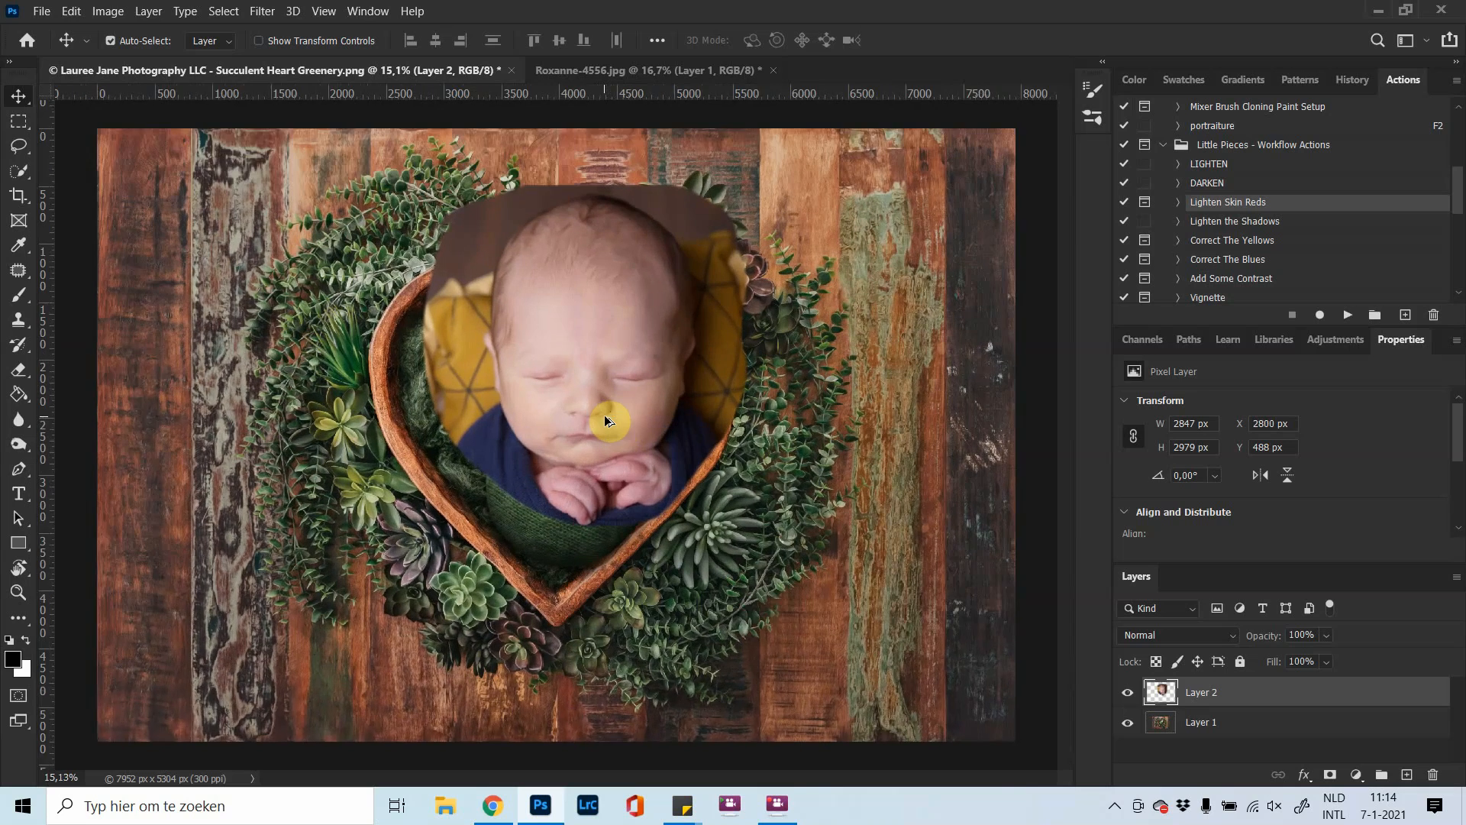
scroll(604, 415, down, 1)
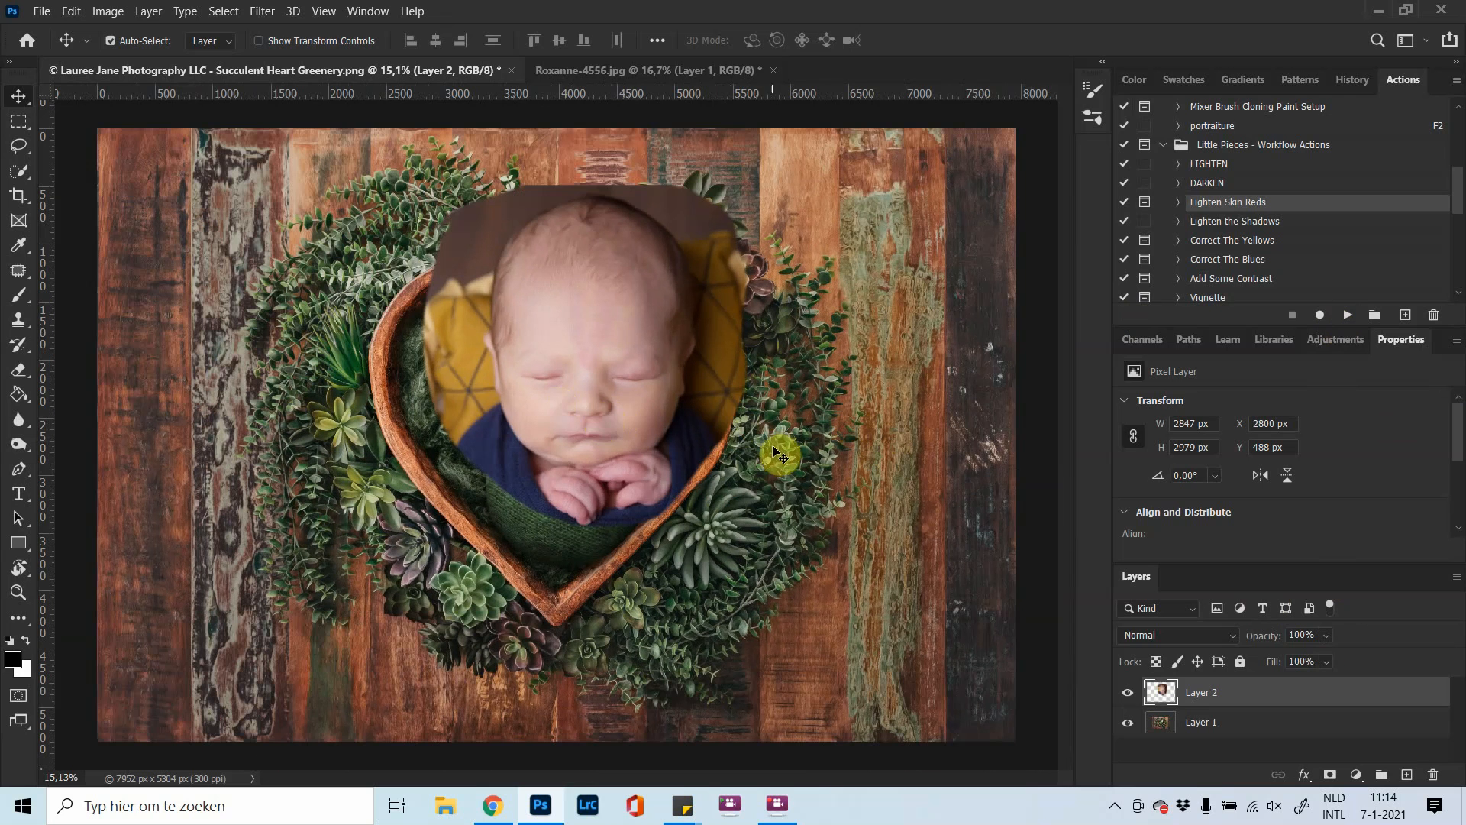
key(ctrl)
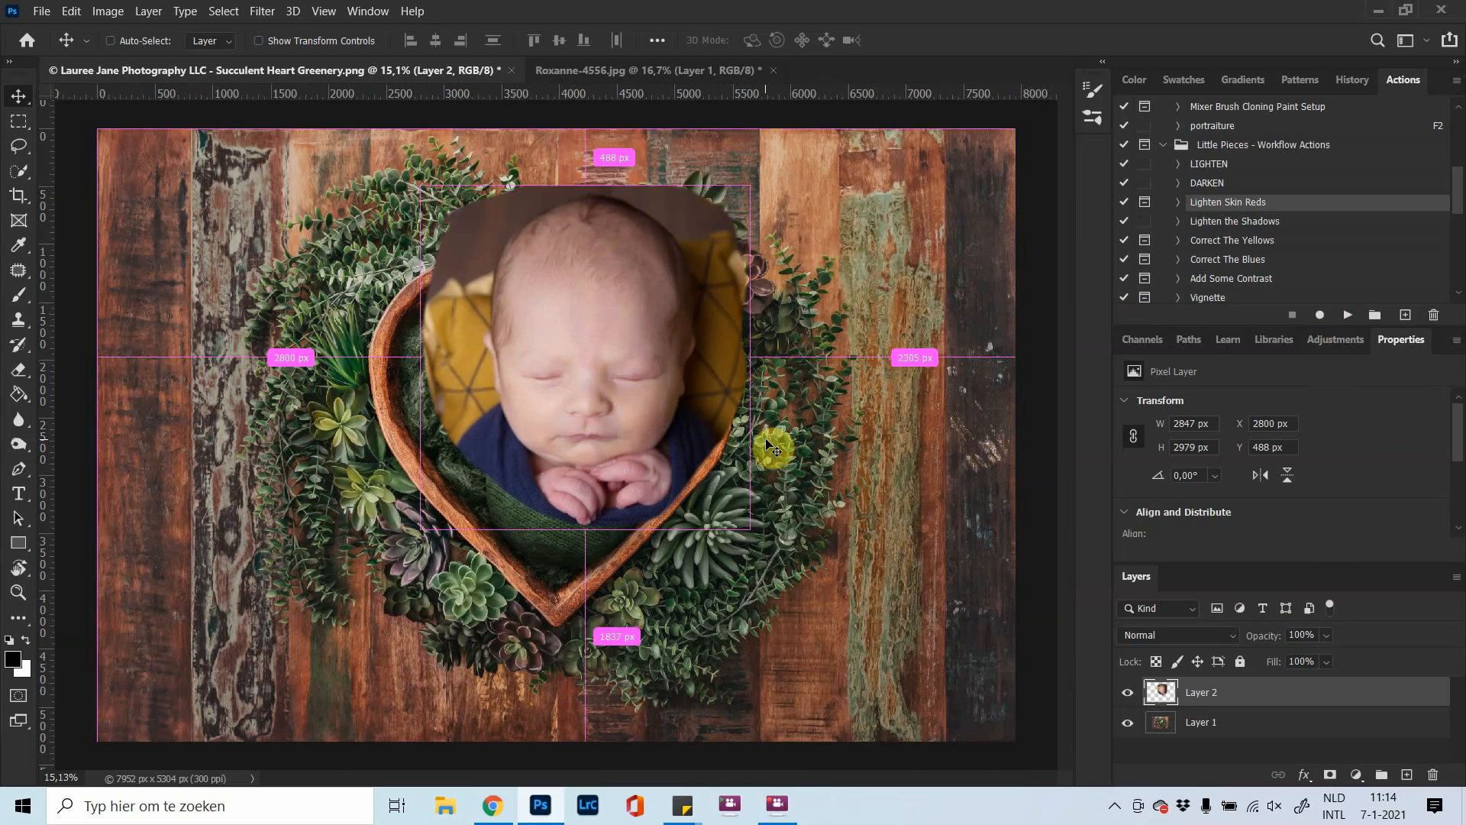
key(ctrl+t)
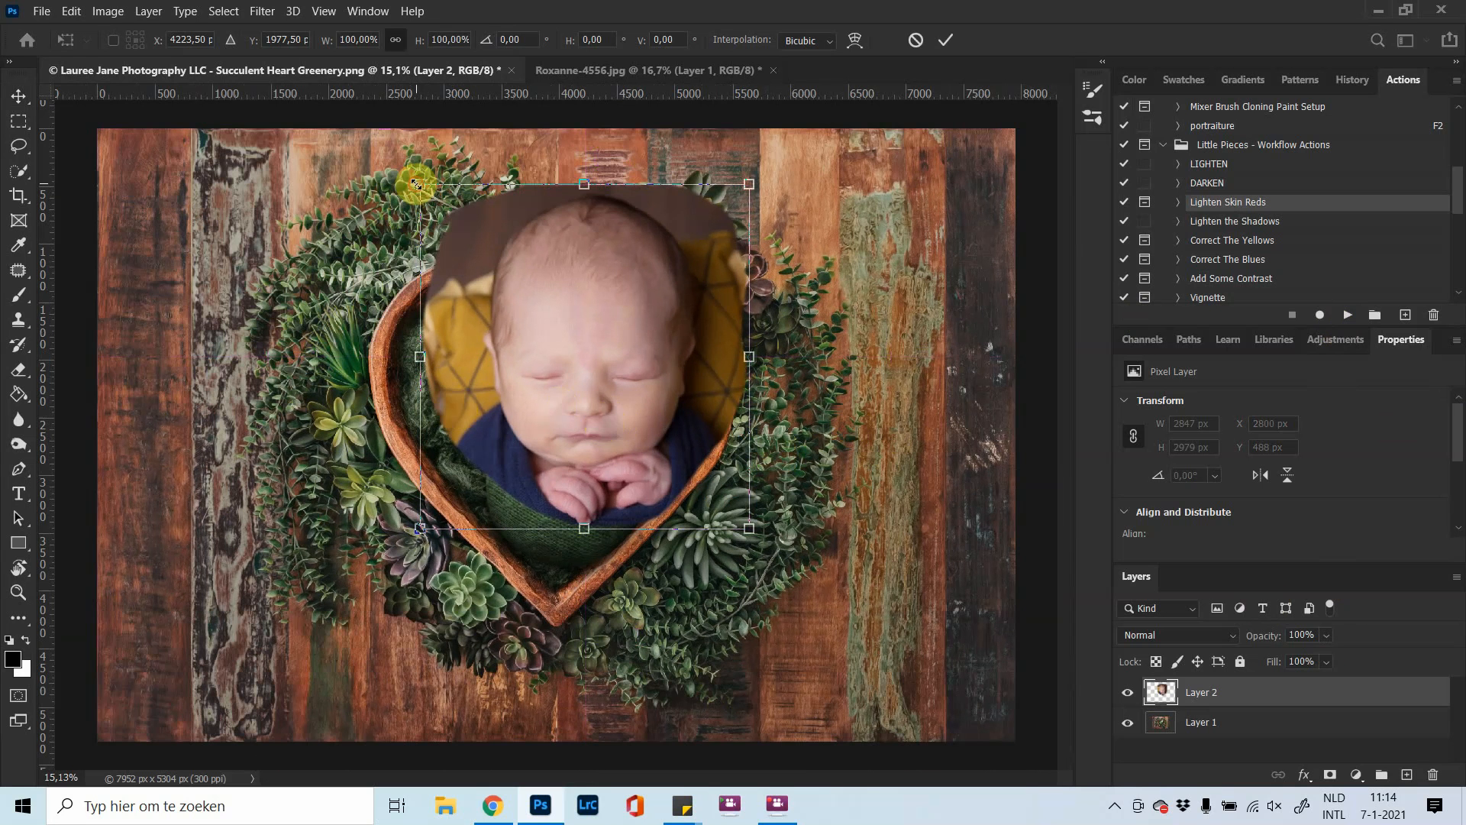
drag(416, 184, 585, 358)
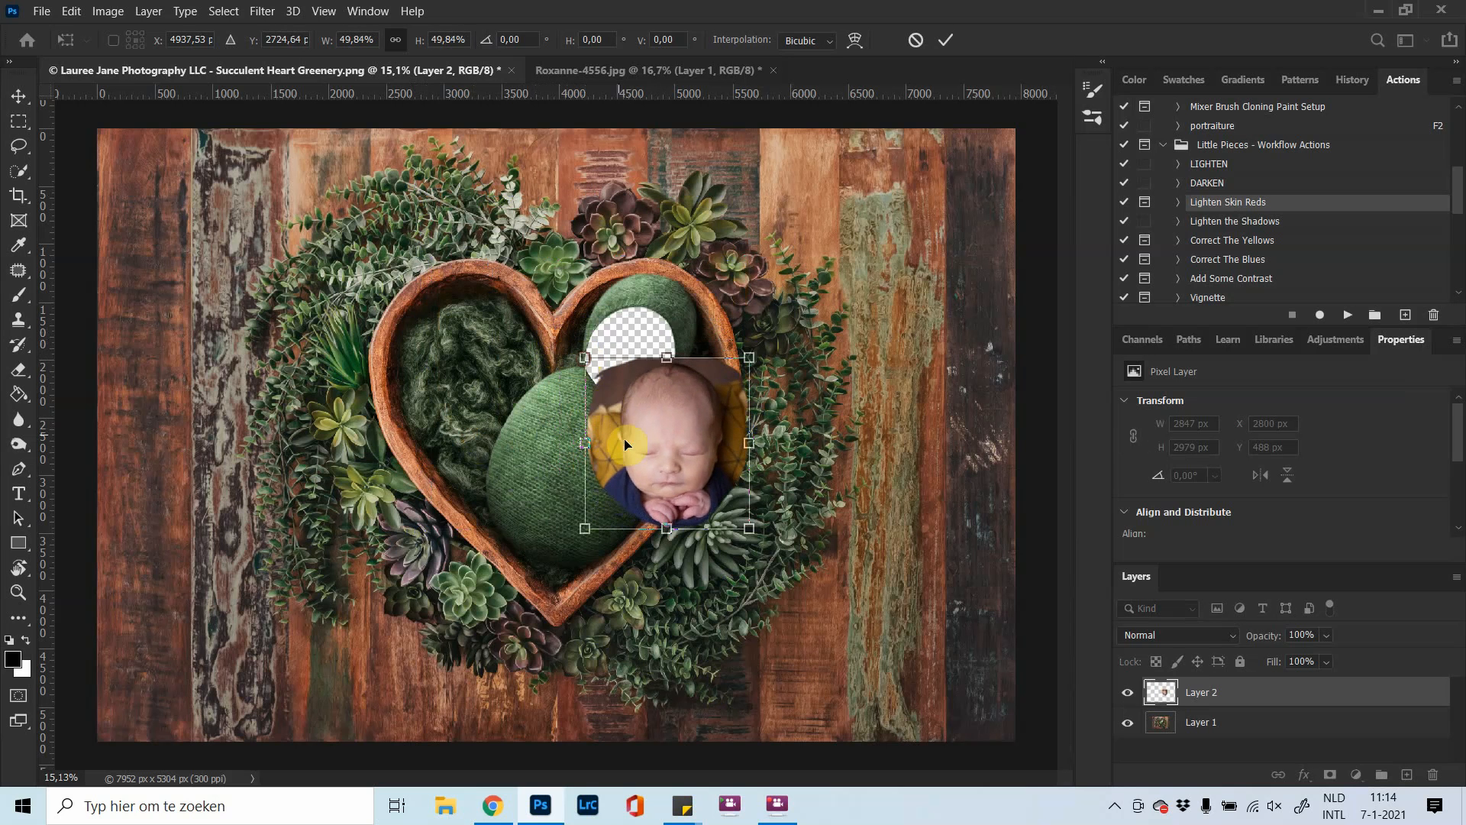
drag(624, 444, 587, 367)
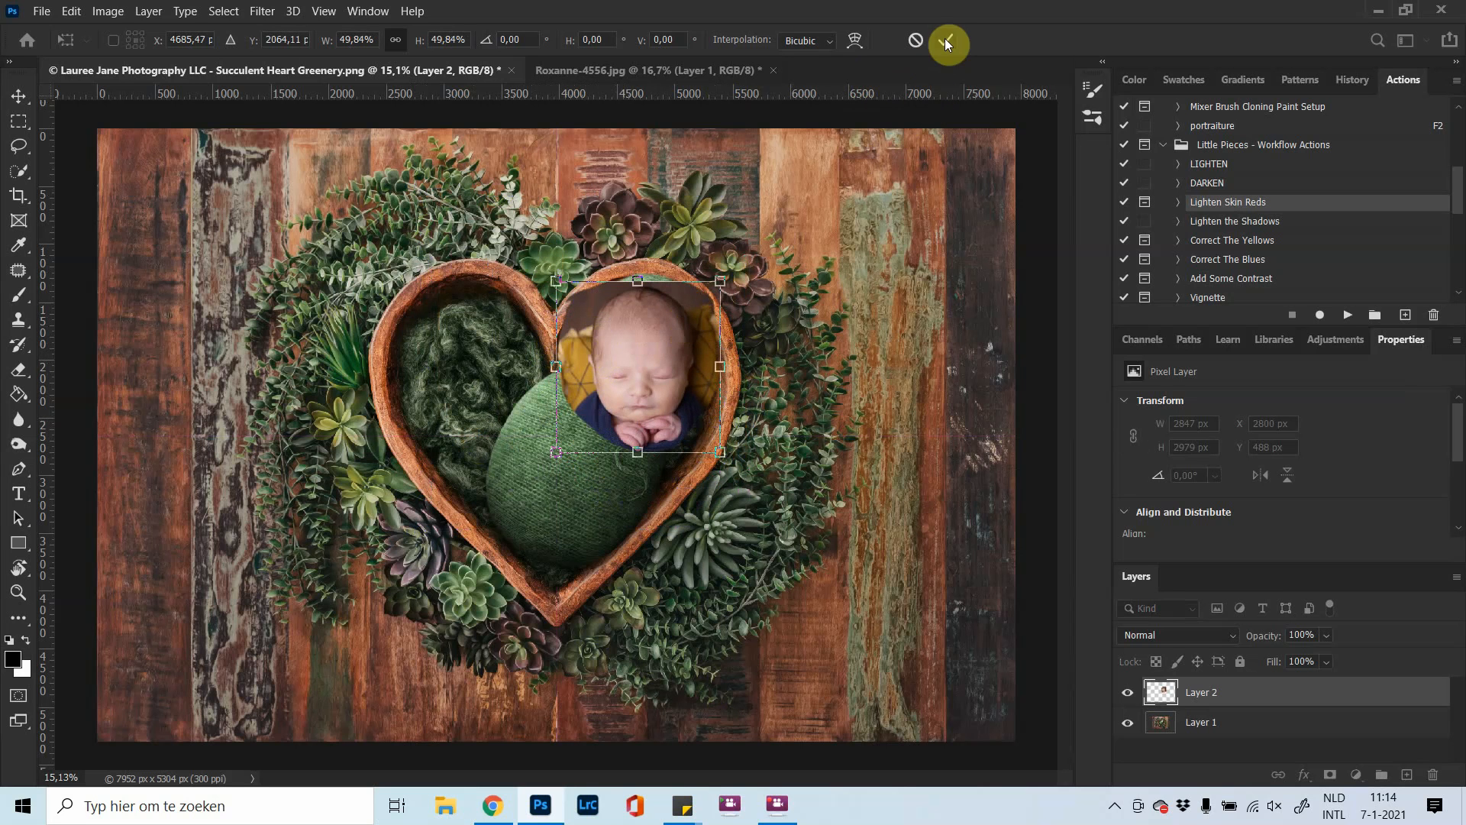
Lower the baby layer's opacity to 48% and rotate it about 26° clockwise to match the head's tilt
click(1326, 636)
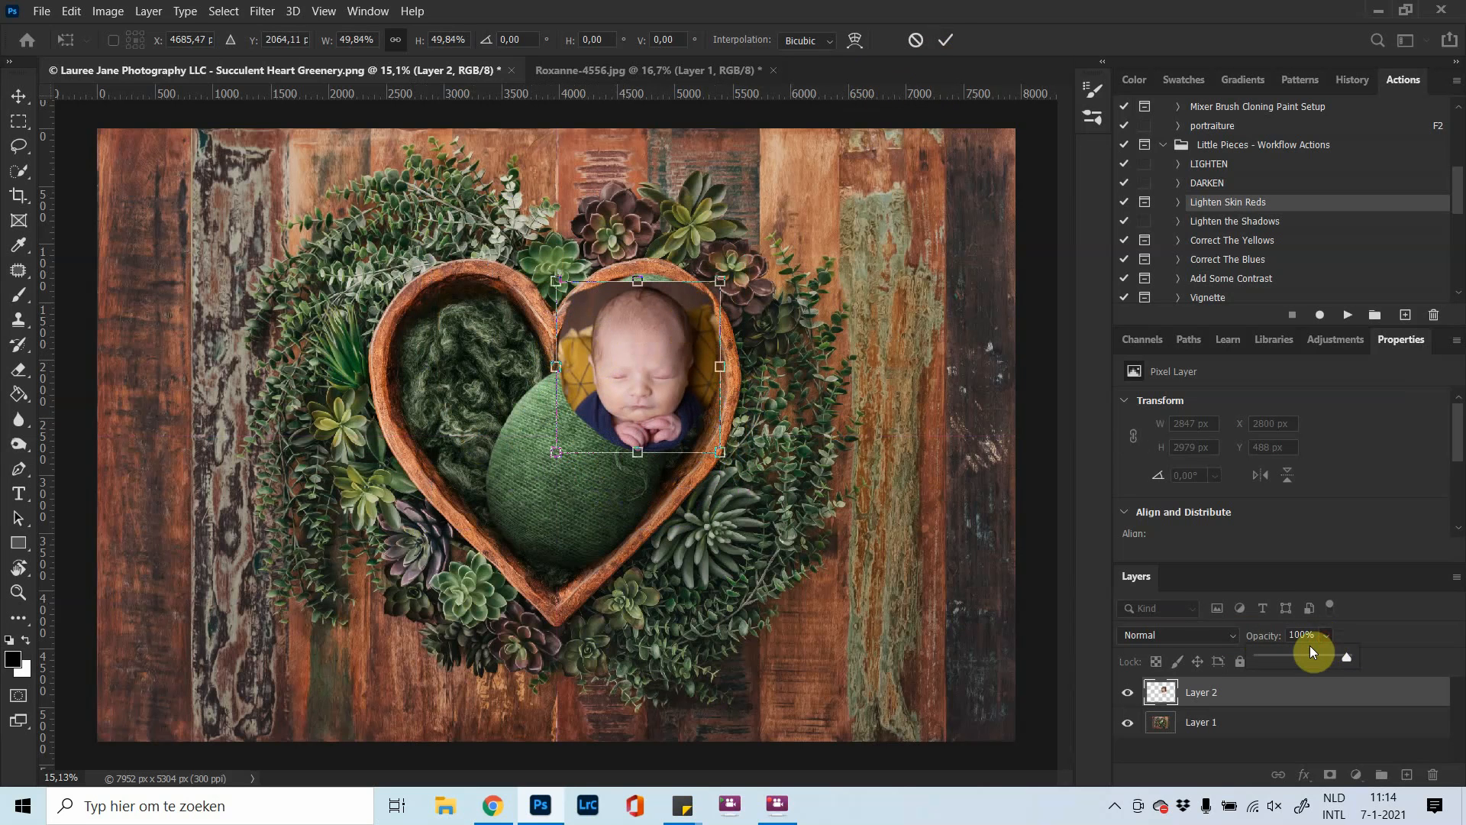
drag(1301, 653, 1298, 654)
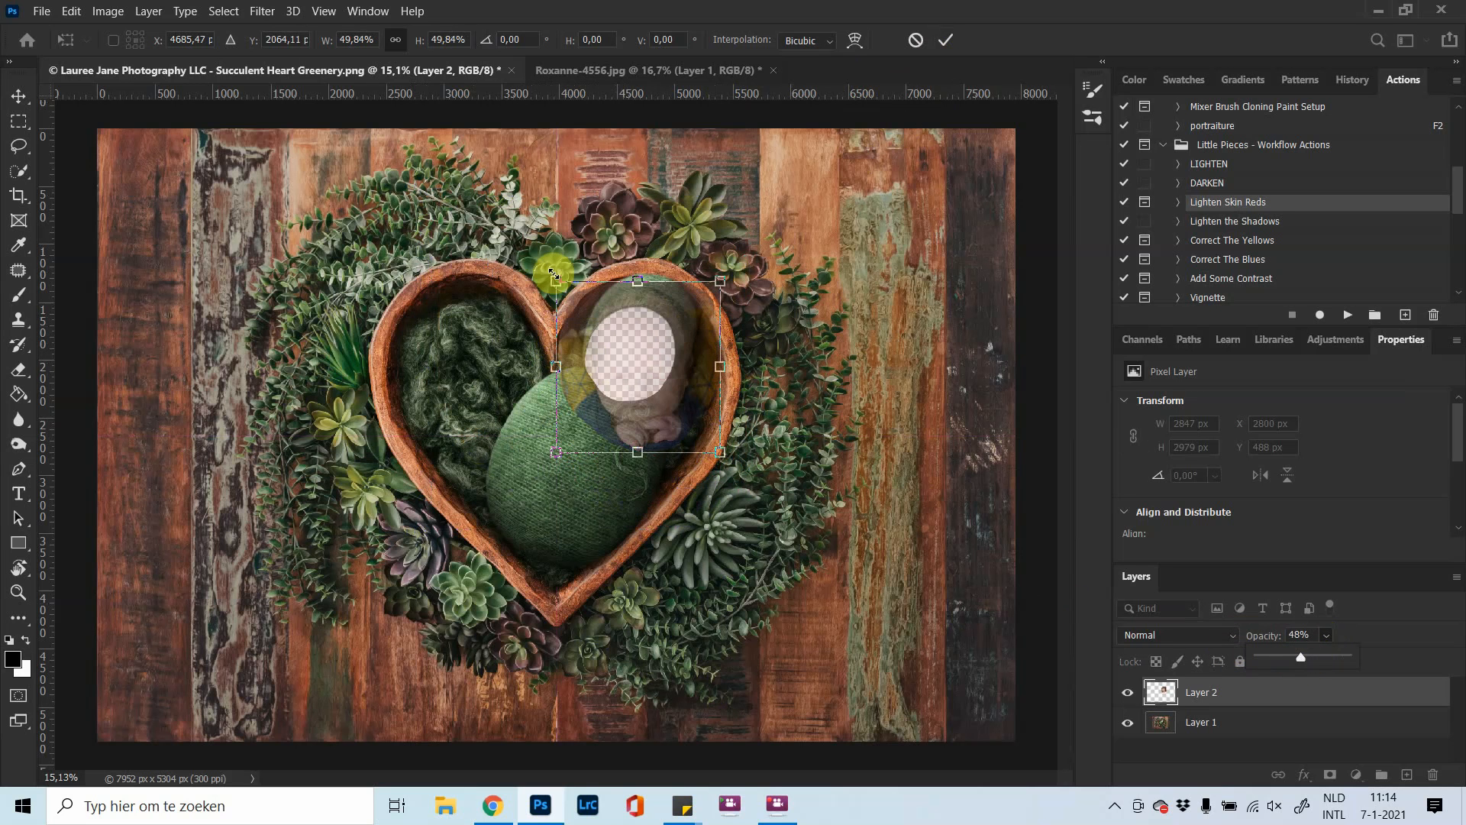
drag(538, 274, 592, 225)
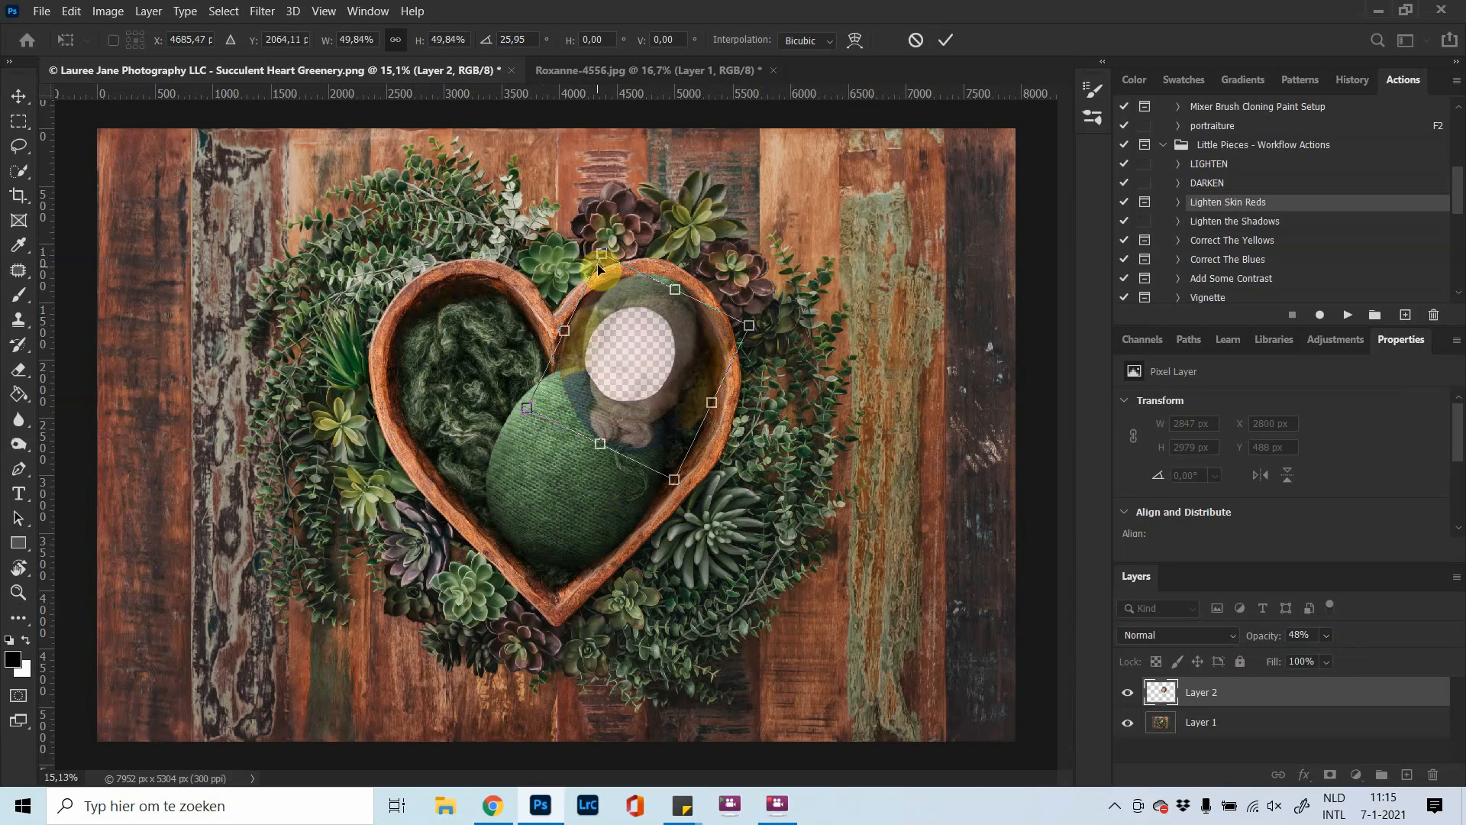
Scale the baby layer to about 46%, reduce its rotation to about 23° and shift it upward over the face opening
scroll(596, 254, up, 3)
scroll(595, 280, up, 1)
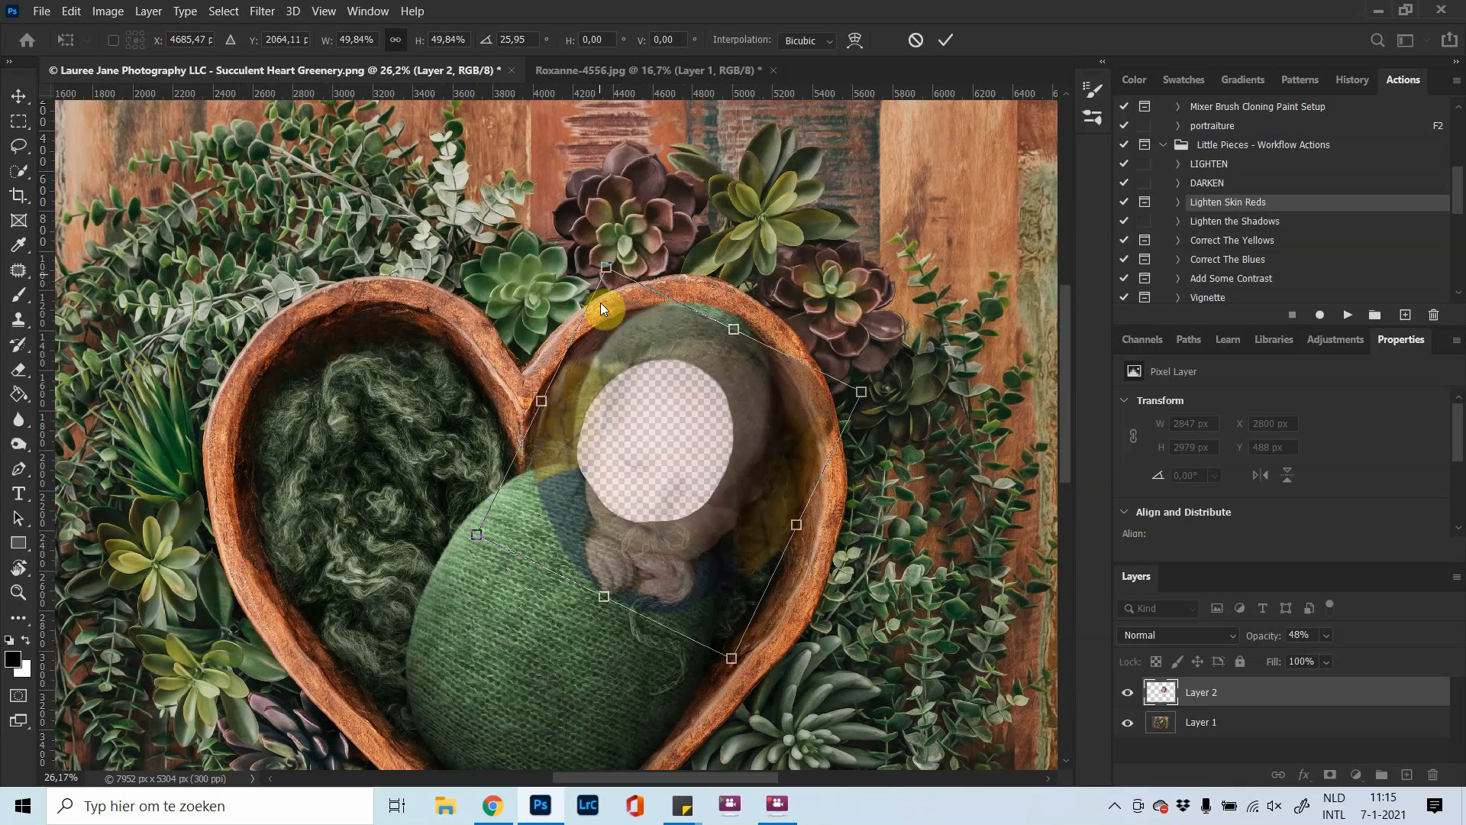
drag(605, 267, 620, 294)
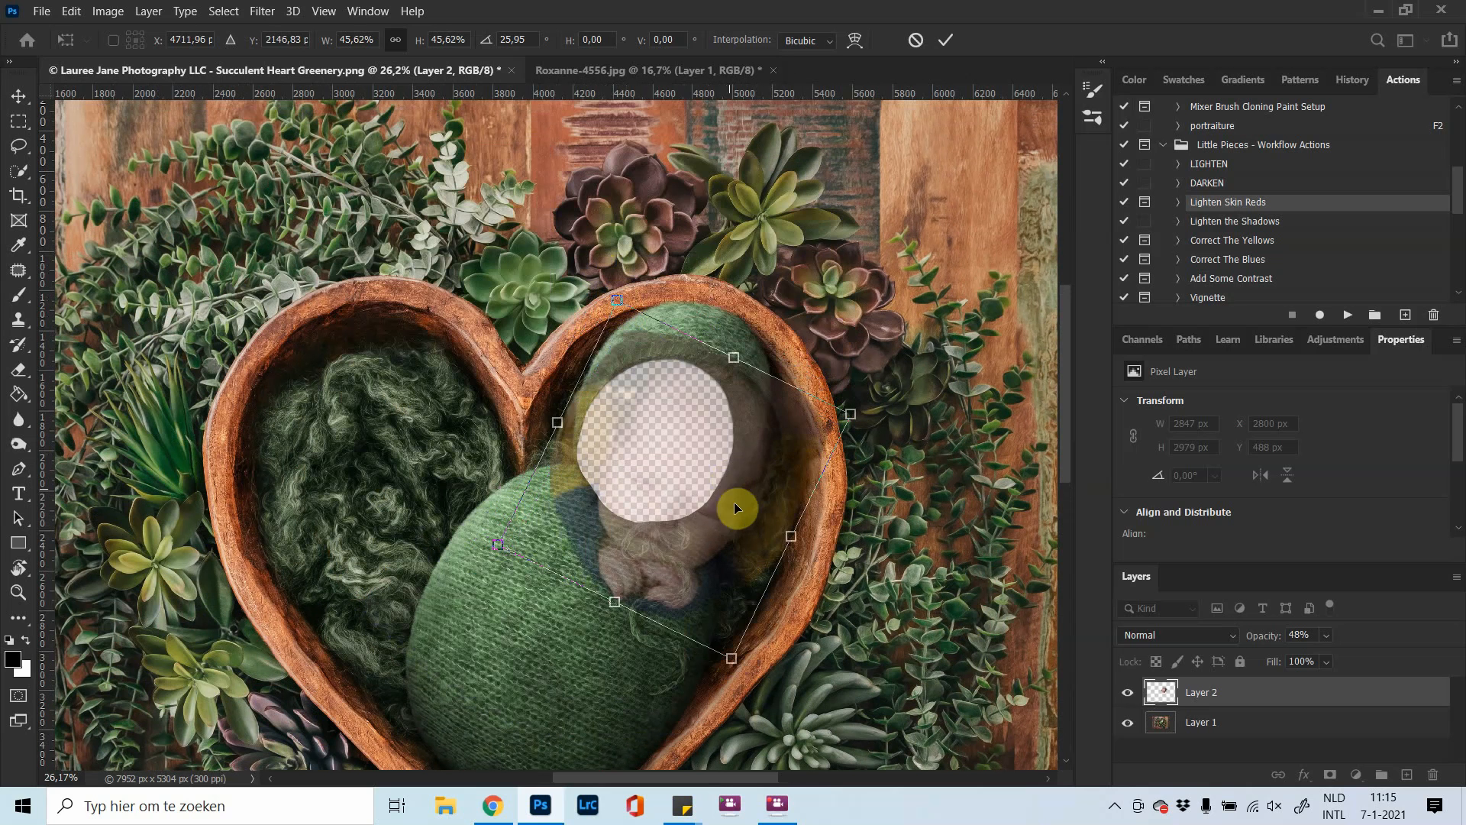
drag(740, 507, 722, 473)
drag(589, 236, 579, 240)
drag(692, 449, 684, 444)
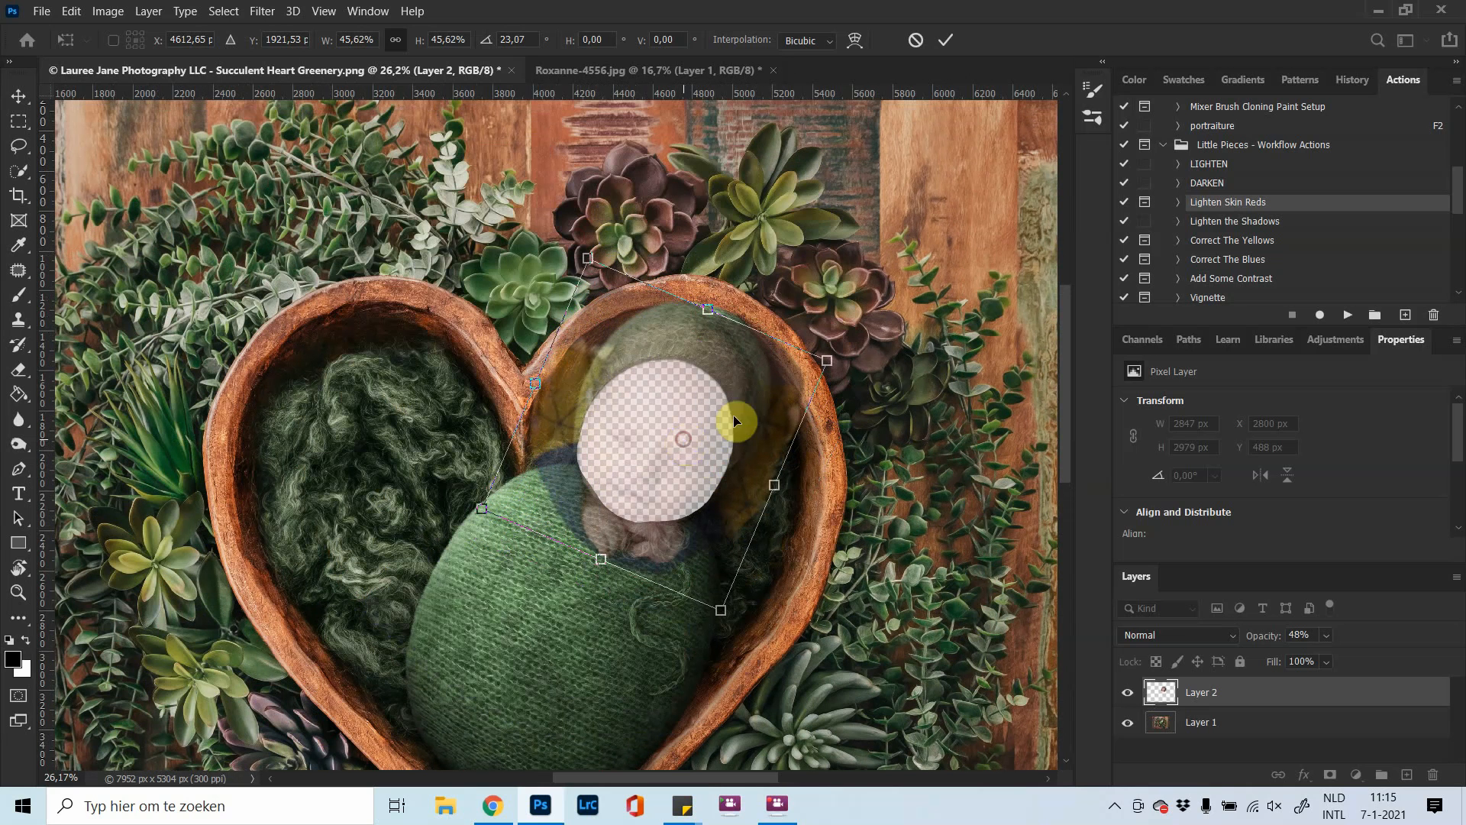
Enlarge the baby layer to about 50%, align it with the face opening and apply the transform
drag(827, 359, 860, 344)
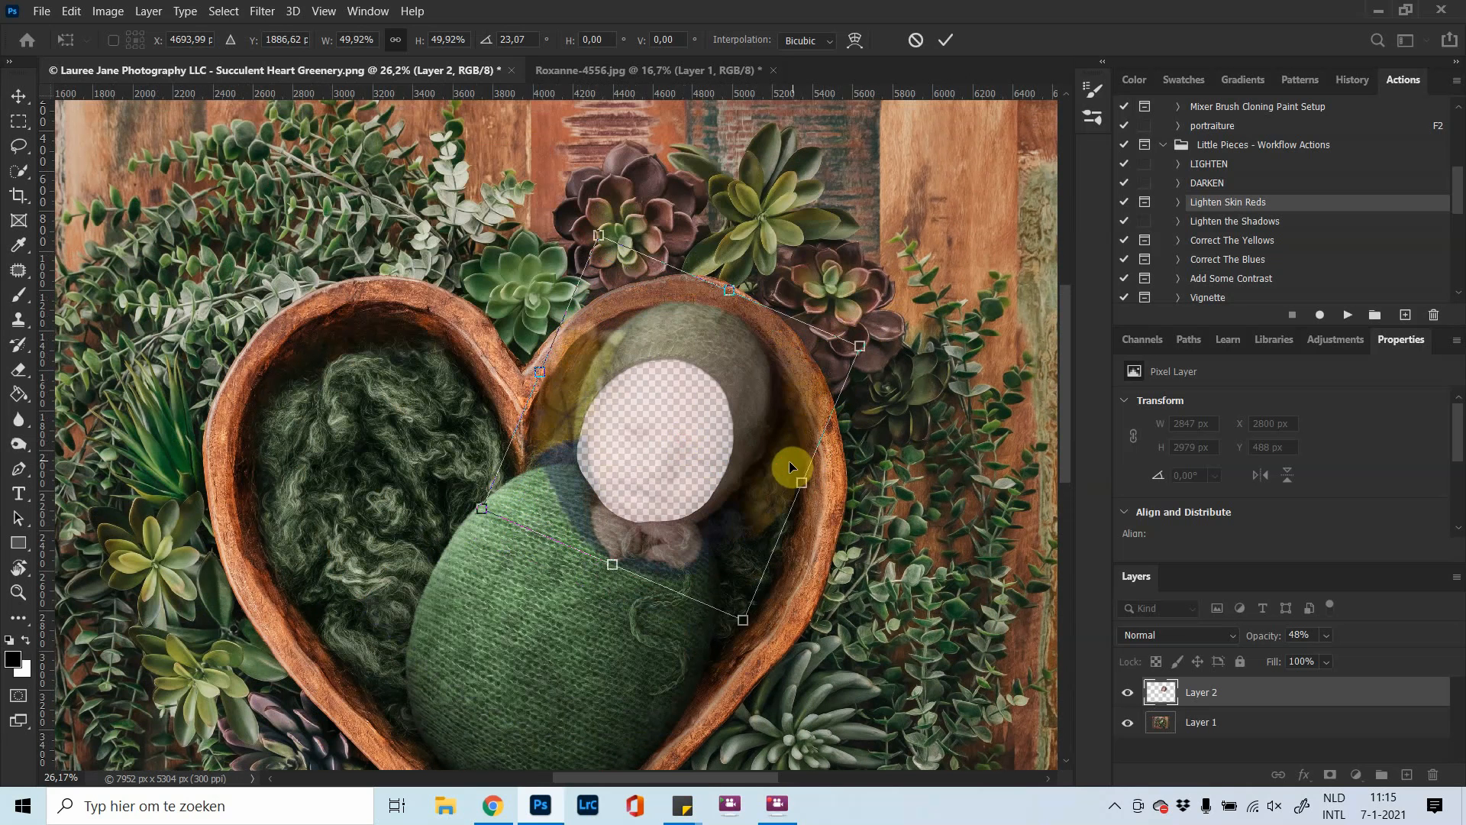
drag(779, 474, 767, 473)
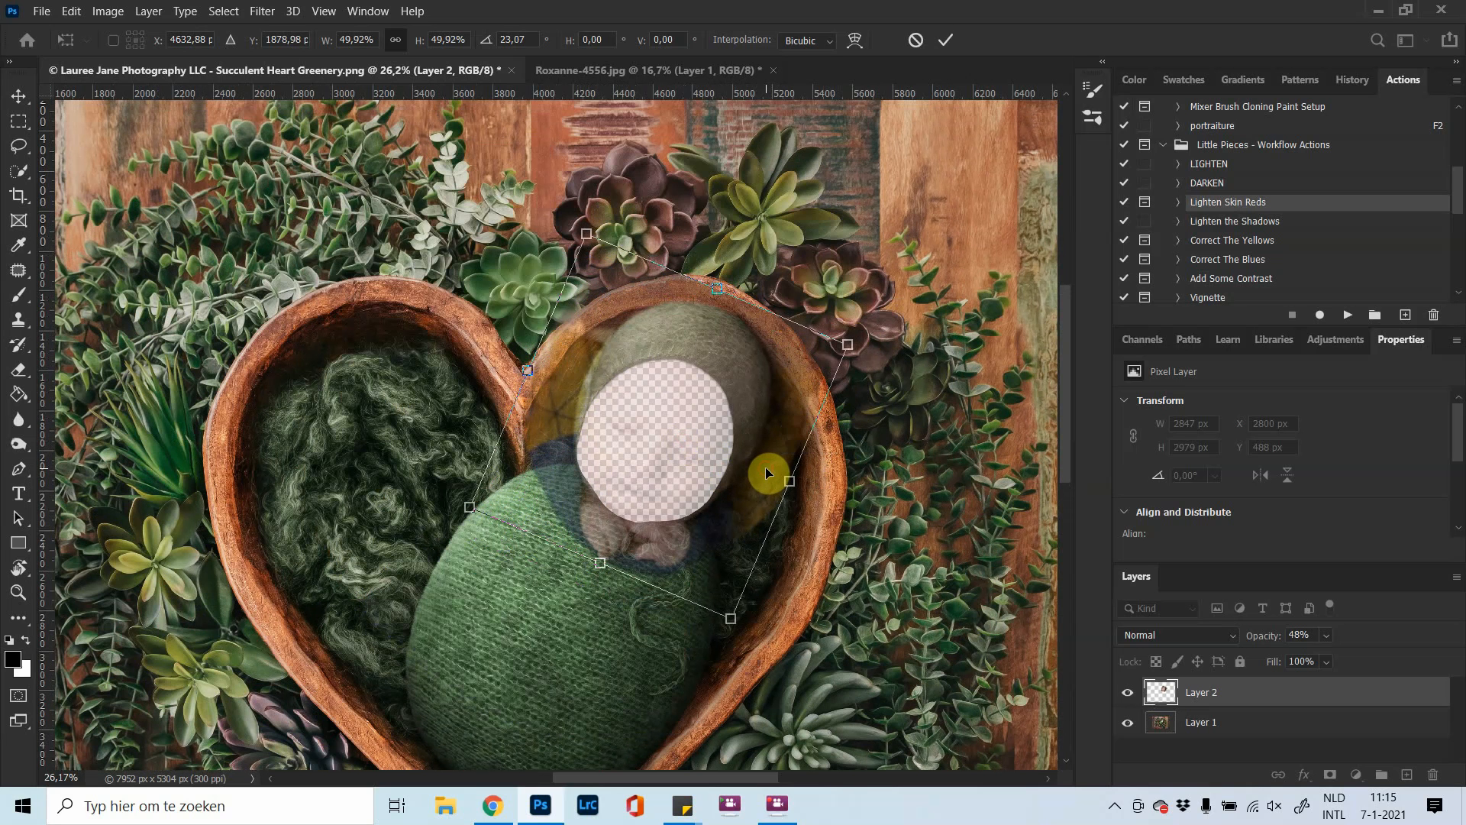
click(945, 40)
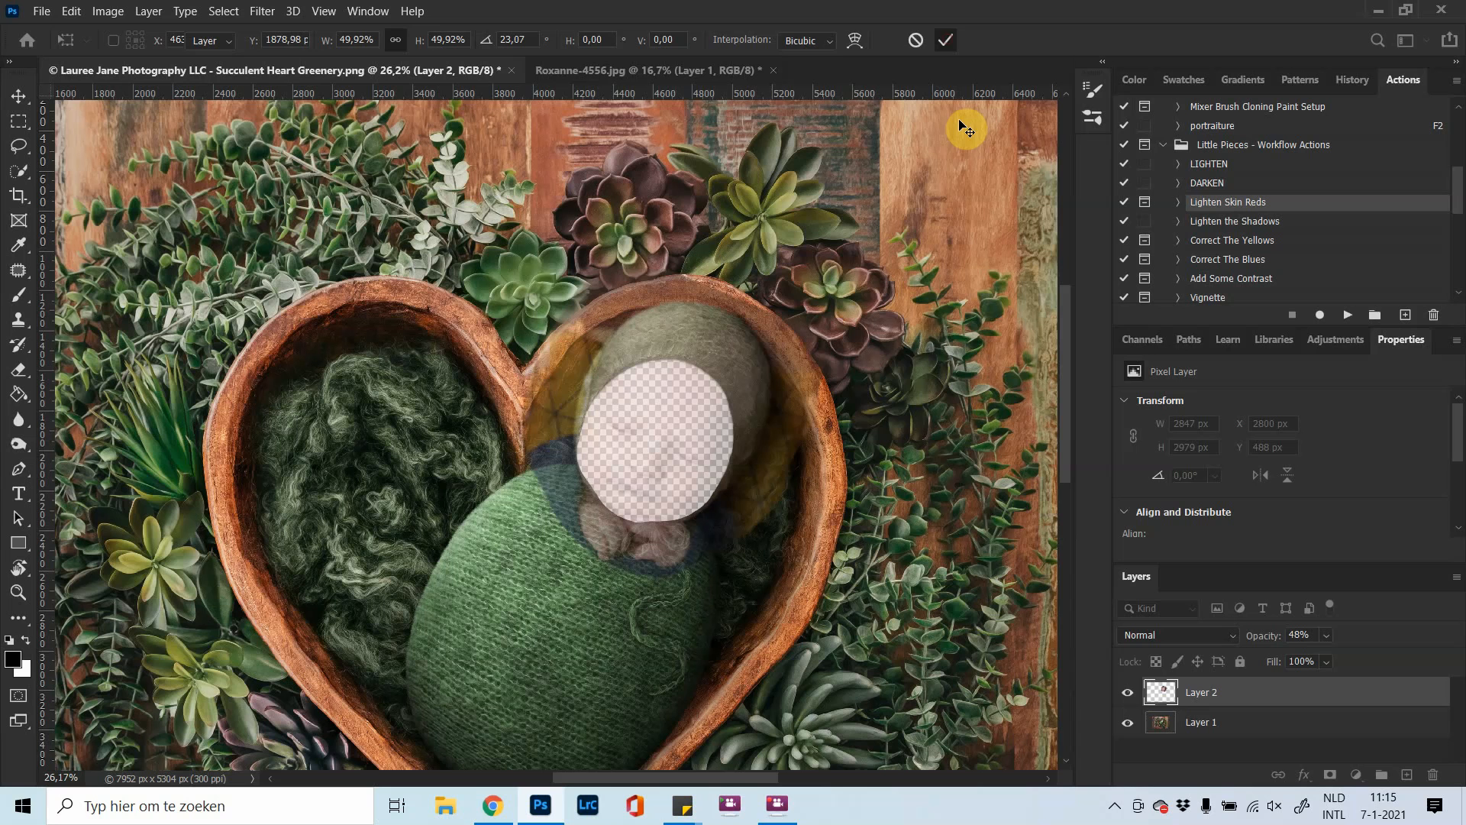
Restore the baby layer's opacity to 100% and place it beneath the backdrop layer
click(1327, 635)
drag(1340, 653, 1400, 657)
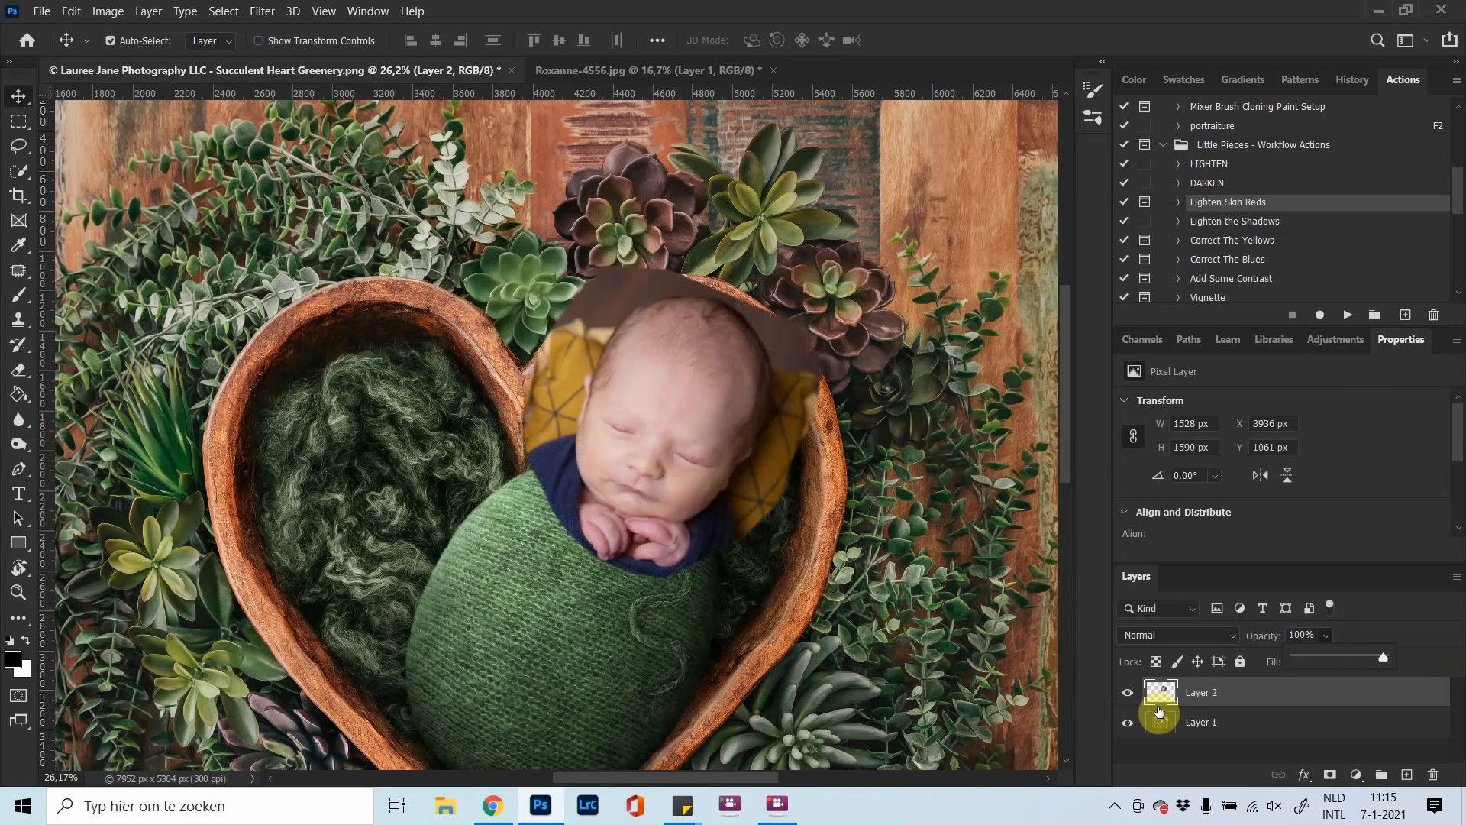
drag(1199, 697, 1208, 739)
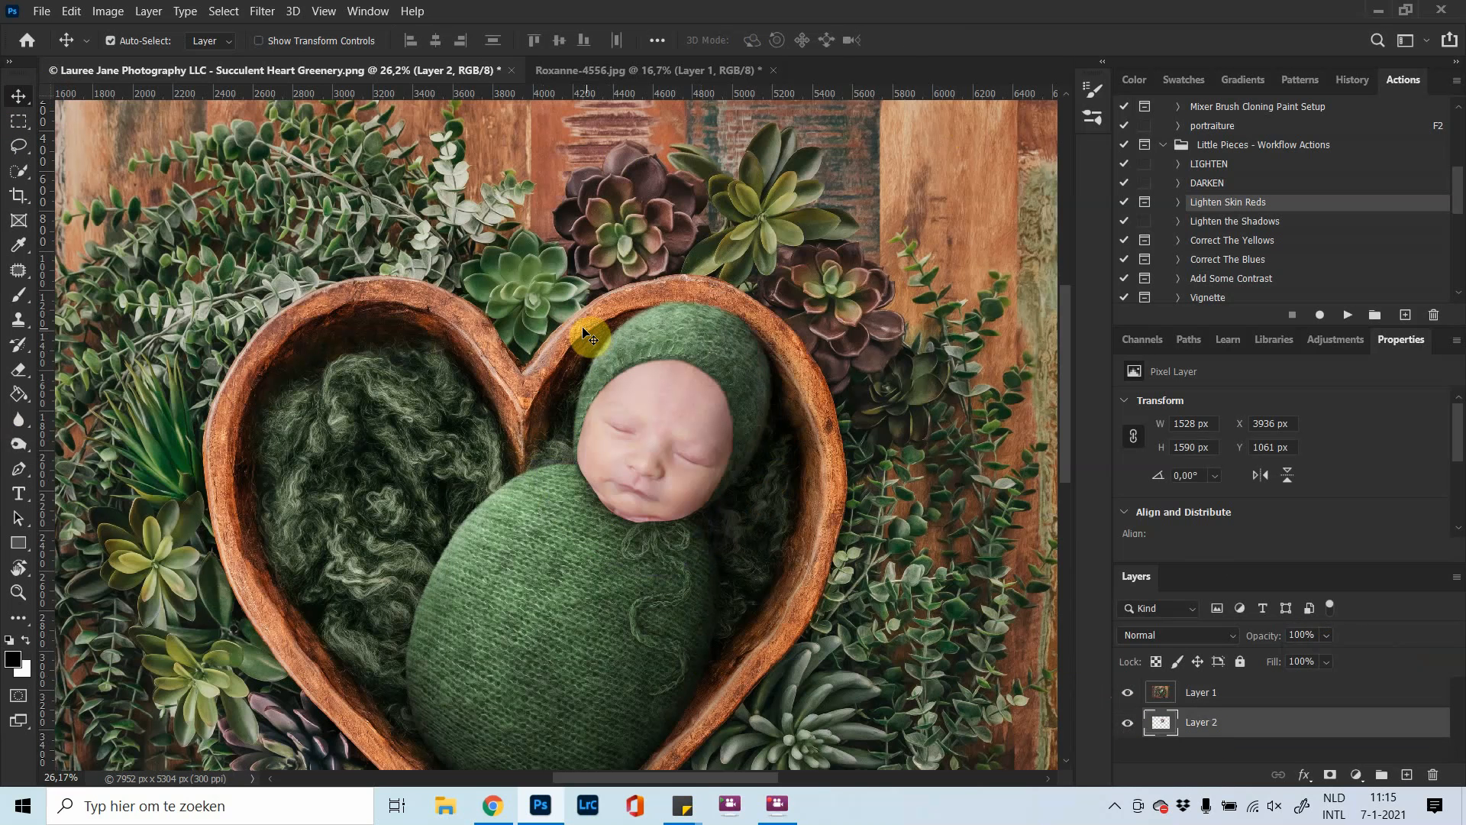
Shift the baby layer down inside the bonnet opening to about X 3928 px, Y 1088 px
drag(583, 327, 581, 328)
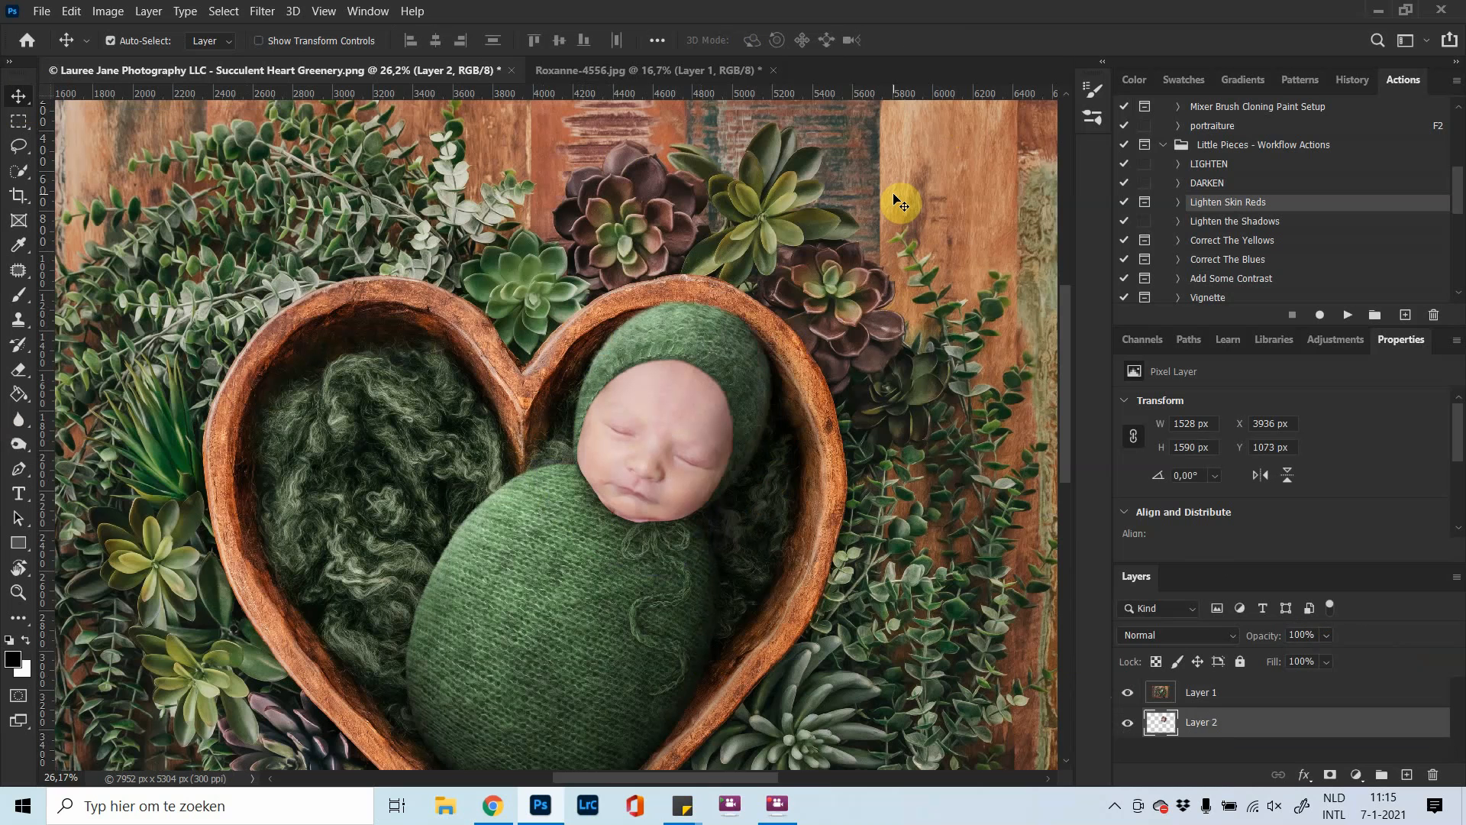
key(Down)
key(Down)
key(Down)
key(Down)
key(Down)
key(Down)
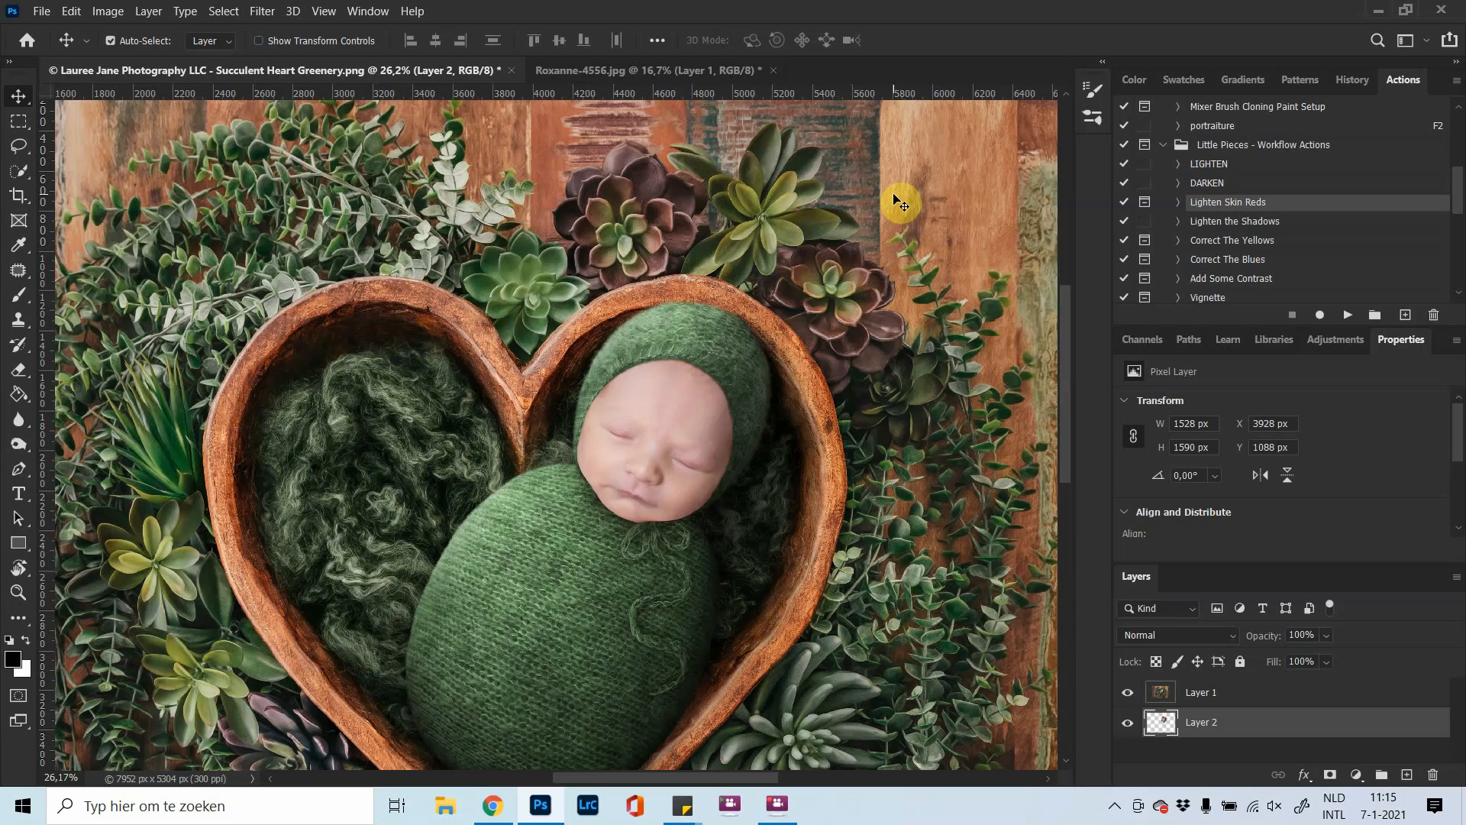
Nudge the baby's face sideways in the bonnet to about X 3923 px, Y 1094 px
key(Right)
key(Right)
key(Right)
key(Left)
key(Left)
key(Left)
key(Left)
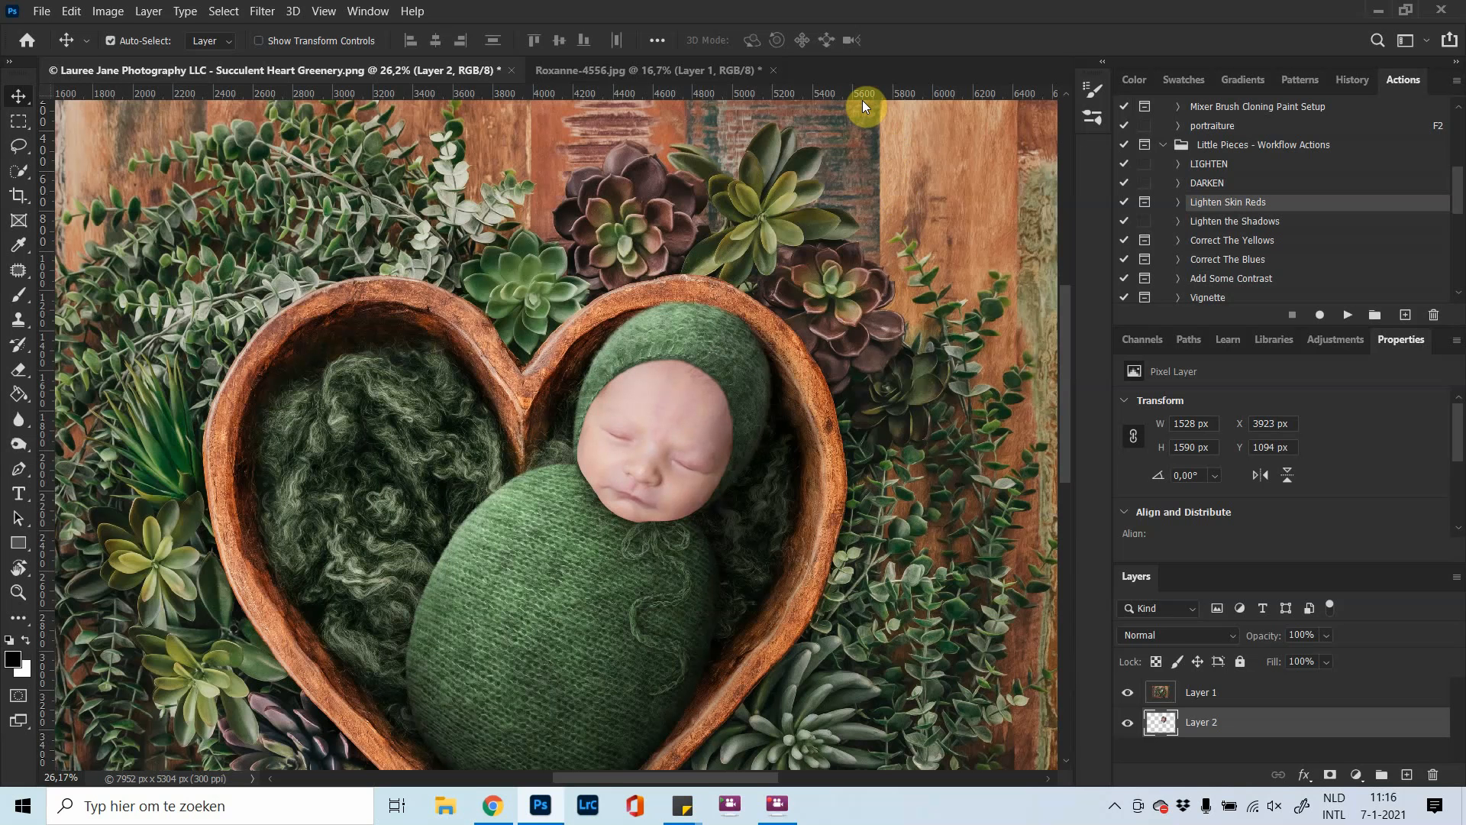
Fine-tune the face position inside the bonnet to X 3922 px, Y 1093 px
key(Up)
key(Up)
key(Up)
key(Up)
key(Left)
key(Left)
key(Left)
key(Left)
key(Right)
key(Right)
key(Right)
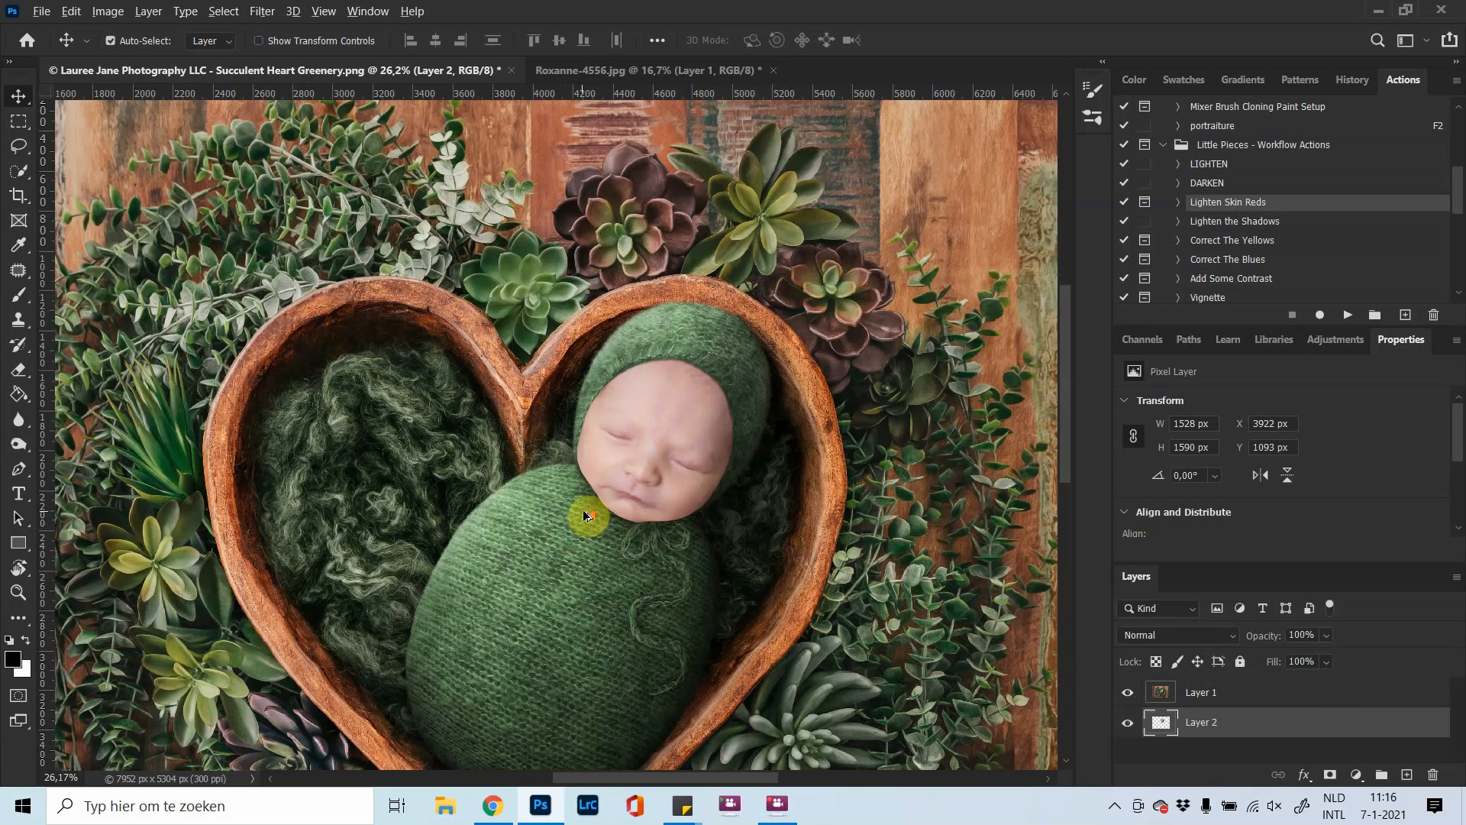
Examine how the face fits the bonnet opening, both up close and within the whole backdrop
scroll(585, 509, up, 3)
scroll(585, 509, up, 2)
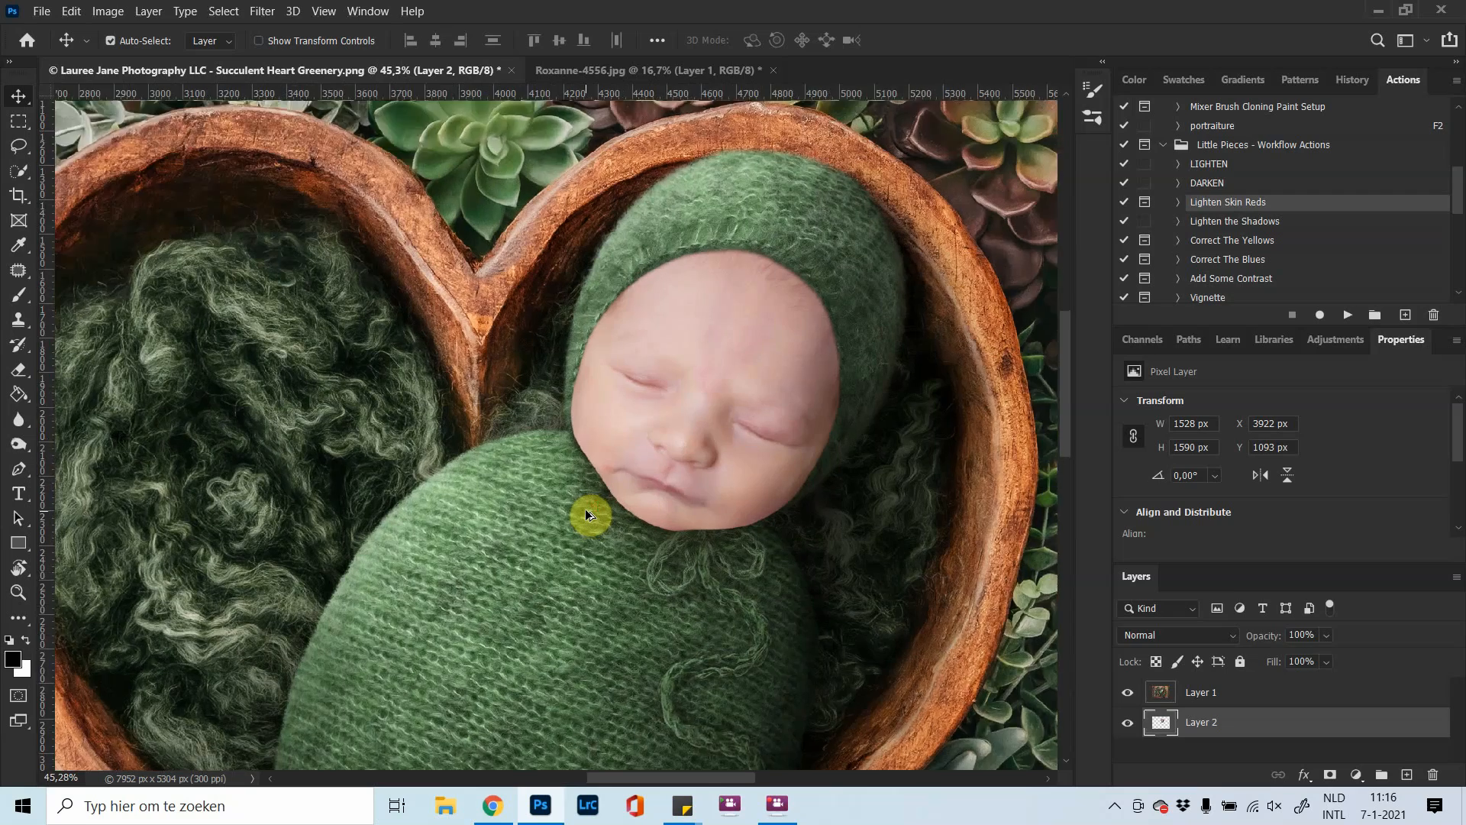
scroll(585, 509, down, 3)
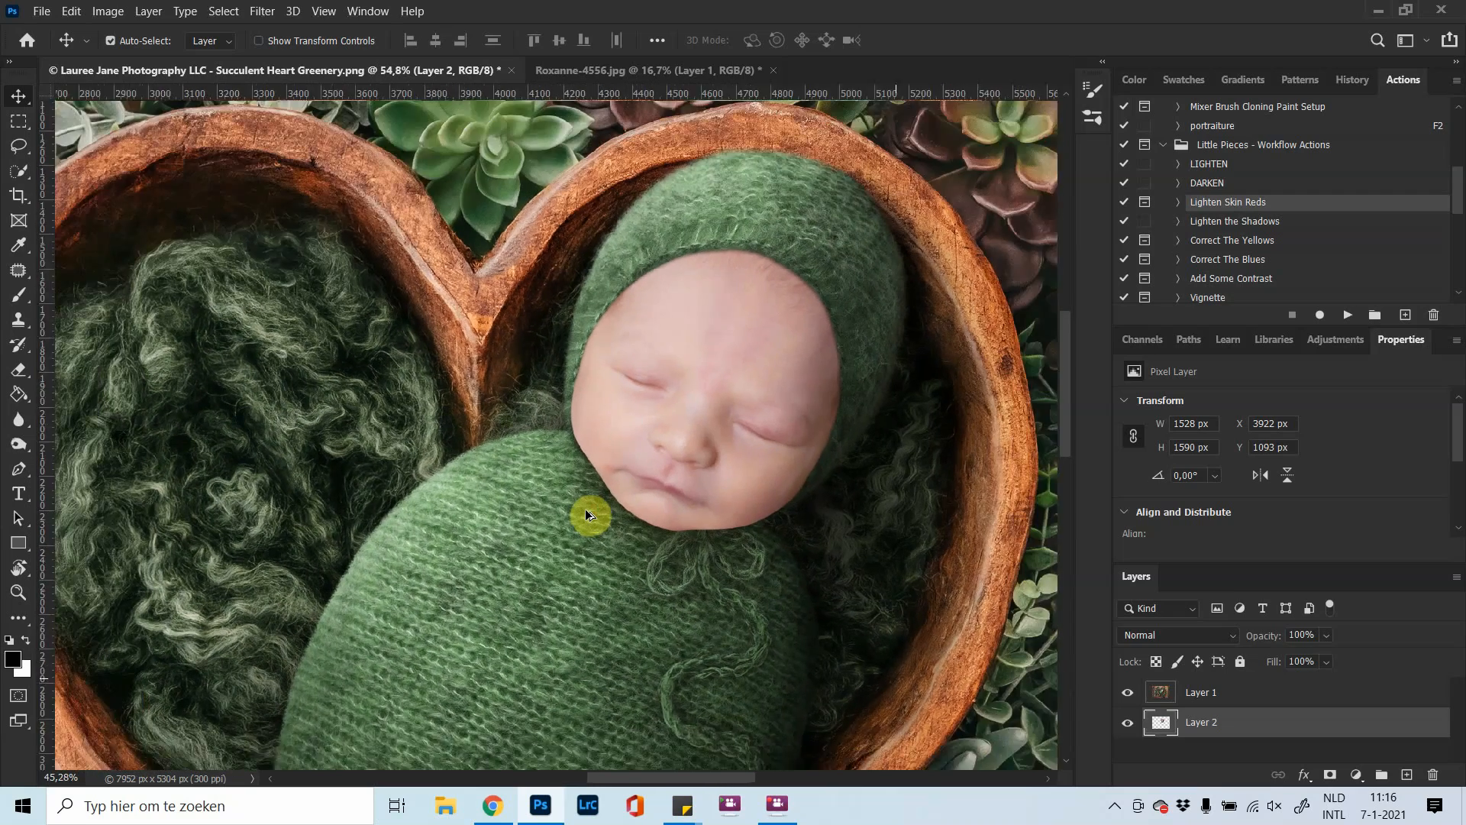
scroll(585, 509, down, 4)
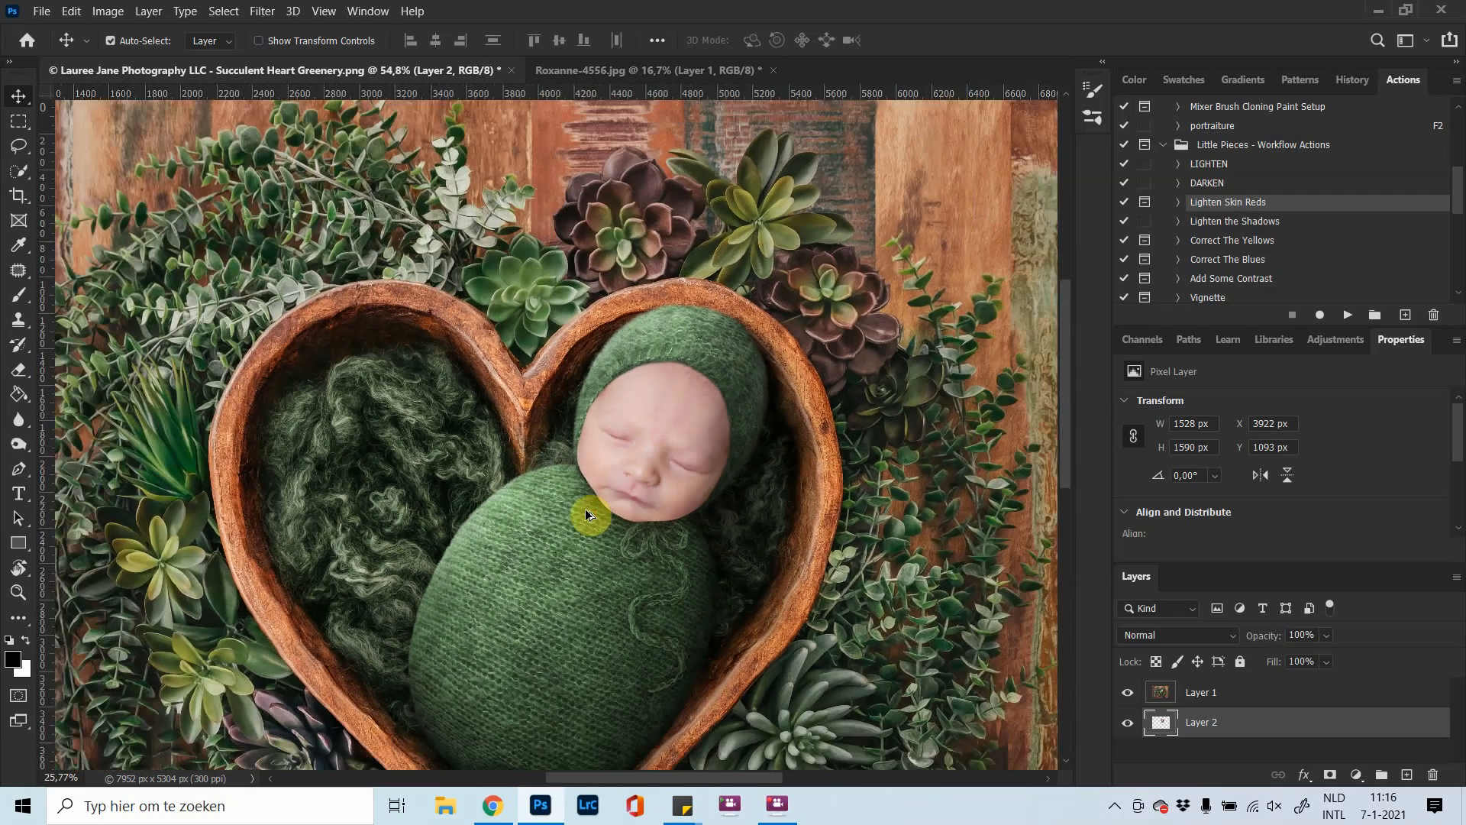
scroll(585, 509, down, 3)
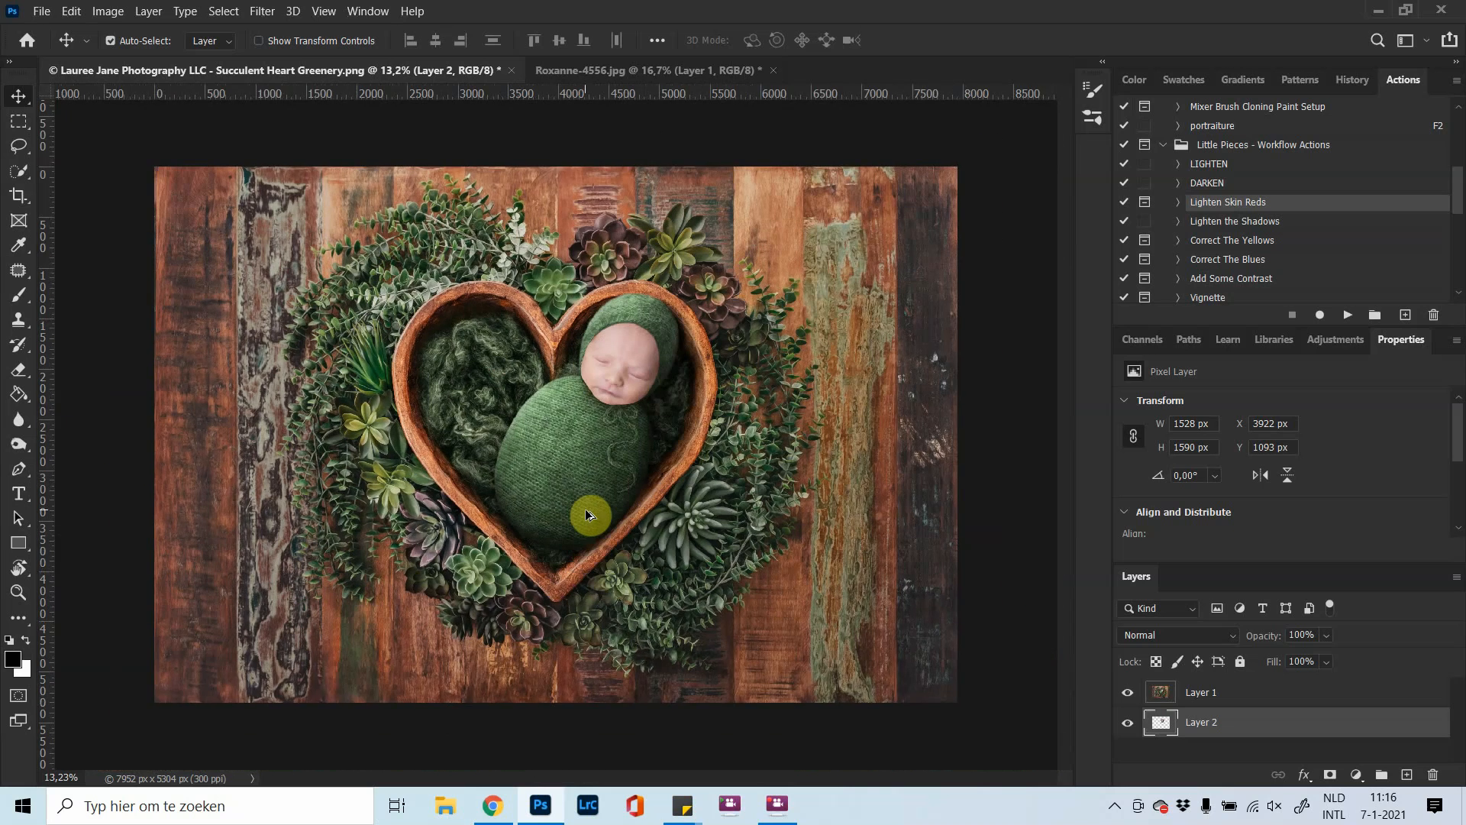
scroll(585, 509, up, 2)
scroll(585, 509, up, 1)
scroll(585, 509, down, 1)
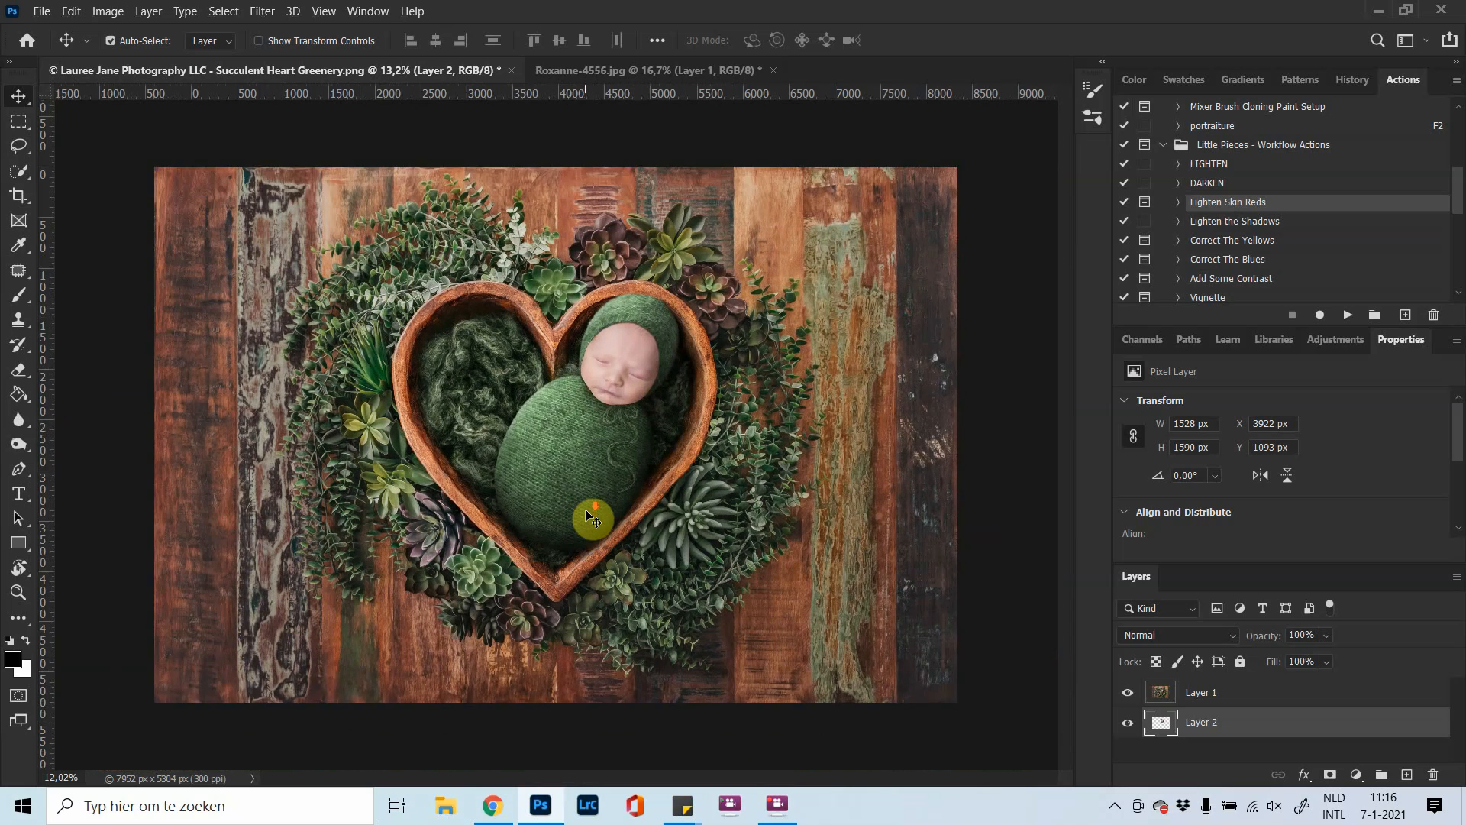
scroll(585, 509, up, 1)
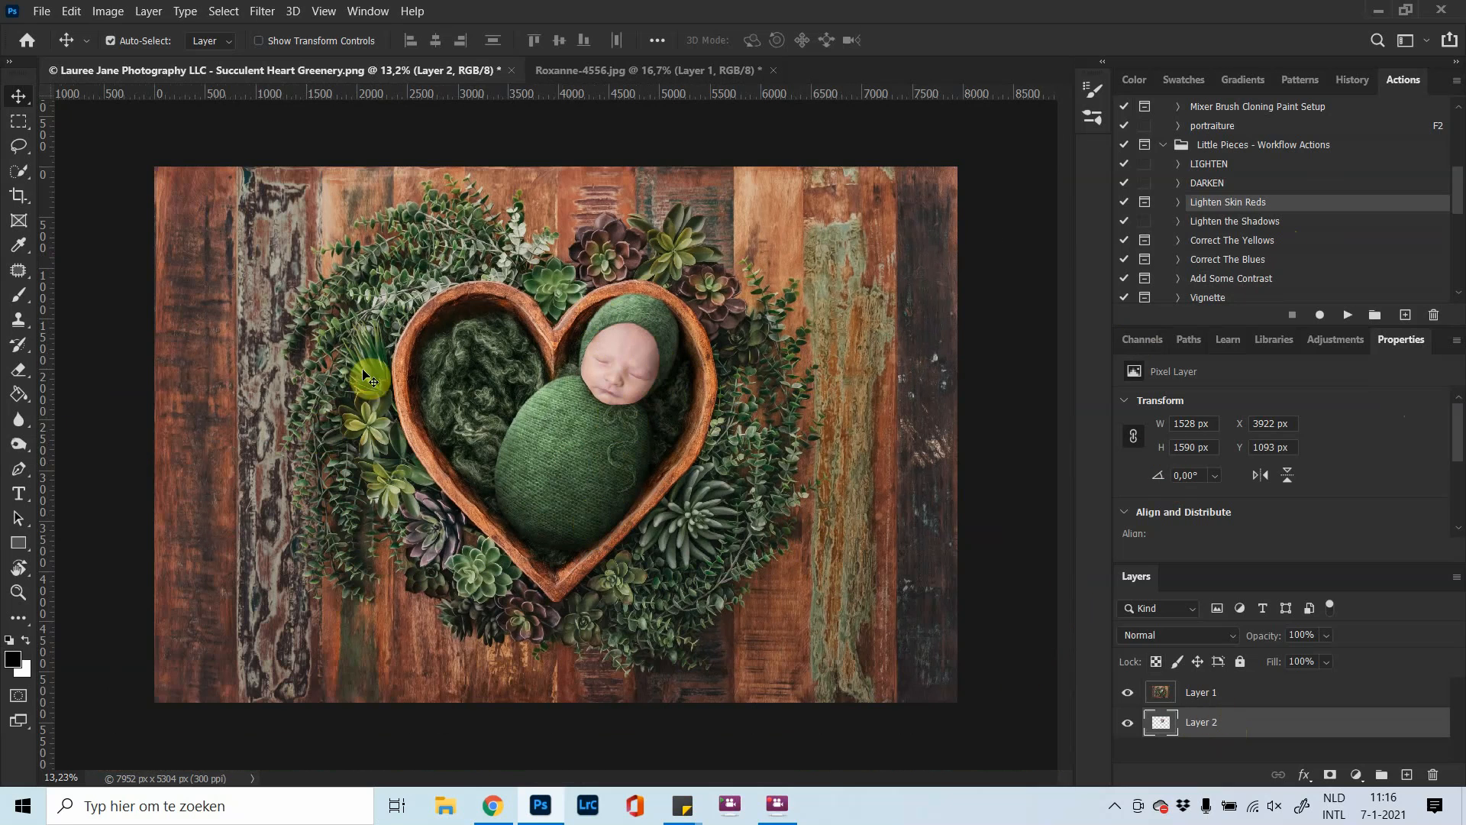
scroll(496, 381, up, 2)
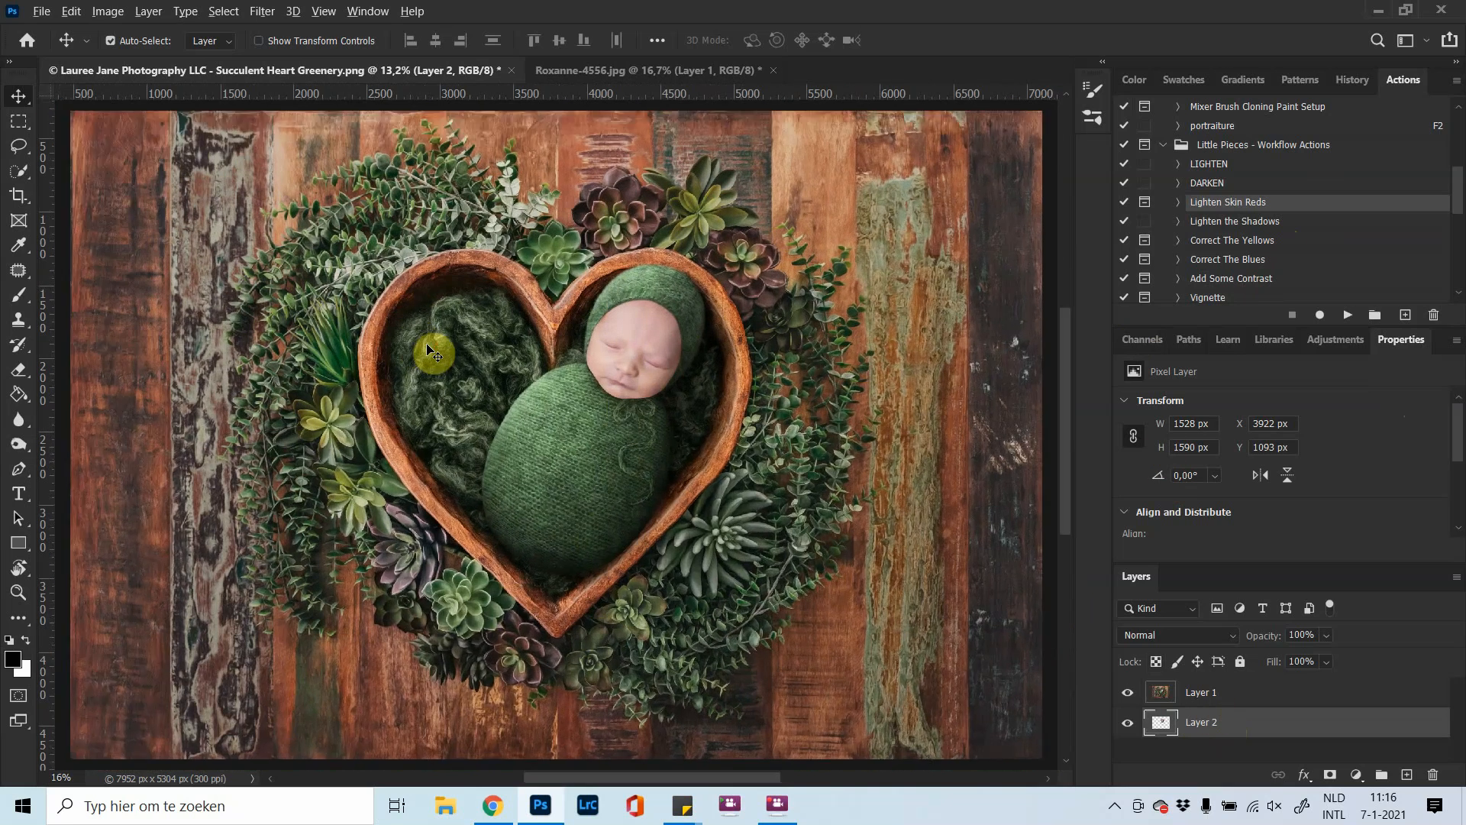
scroll(676, 387, down, 2)
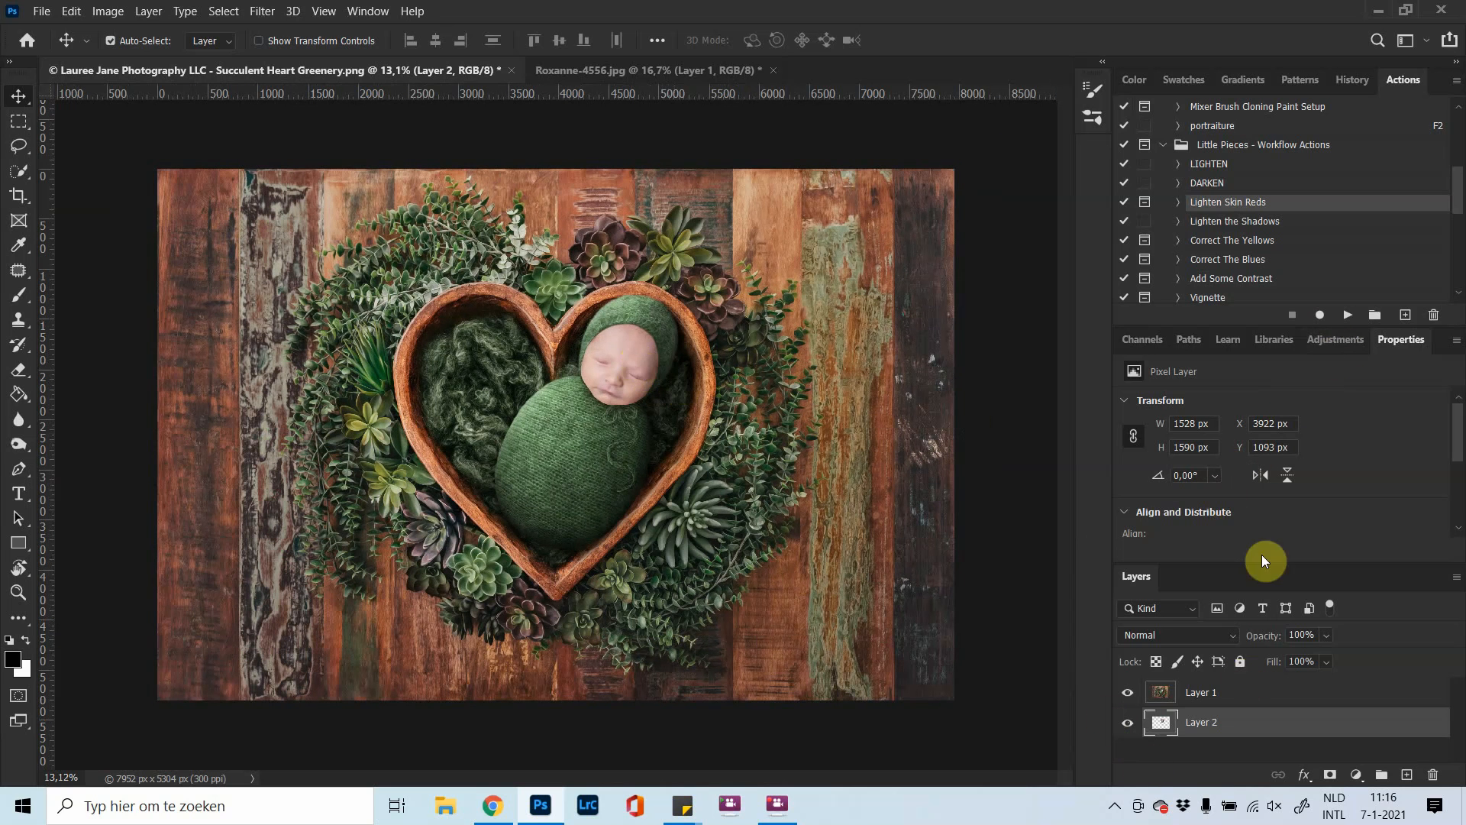
Add a Brightness/Contrast adjustment layer above the baby layer with contrast set to 25
click(1336, 340)
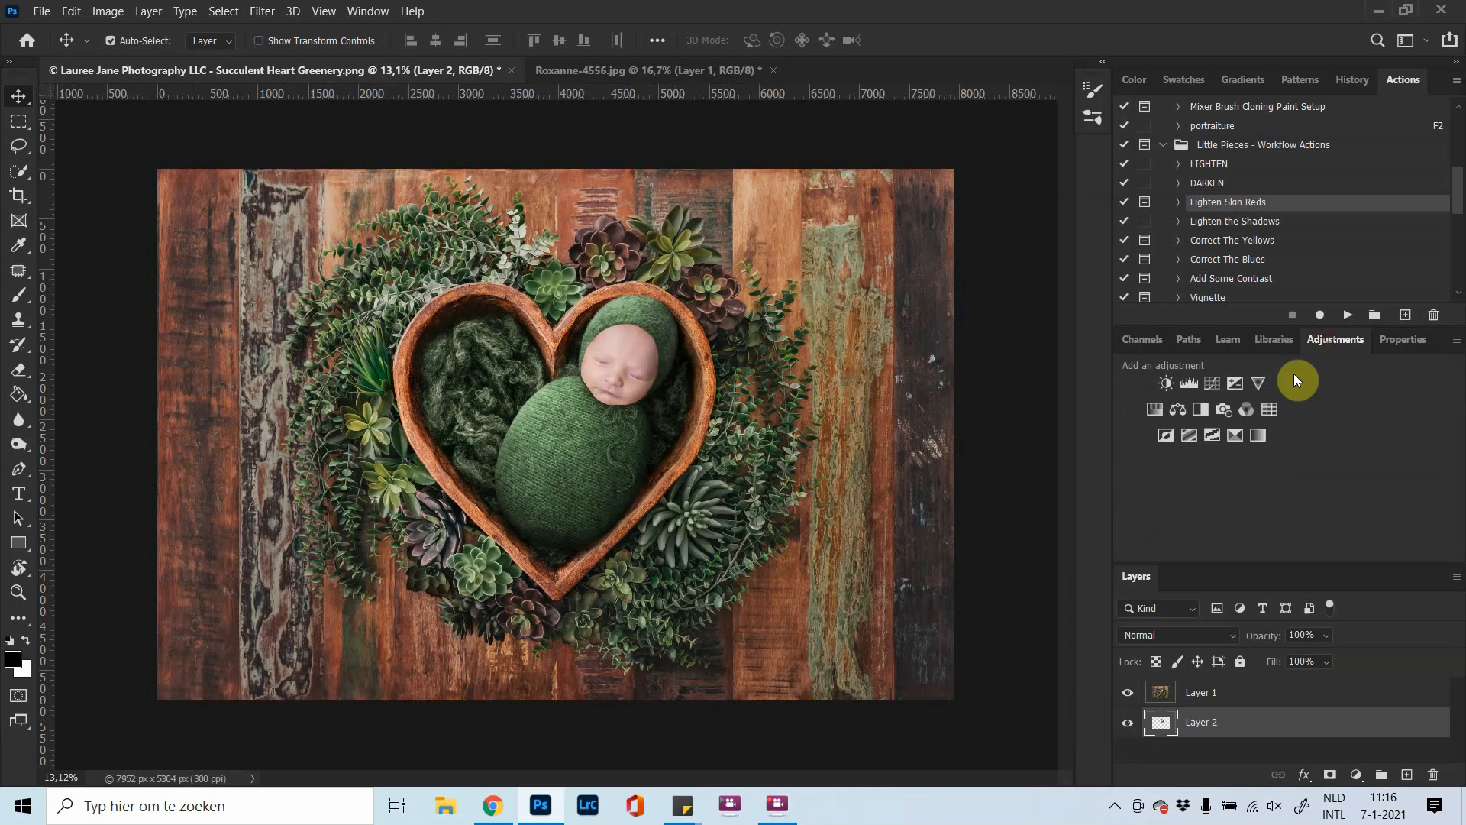
click(1167, 383)
drag(1282, 495, 1323, 504)
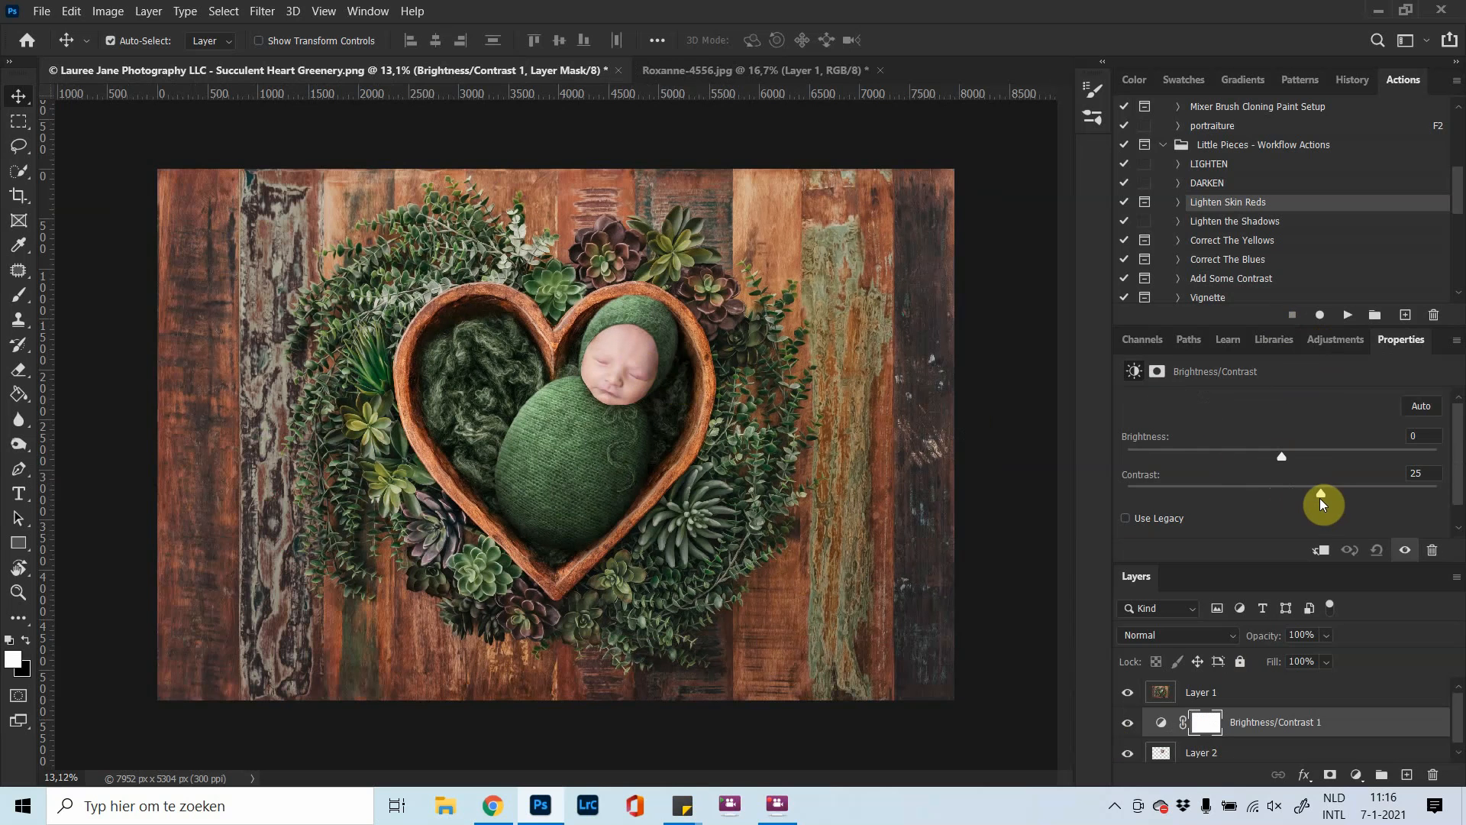
Add a Curves adjustment layer above Brightness/Contrast 1 and pull the RGB curve's midtones down to darken the face
click(1327, 340)
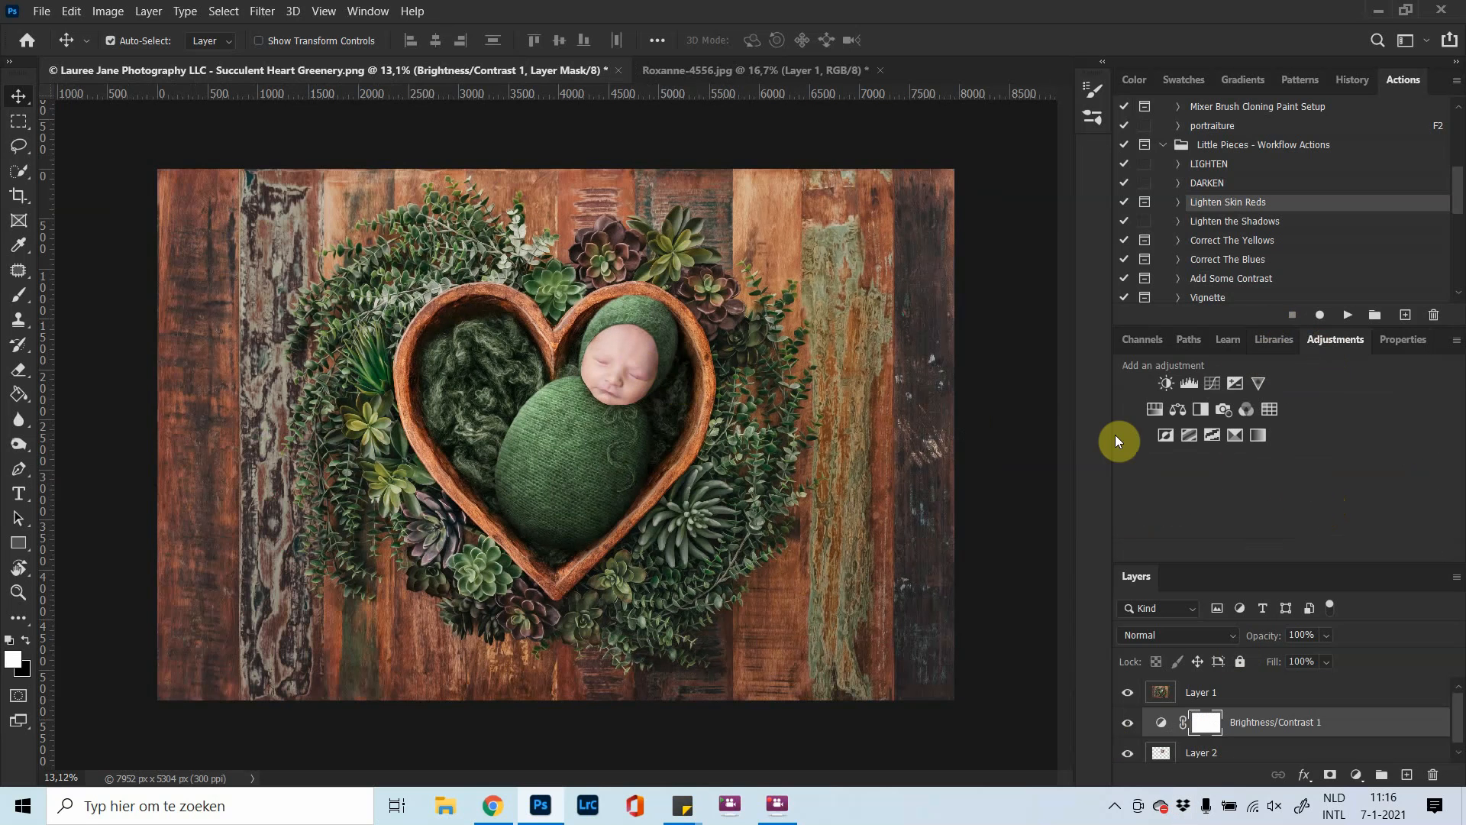
click(1216, 382)
scroll(1252, 443, down, 1)
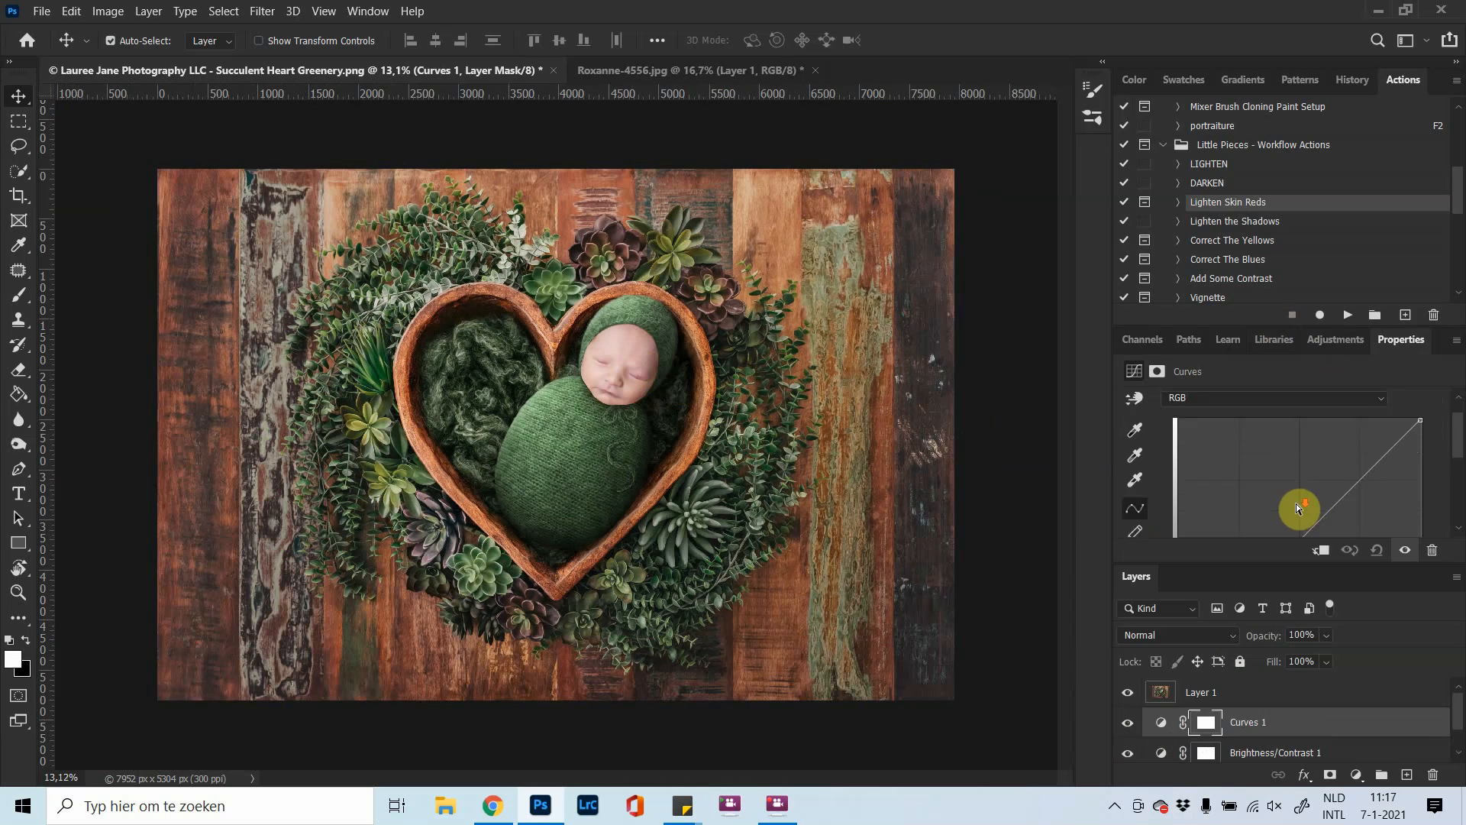
drag(1304, 490, 1313, 507)
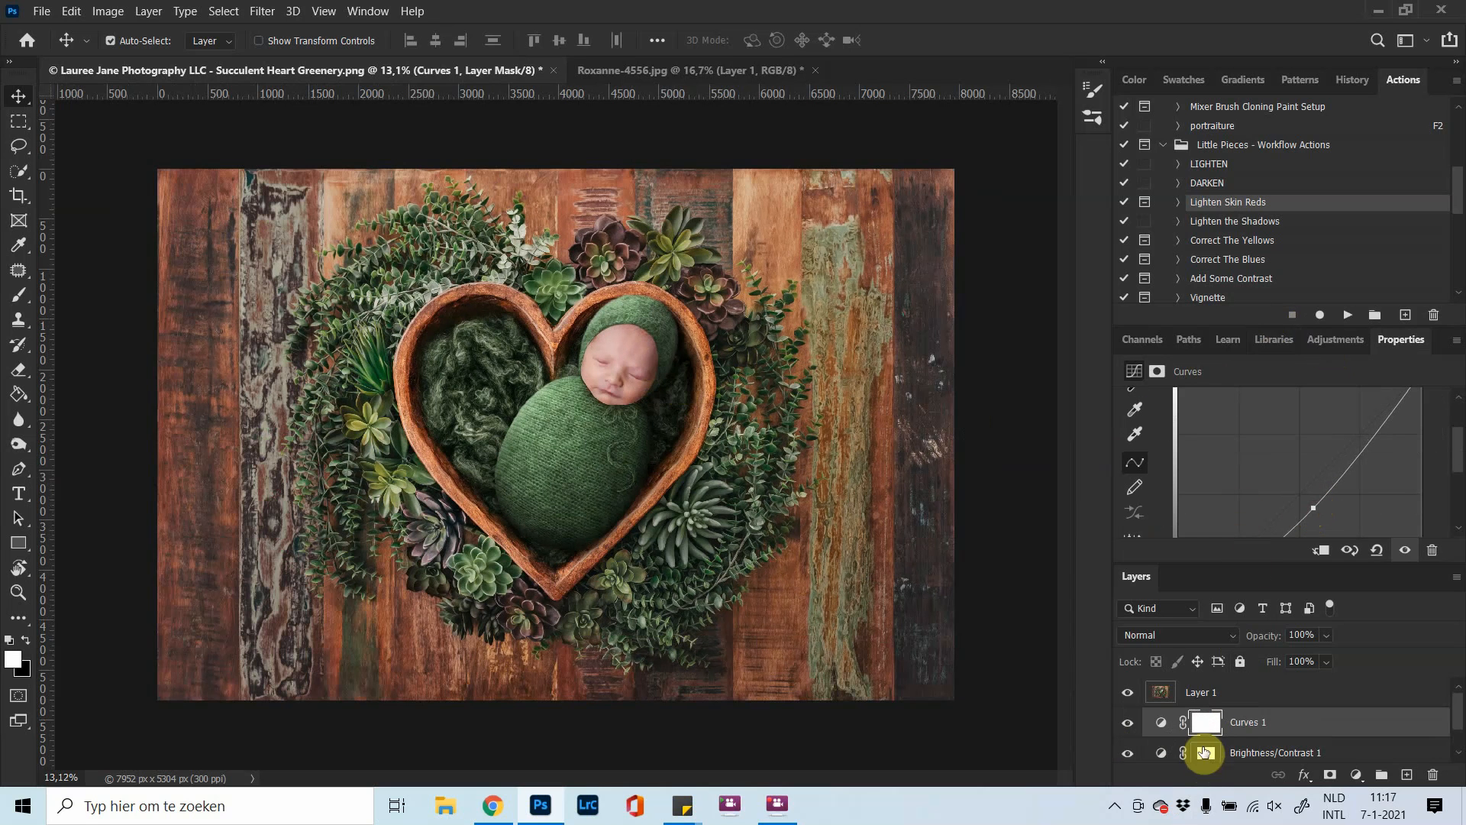
Target the Curves 1 layer mask, reduce the Brush size to 249 px, and invert the mask to black
click(1208, 722)
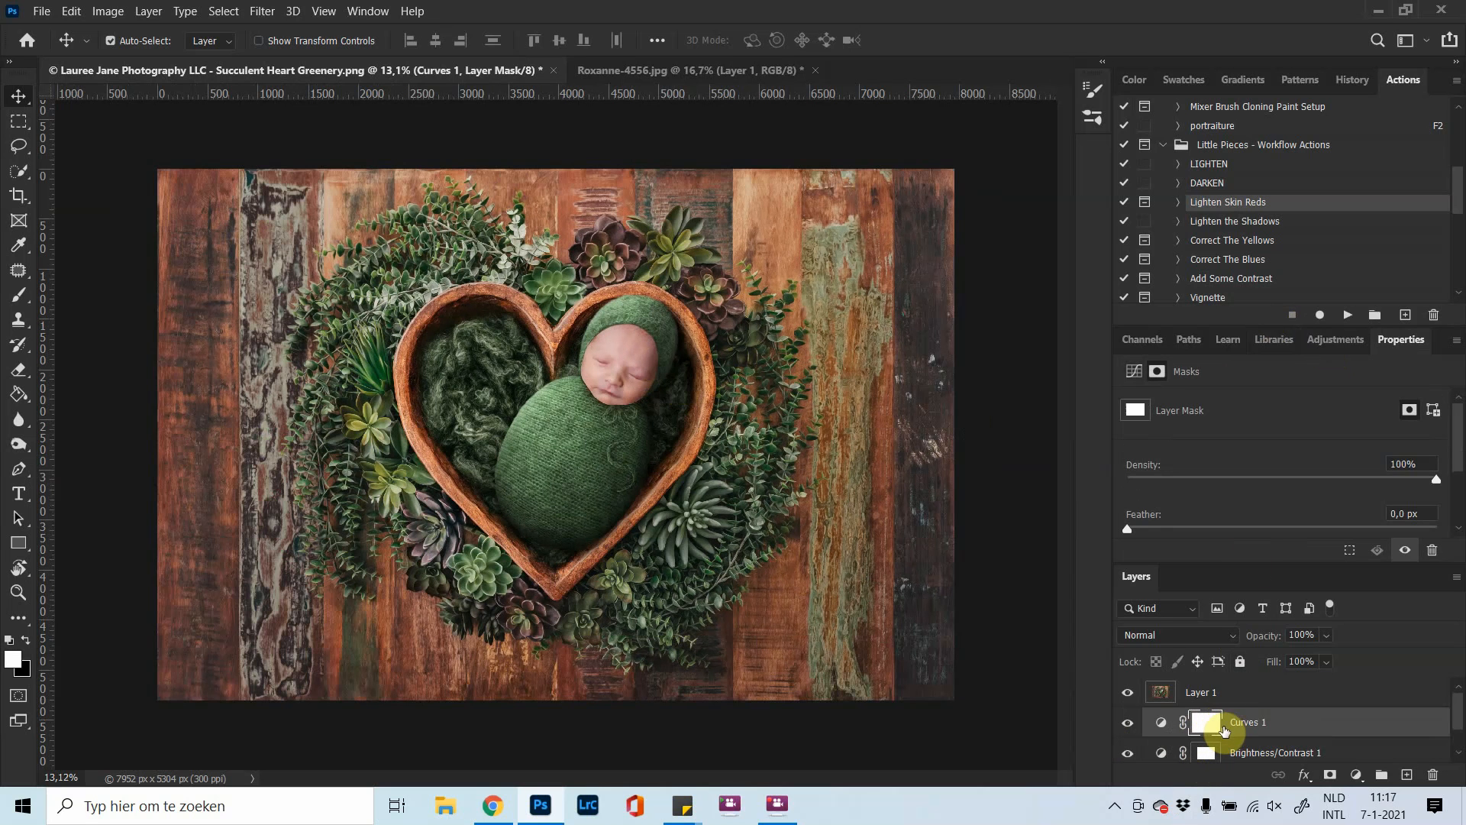
click(15, 298)
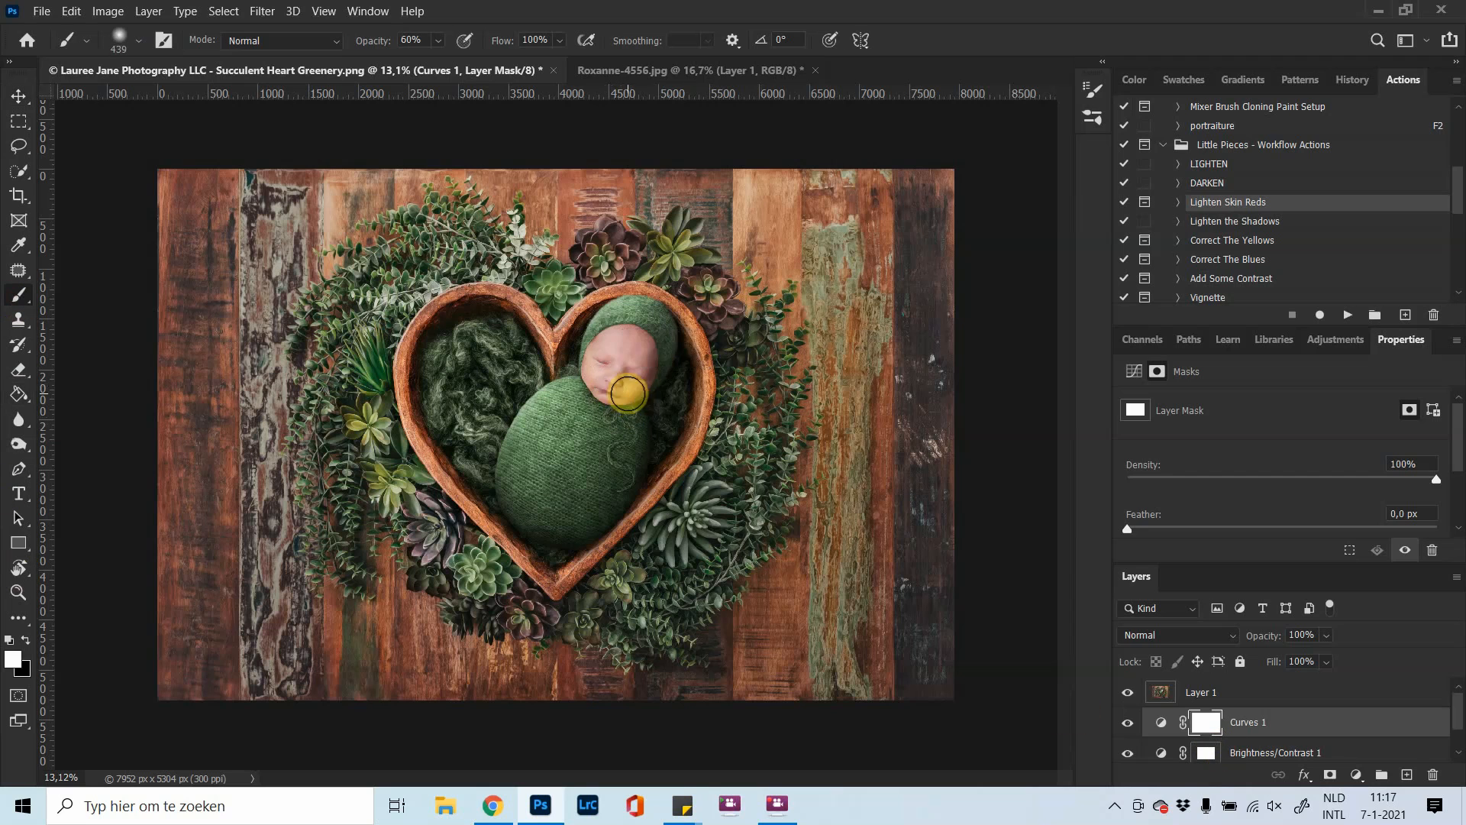
scroll(627, 393, up, 5)
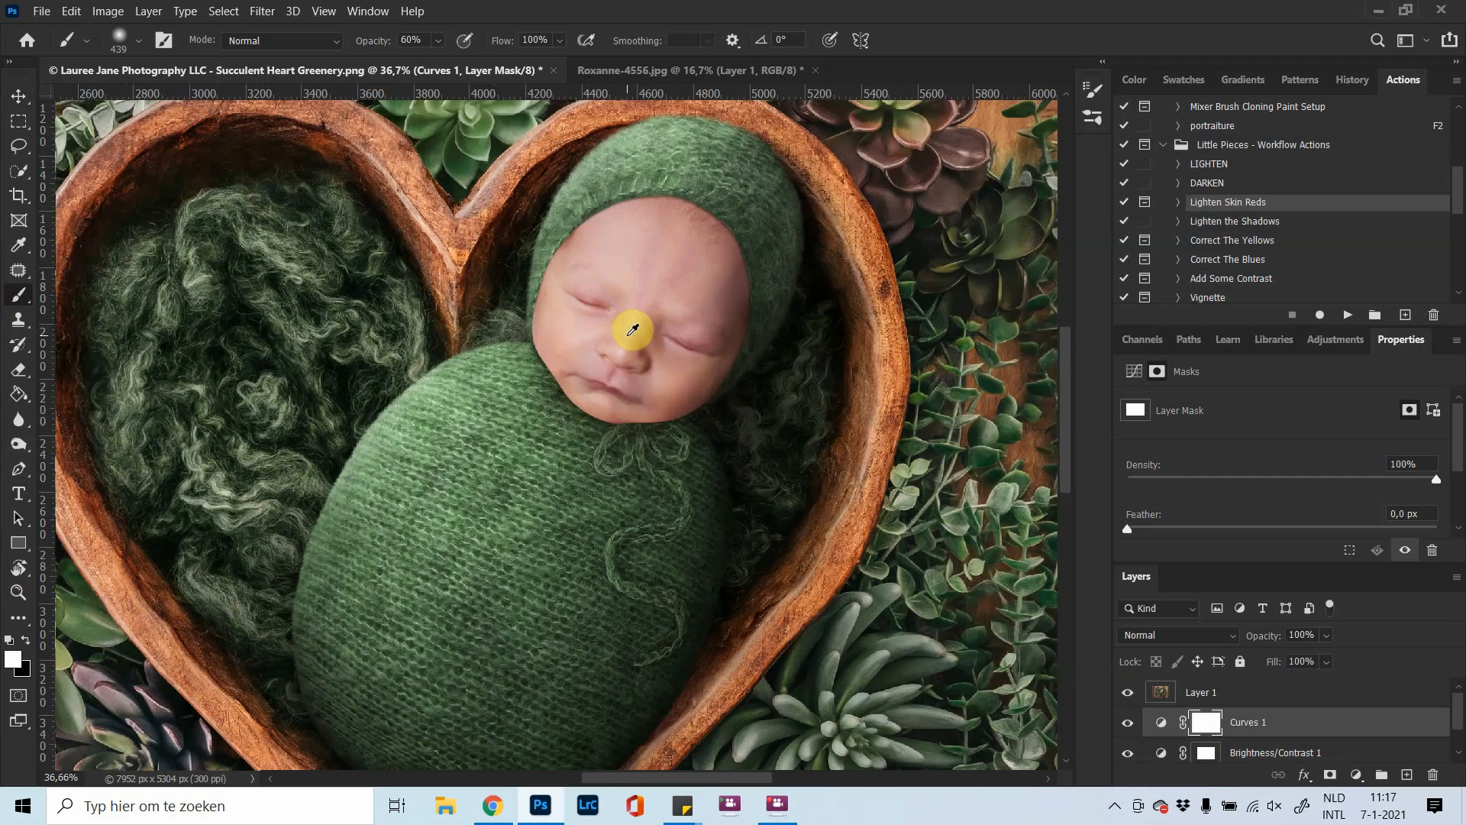
scroll(632, 330, up, 3)
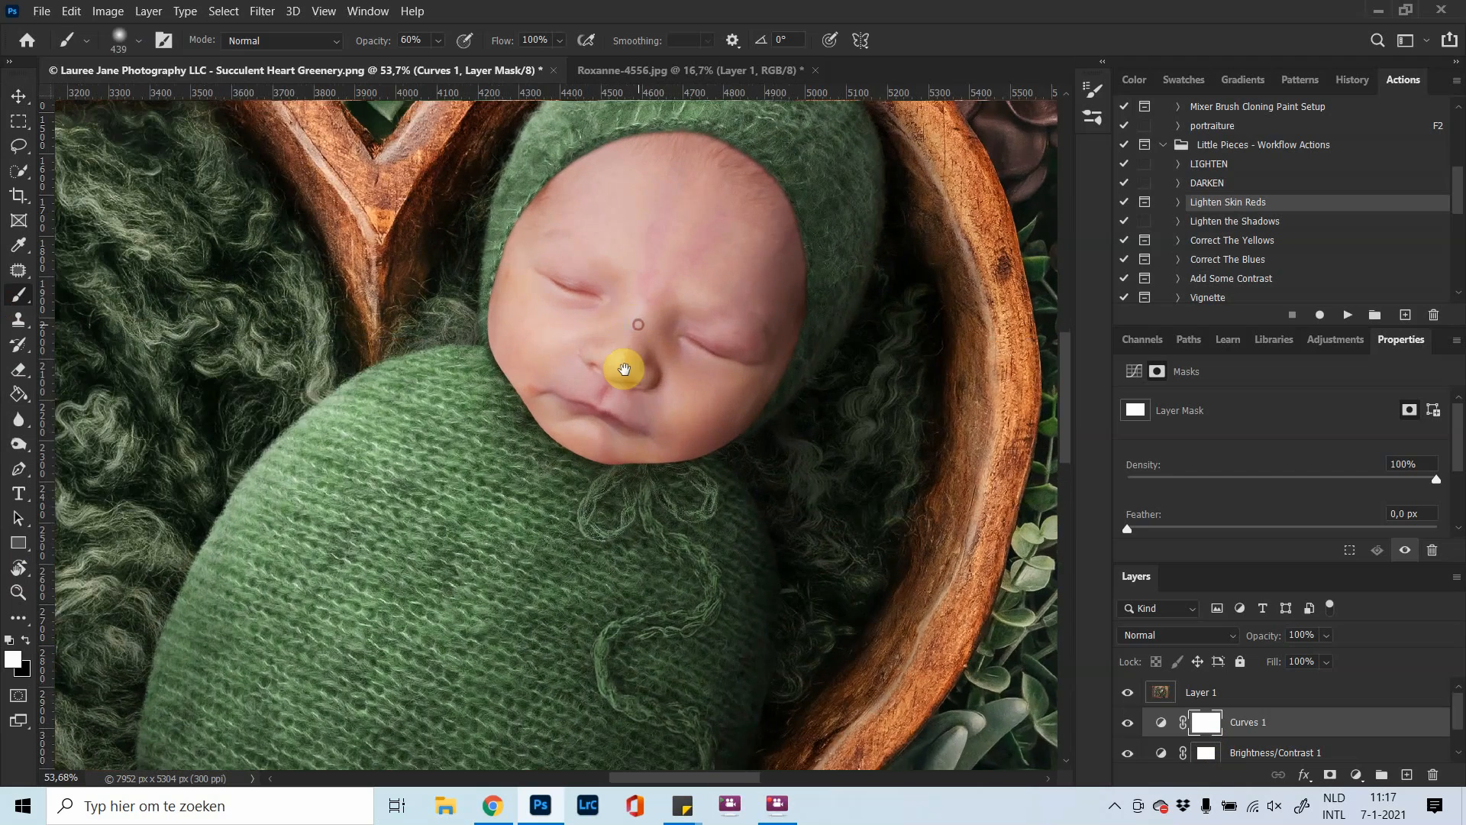
drag(624, 370, 622, 448)
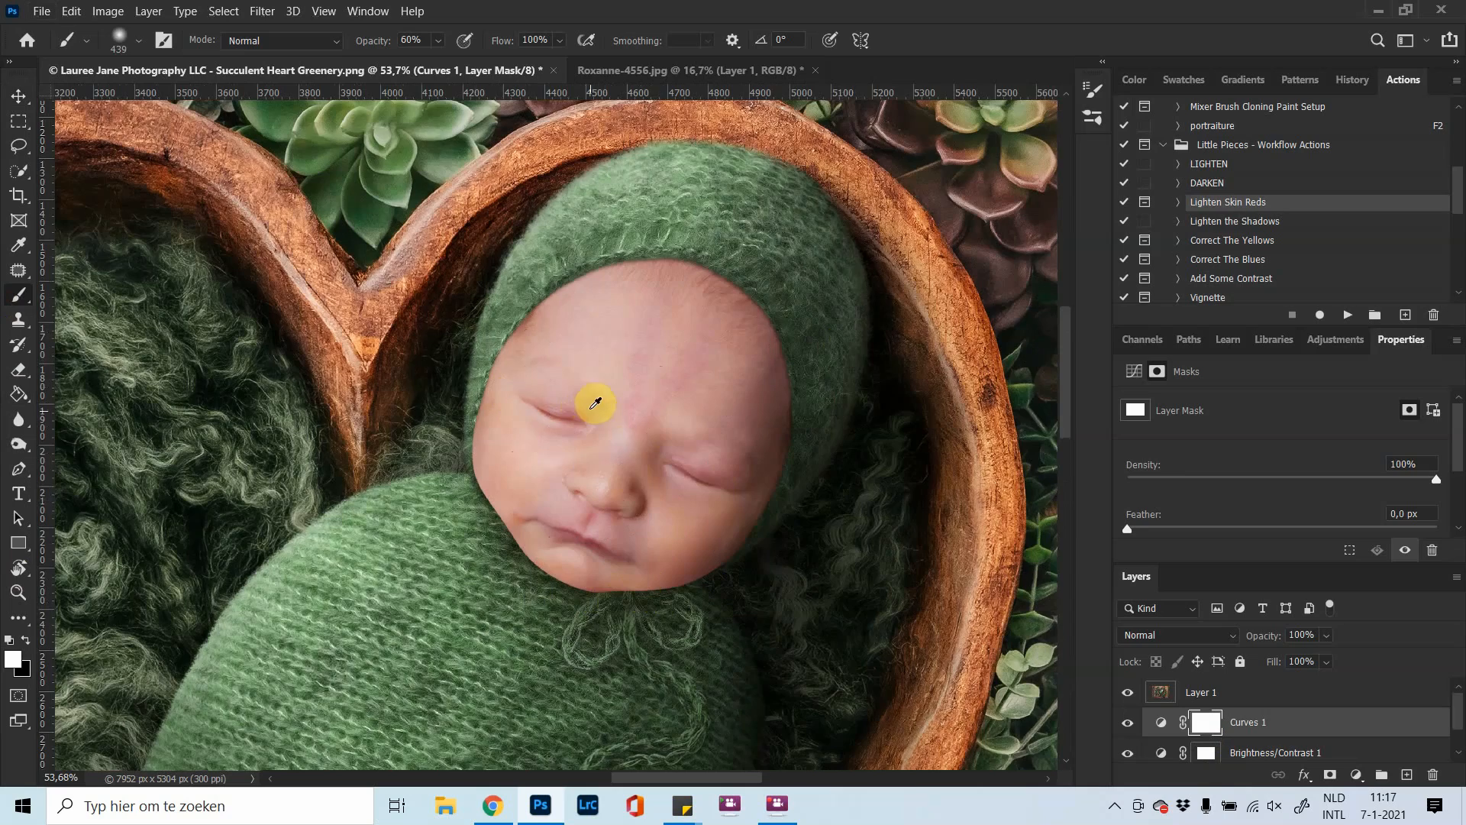
scroll(595, 402, down, 3)
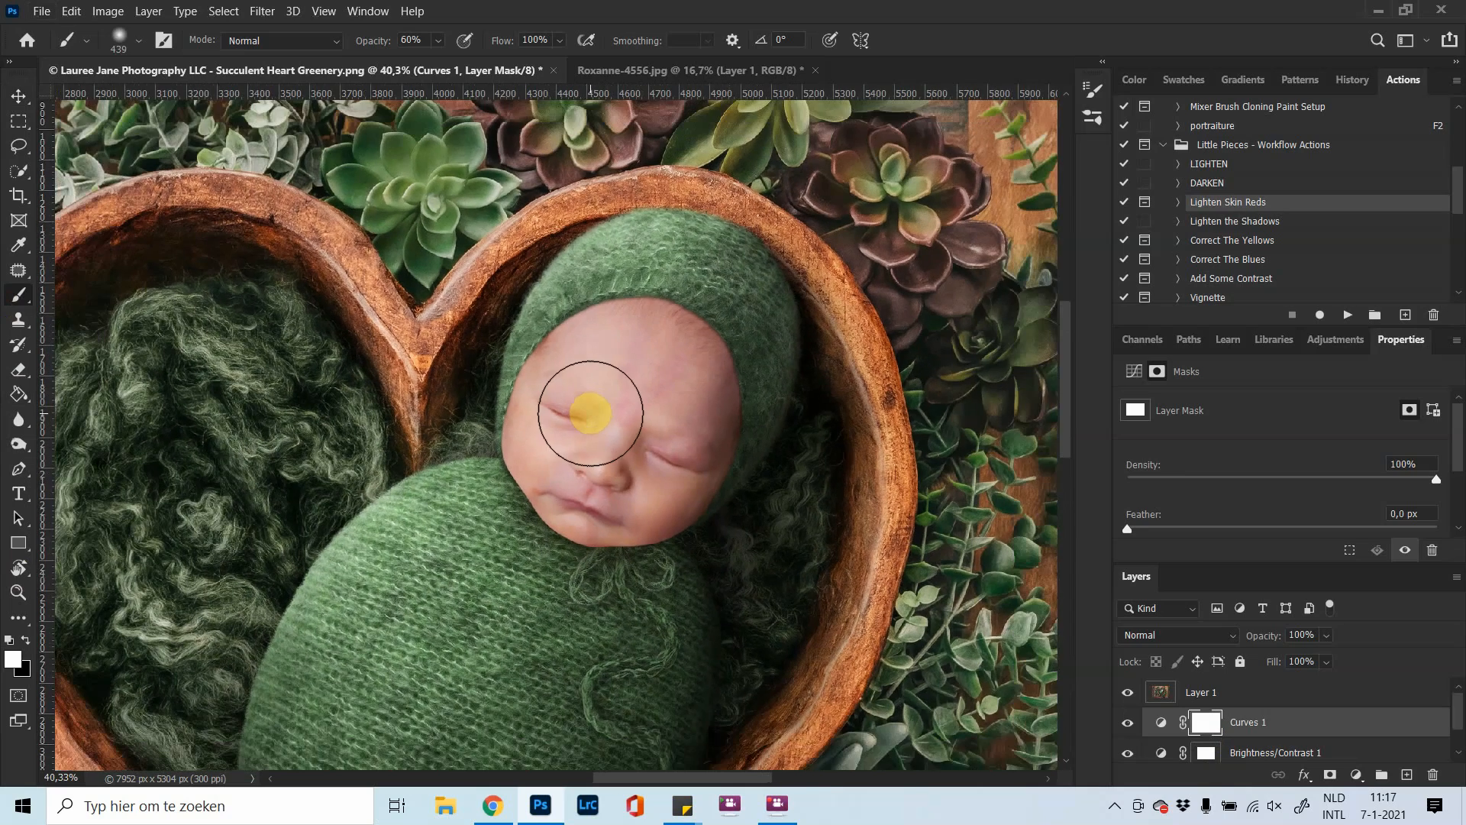
scroll(591, 414, down, 1)
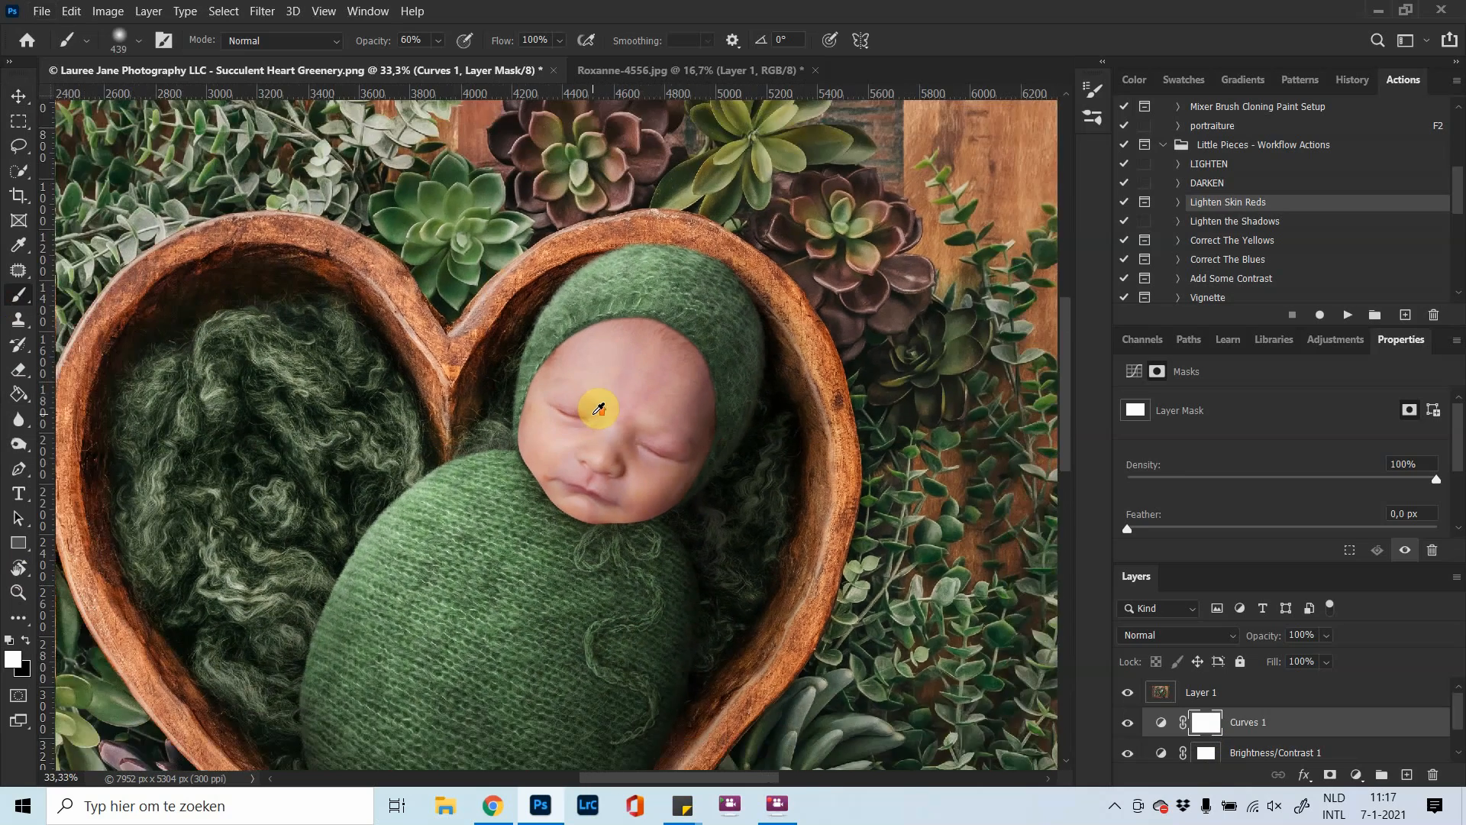
scroll(598, 410, up, 1)
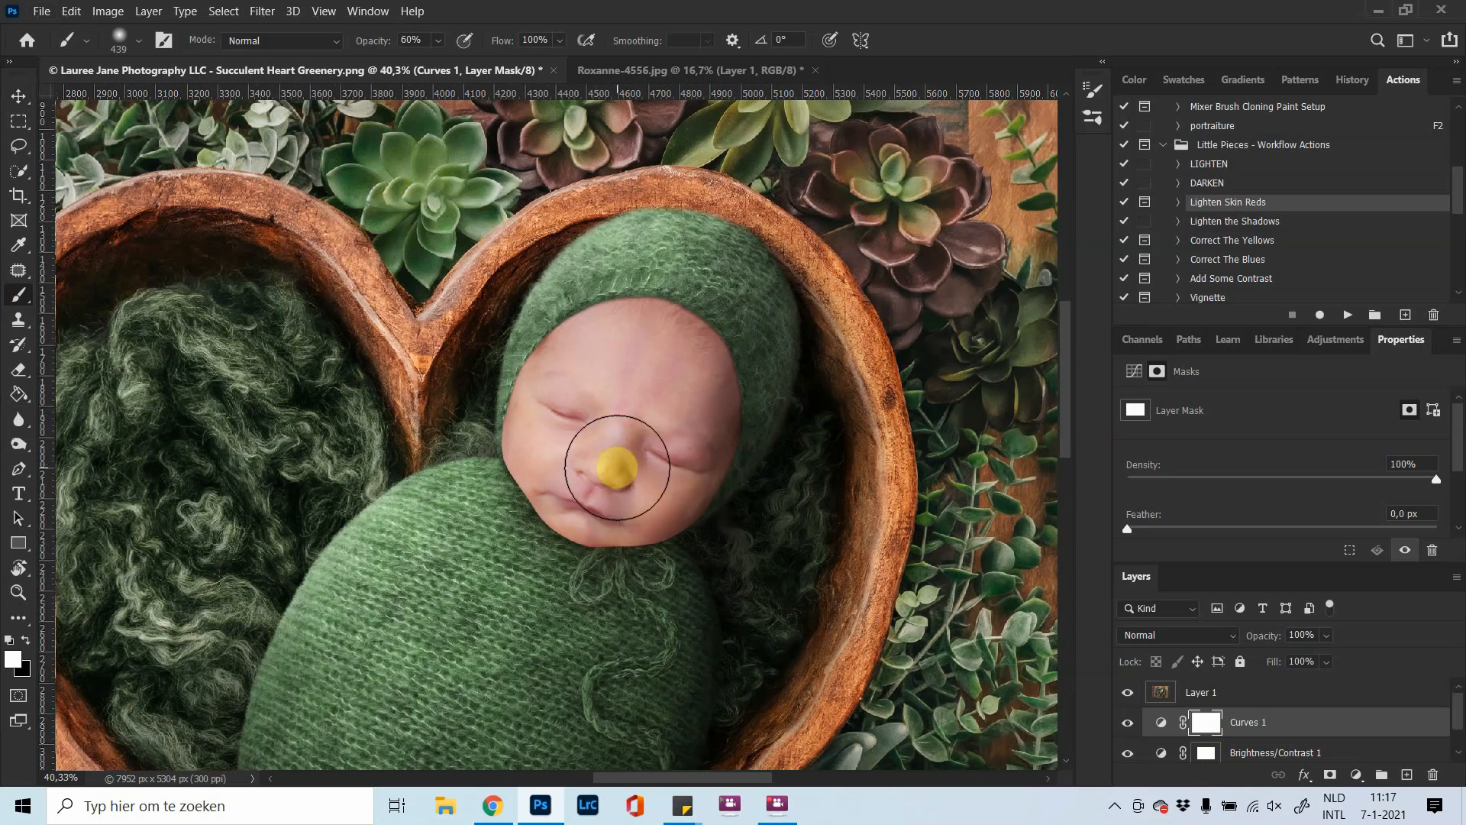
mouse_move(658, 465)
mouse_down()
mouse_move(619, 454)
mouse_move(640, 461)
mouse_up()
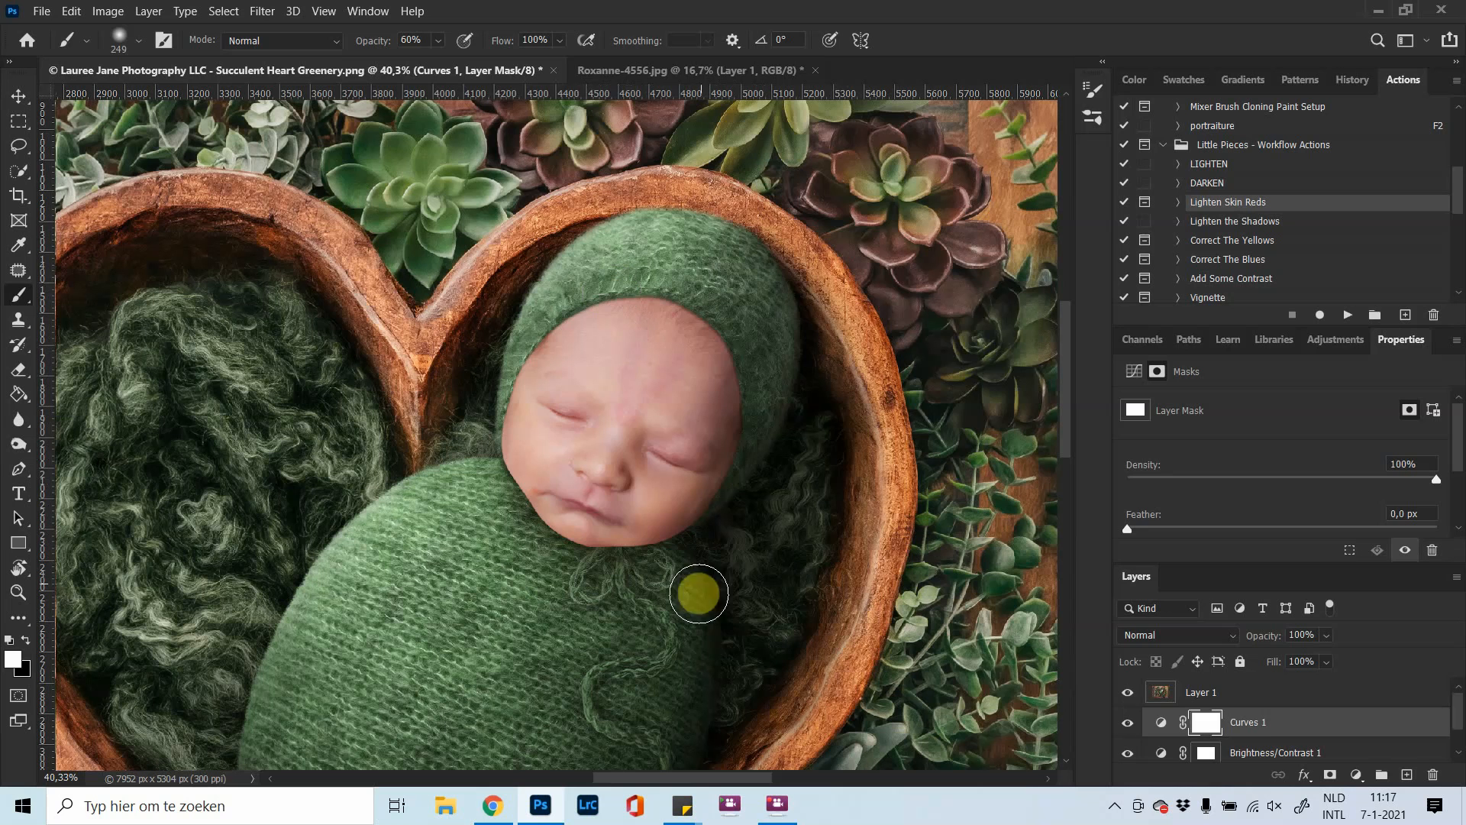
scroll(1297, 463, down, 2)
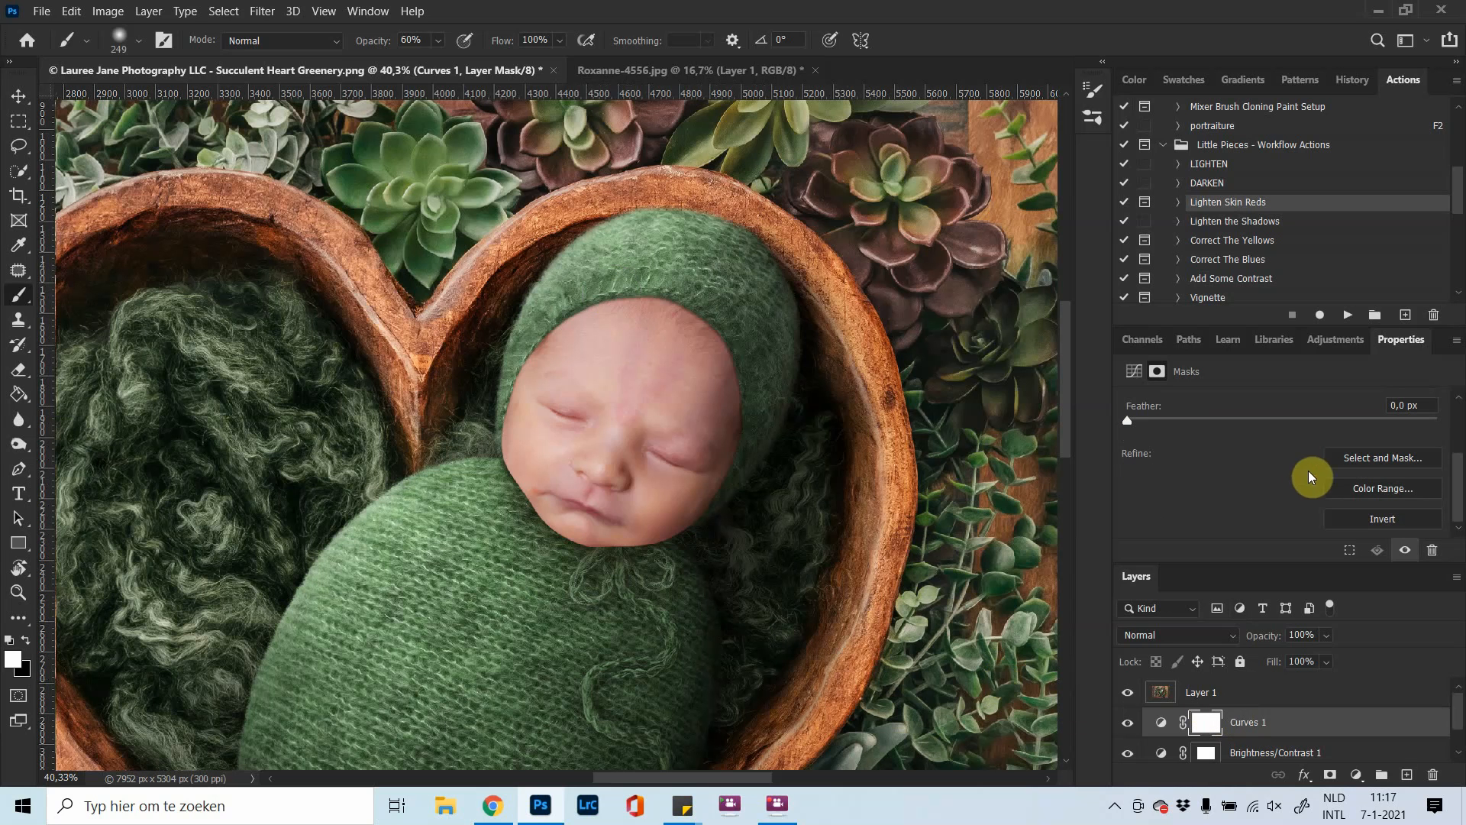
click(1352, 518)
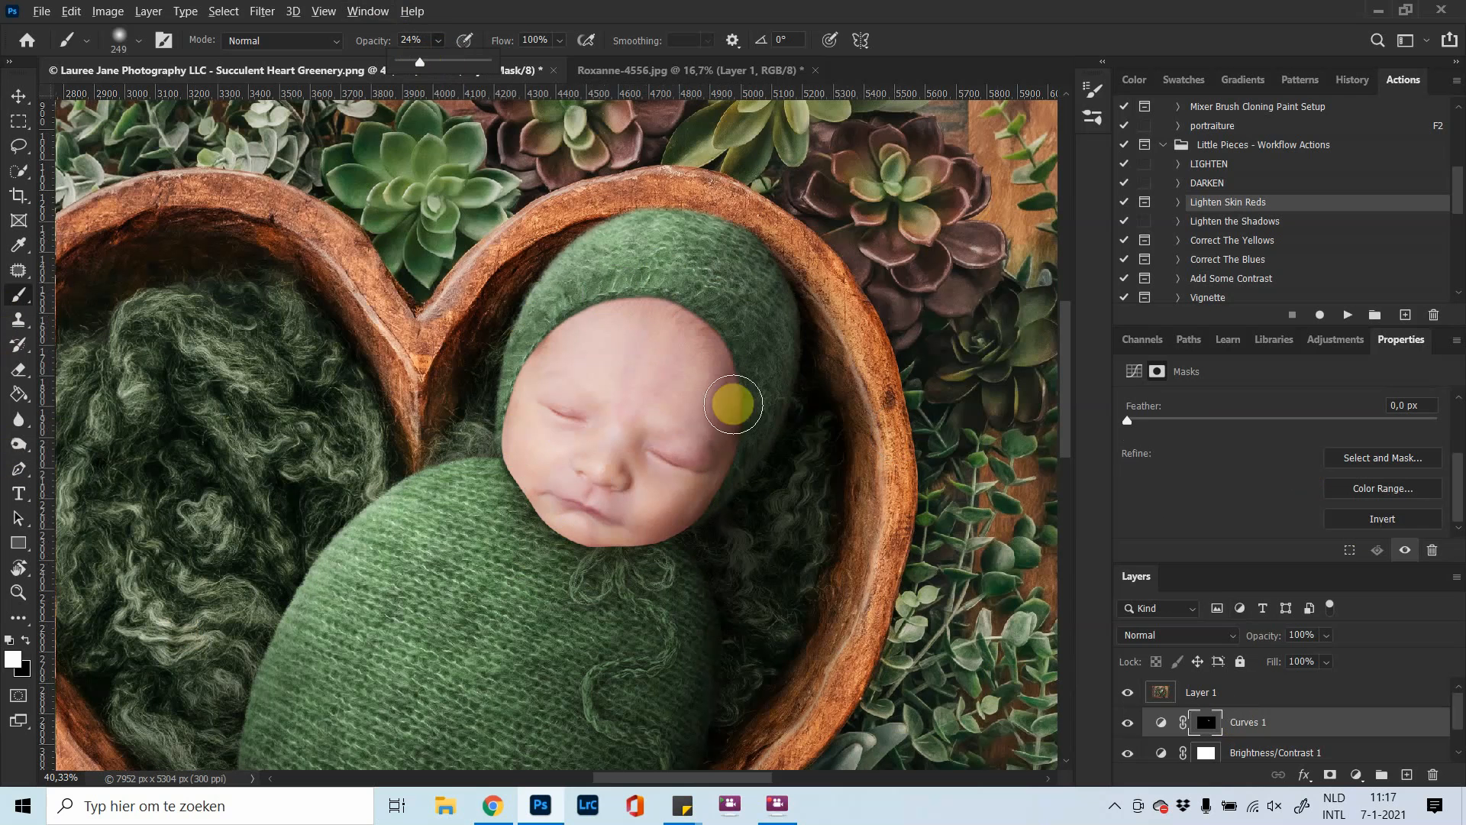
Paint white on the Curves 1 mask with a 463 px brush at 24% opacity, darkening the shadow-side edge of the face beside the bonnet
drag(727, 459, 784, 484)
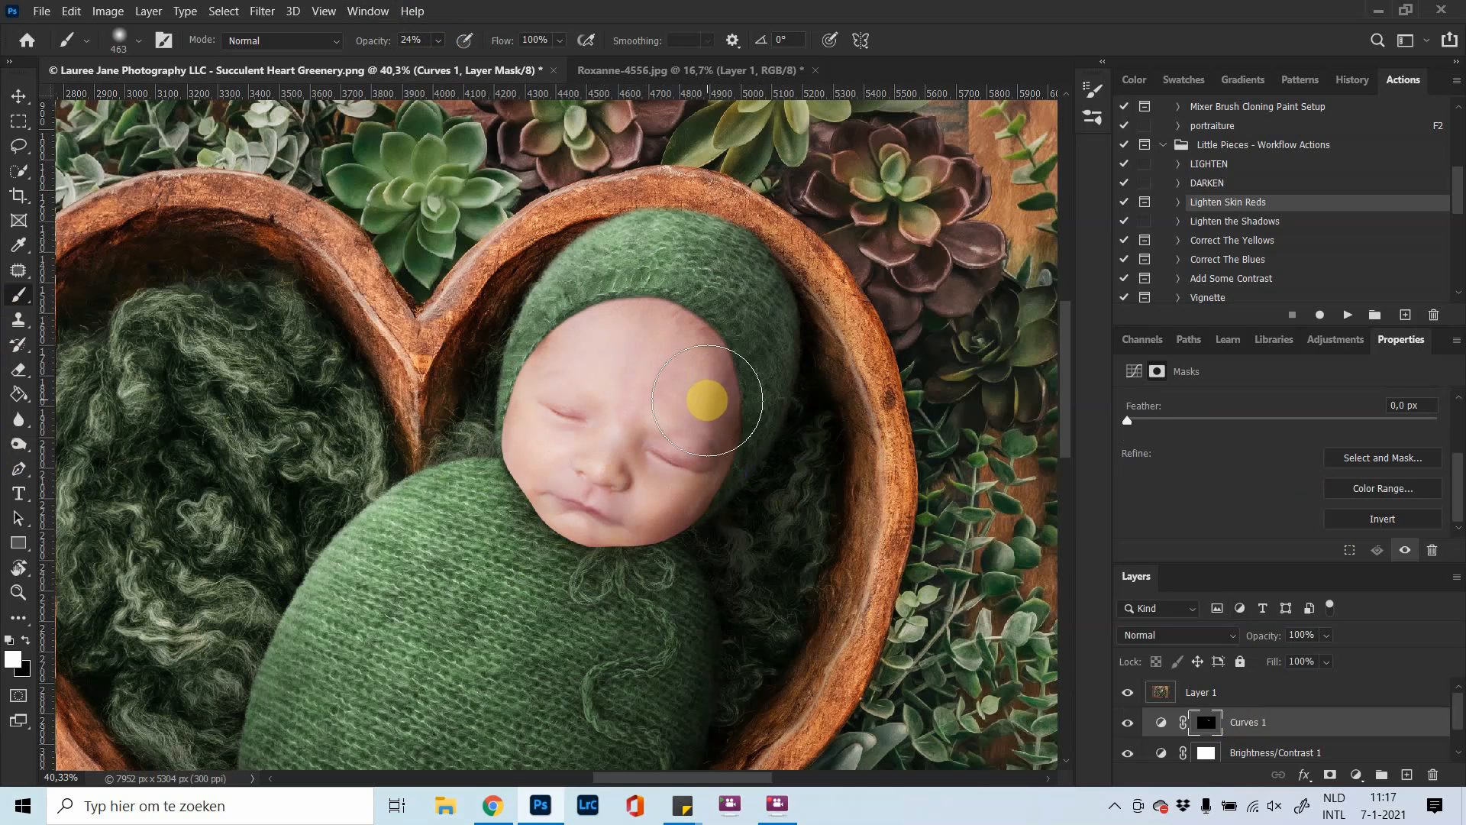
mouse_move(708, 399)
mouse_down()
mouse_move(707, 347)
mouse_move(697, 497)
mouse_move(720, 402)
mouse_move(688, 513)
mouse_move(697, 337)
mouse_move(694, 471)
mouse_move(723, 340)
mouse_move(706, 307)
mouse_up()
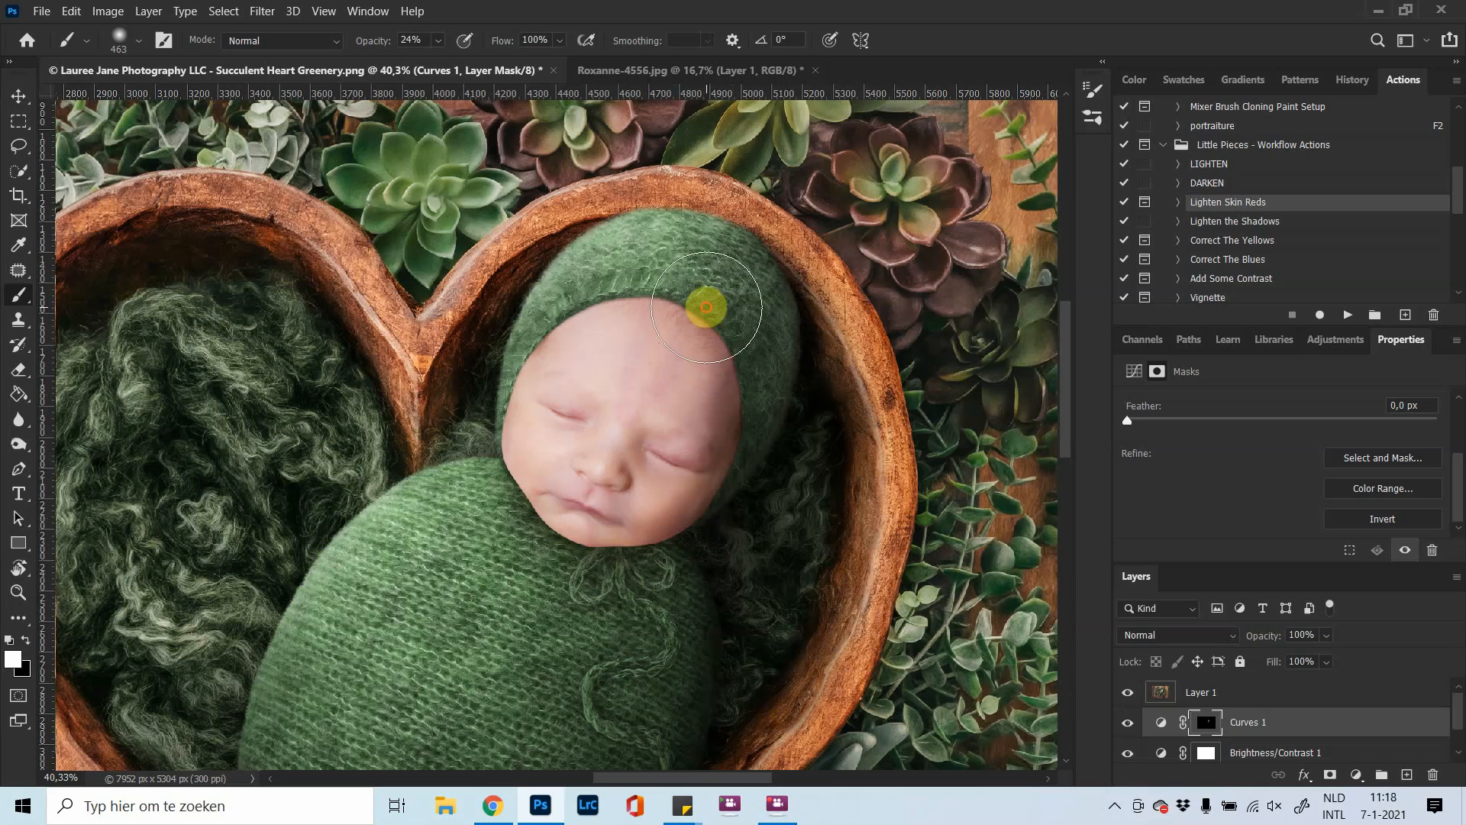
mouse_move(809, 260)
mouse_down()
mouse_move(778, 301)
mouse_move(713, 327)
mouse_move(721, 483)
mouse_move(671, 526)
mouse_move(733, 449)
mouse_move(730, 319)
mouse_move(786, 424)
mouse_move(795, 343)
mouse_move(780, 296)
mouse_move(712, 496)
mouse_move(643, 589)
mouse_move(636, 578)
mouse_move(762, 457)
mouse_move(753, 326)
mouse_move(787, 544)
mouse_move(672, 418)
mouse_move(666, 554)
mouse_move(704, 539)
mouse_move(702, 513)
mouse_move(662, 558)
mouse_move(727, 355)
mouse_move(723, 313)
mouse_move(681, 558)
mouse_move(663, 540)
mouse_move(712, 312)
mouse_move(705, 335)
mouse_move(644, 360)
mouse_move(726, 456)
mouse_move(733, 438)
mouse_move(717, 464)
mouse_move(496, 290)
mouse_move(45, 92)
mouse_up()
click(21, 96)
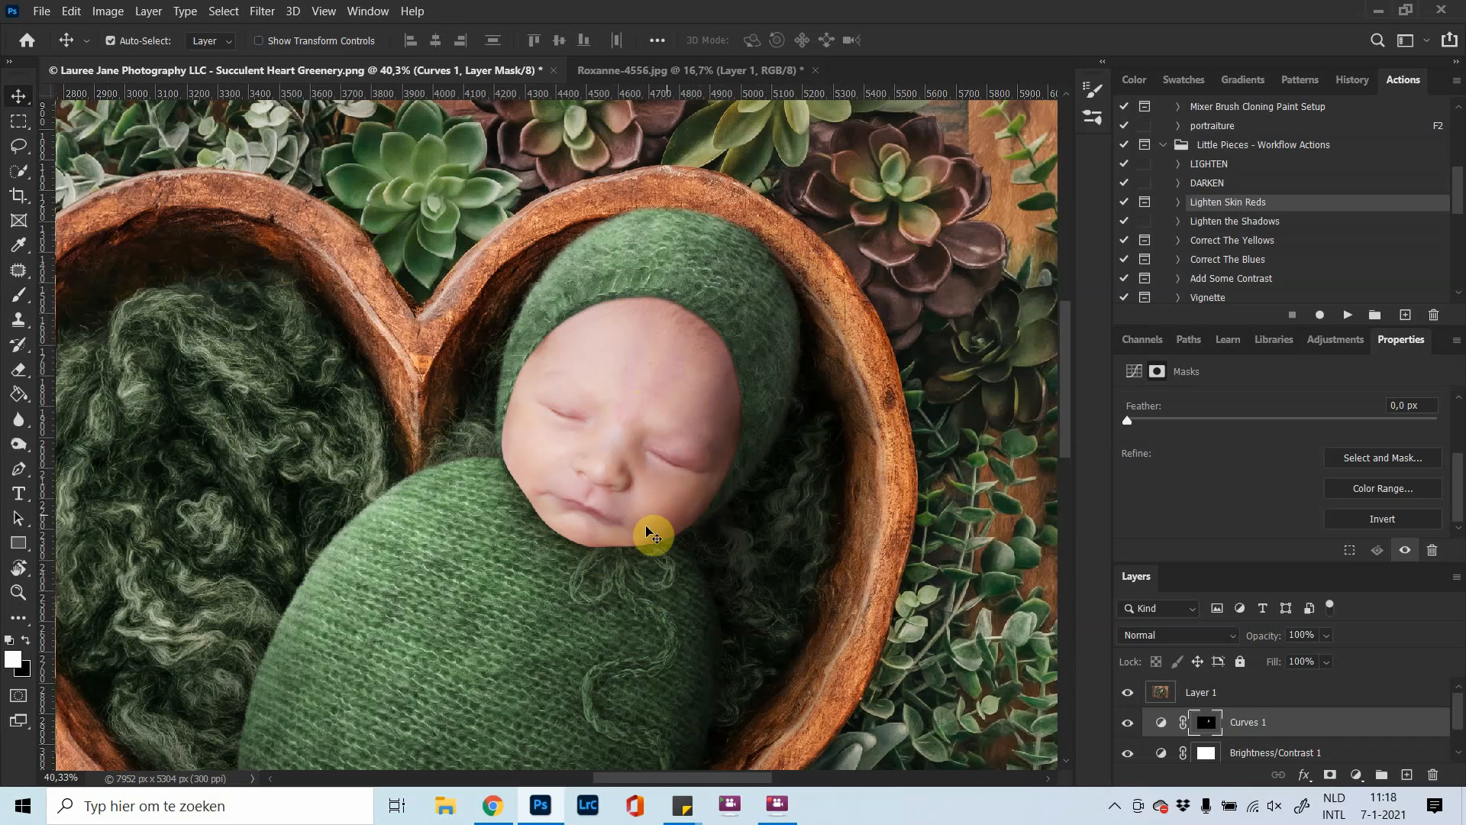
drag(738, 379, 712, 486)
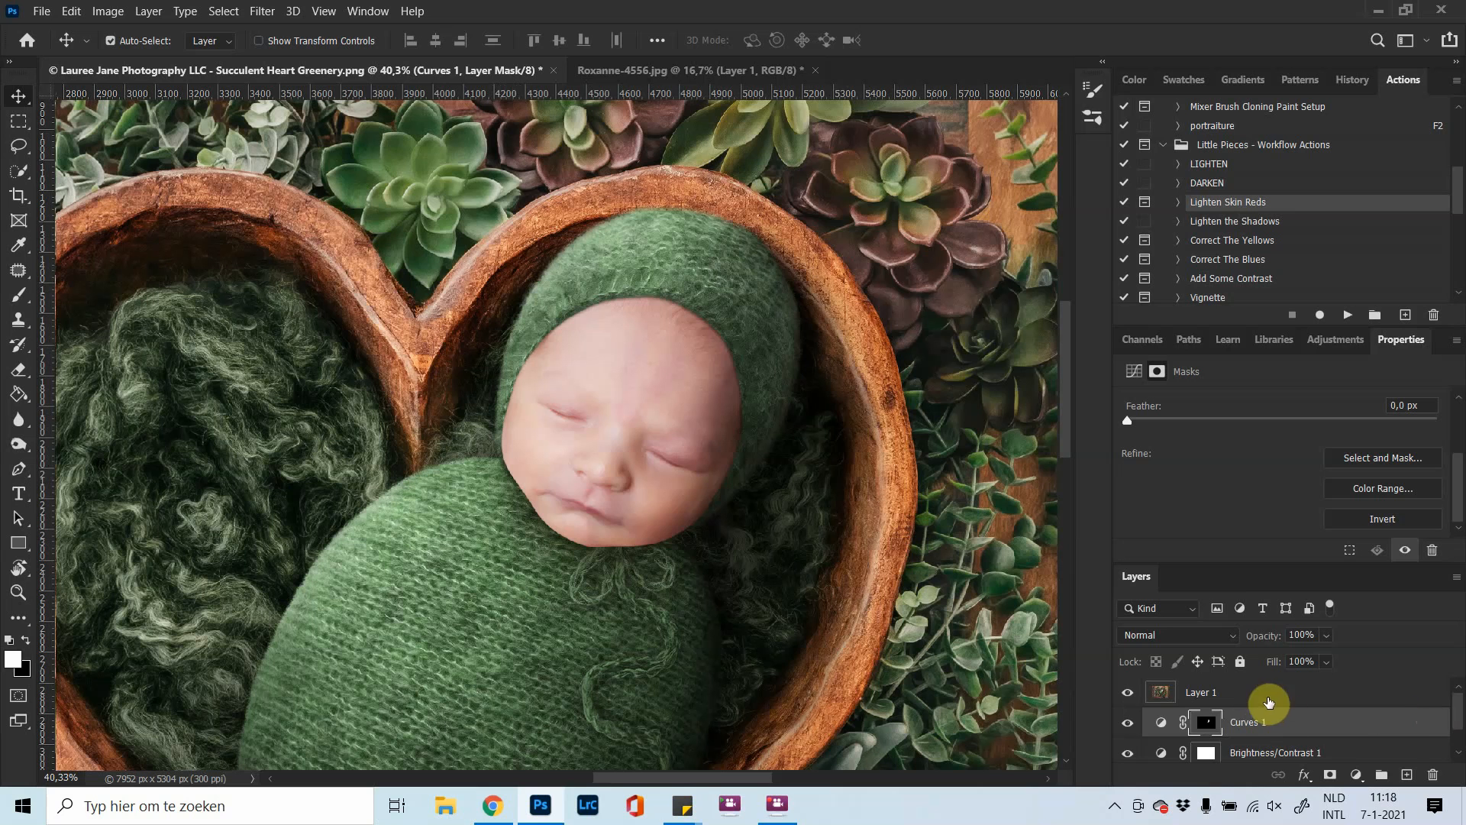
Add a layer mask to Layer 1, the backdrop layer
click(1204, 693)
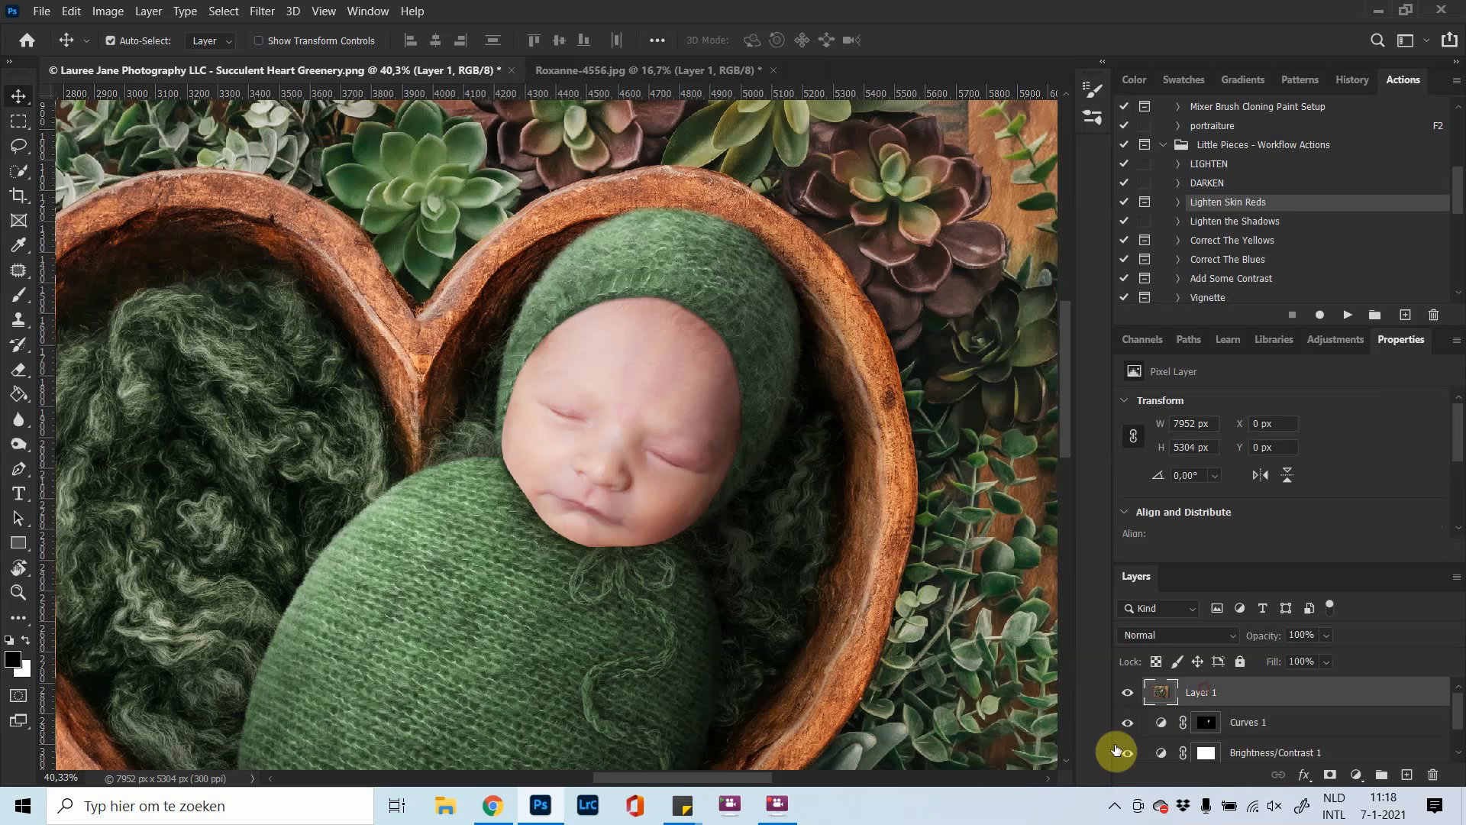
click(1329, 775)
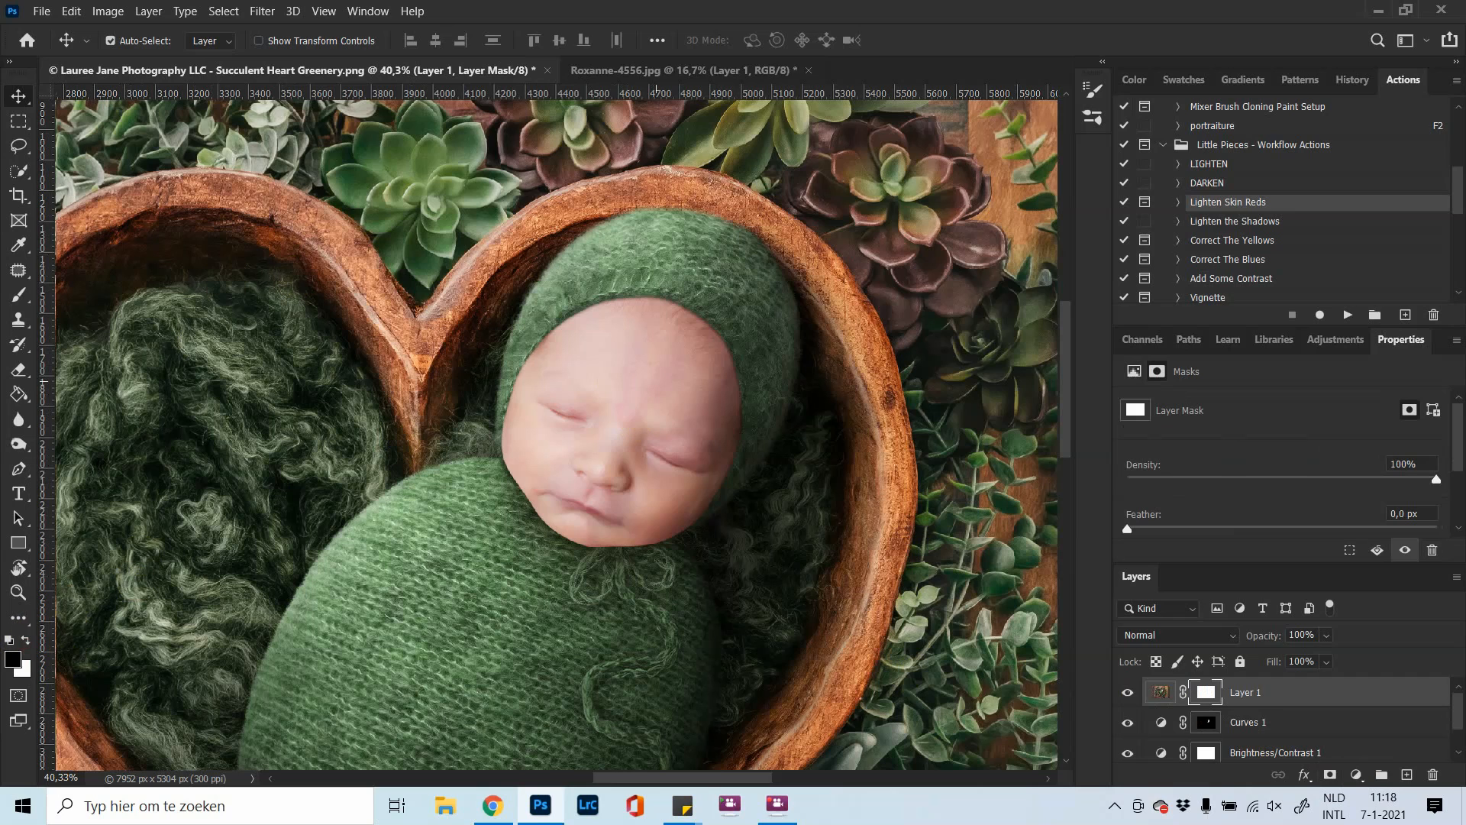
Set up the Brush for masking around the chin: 92 px size, 93% hardness and 100% opacity
scroll(746, 432, up, 6)
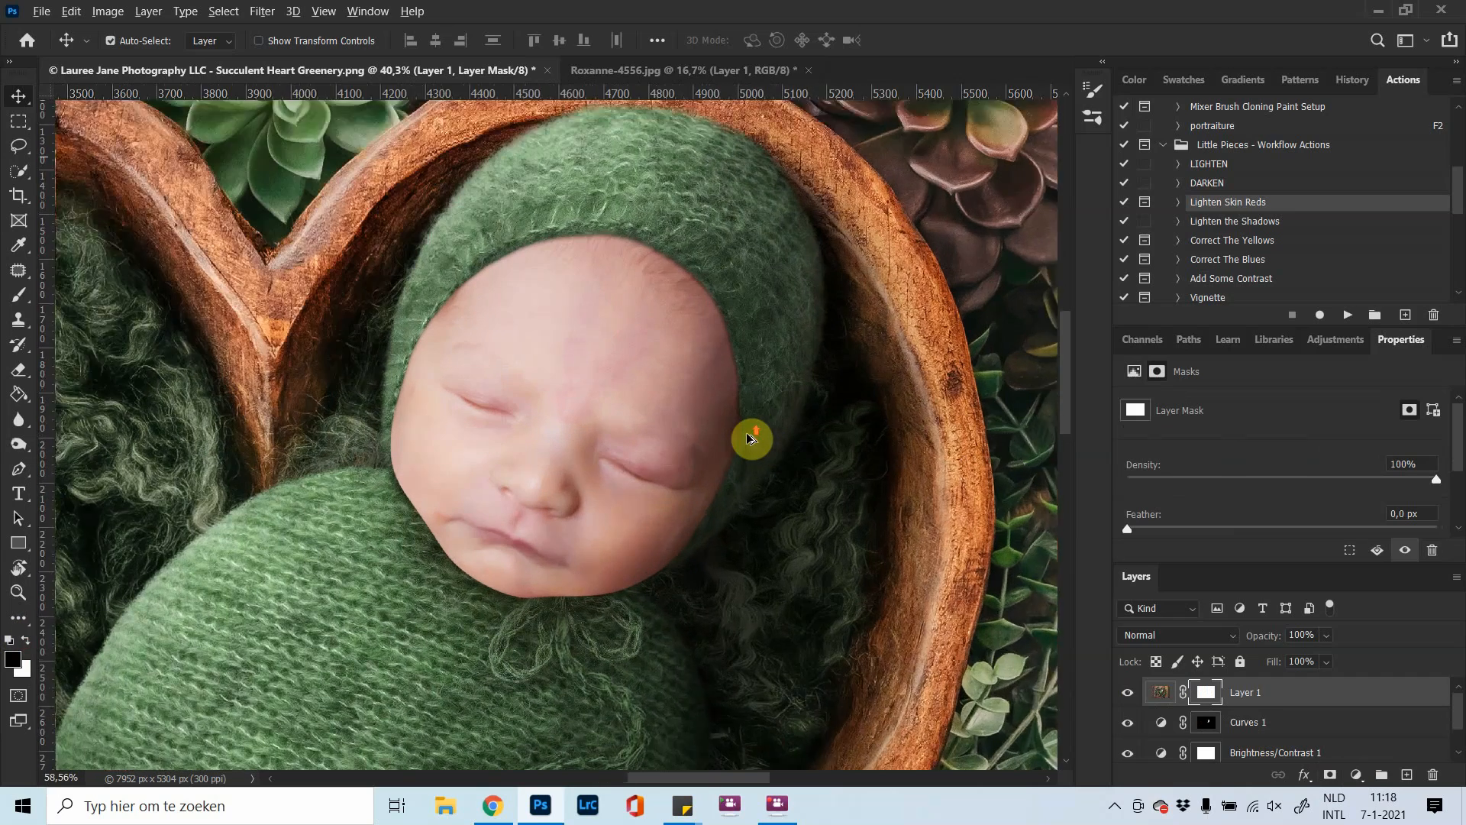
scroll(689, 578, up, 1)
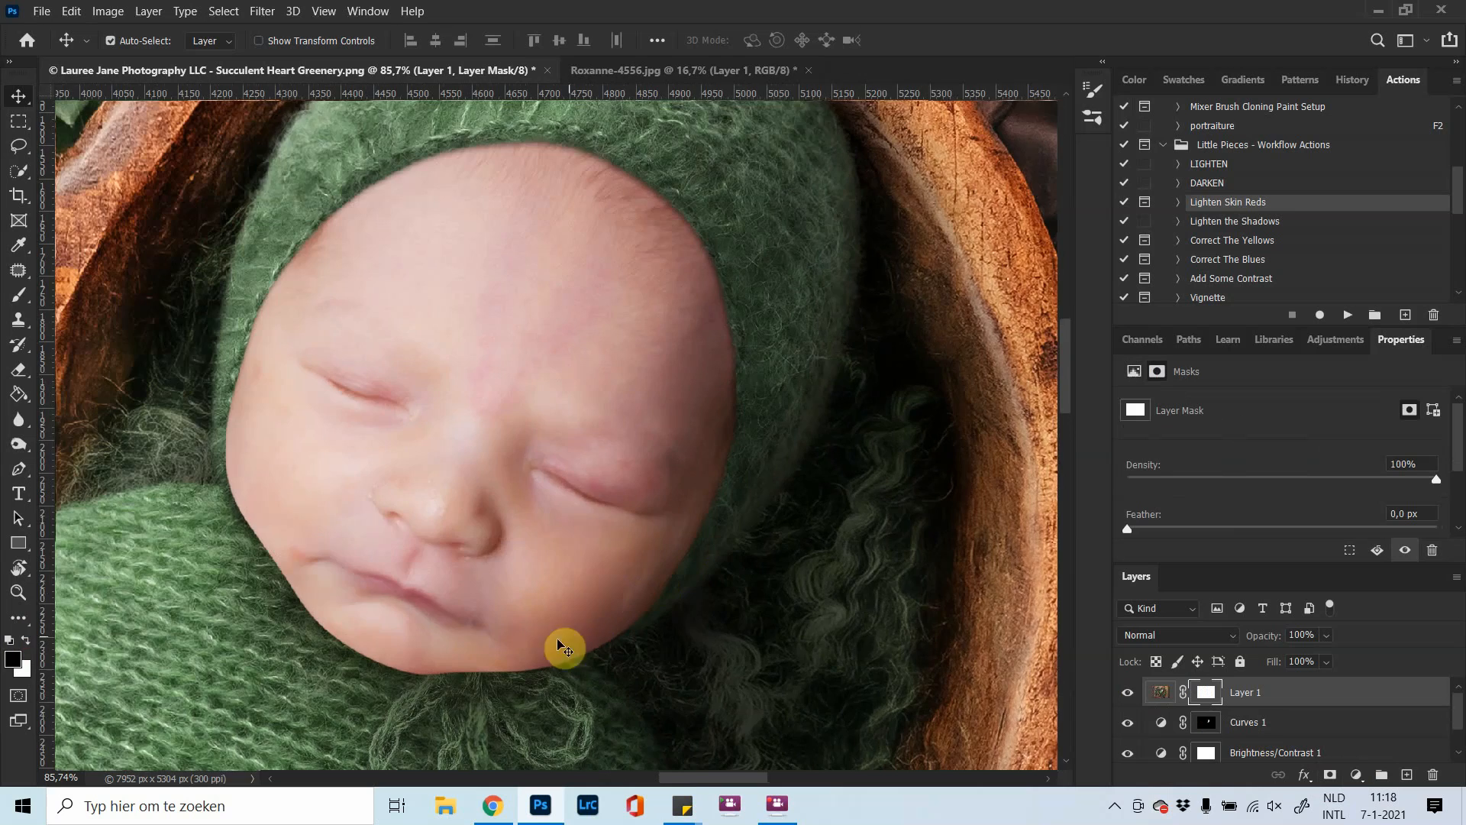
scroll(697, 288, down, 5)
scroll(693, 328, up, 4)
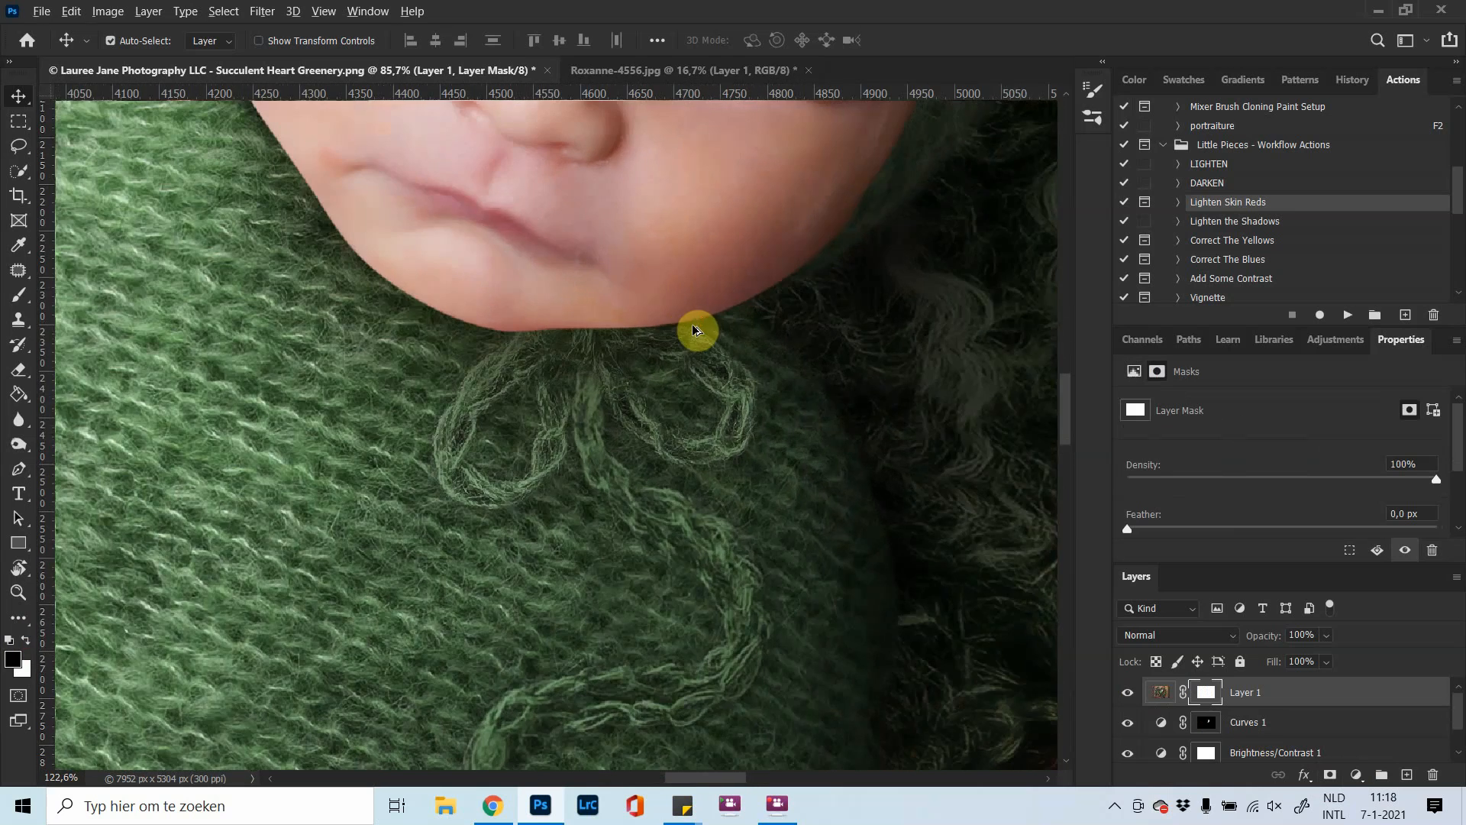
drag(652, 269, 674, 495)
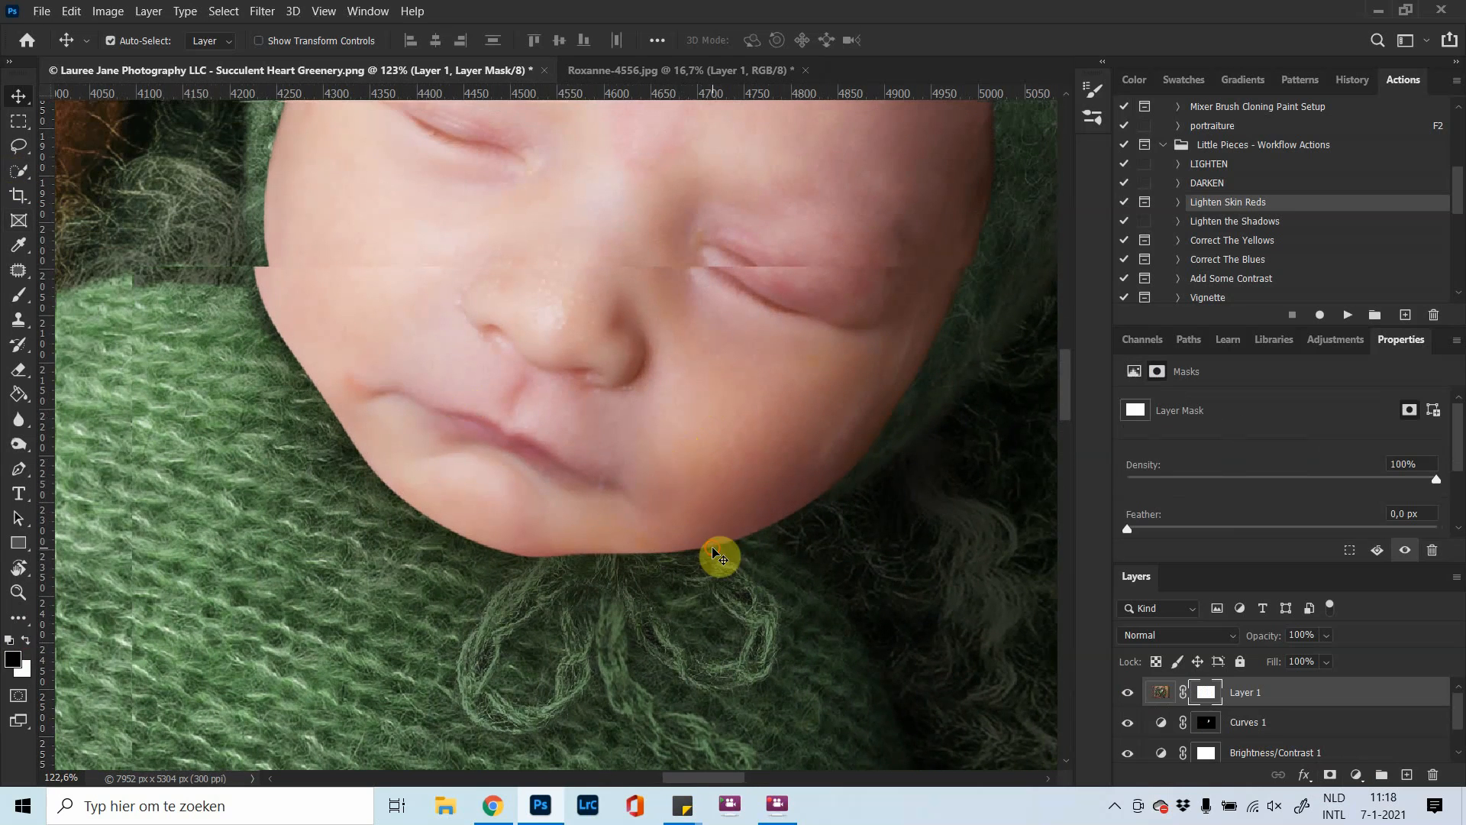
drag(698, 483, 688, 442)
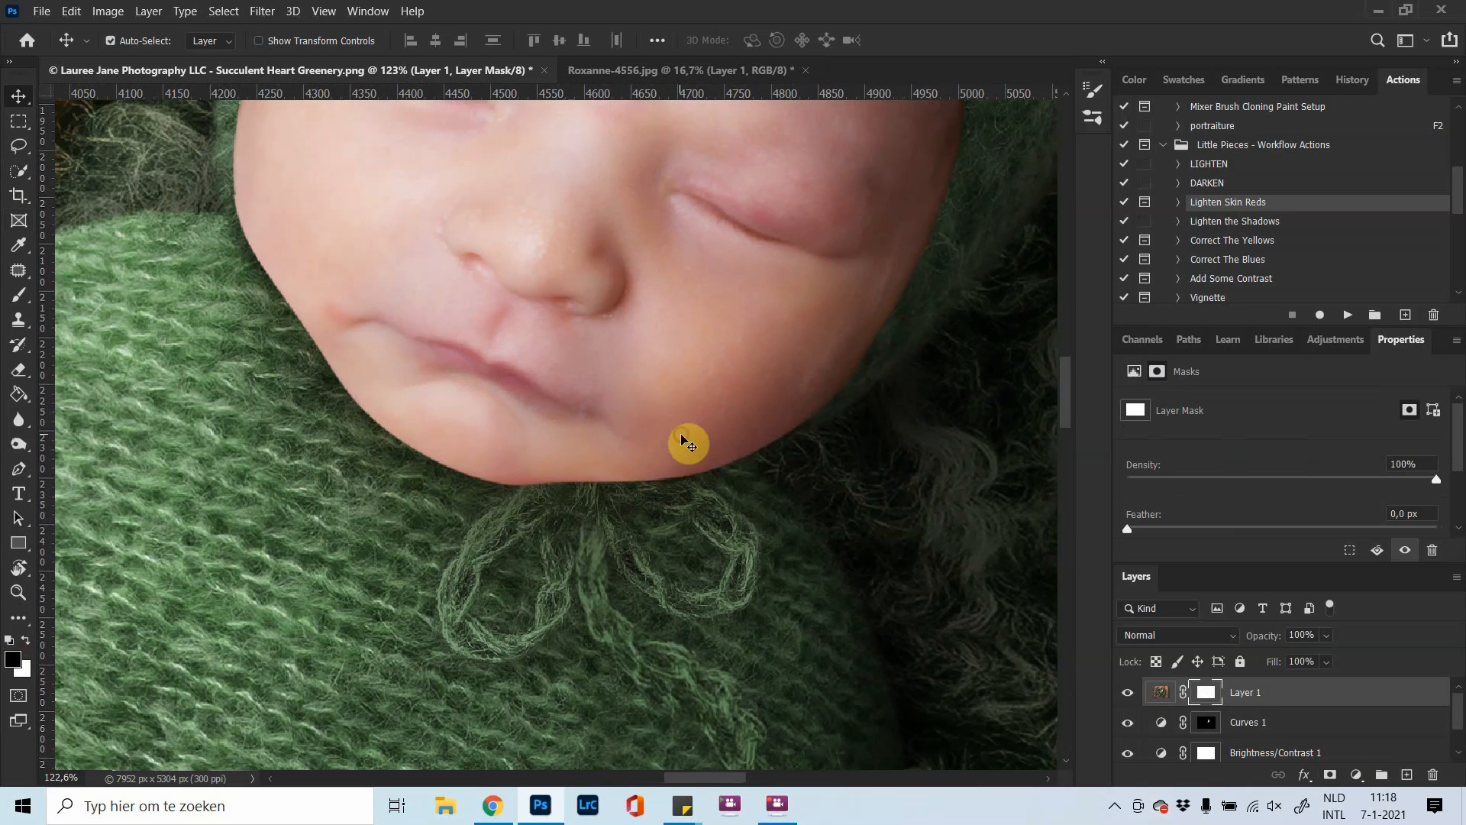
click(18, 294)
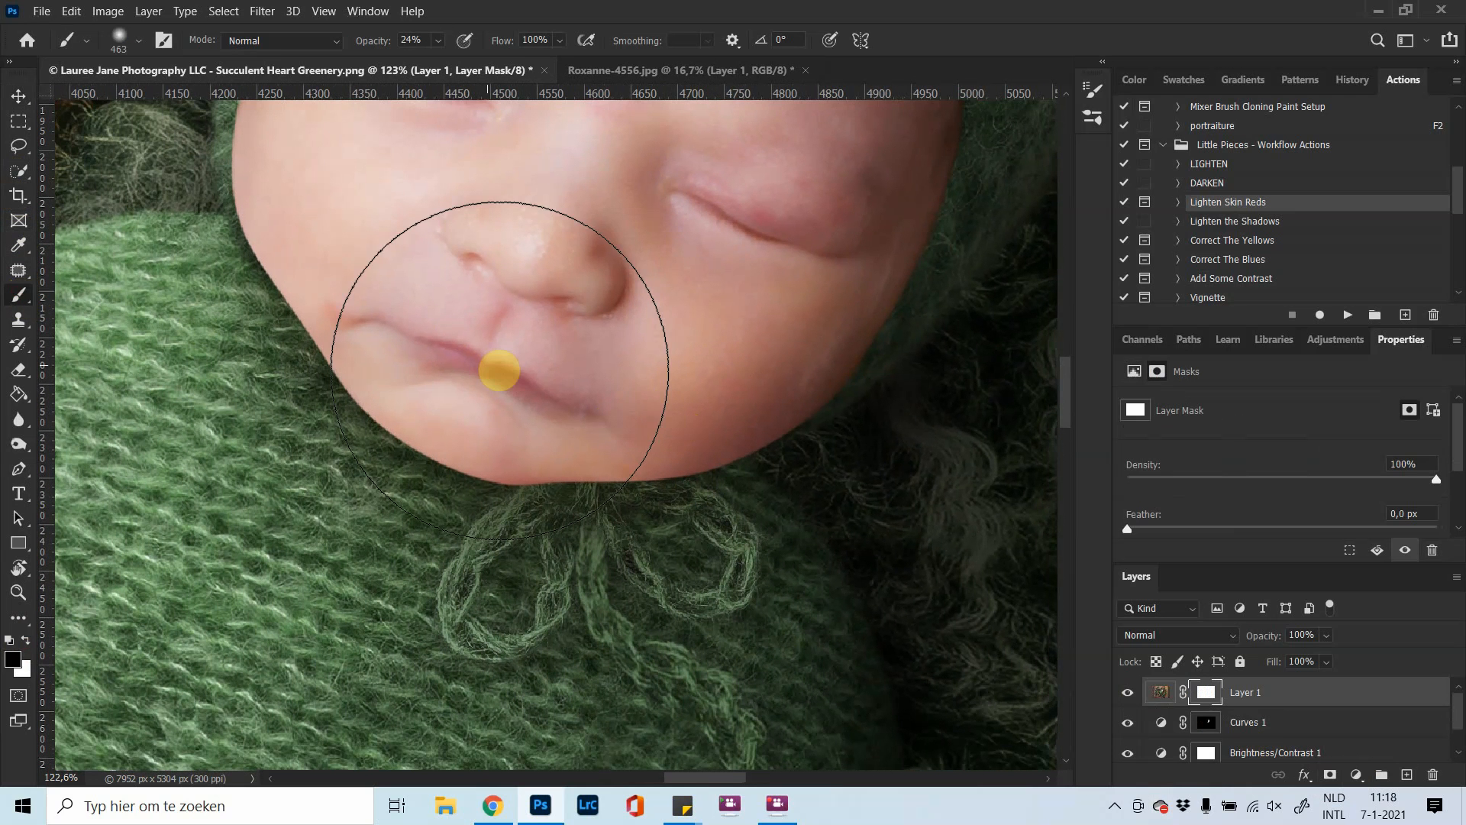
click(120, 38)
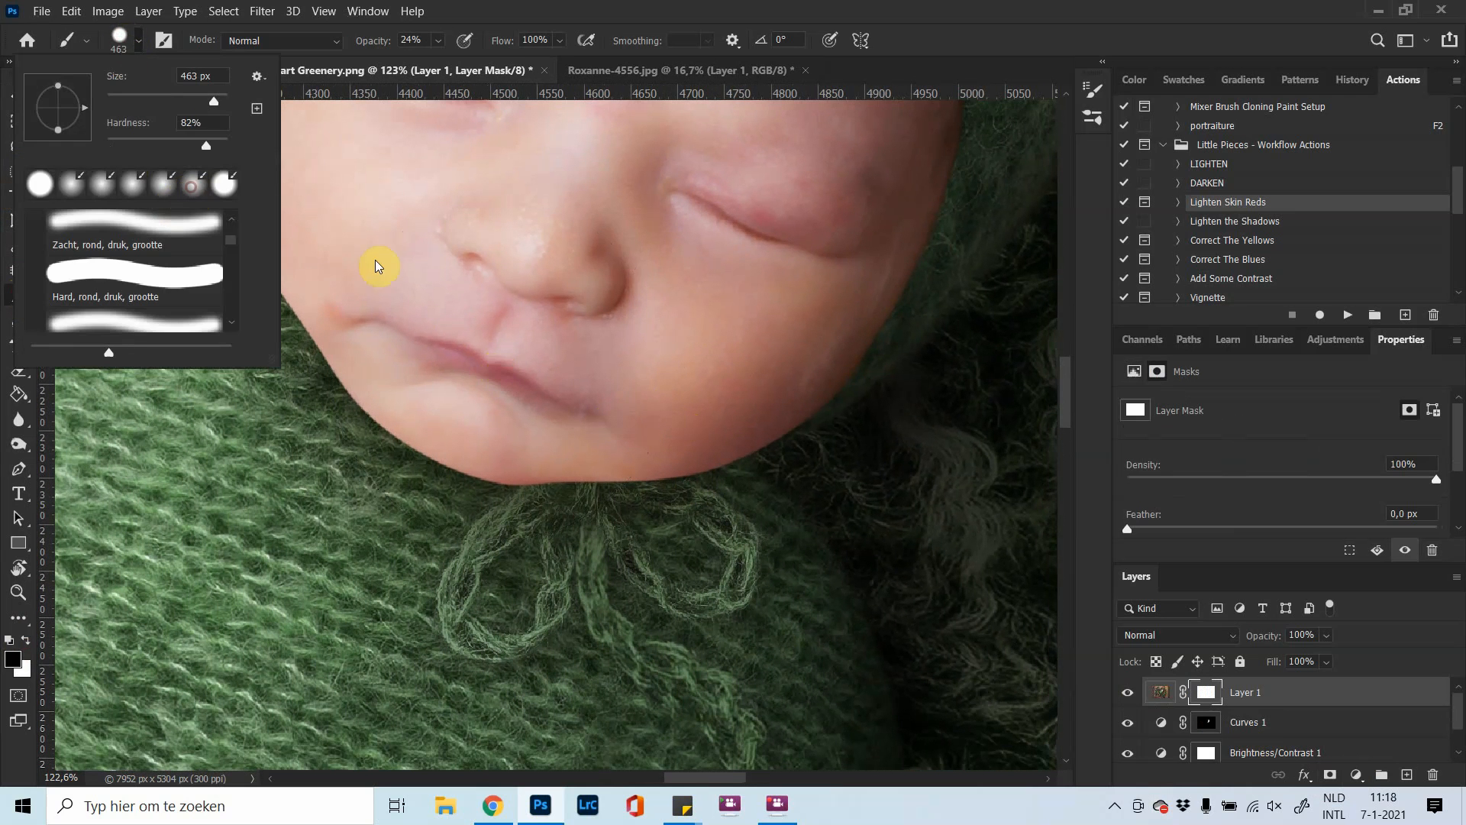
drag(704, 442, 525, 428)
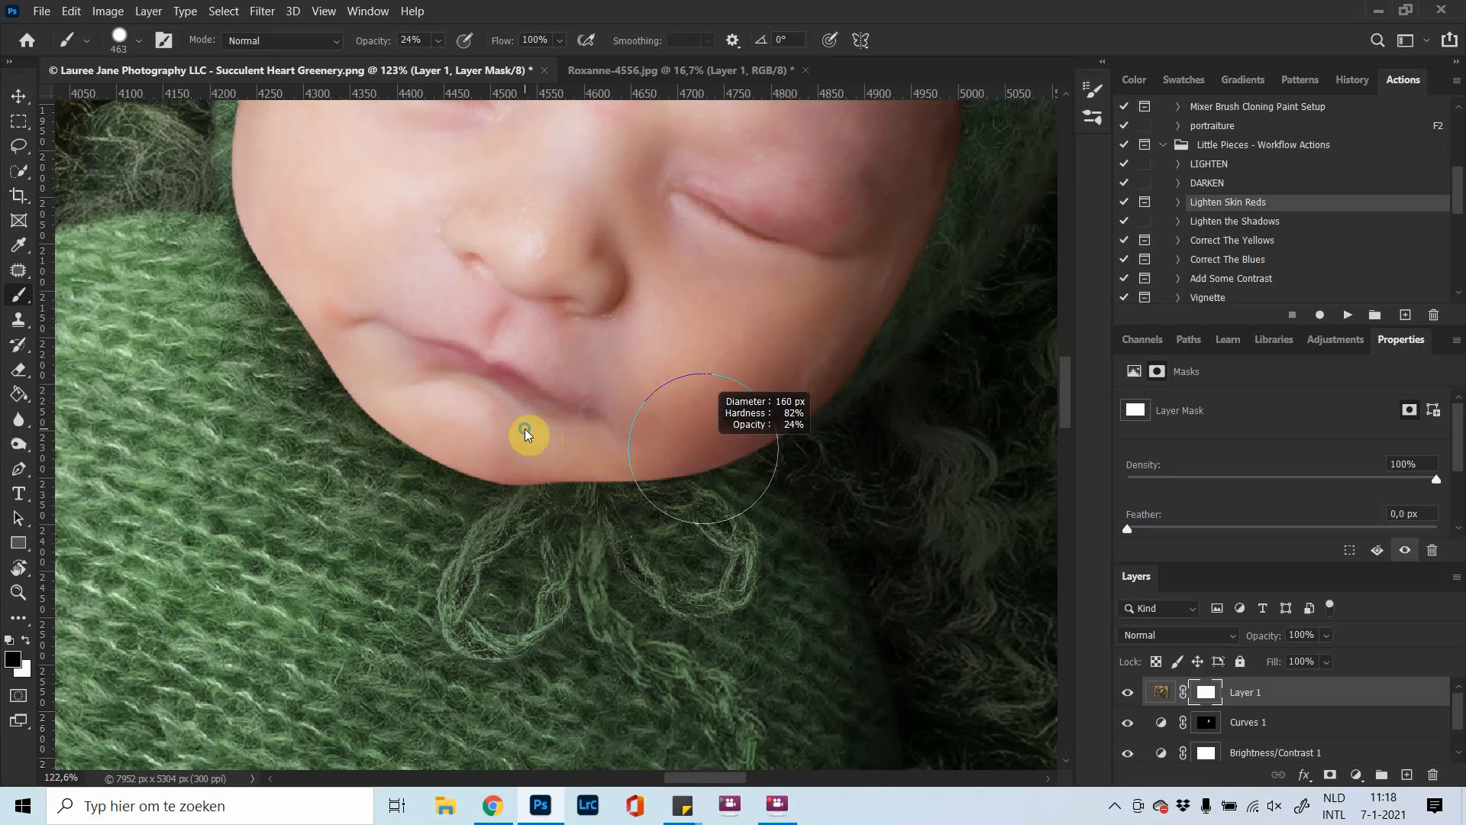
click(139, 39)
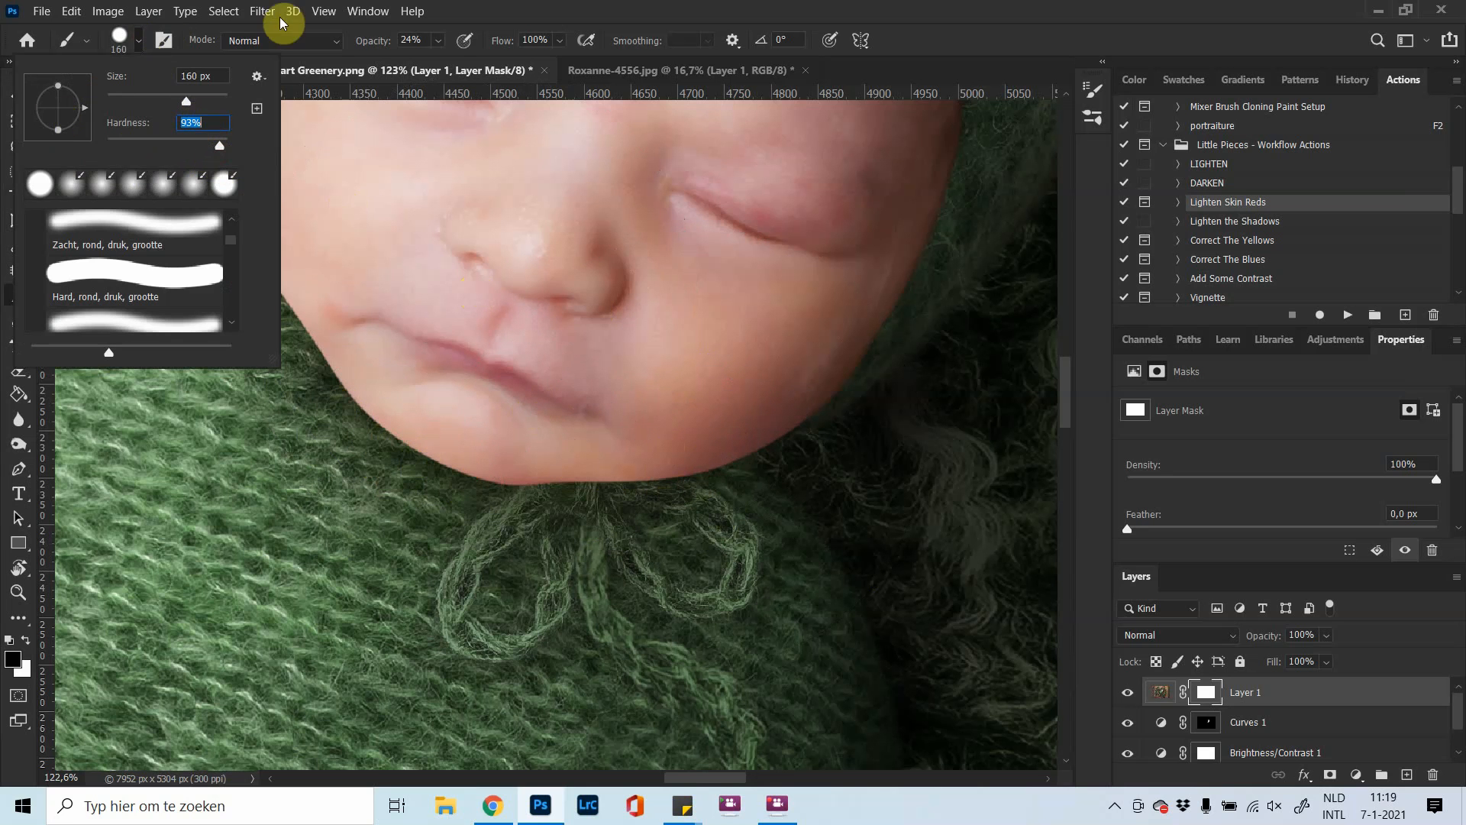
click(439, 41)
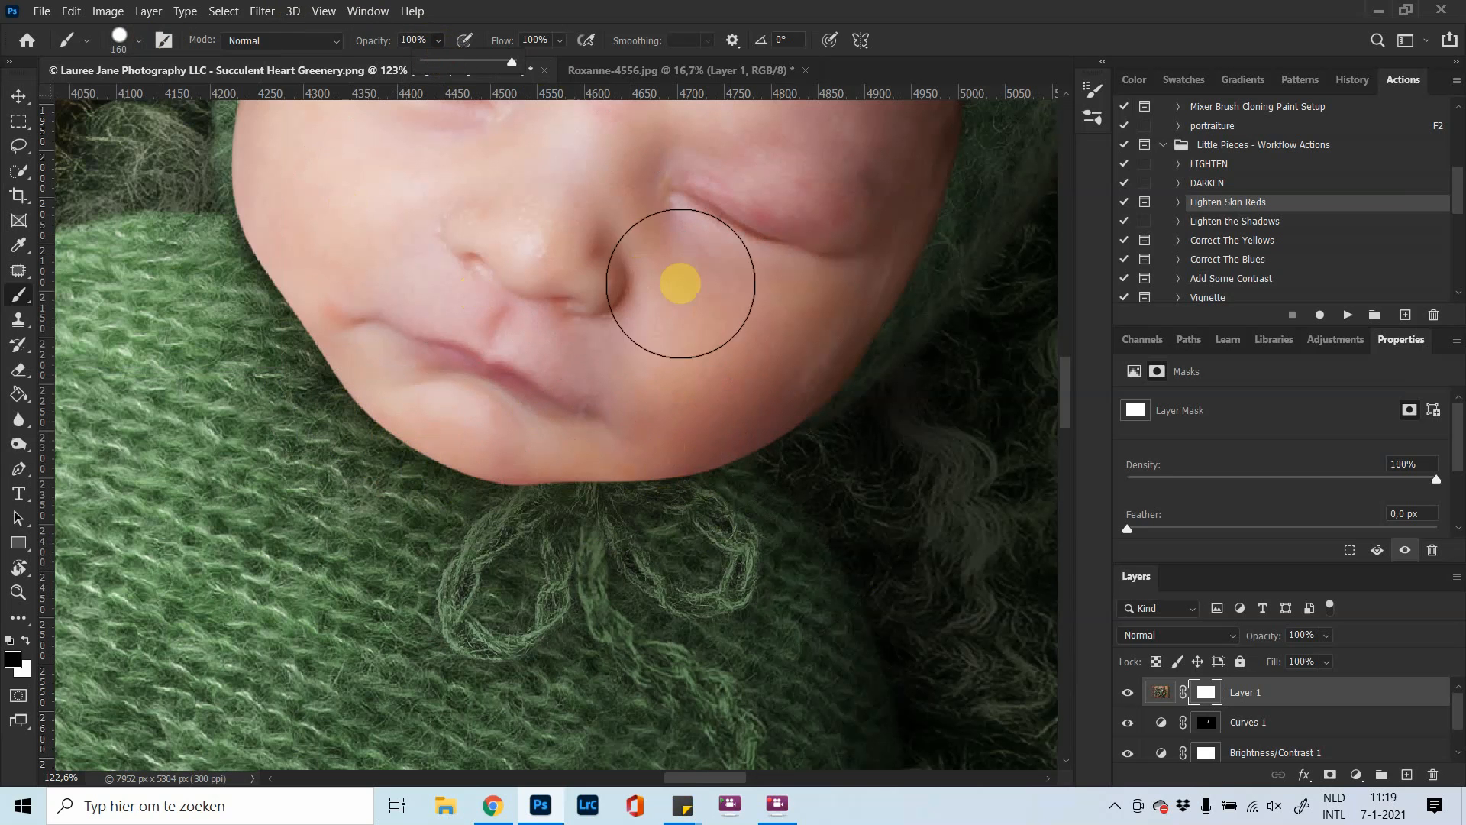
alt+drag(717, 358, 666, 340)
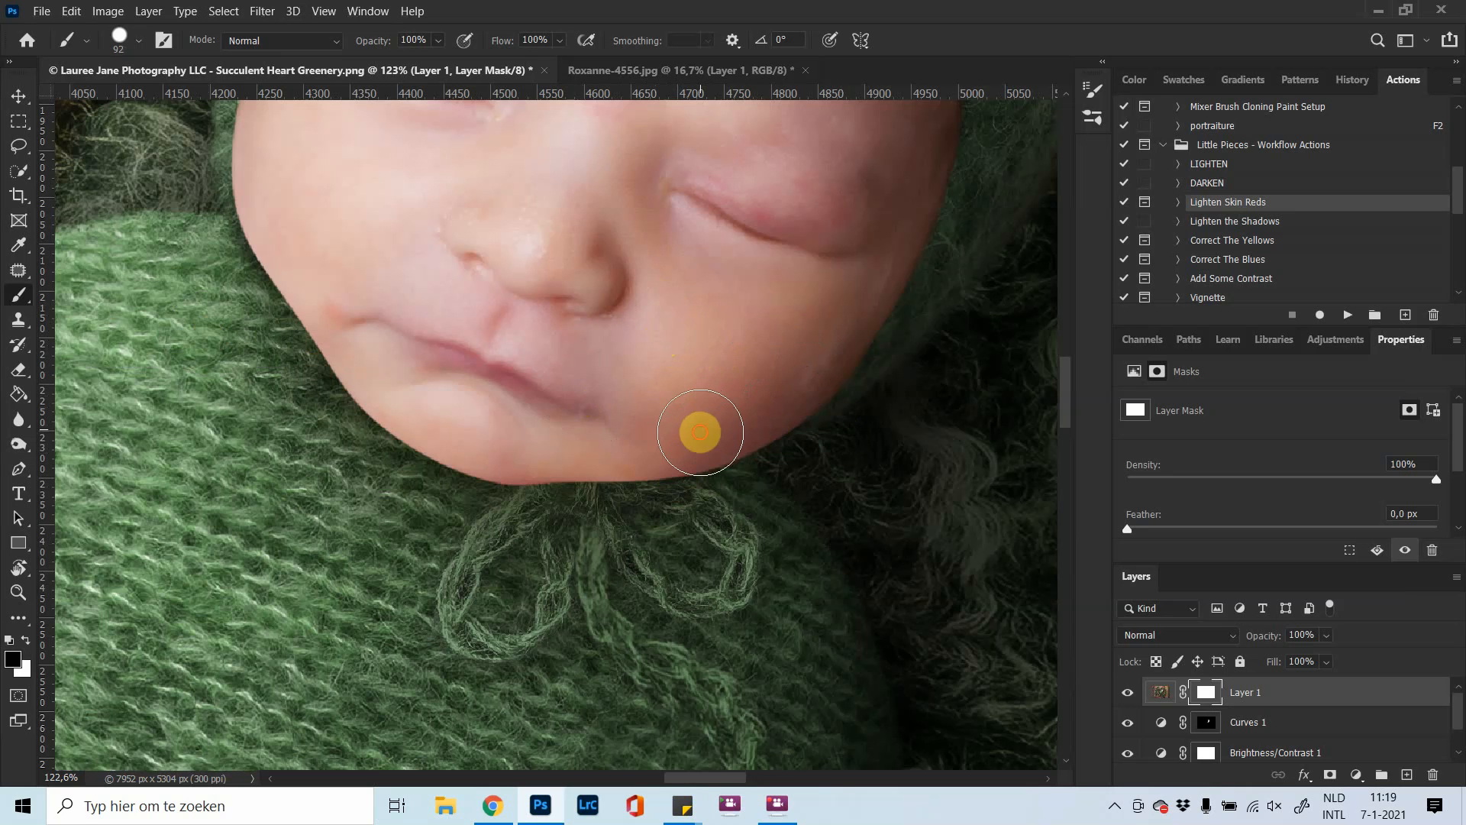
Paint black on the Layer 1 mask along the chin, jaw and cheek edges to reveal more of the face
mouse_move(680, 451)
mouse_down()
mouse_move(652, 469)
mouse_move(539, 449)
mouse_move(700, 437)
mouse_move(767, 413)
mouse_move(662, 445)
mouse_move(816, 368)
mouse_move(762, 415)
mouse_up()
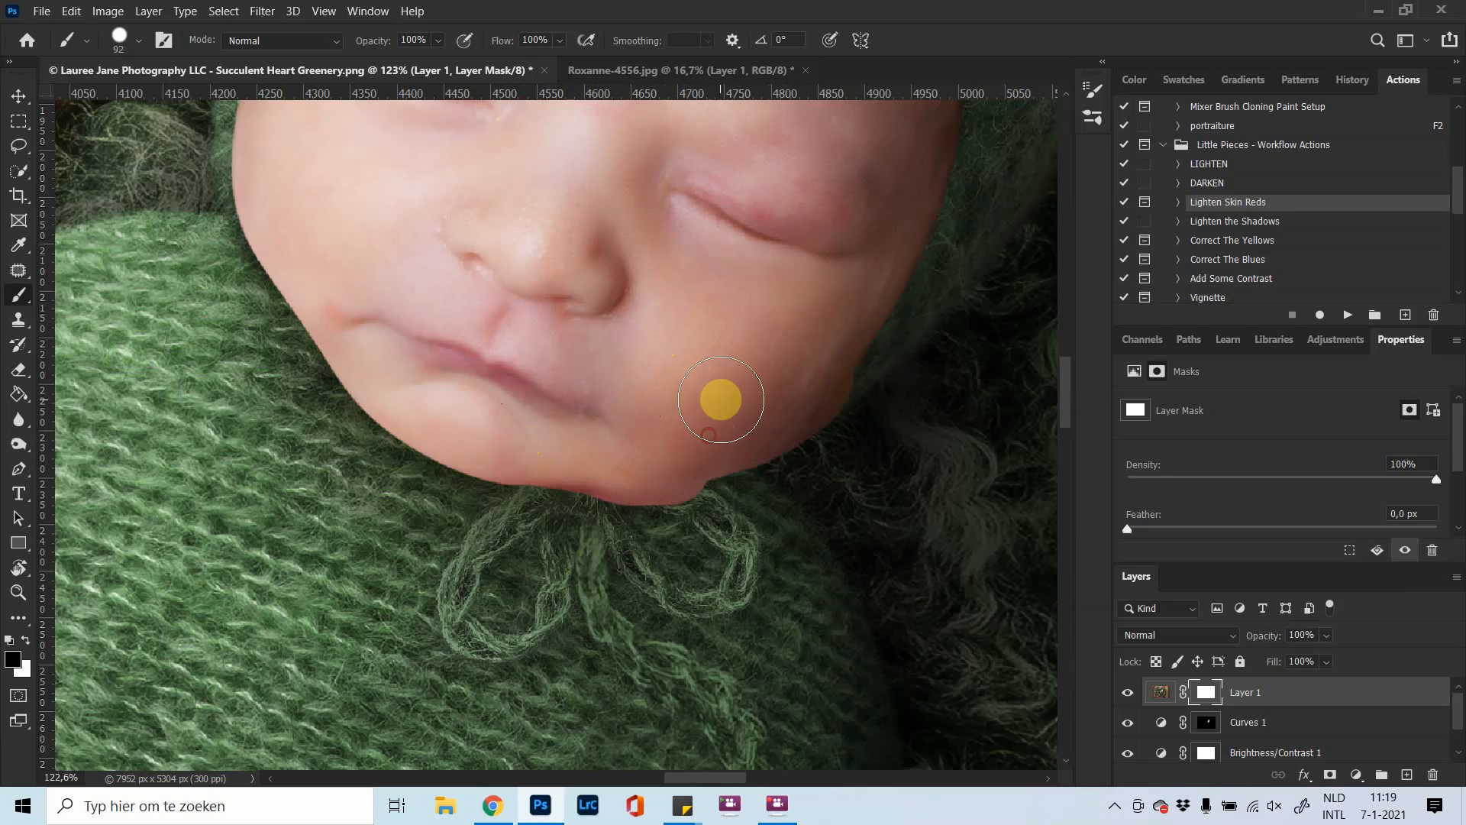
mouse_move(329, 274)
mouse_down()
mouse_move(271, 241)
mouse_move(336, 335)
mouse_move(274, 199)
mouse_move(384, 377)
mouse_move(268, 212)
mouse_move(347, 357)
mouse_move(376, 379)
mouse_move(354, 371)
mouse_move(433, 431)
mouse_move(392, 390)
mouse_move(406, 409)
mouse_move(541, 453)
mouse_move(384, 408)
mouse_move(486, 470)
mouse_move(289, 224)
mouse_move(233, 125)
mouse_move(310, 294)
mouse_move(269, 212)
mouse_move(271, 180)
mouse_move(301, 290)
mouse_move(277, 200)
mouse_up()
click(477, 339)
mouse_move(477, 340)
mouse_down()
mouse_move(473, 566)
mouse_move(659, 436)
mouse_move(631, 571)
mouse_move(568, 497)
mouse_move(724, 463)
mouse_move(615, 461)
mouse_move(599, 509)
mouse_move(718, 506)
mouse_move(617, 536)
mouse_move(657, 550)
mouse_up()
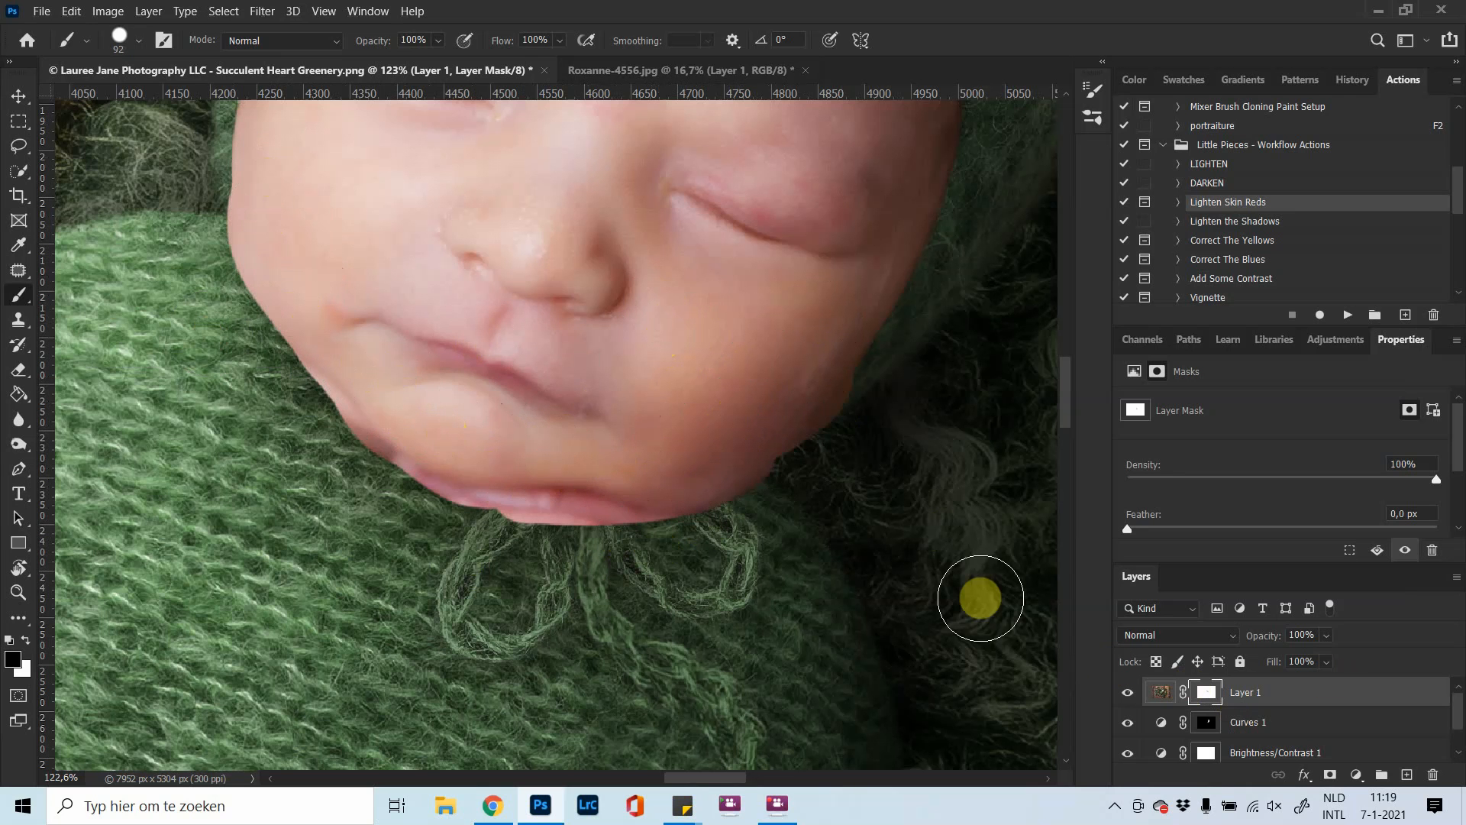
drag(786, 441, 687, 461)
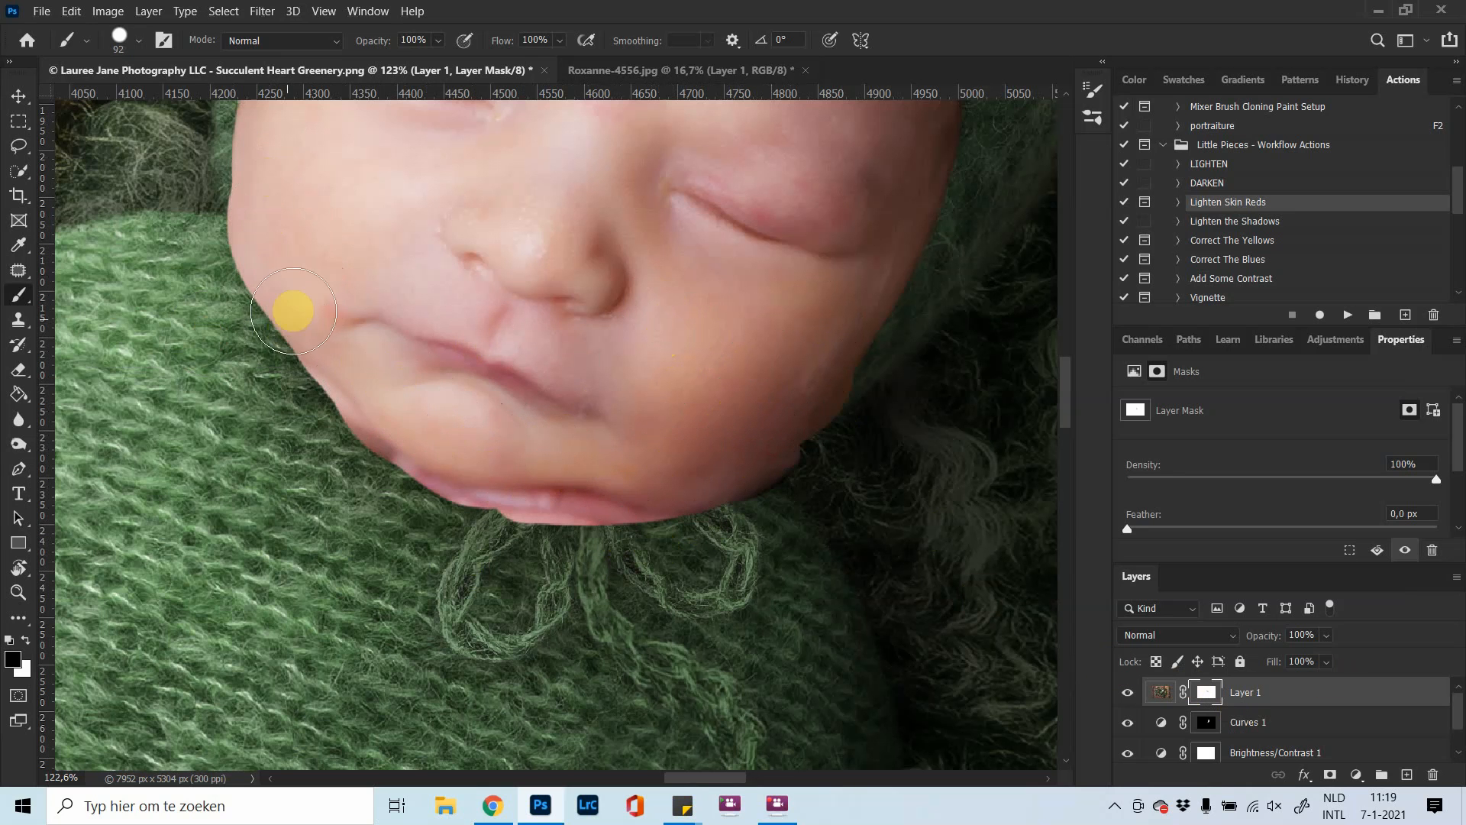
drag(366, 415, 229, 268)
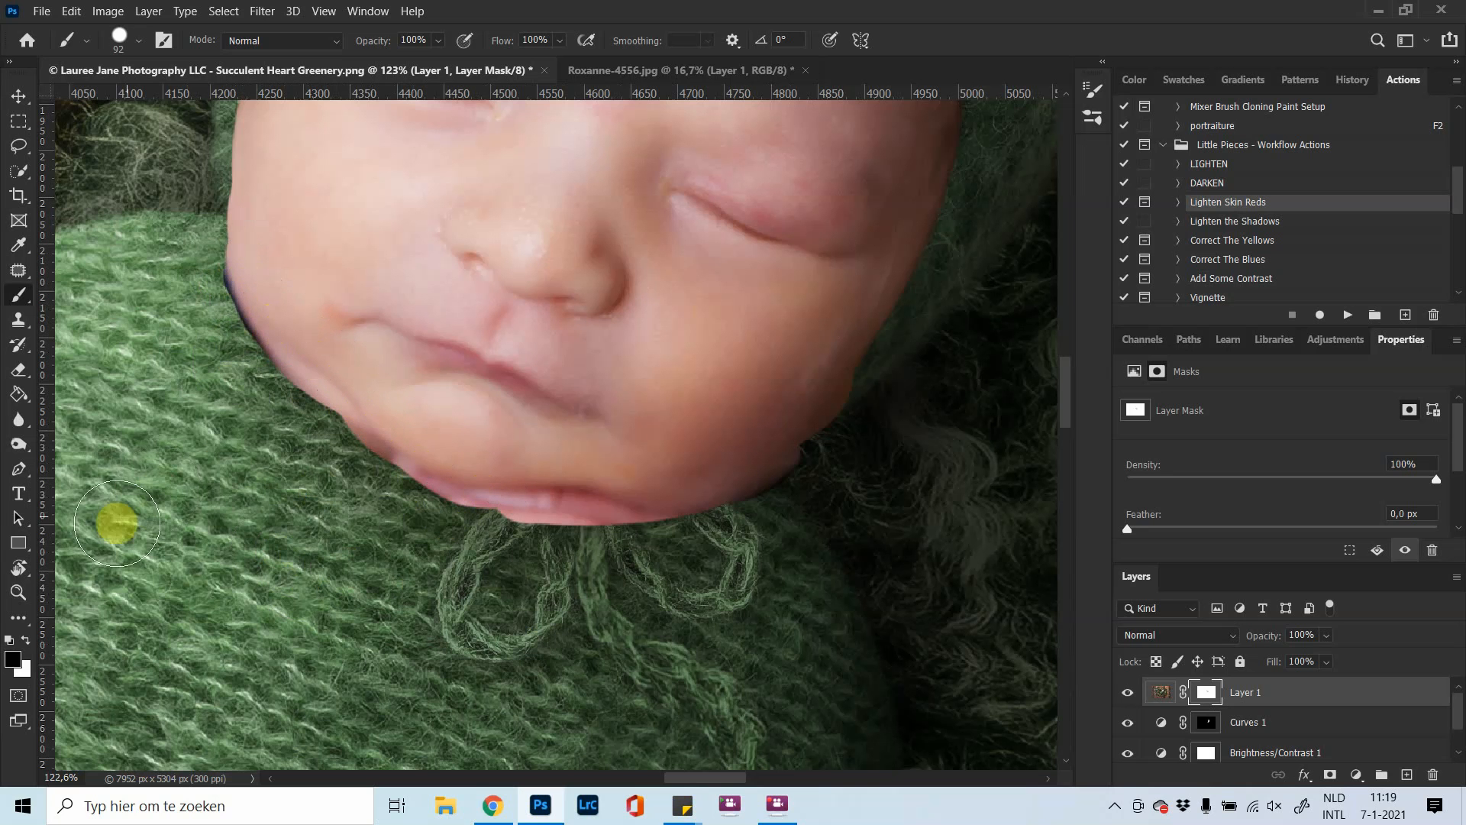
Paint white on the Layer 1 mask along the cheek, jaw and chin to restore the green wrap and smooth the face outline
click(25, 641)
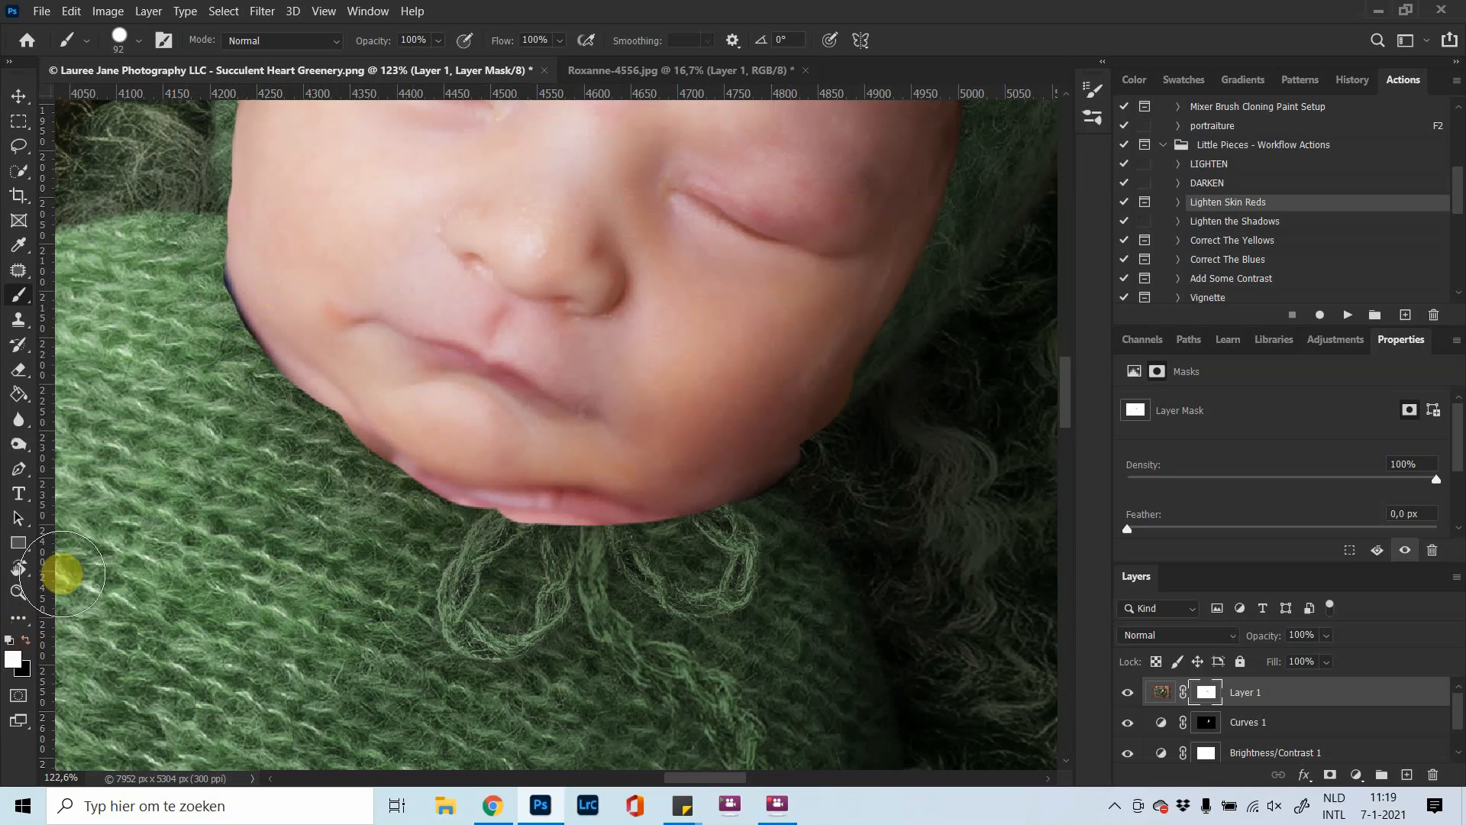
mouse_move(319, 436)
mouse_down()
mouse_move(274, 404)
mouse_move(321, 428)
mouse_move(301, 406)
mouse_move(402, 498)
mouse_move(256, 389)
mouse_move(273, 385)
mouse_move(239, 354)
mouse_move(287, 396)
mouse_move(205, 306)
mouse_move(182, 183)
mouse_move(199, 279)
mouse_move(244, 370)
mouse_move(241, 353)
mouse_move(288, 400)
mouse_move(186, 248)
mouse_move(222, 306)
mouse_move(294, 268)
mouse_move(520, 516)
mouse_move(420, 523)
mouse_move(475, 530)
mouse_move(361, 478)
mouse_move(528, 549)
mouse_move(464, 526)
mouse_move(503, 527)
mouse_move(453, 523)
mouse_move(561, 529)
mouse_move(644, 573)
mouse_move(580, 535)
mouse_move(655, 534)
mouse_move(589, 524)
mouse_move(609, 524)
mouse_move(664, 541)
mouse_move(792, 491)
mouse_move(891, 415)
mouse_move(887, 403)
mouse_move(753, 523)
mouse_move(733, 516)
mouse_move(661, 557)
mouse_move(630, 538)
mouse_move(717, 530)
mouse_move(665, 559)
mouse_move(704, 533)
mouse_move(747, 557)
mouse_move(795, 484)
mouse_move(900, 412)
mouse_move(883, 422)
mouse_move(904, 385)
mouse_up()
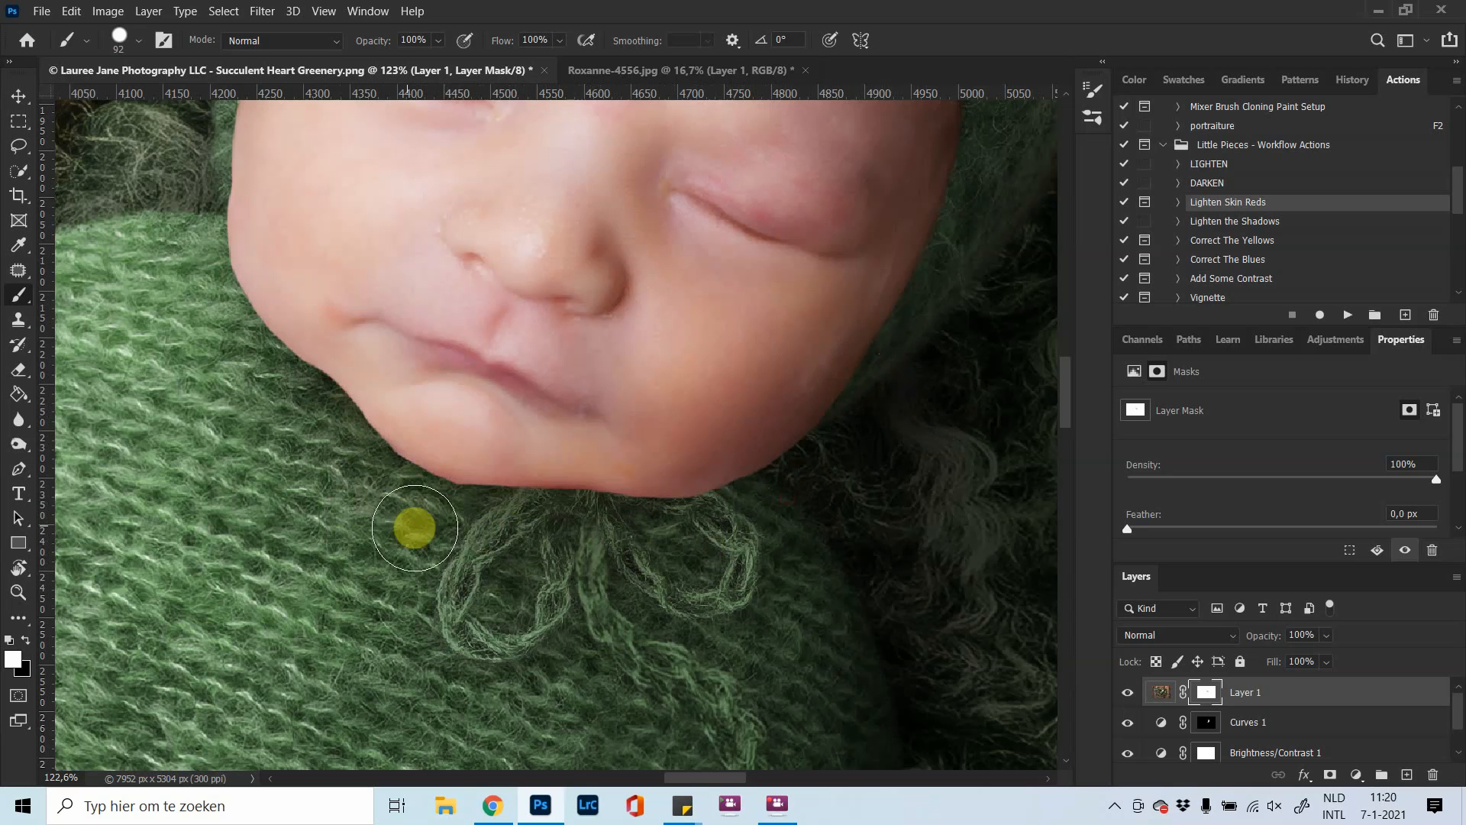
mouse_move(415, 526)
mouse_down()
mouse_move(451, 521)
mouse_move(420, 546)
mouse_move(337, 459)
mouse_up()
mouse_move(658, 537)
mouse_down()
mouse_move(597, 545)
mouse_move(738, 522)
mouse_move(679, 539)
mouse_move(738, 531)
mouse_move(595, 531)
mouse_move(771, 516)
mouse_move(655, 552)
mouse_move(671, 542)
mouse_move(568, 548)
mouse_move(607, 539)
mouse_move(595, 526)
mouse_move(611, 610)
mouse_up()
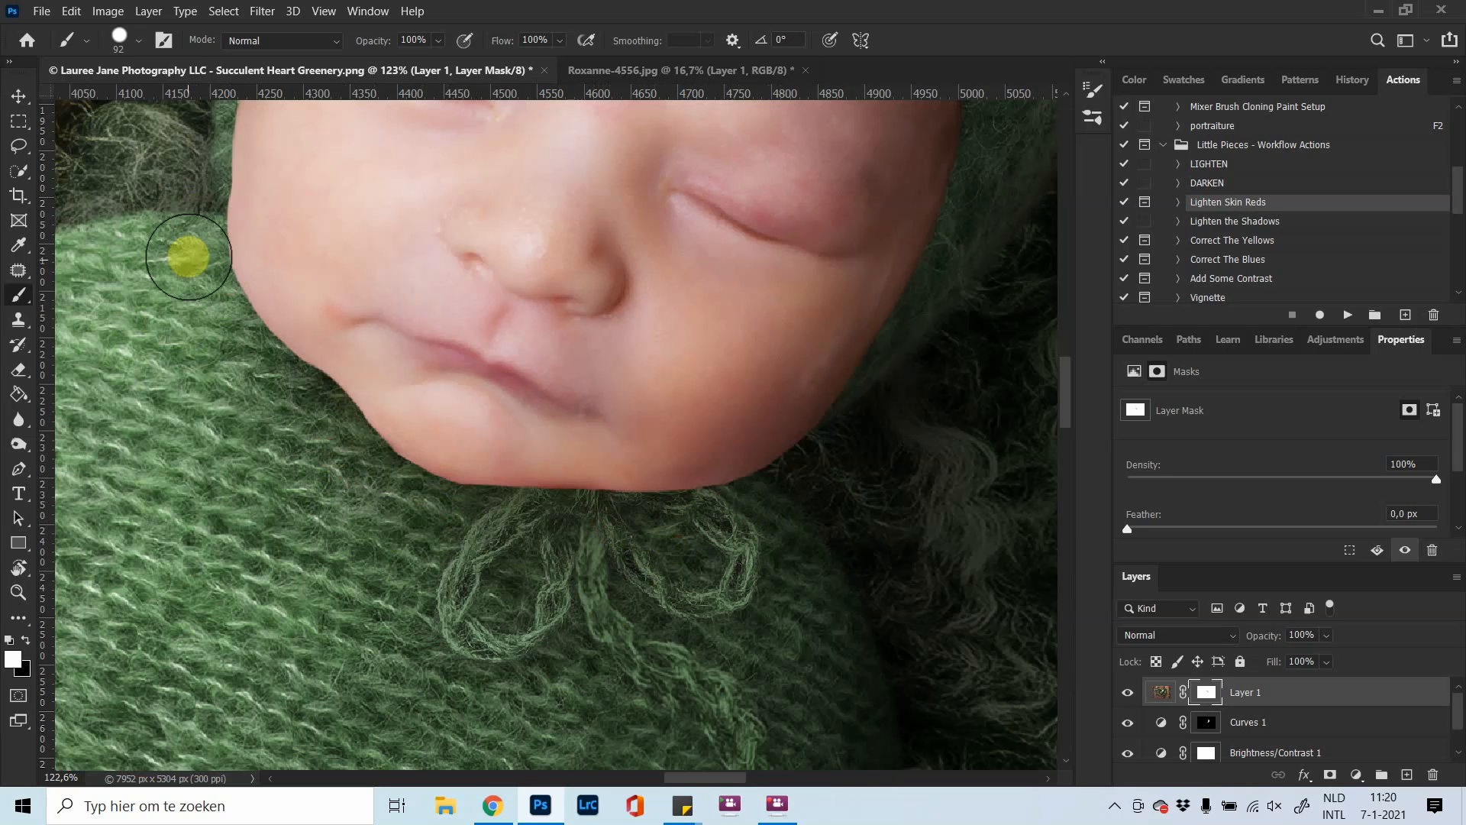
Touch up the Layer 1 mask with white along the outer cheek edge where the face meets the green wrap
mouse_move(188, 257)
mouse_down()
mouse_move(203, 187)
mouse_move(198, 235)
mouse_move(181, 226)
mouse_move(186, 190)
mouse_move(195, 228)
mouse_move(188, 187)
mouse_move(221, 310)
mouse_move(190, 236)
mouse_move(190, 185)
mouse_move(186, 247)
mouse_move(216, 201)
mouse_move(224, 304)
mouse_move(237, 223)
mouse_move(222, 305)
mouse_move(227, 256)
mouse_up()
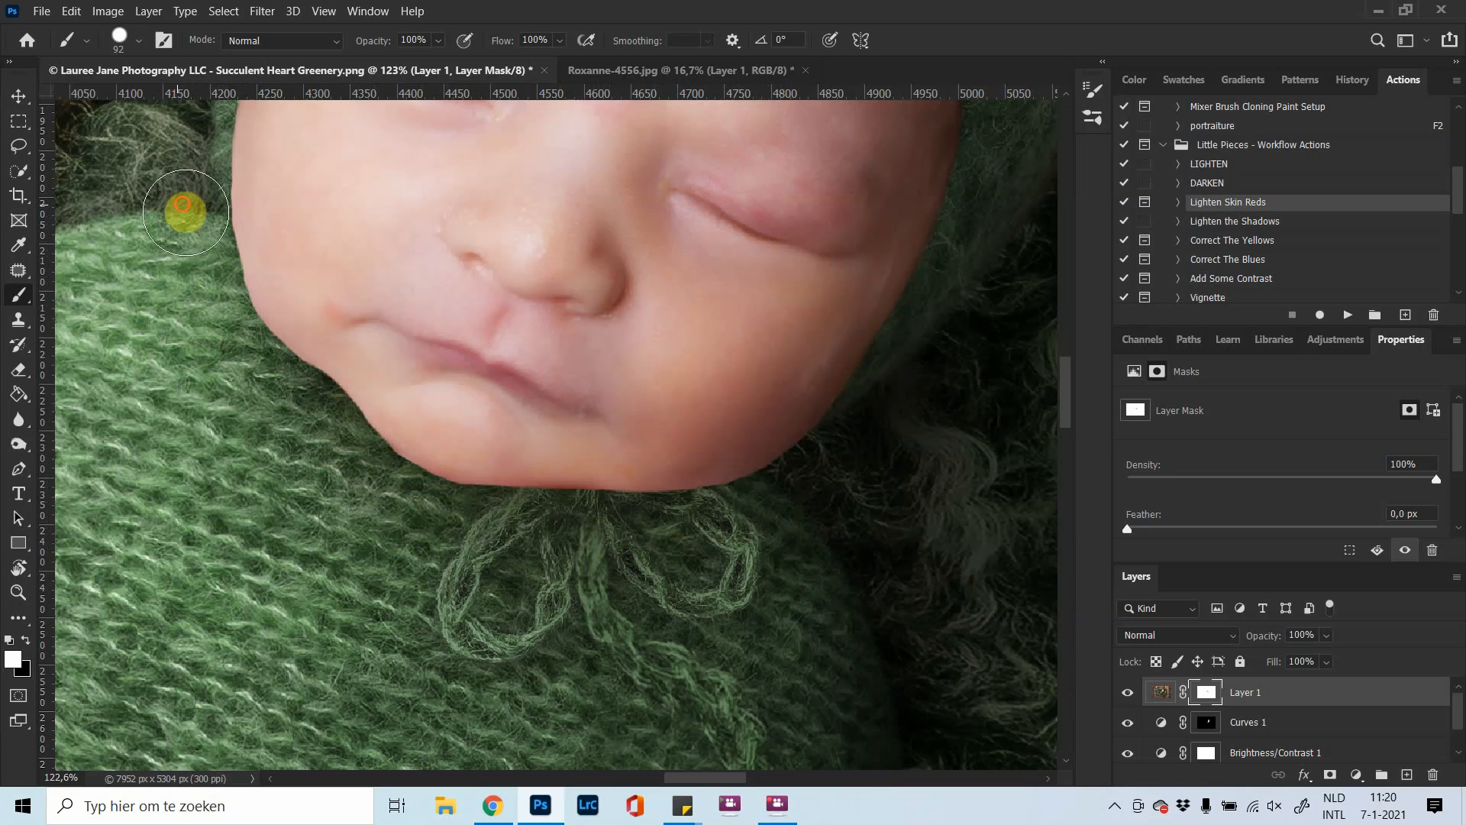
mouse_move(188, 217)
mouse_down()
mouse_move(206, 298)
mouse_move(249, 347)
mouse_move(249, 403)
mouse_move(184, 312)
mouse_move(283, 404)
mouse_move(287, 389)
mouse_move(212, 305)
mouse_move(242, 359)
mouse_move(288, 400)
mouse_move(229, 333)
mouse_move(295, 402)
mouse_move(253, 385)
mouse_up()
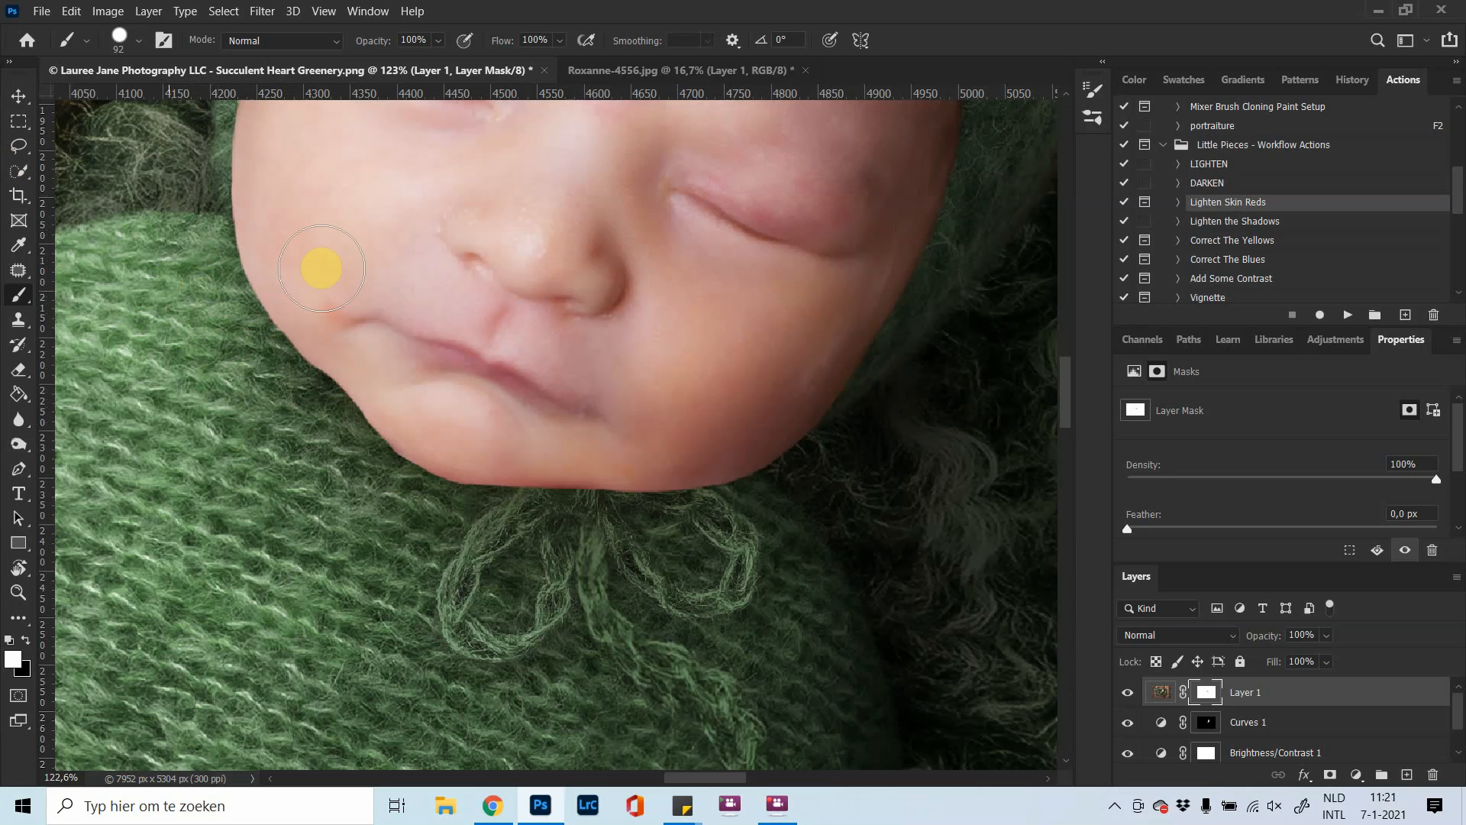
Compare the composite before and after the mask painting by reverting to the Add Layer Mask state, then restore the latest brush state
scroll(622, 313, down, 5)
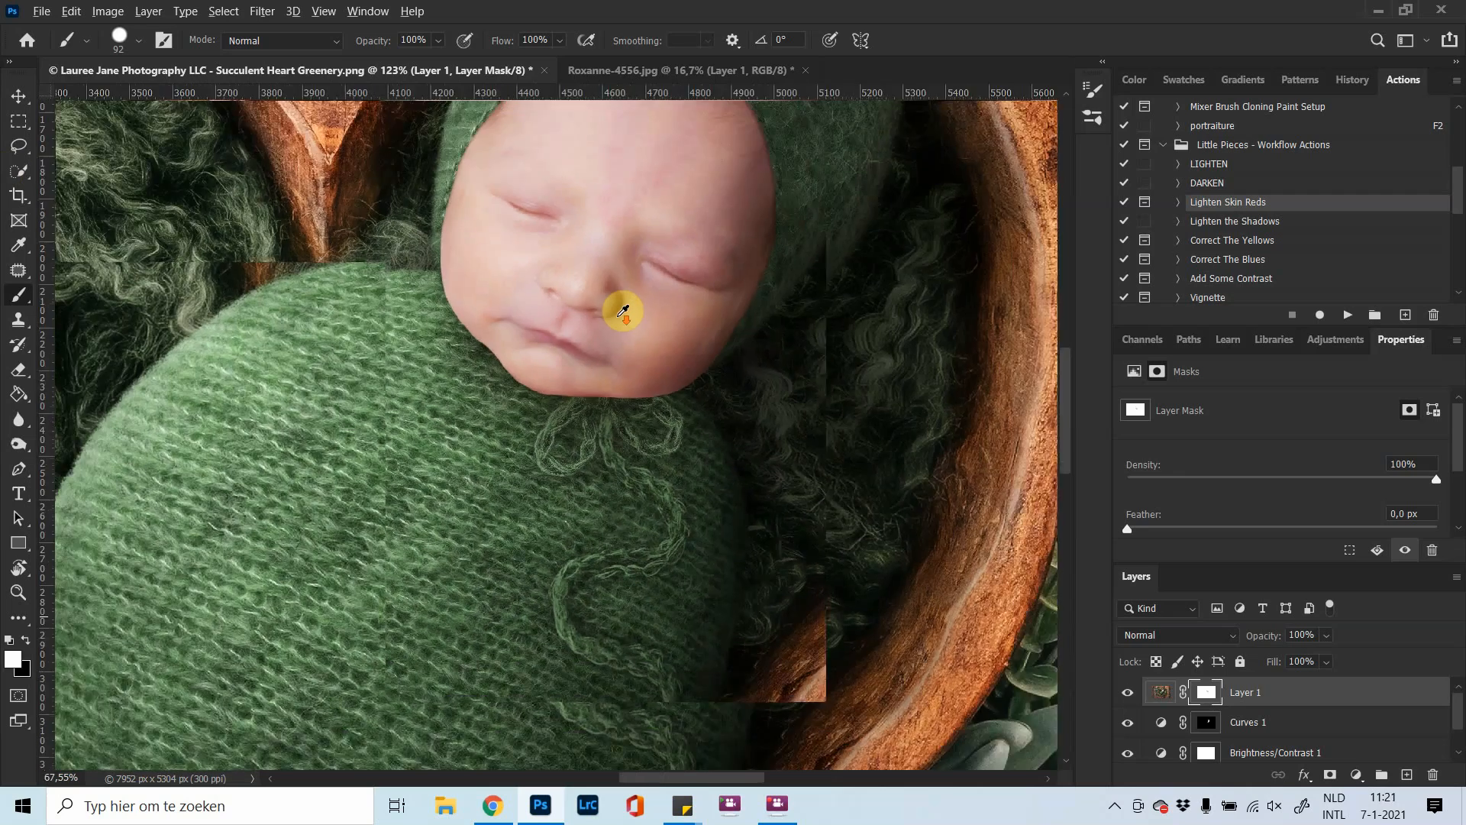
scroll(622, 313, down, 5)
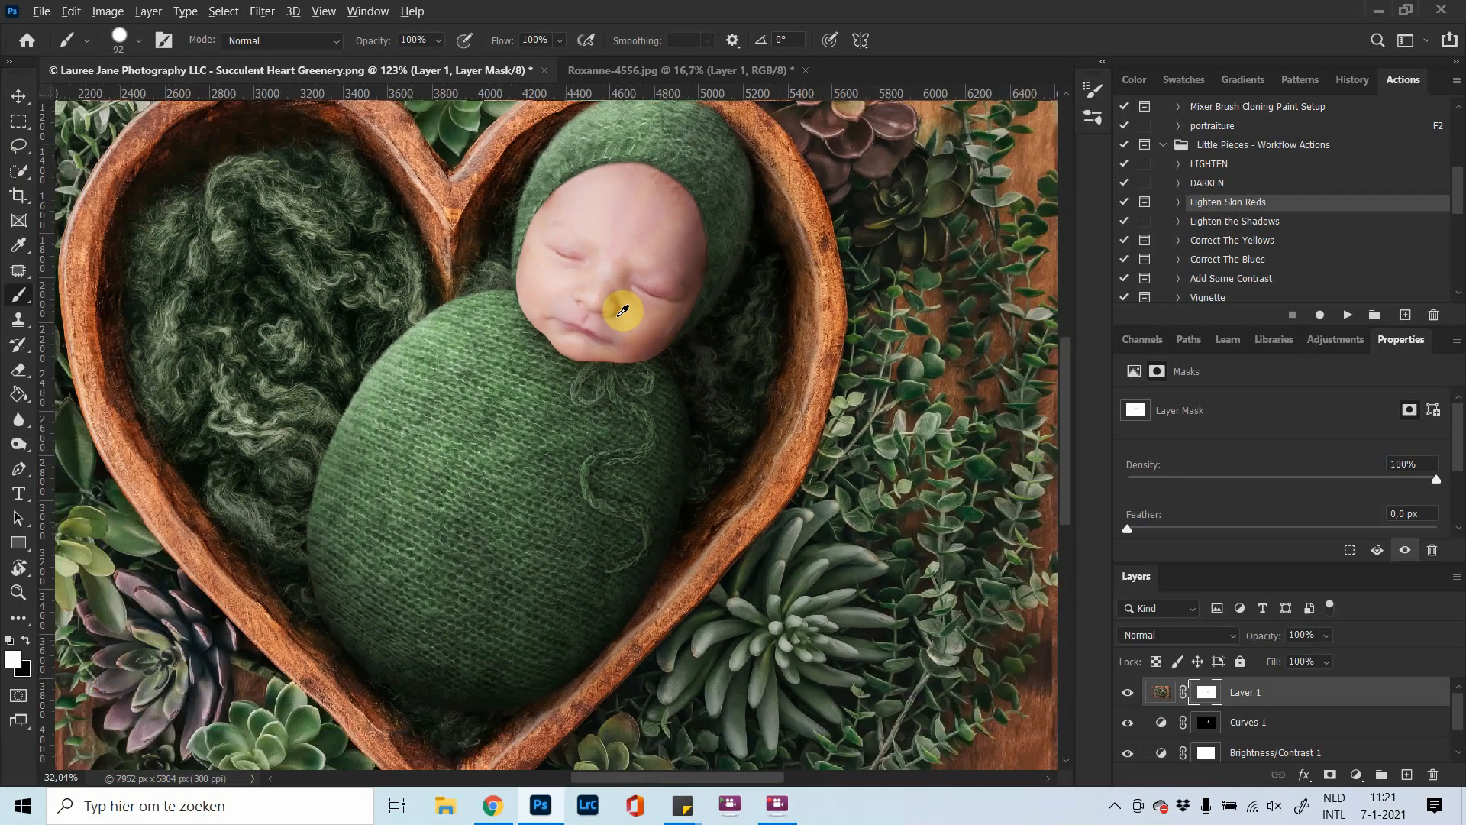
scroll(622, 311, down, 4)
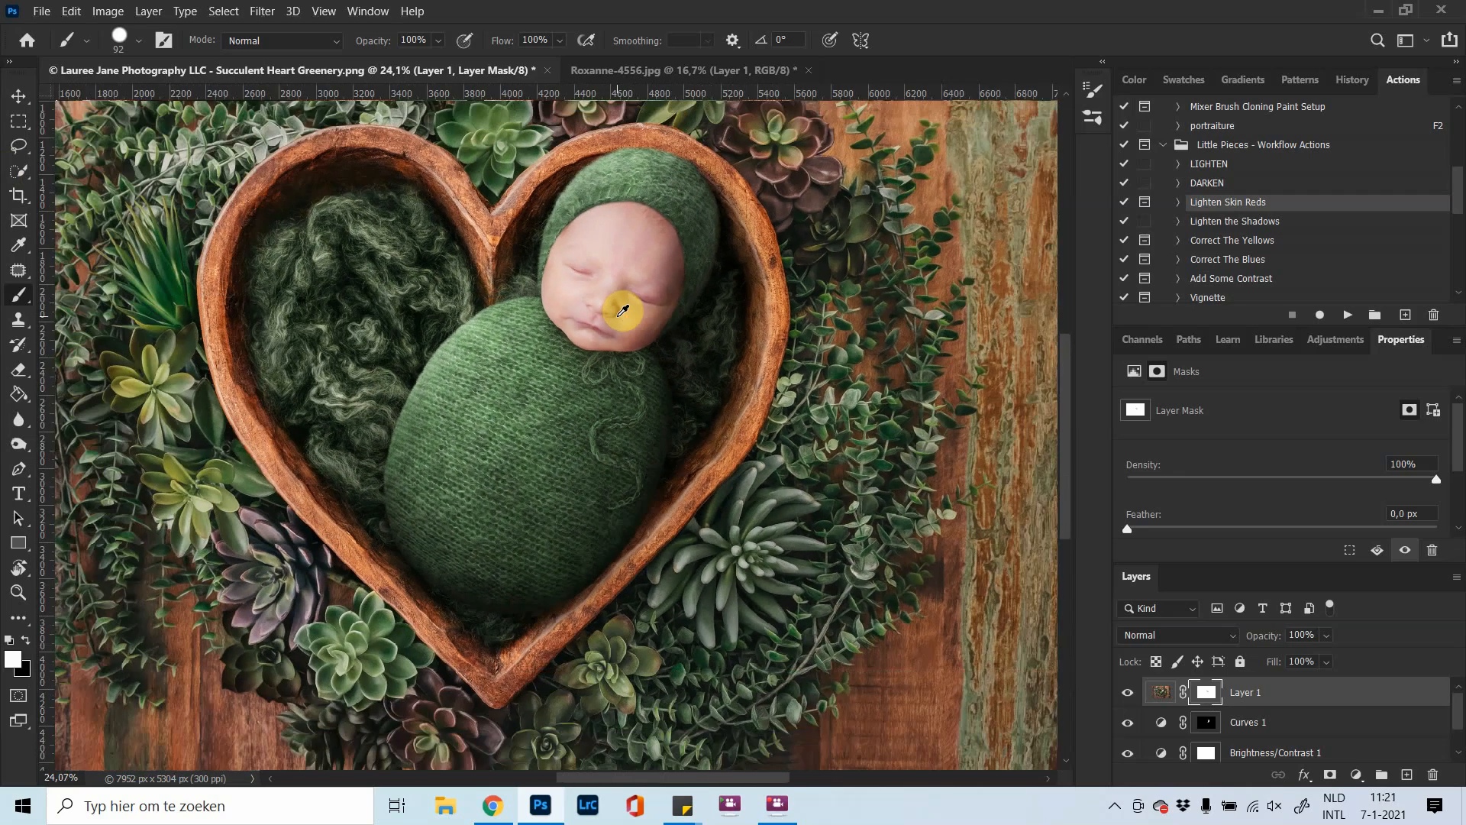
scroll(623, 311, up, 3)
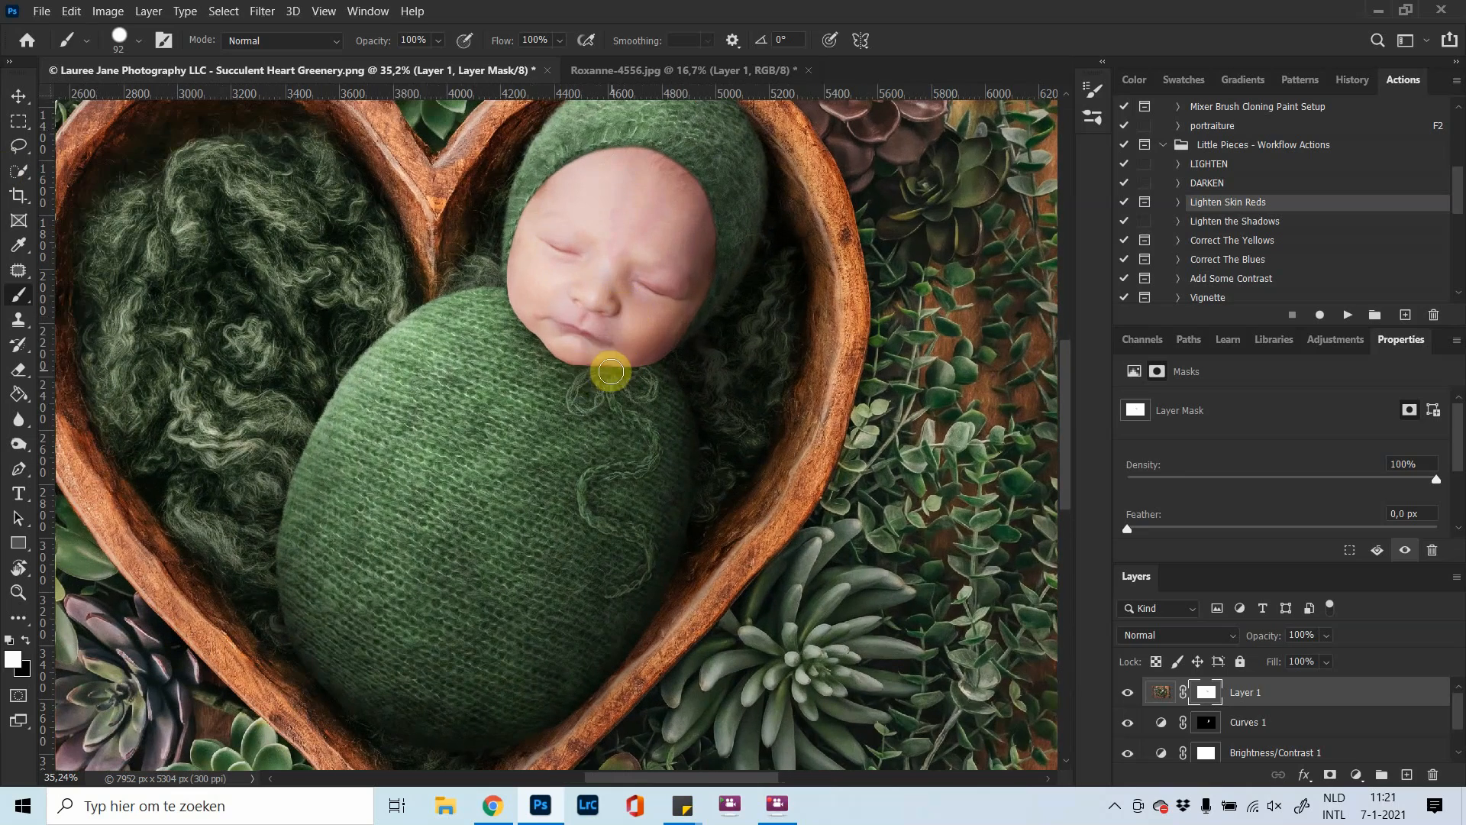
scroll(582, 352, down, 1)
scroll(582, 353, down, 5)
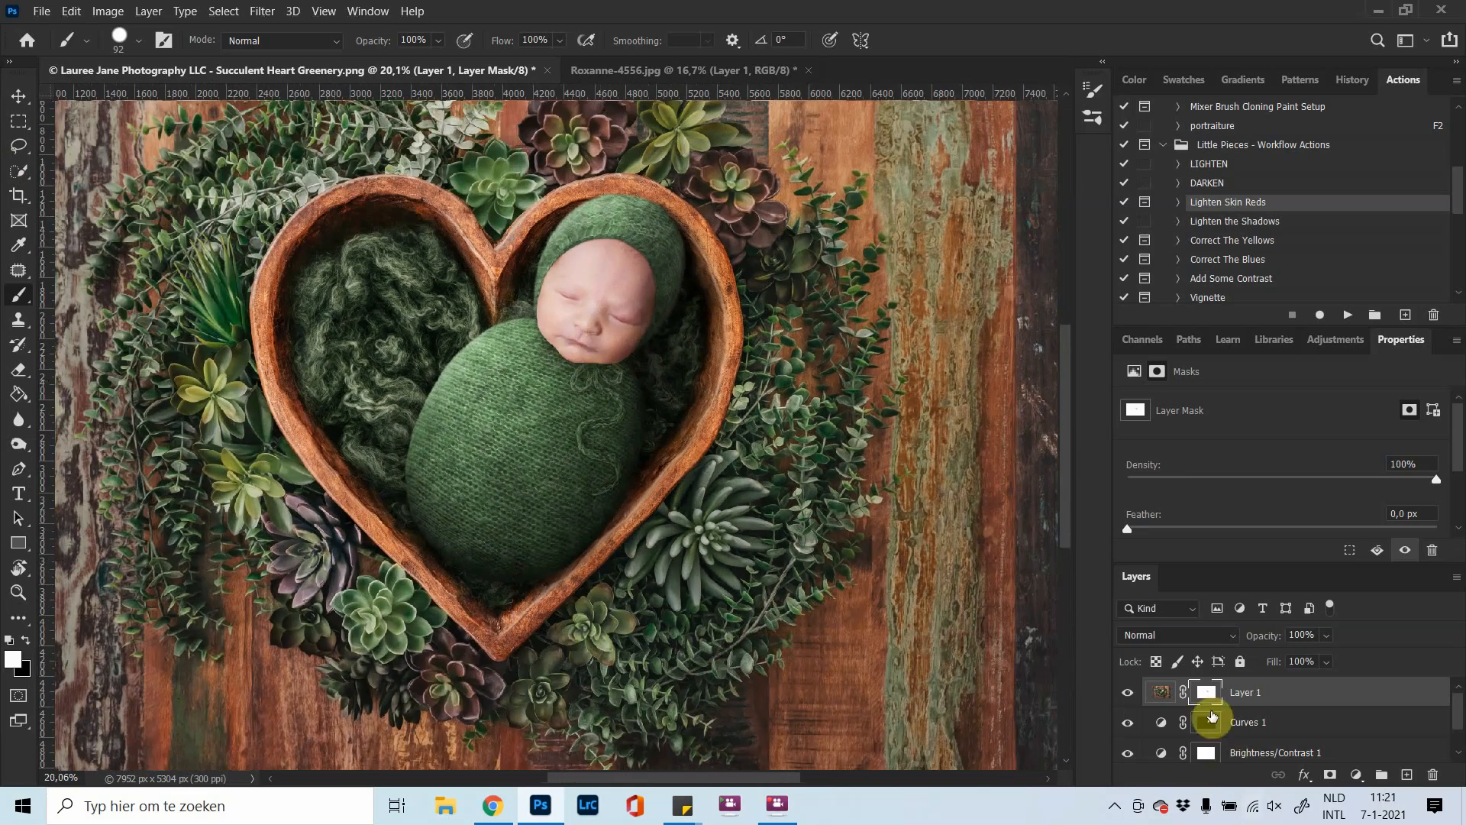
click(1350, 81)
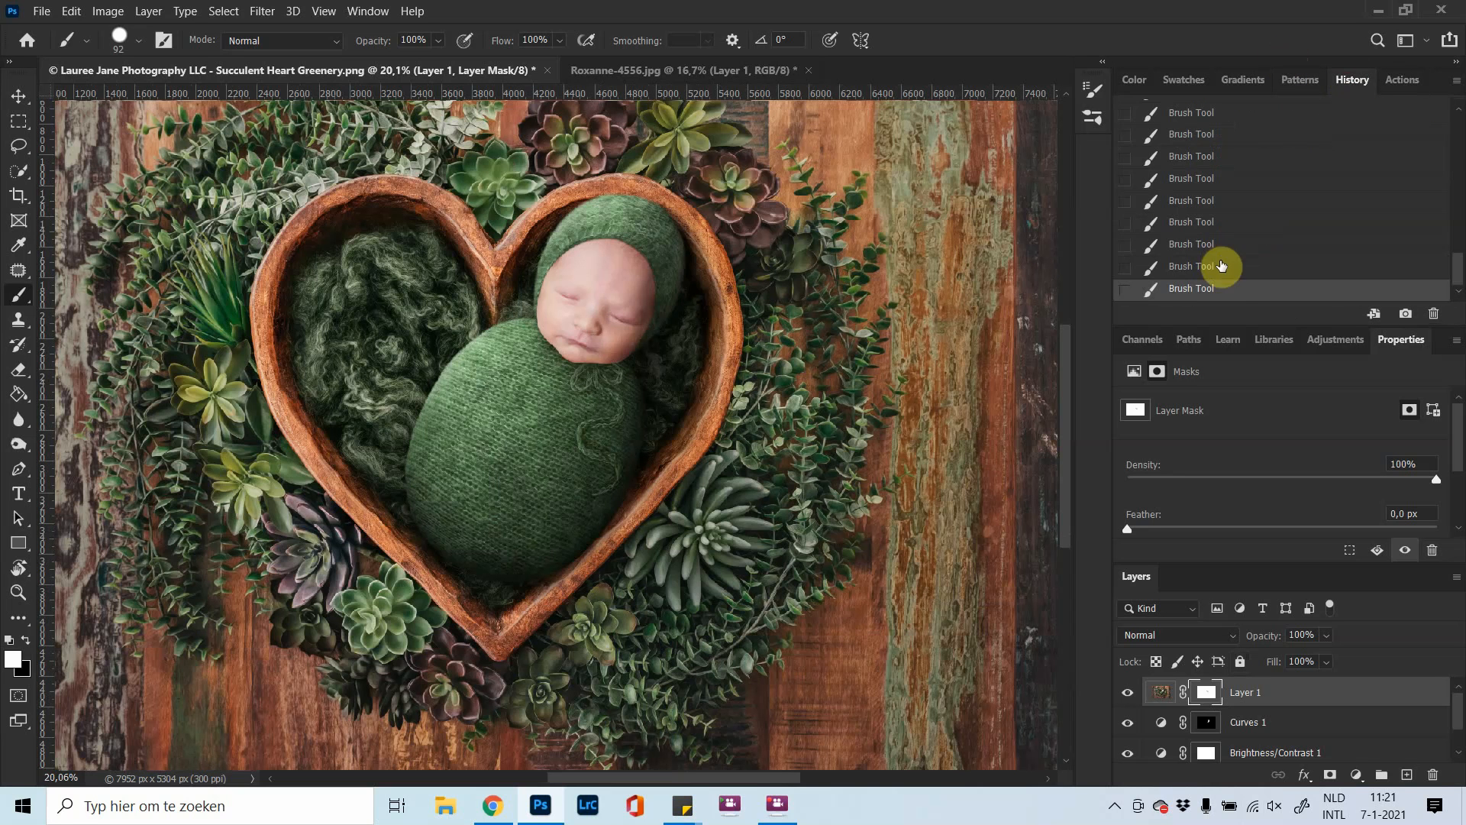
scroll(1223, 269, up, 5)
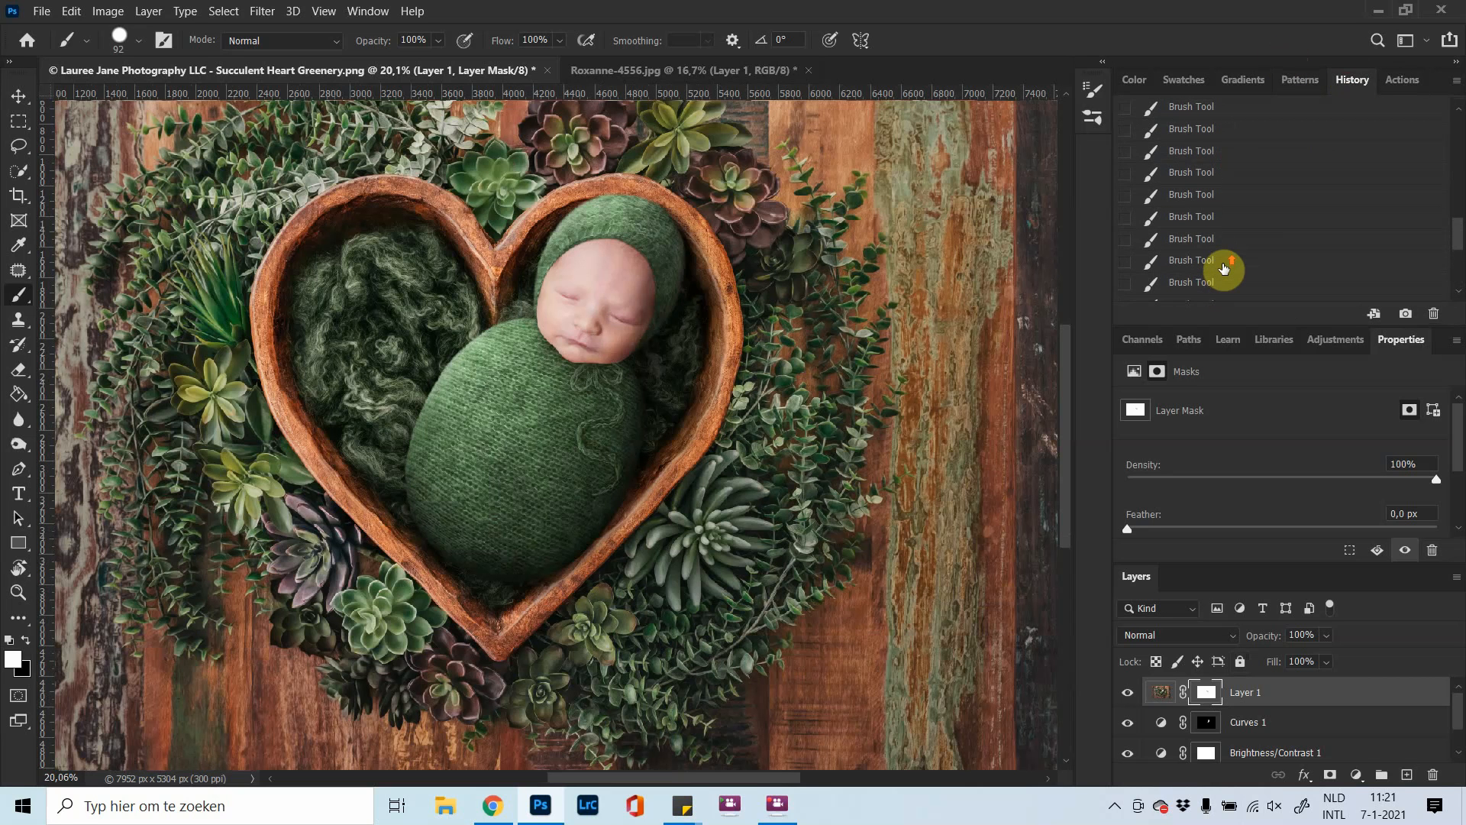
scroll(1223, 269, down, 1)
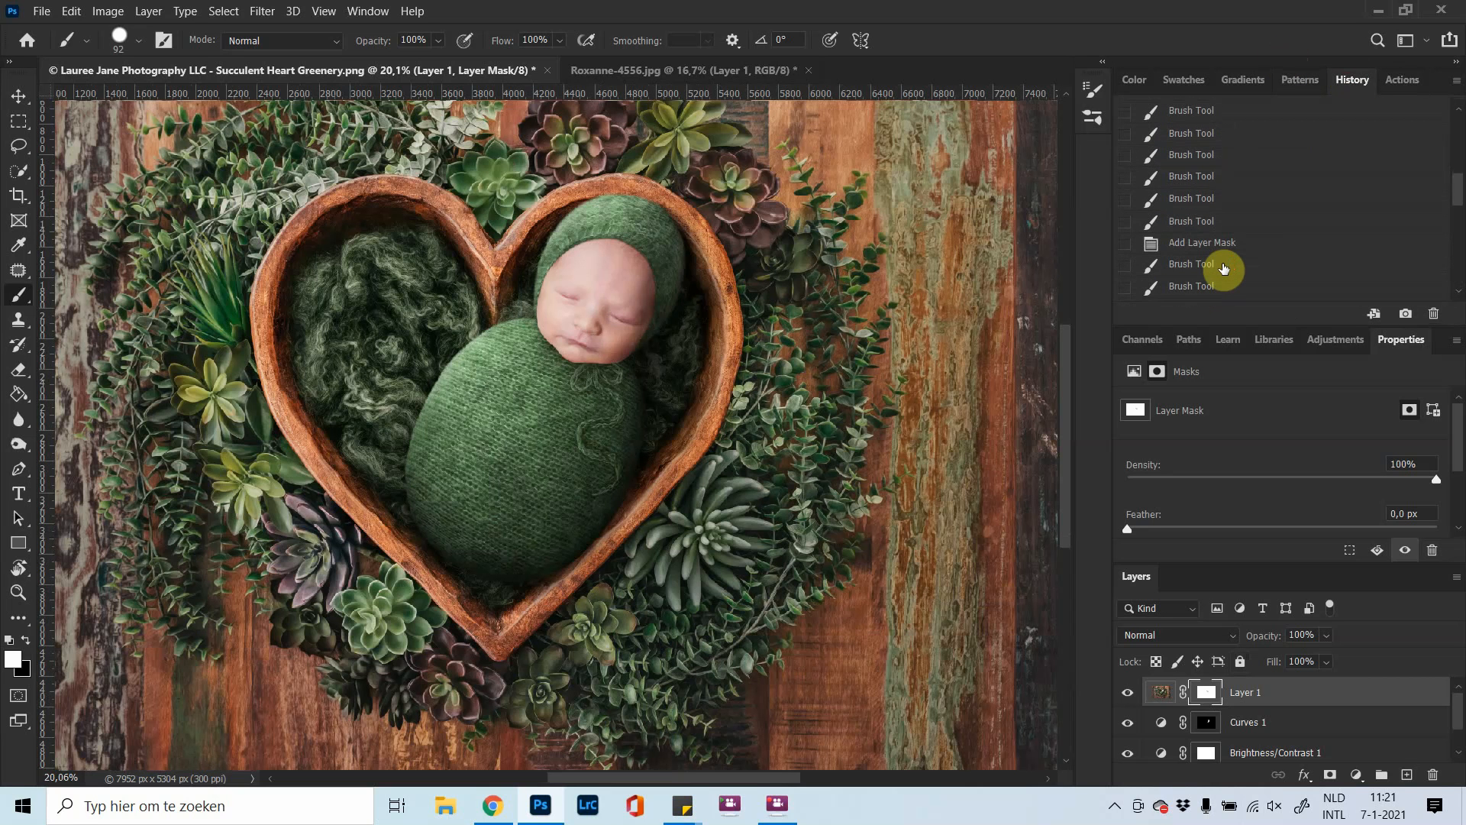
click(1222, 245)
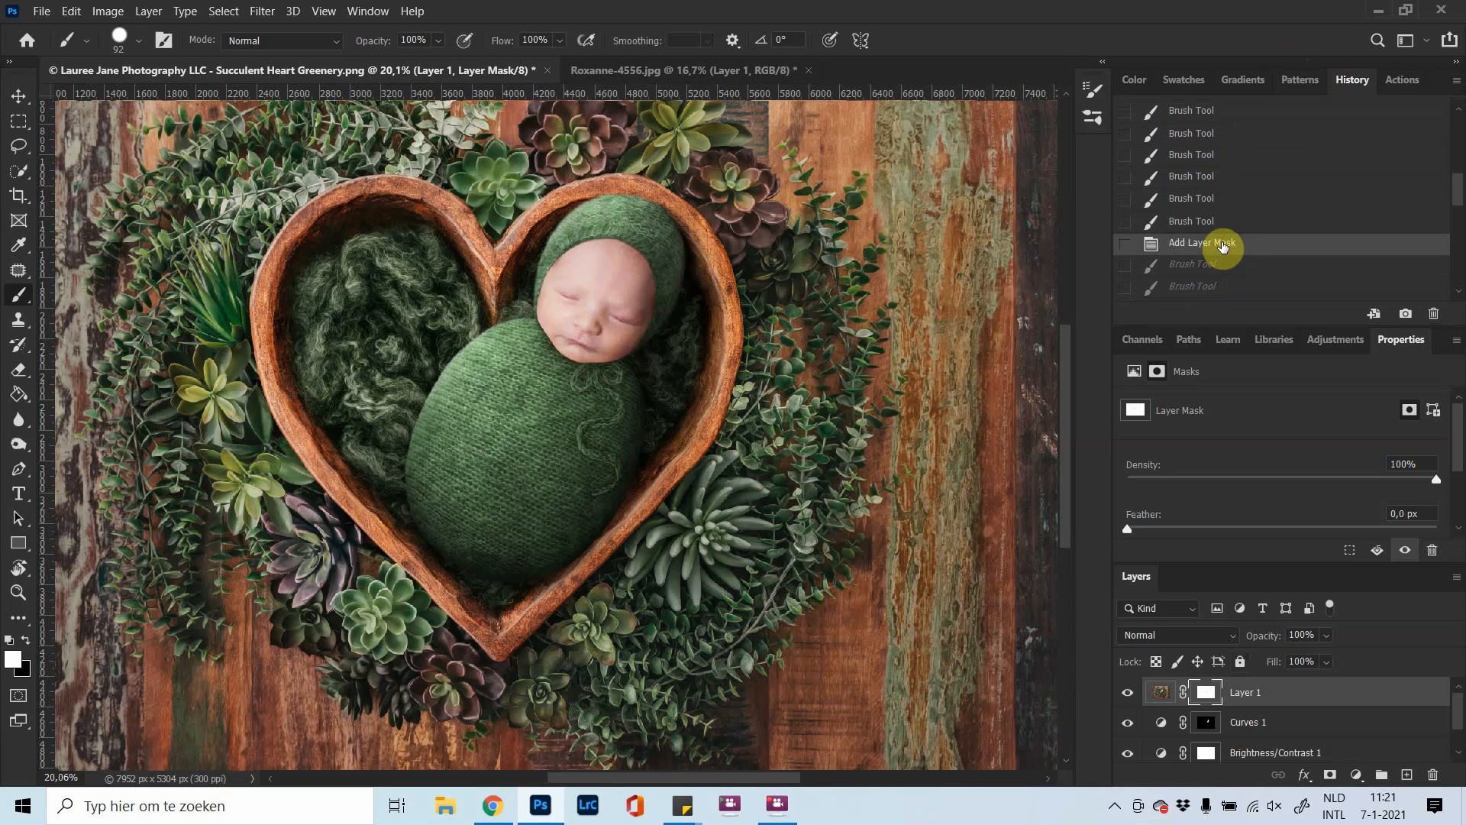
scroll(1251, 262, down, 3)
scroll(1251, 262, down, 1)
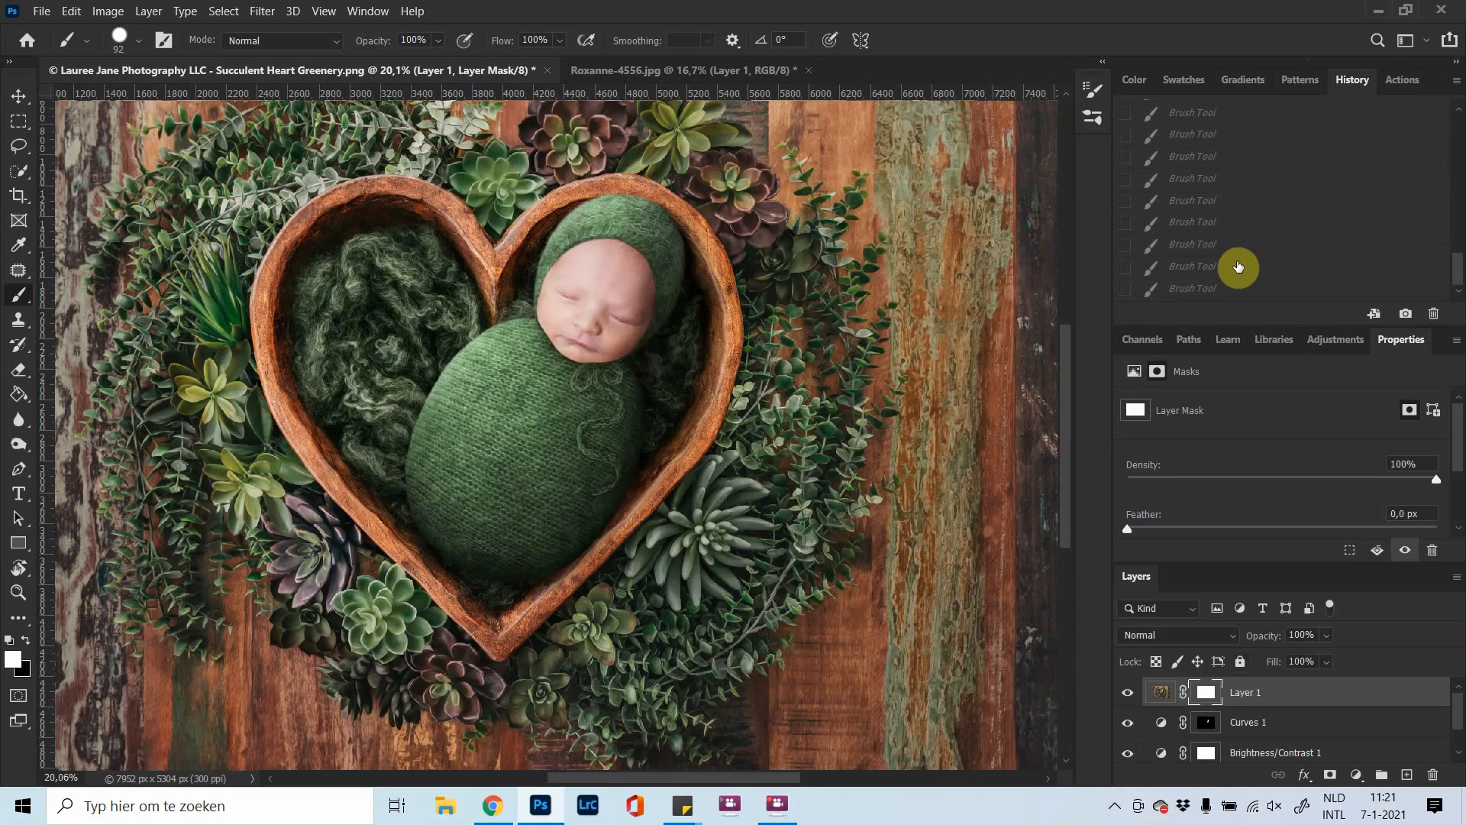
click(1185, 289)
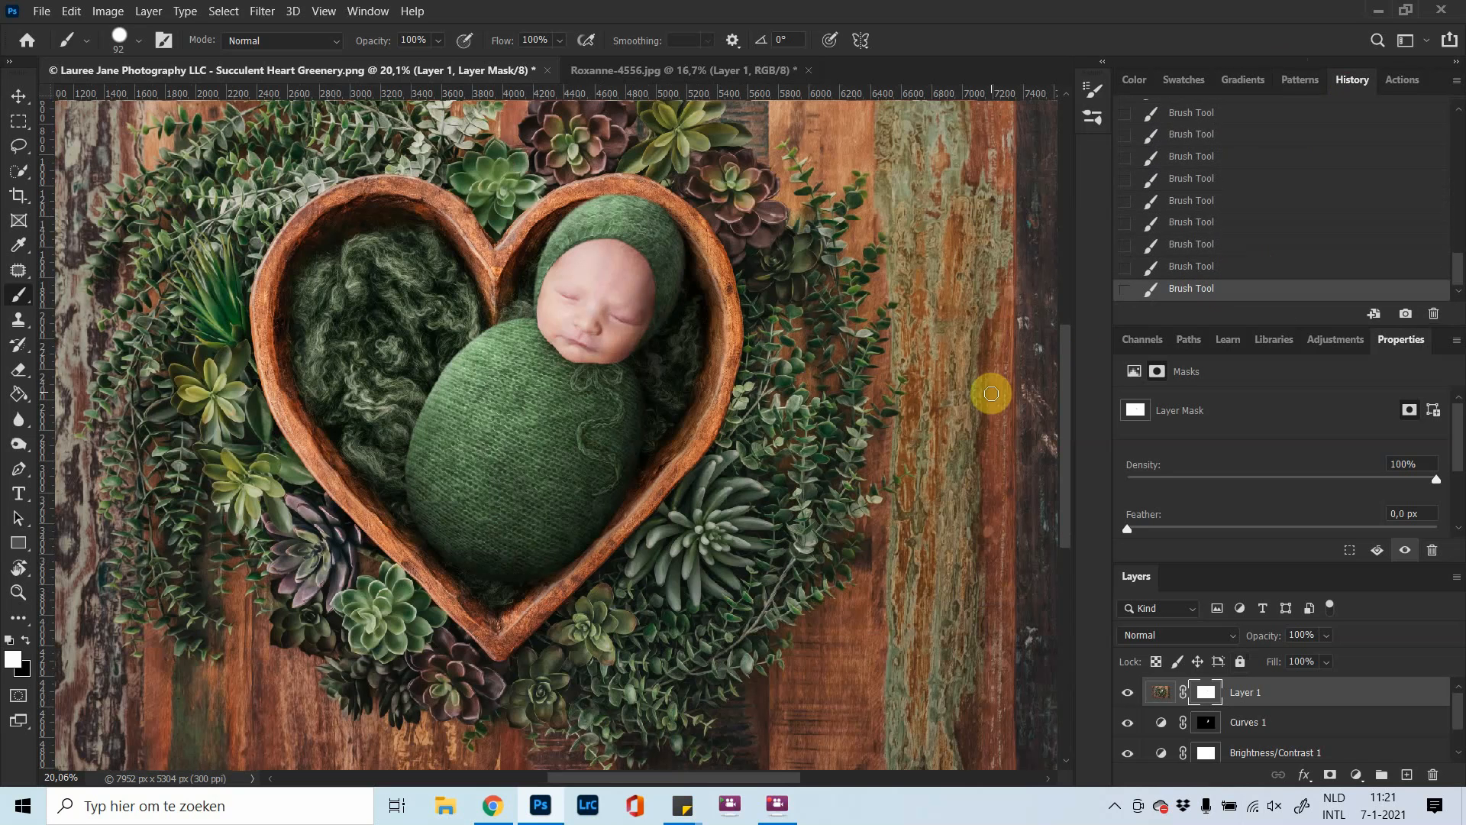
Examine the face edges up close and the baby's fit within the whole heart backdrop
scroll(479, 381, down, 3)
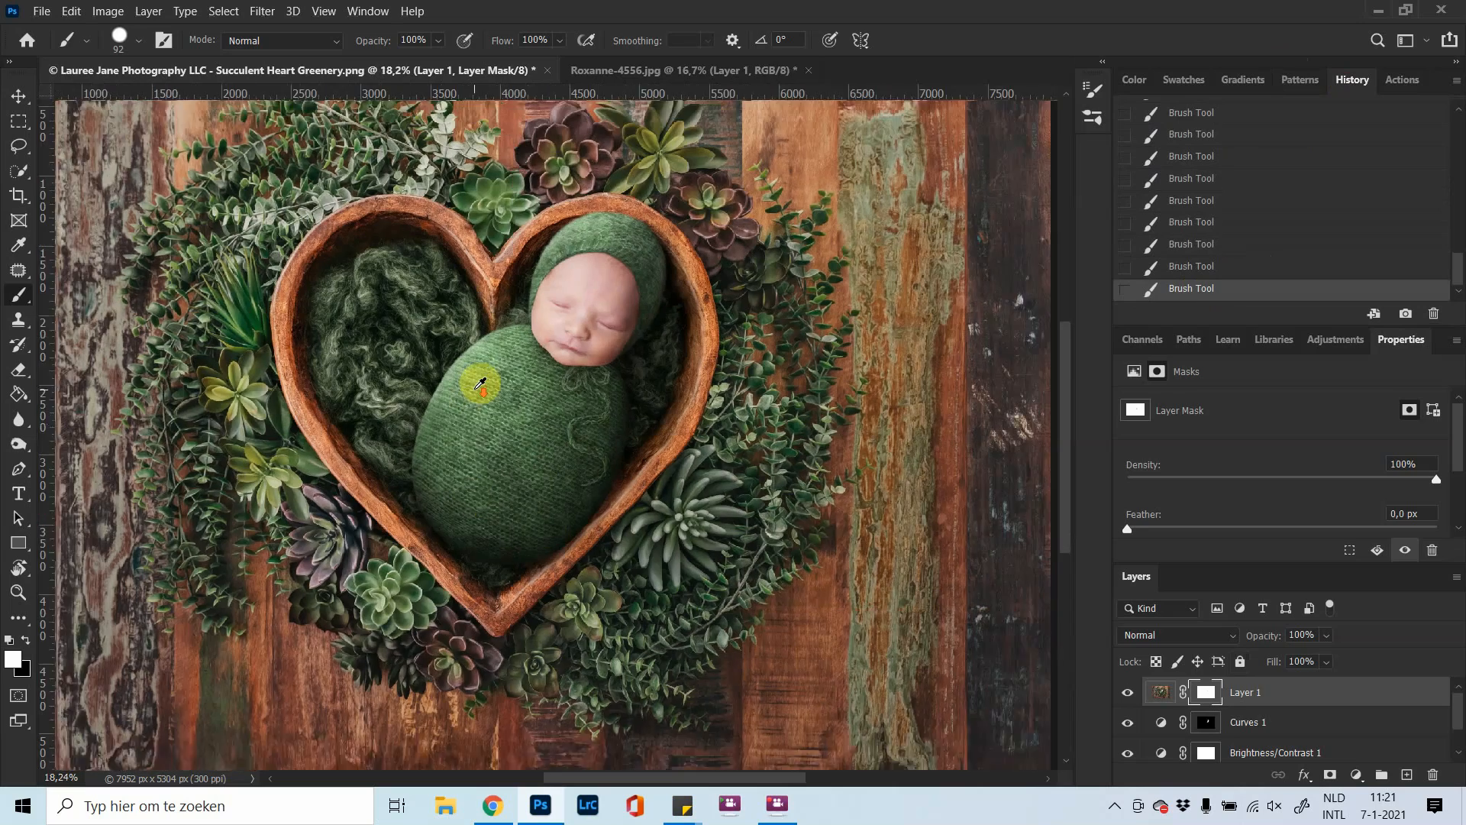
scroll(476, 374, up, 2)
scroll(477, 374, up, 3)
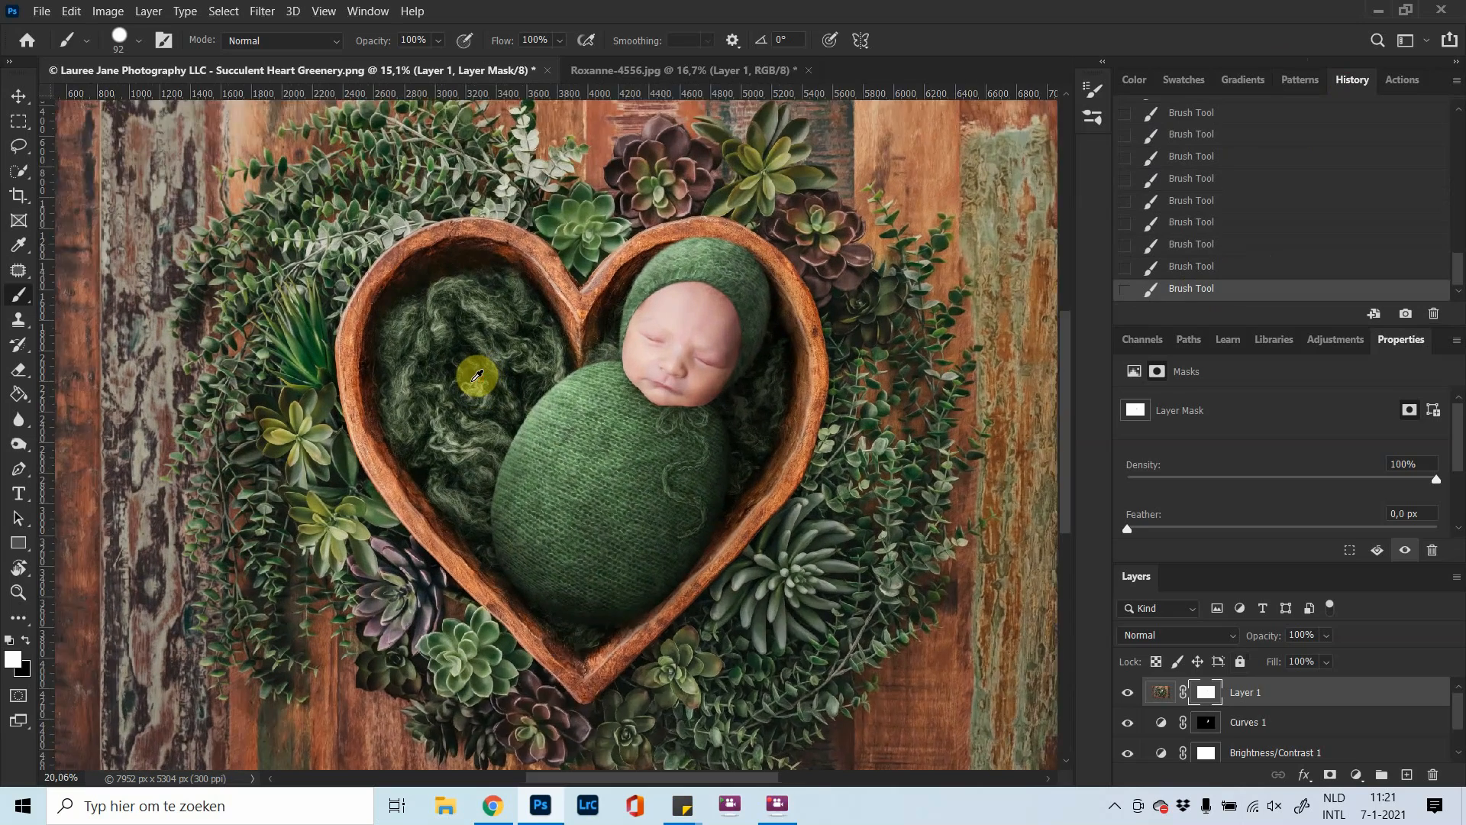
click(15, 96)
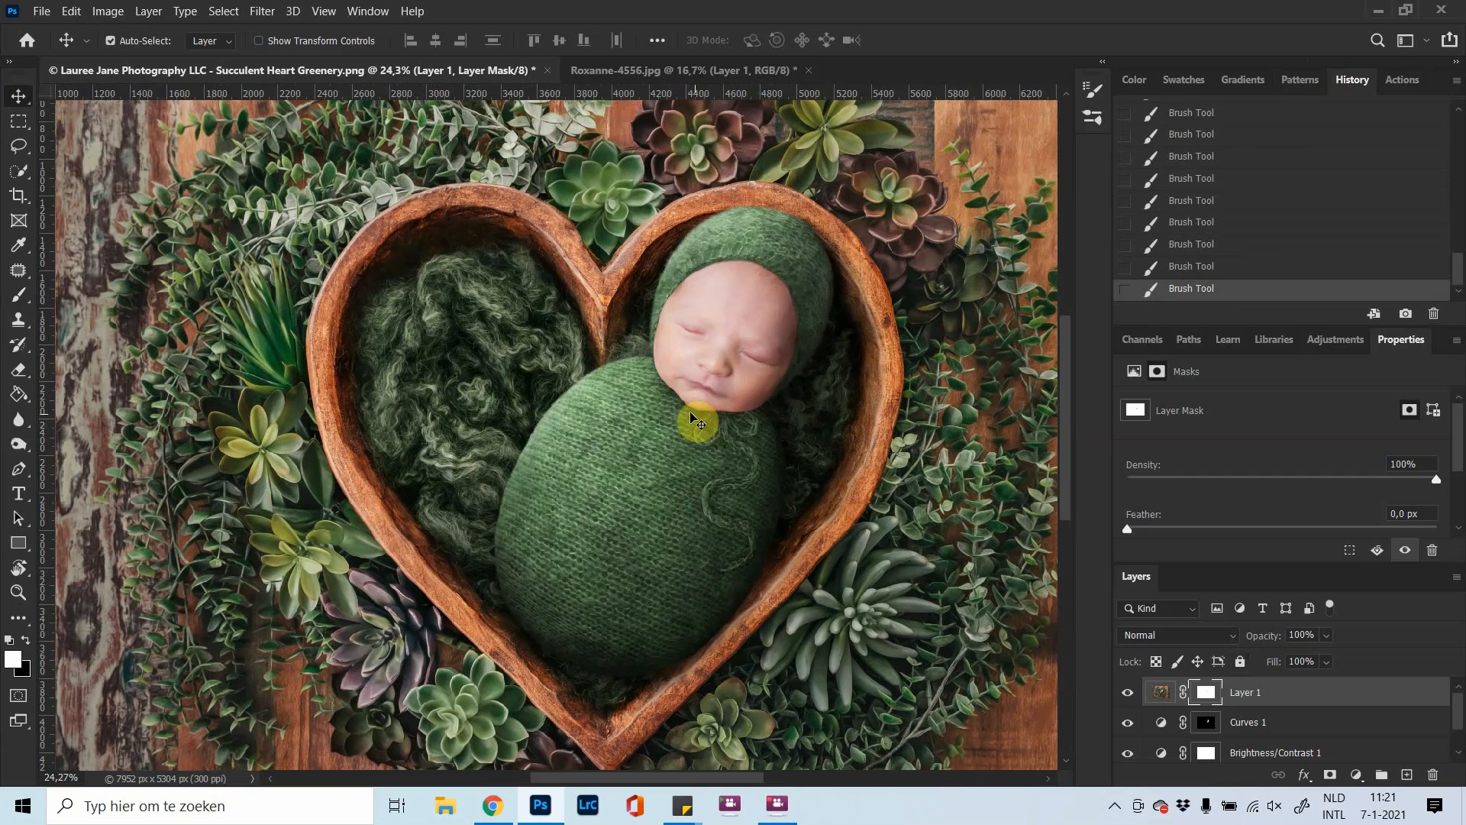
scroll(668, 468, down, 4)
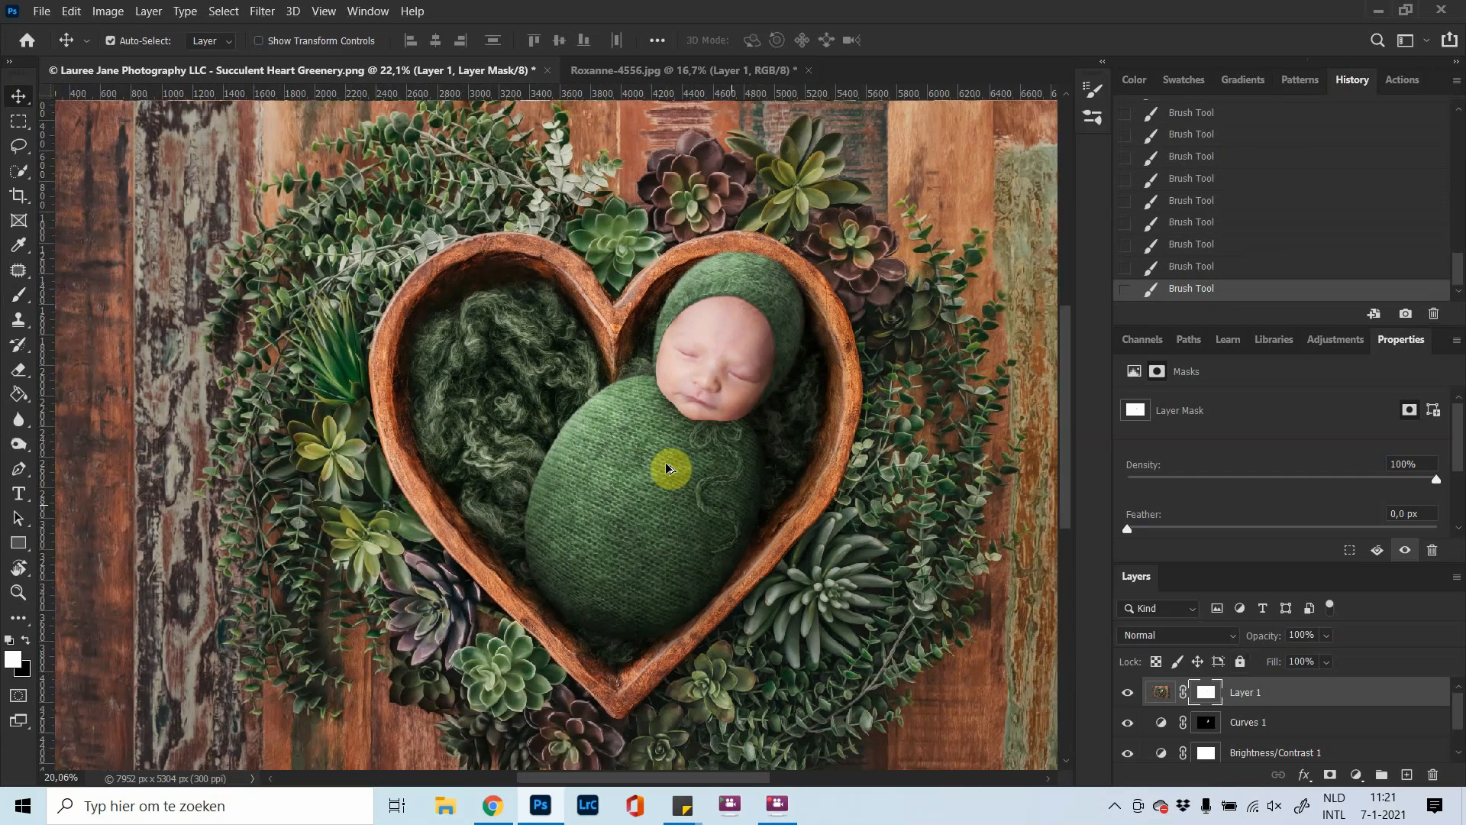
scroll(669, 468, down, 1)
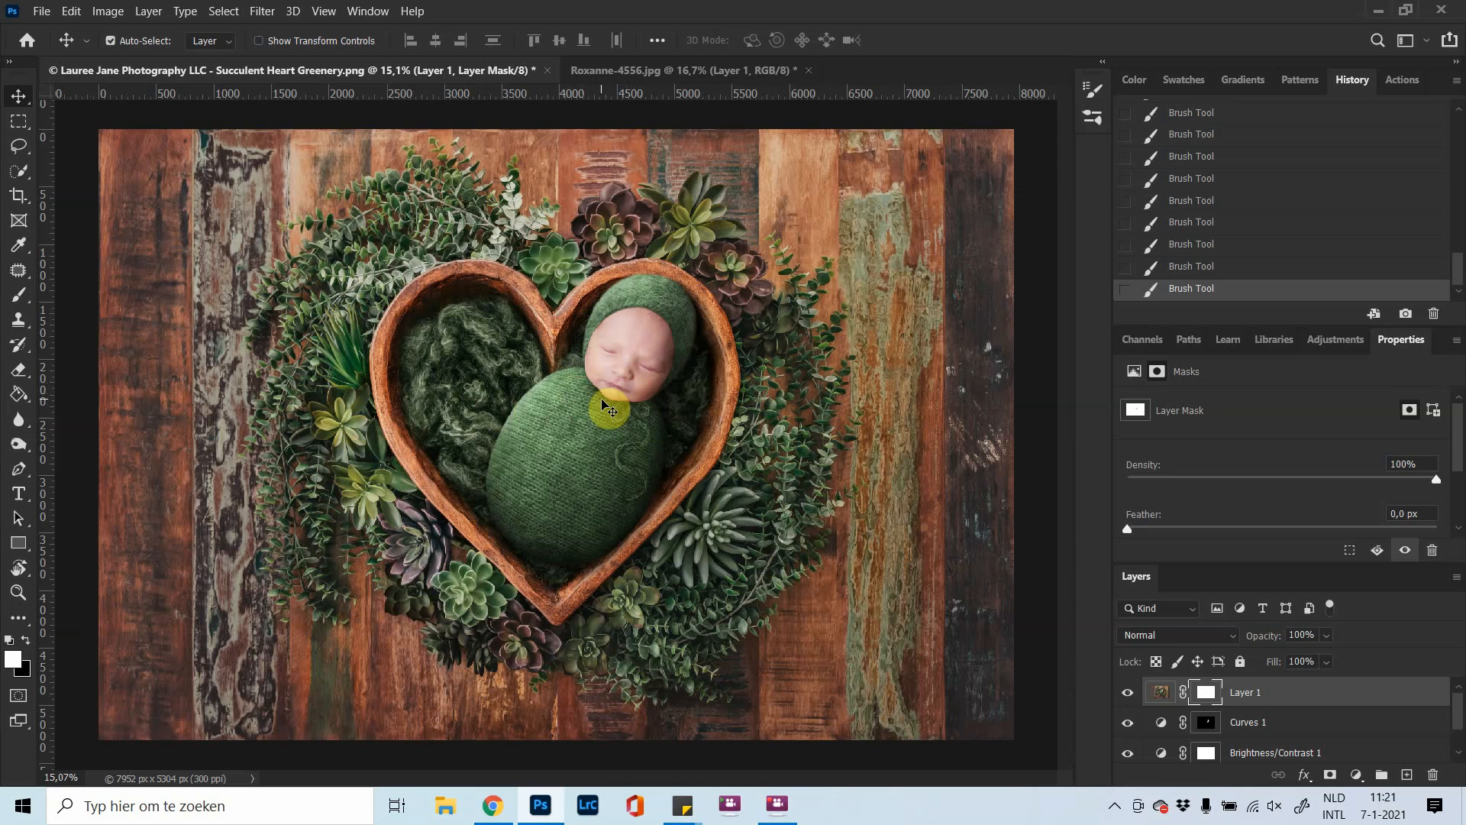
scroll(601, 367, up, 2)
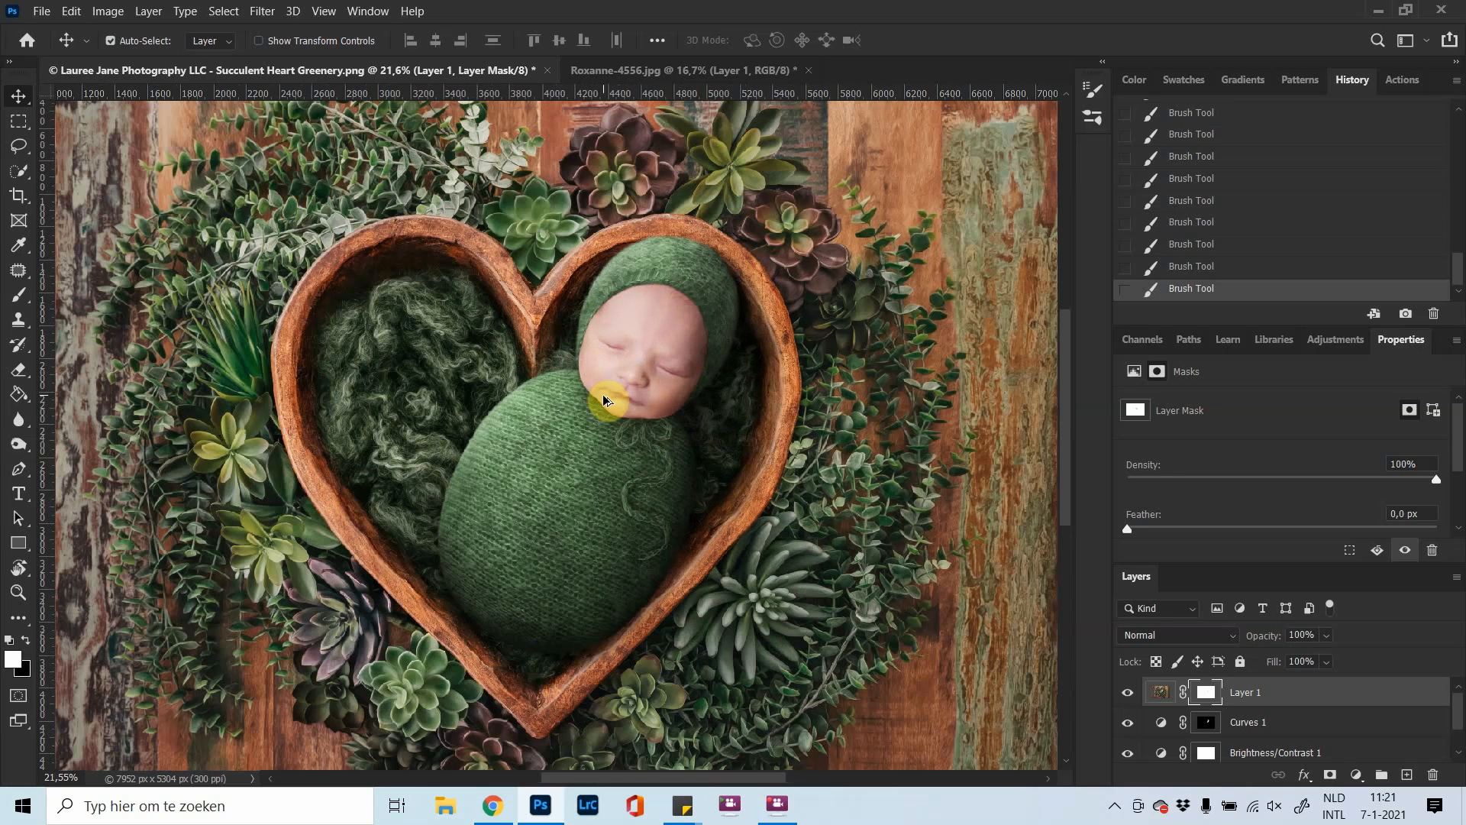
scroll(603, 399, up, 4)
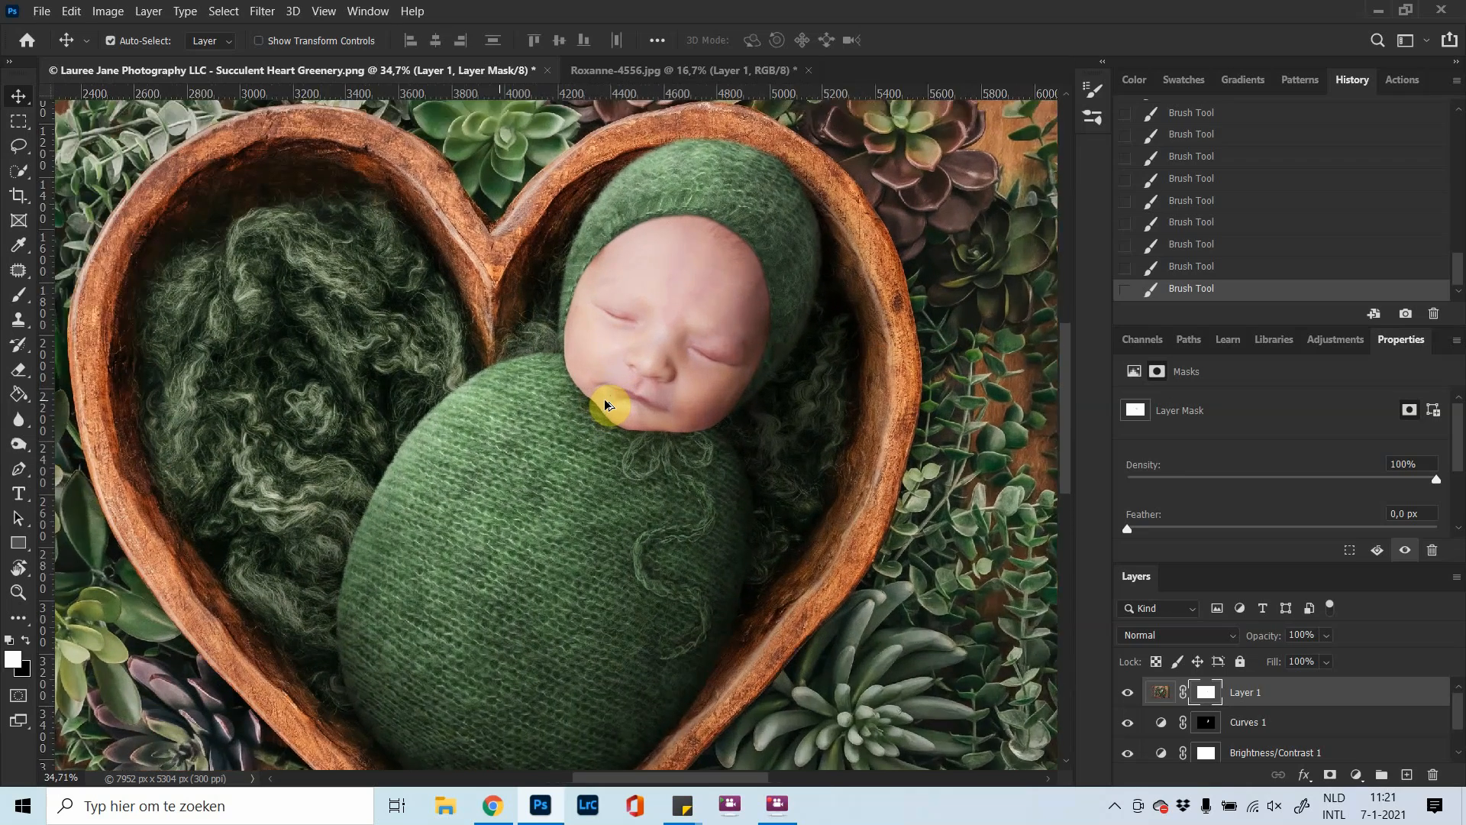
scroll(604, 404, up, 1)
scroll(605, 405, up, 1)
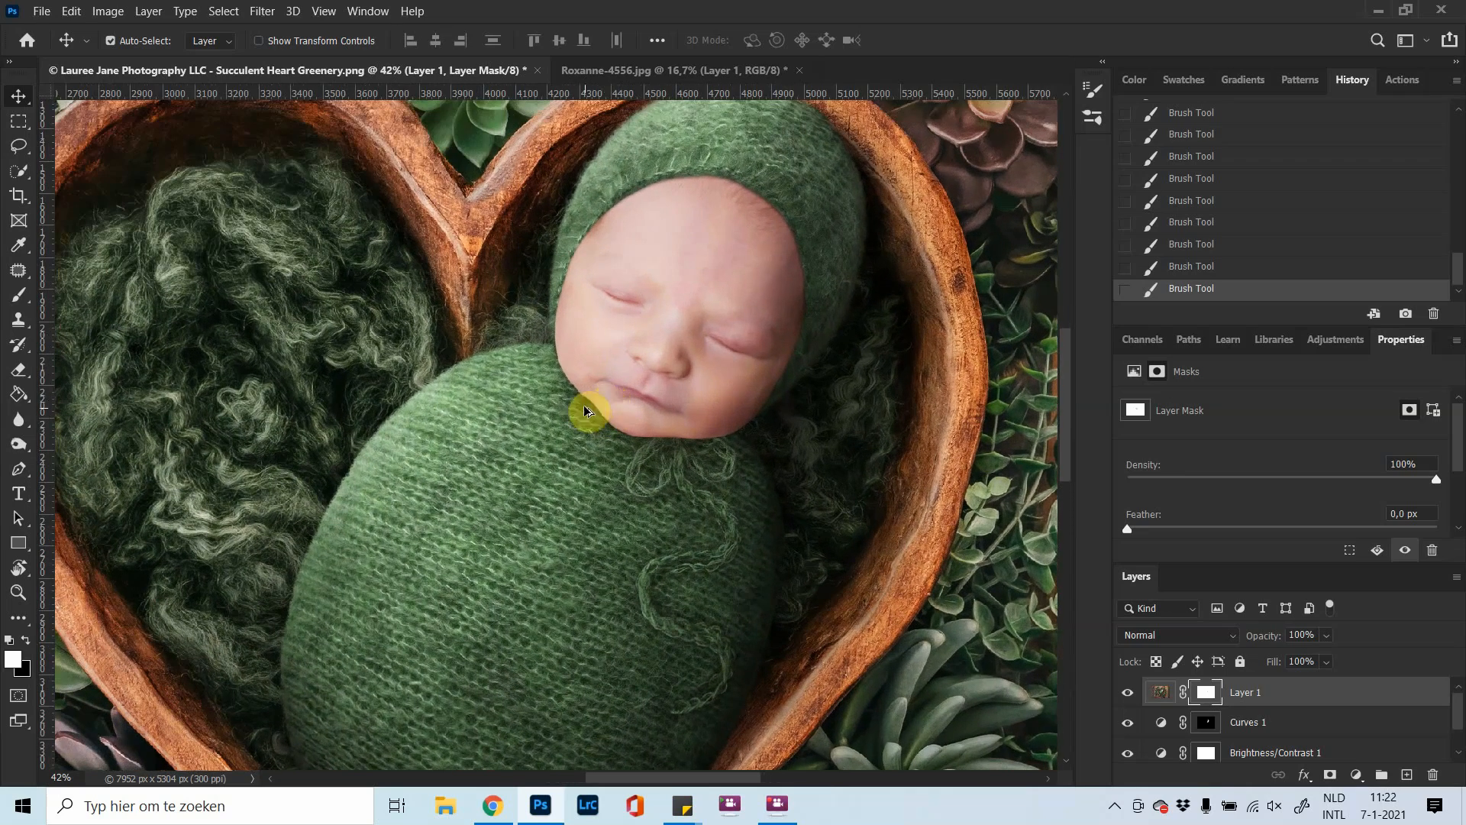
scroll(611, 413, up, 3)
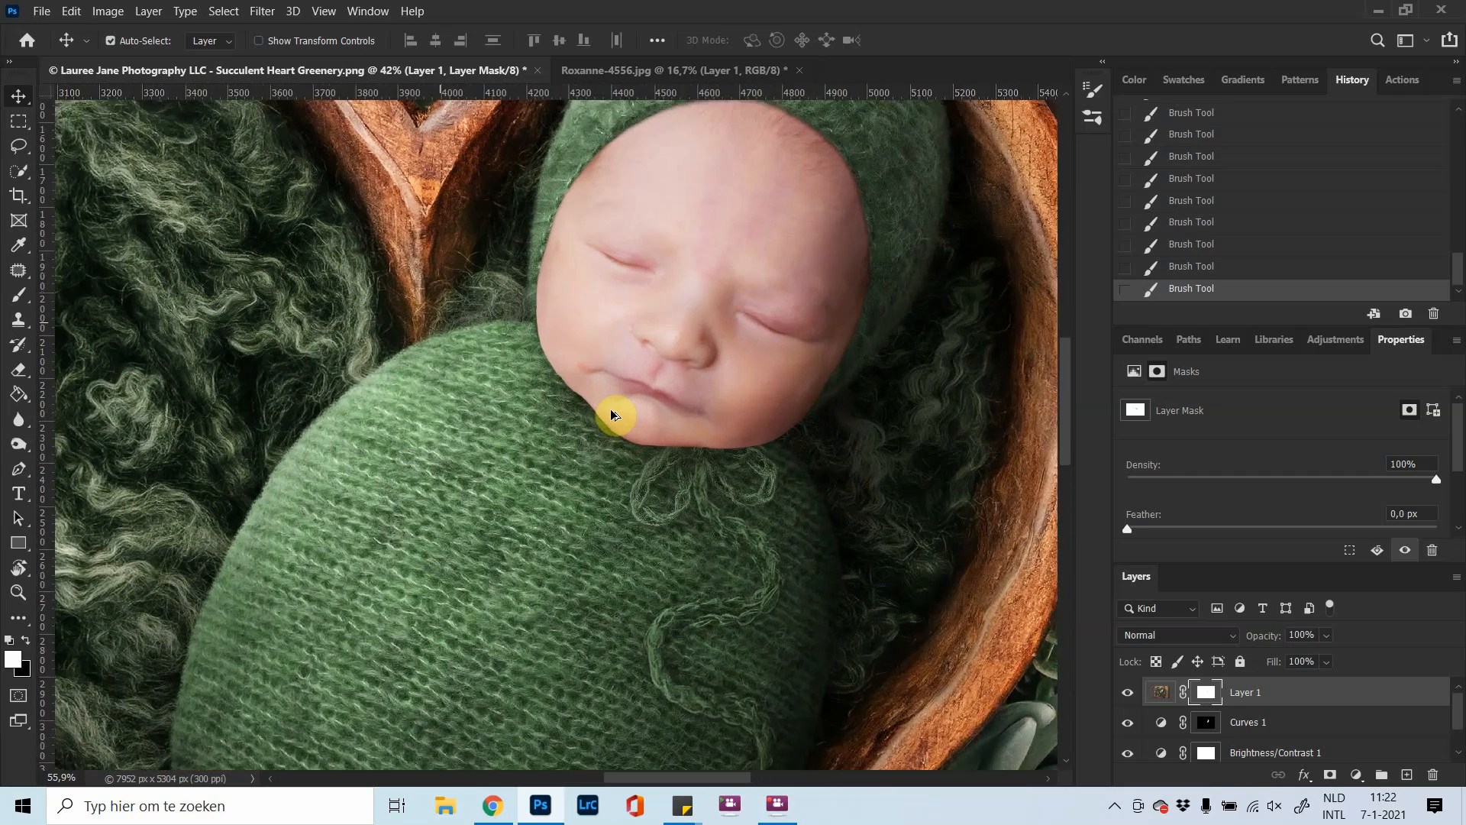
scroll(611, 414, up, 1)
scroll(611, 414, down, 4)
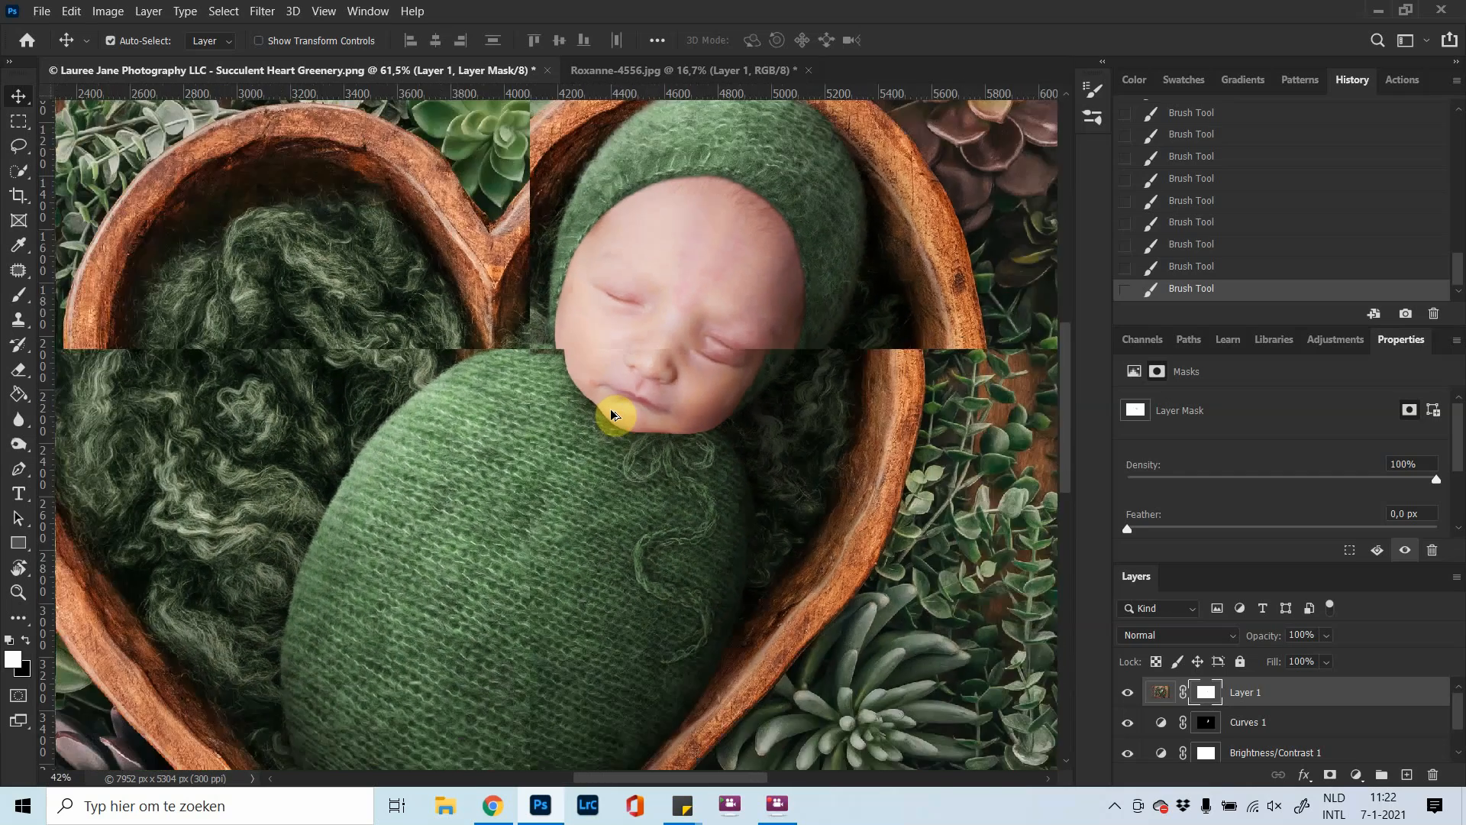
scroll(611, 415, down, 5)
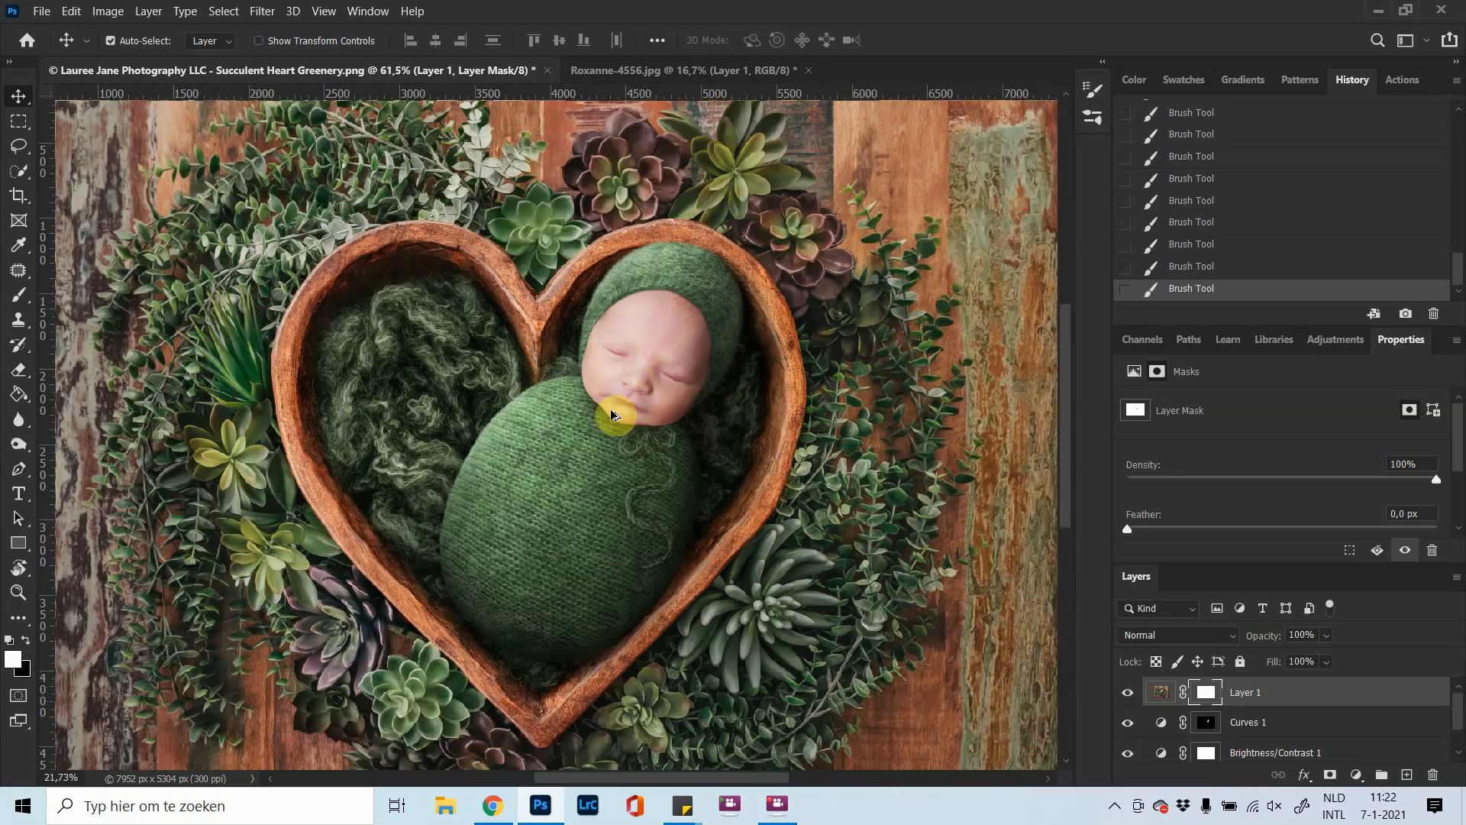
scroll(610, 414, down, 1)
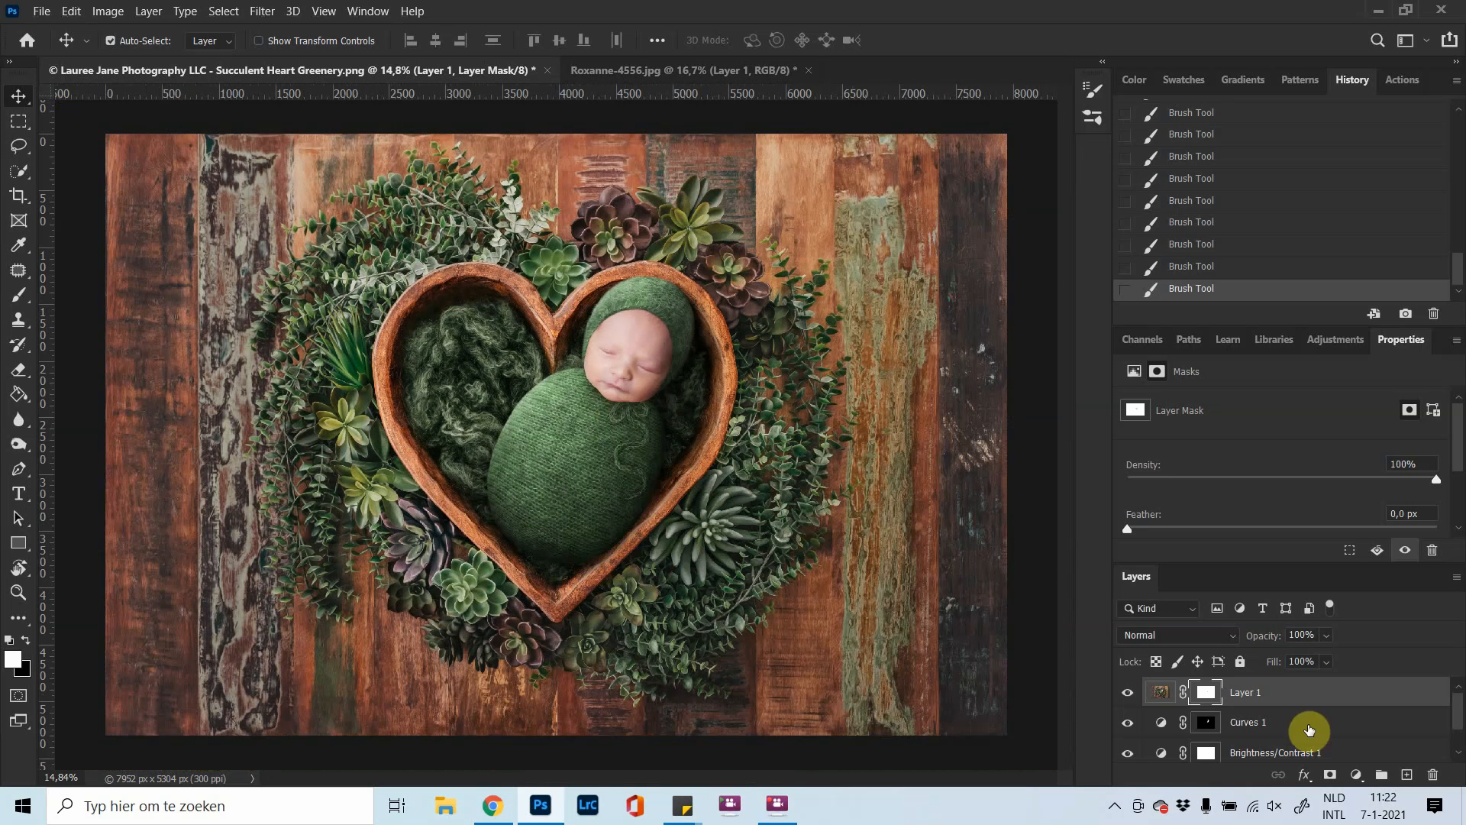
Run the Lighten Skin Reds action on Layer 2, the newborn face layer, and dismiss its message
scroll(1291, 731, down, 1)
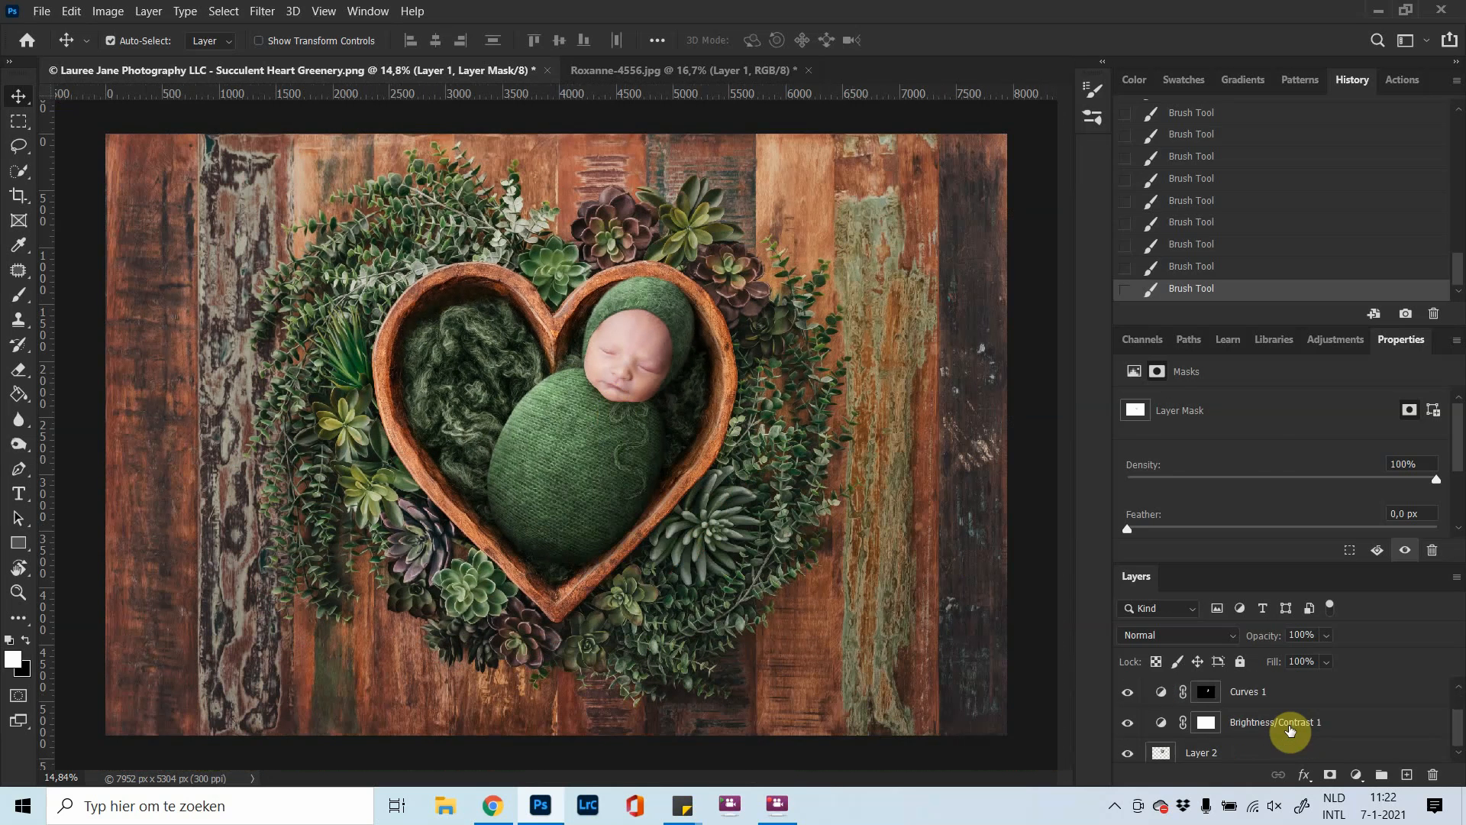
click(1161, 745)
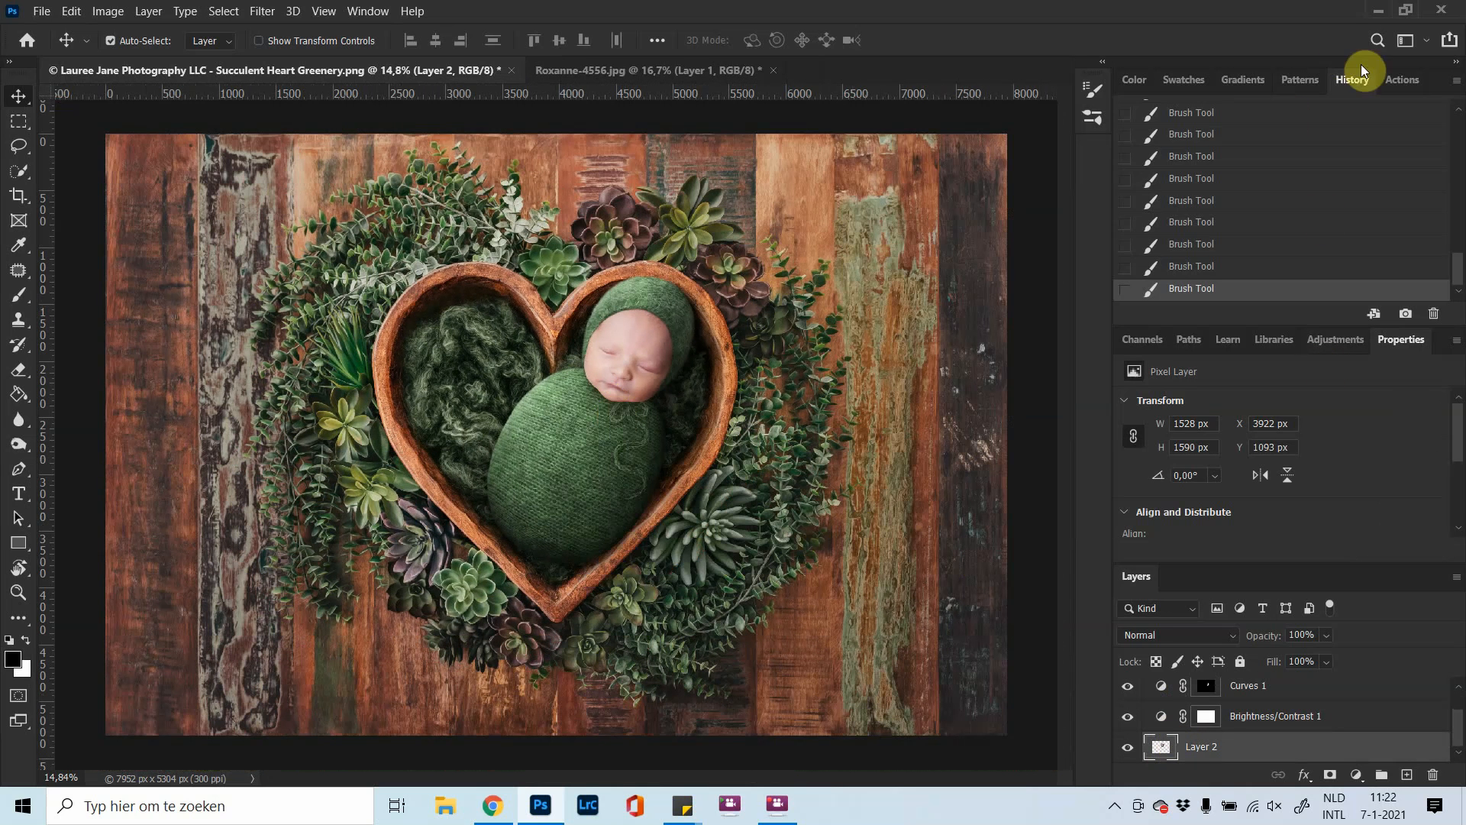
click(1387, 86)
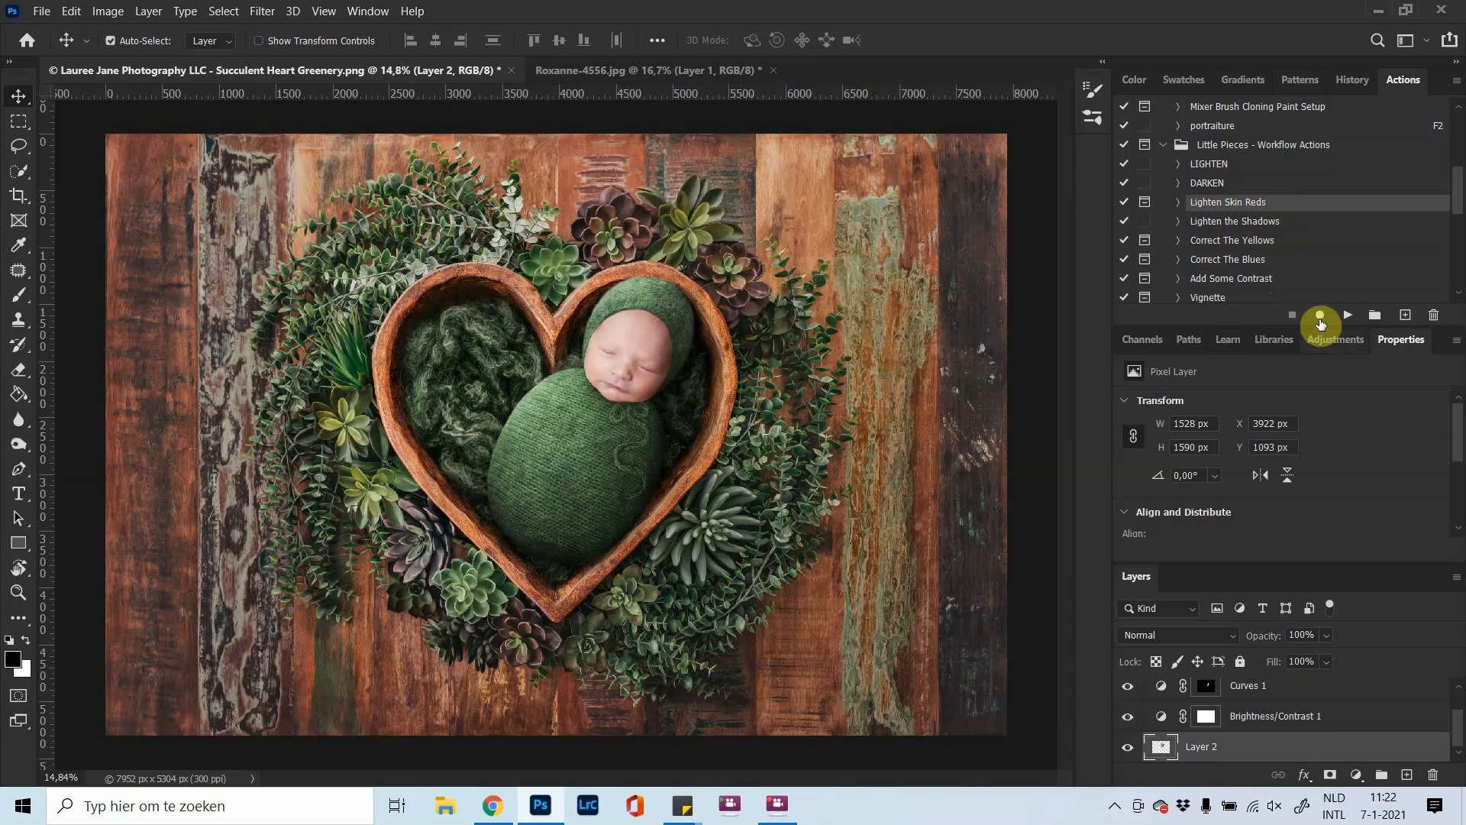
click(1348, 315)
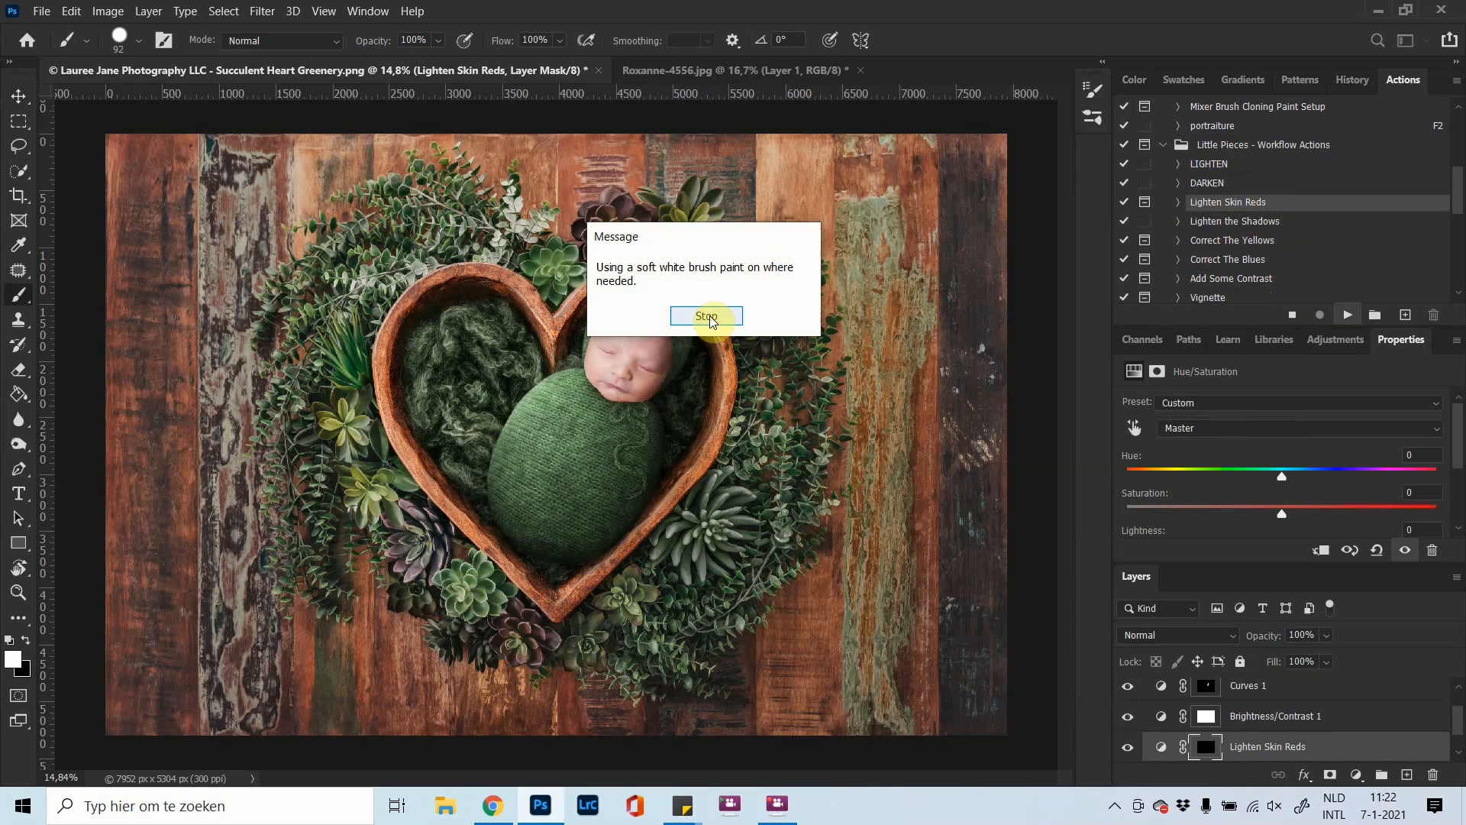
click(707, 316)
Paint white on the Lighten Skin Reds mask over the newborn's red facial skin, using a soft brush at 50% opacity and 0% hardness
scroll(639, 368, up, 5)
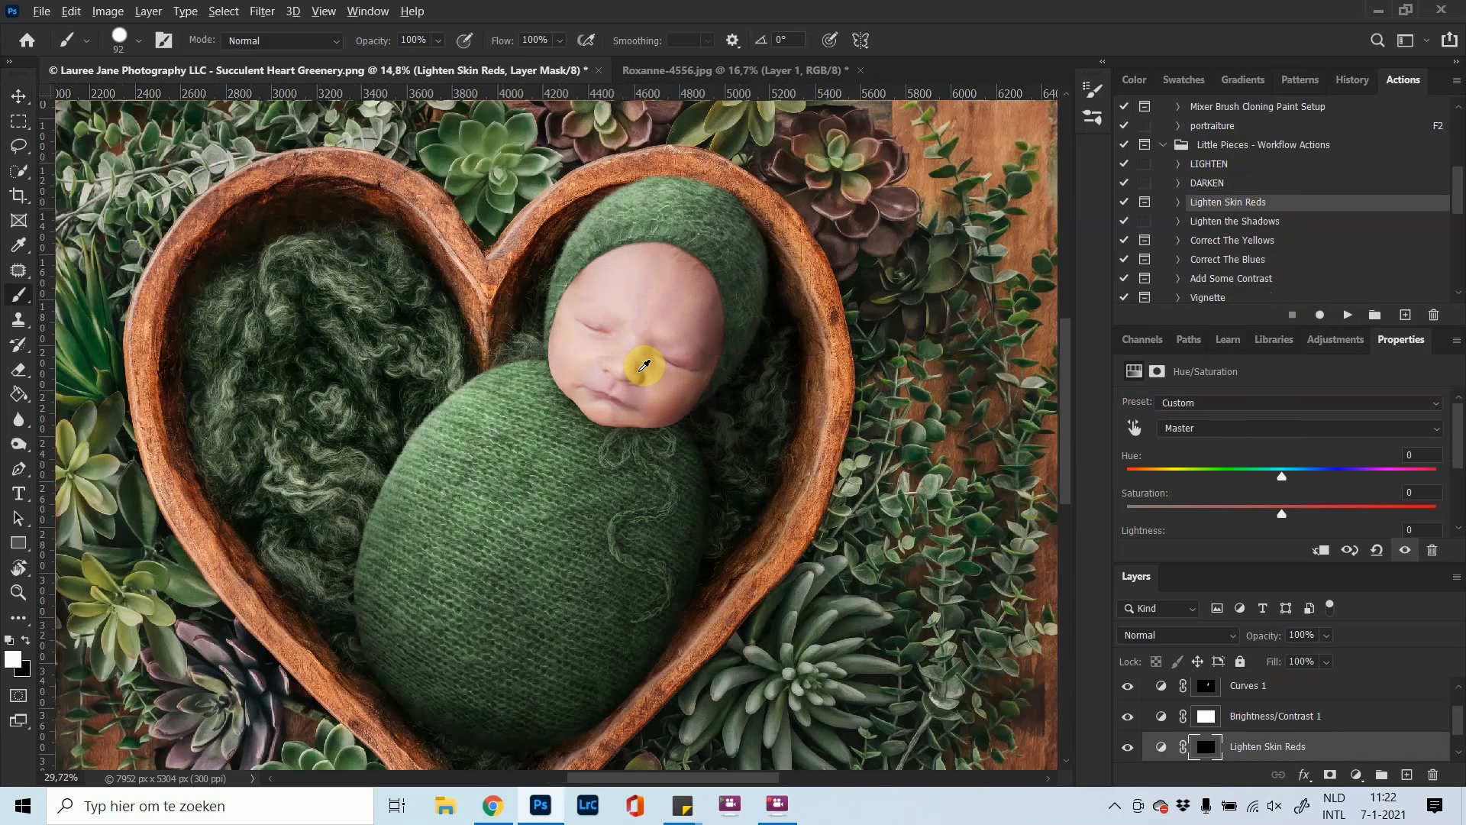
scroll(643, 367, up, 3)
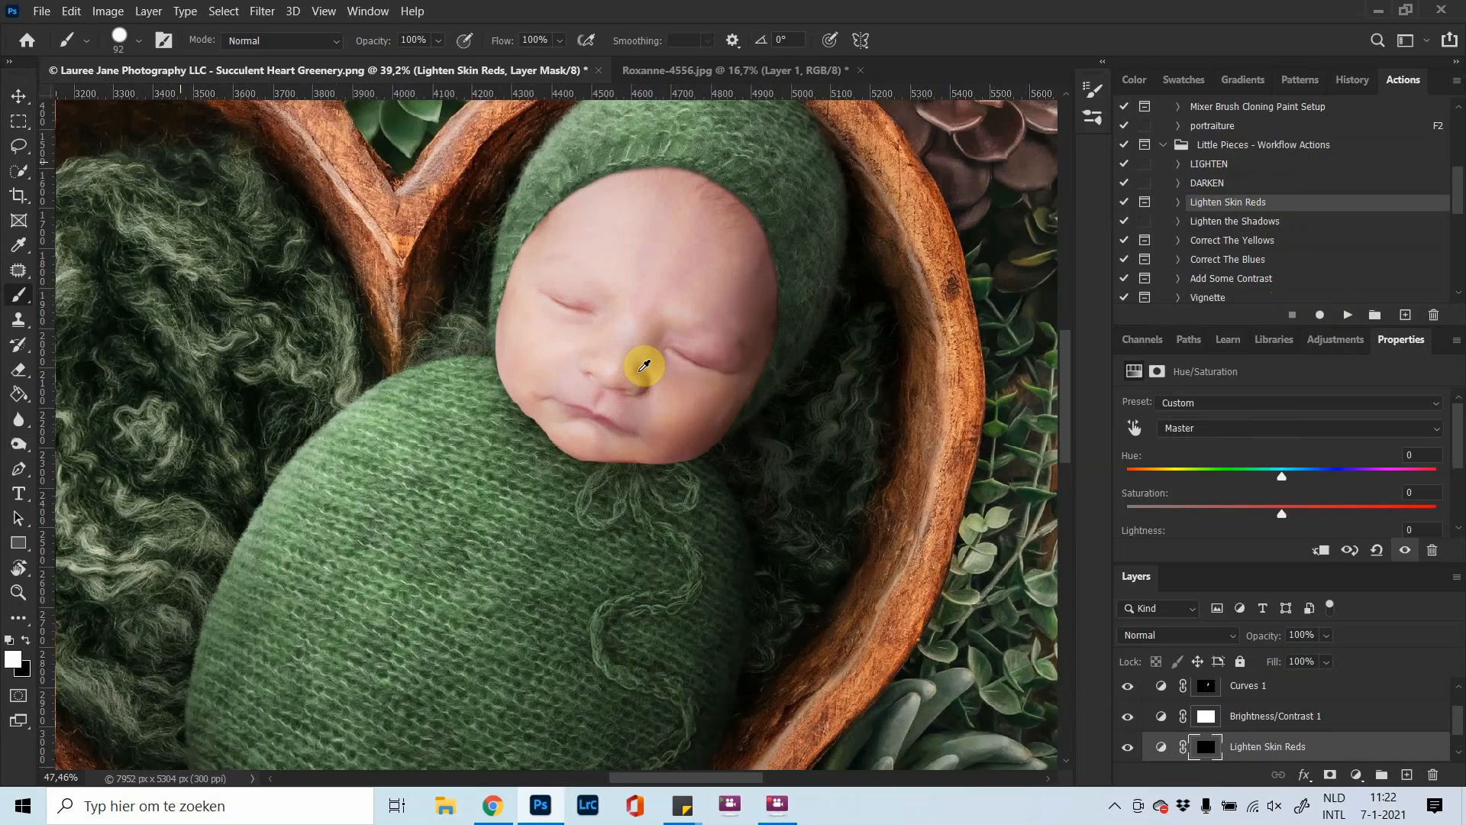
scroll(644, 367, up, 2)
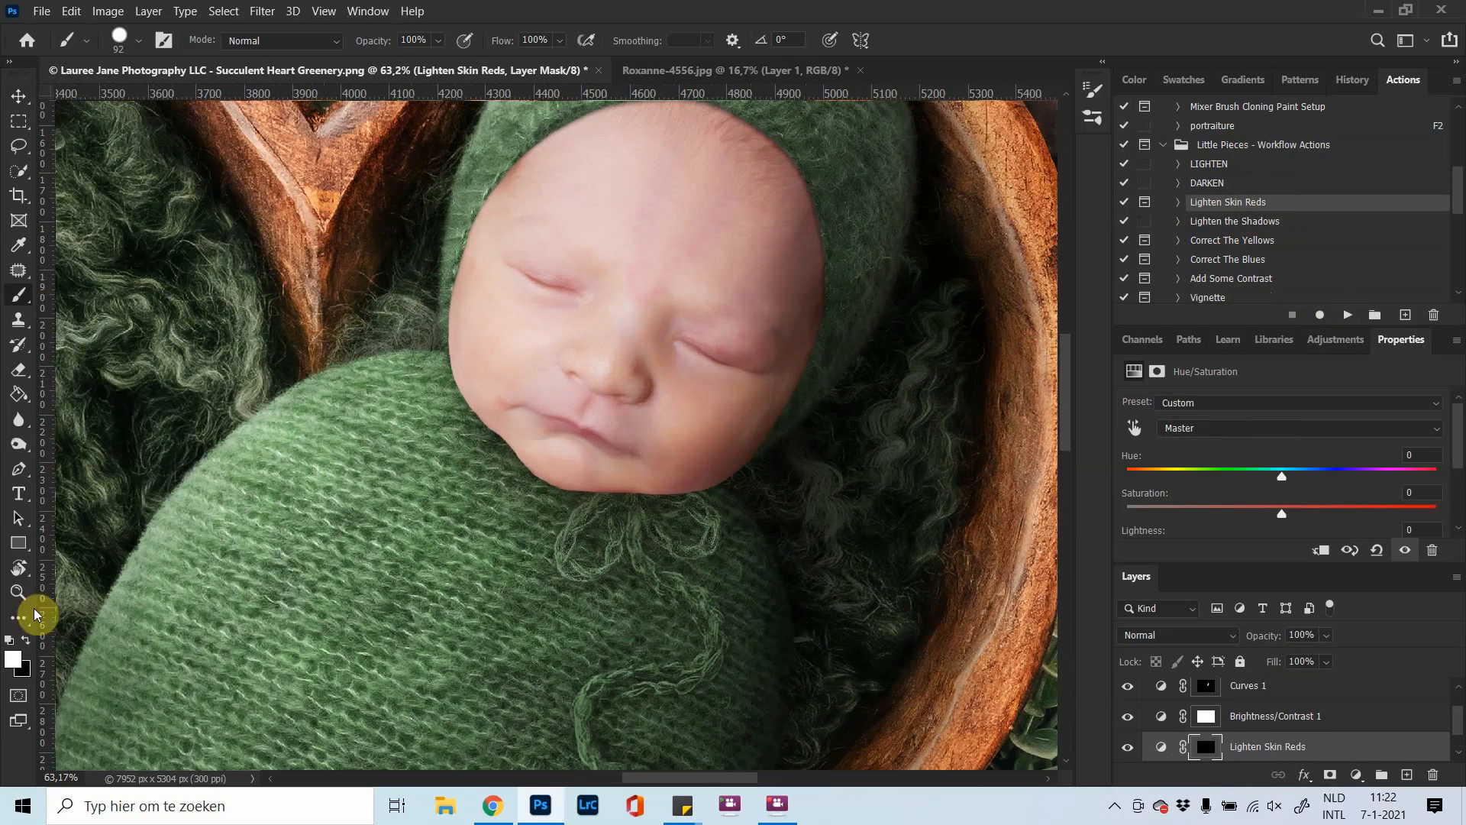
drag(616, 500, 638, 517)
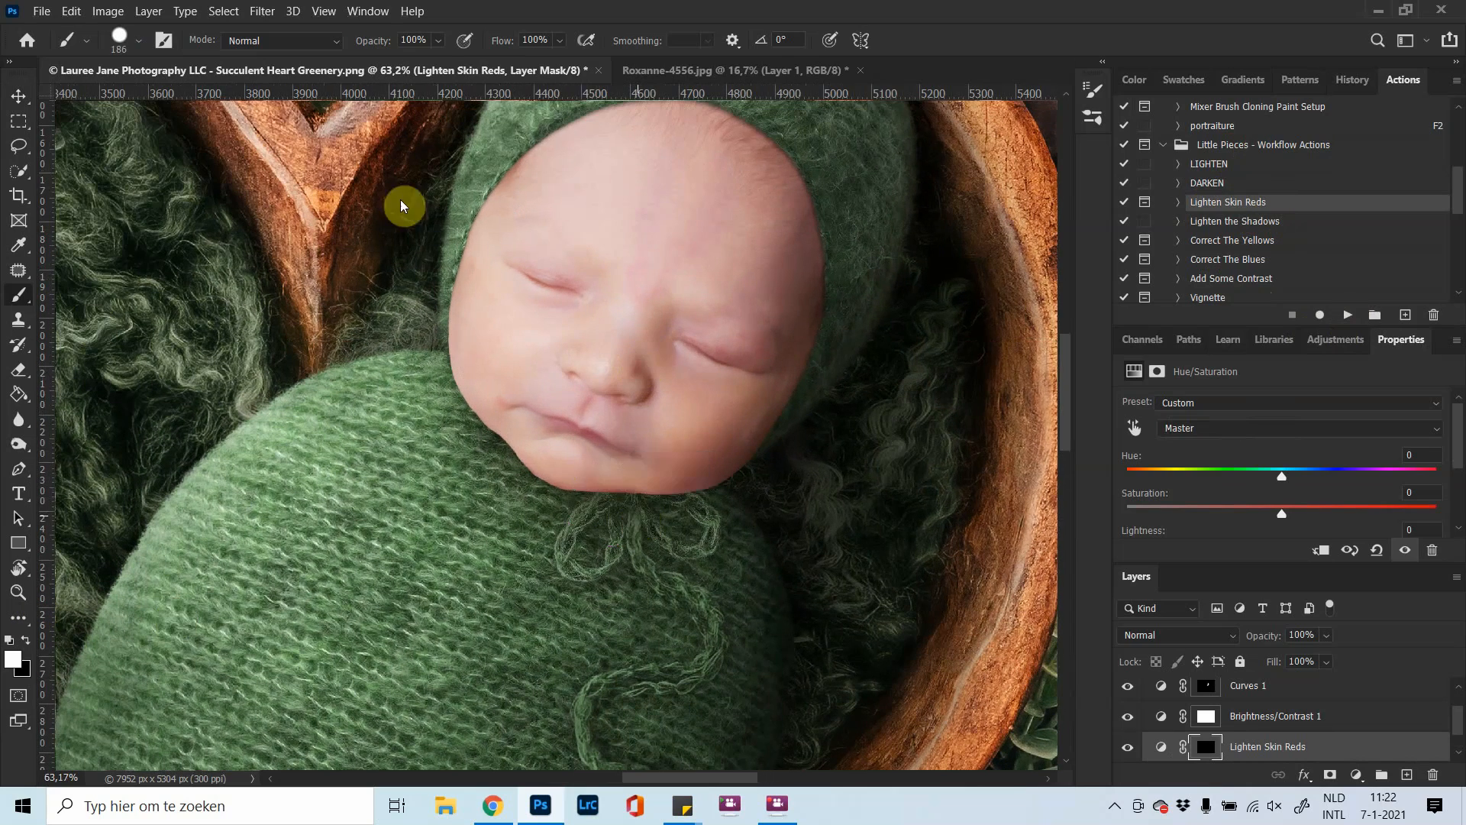
drag(440, 48, 387, 67)
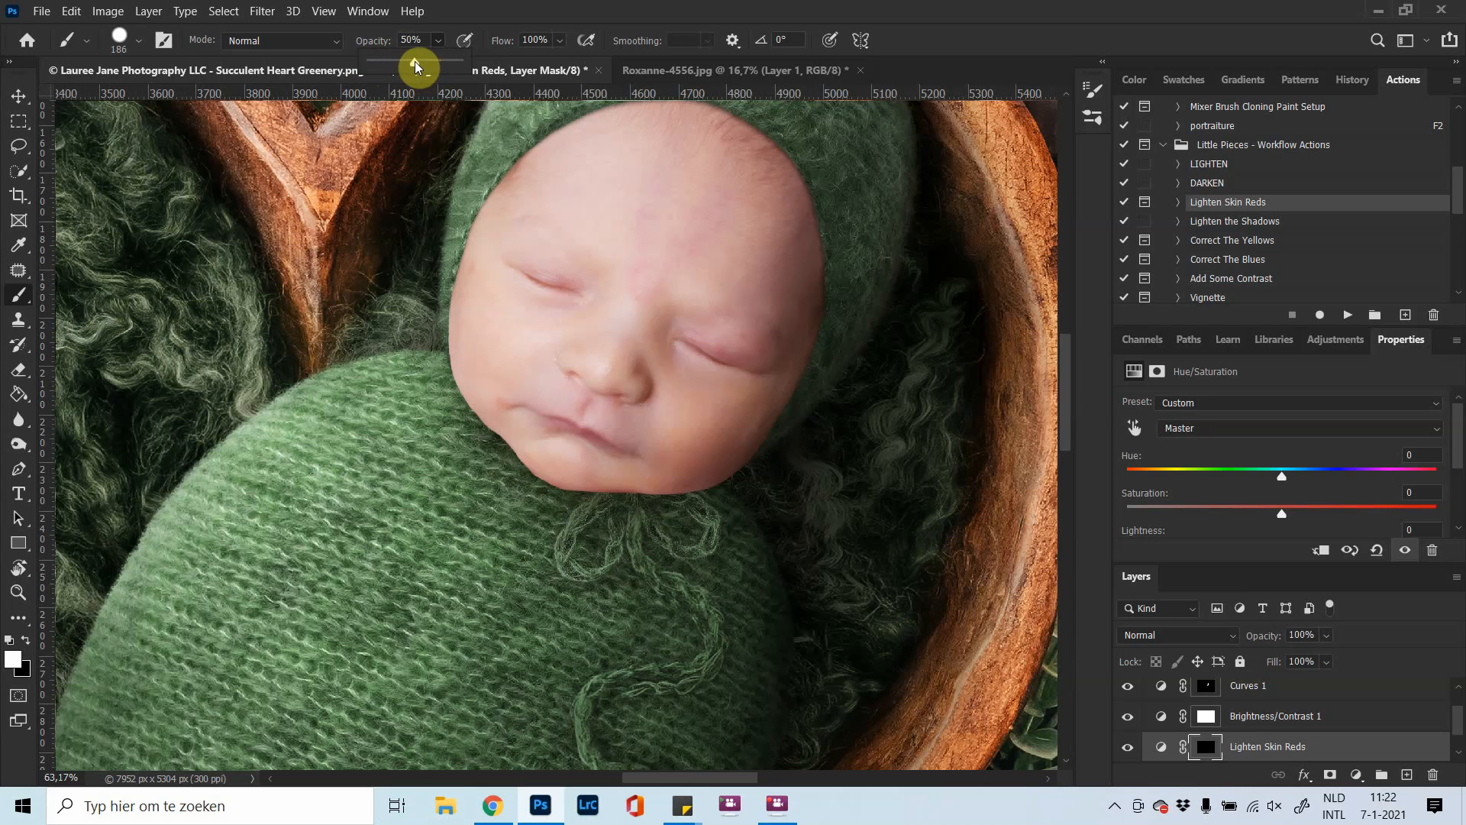
drag(706, 288, 794, 321)
click(130, 46)
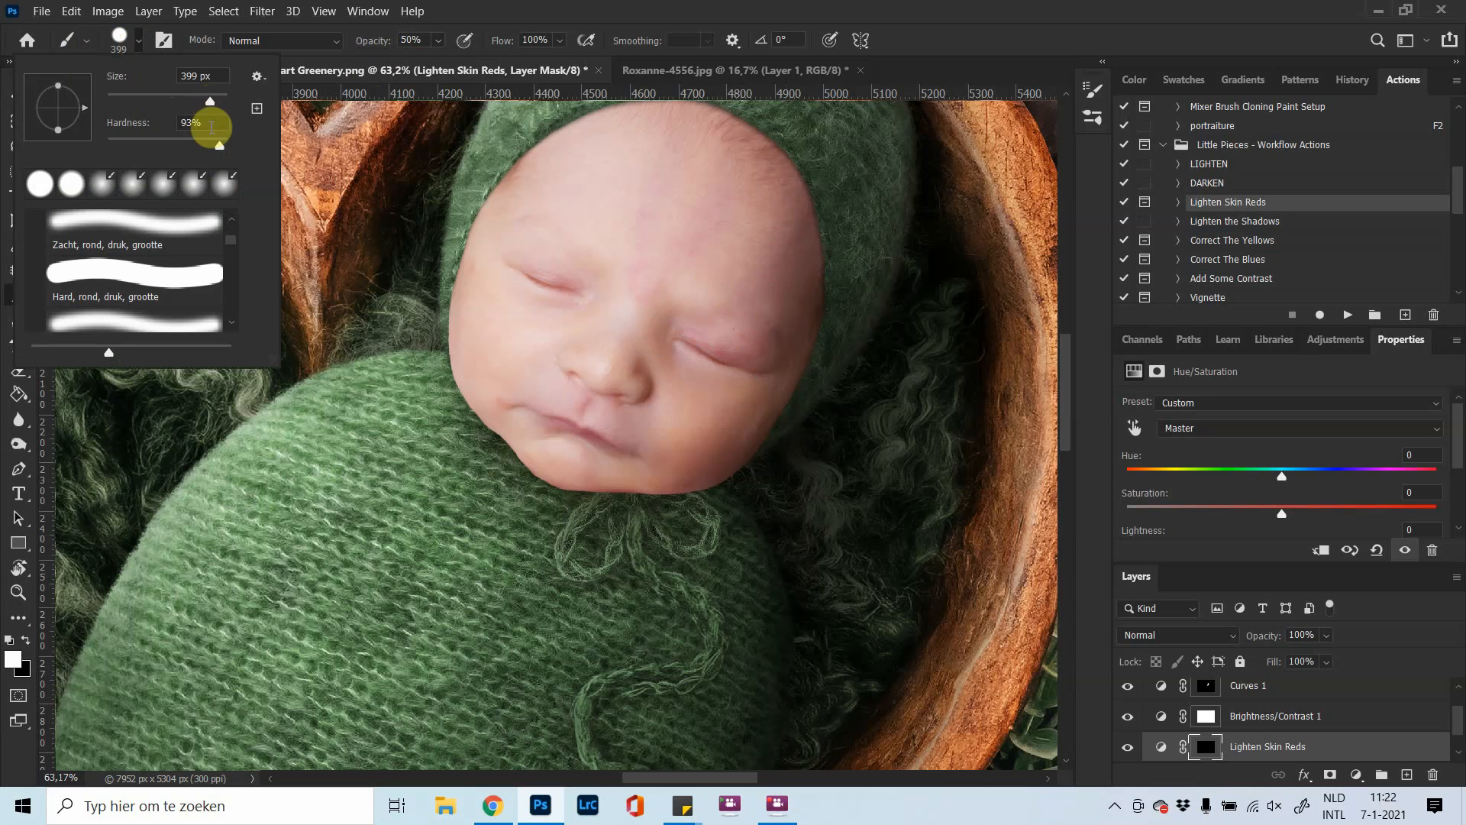
drag(220, 148, 107, 145)
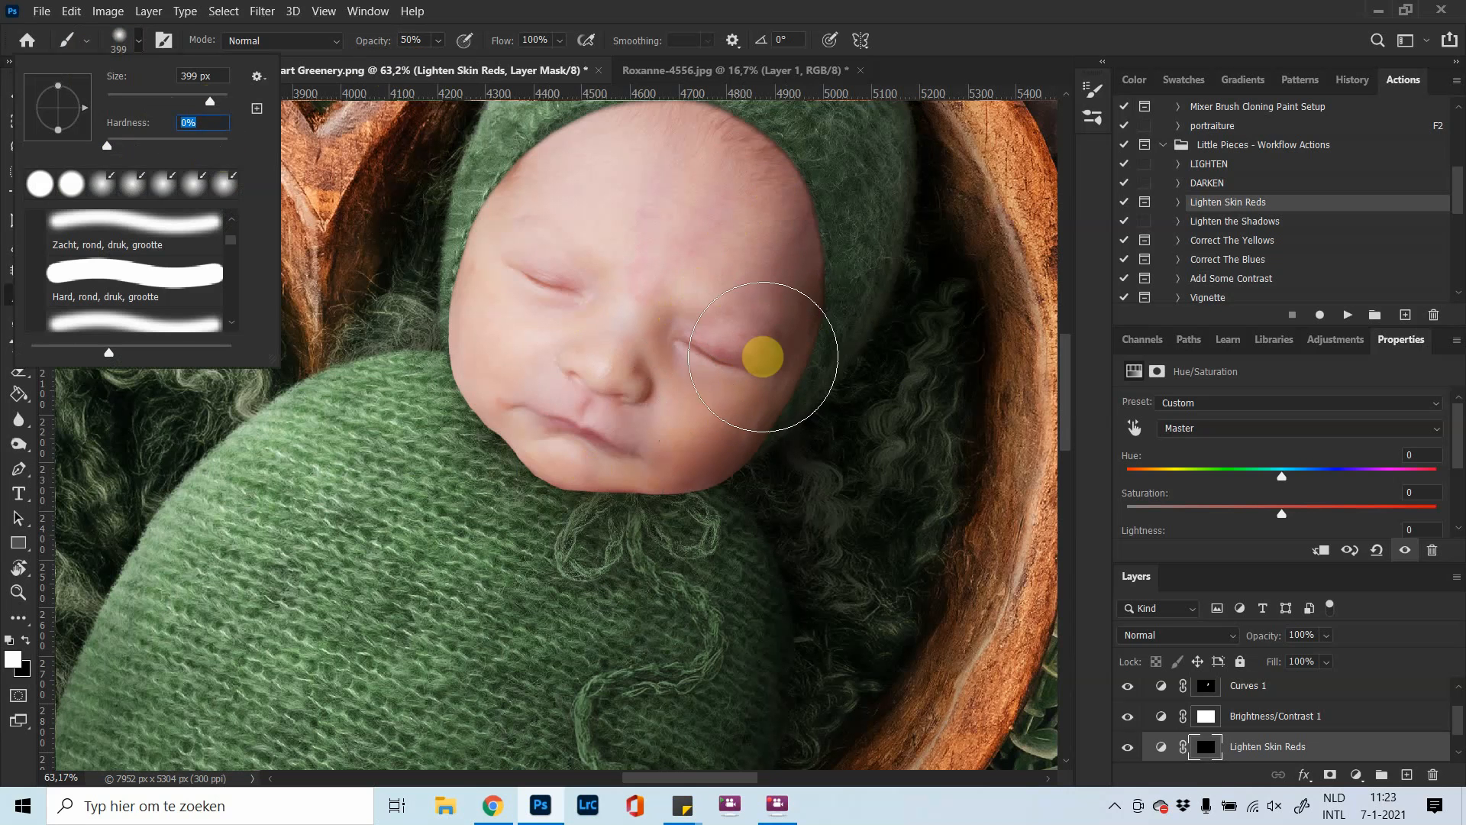
drag(676, 307, 630, 293)
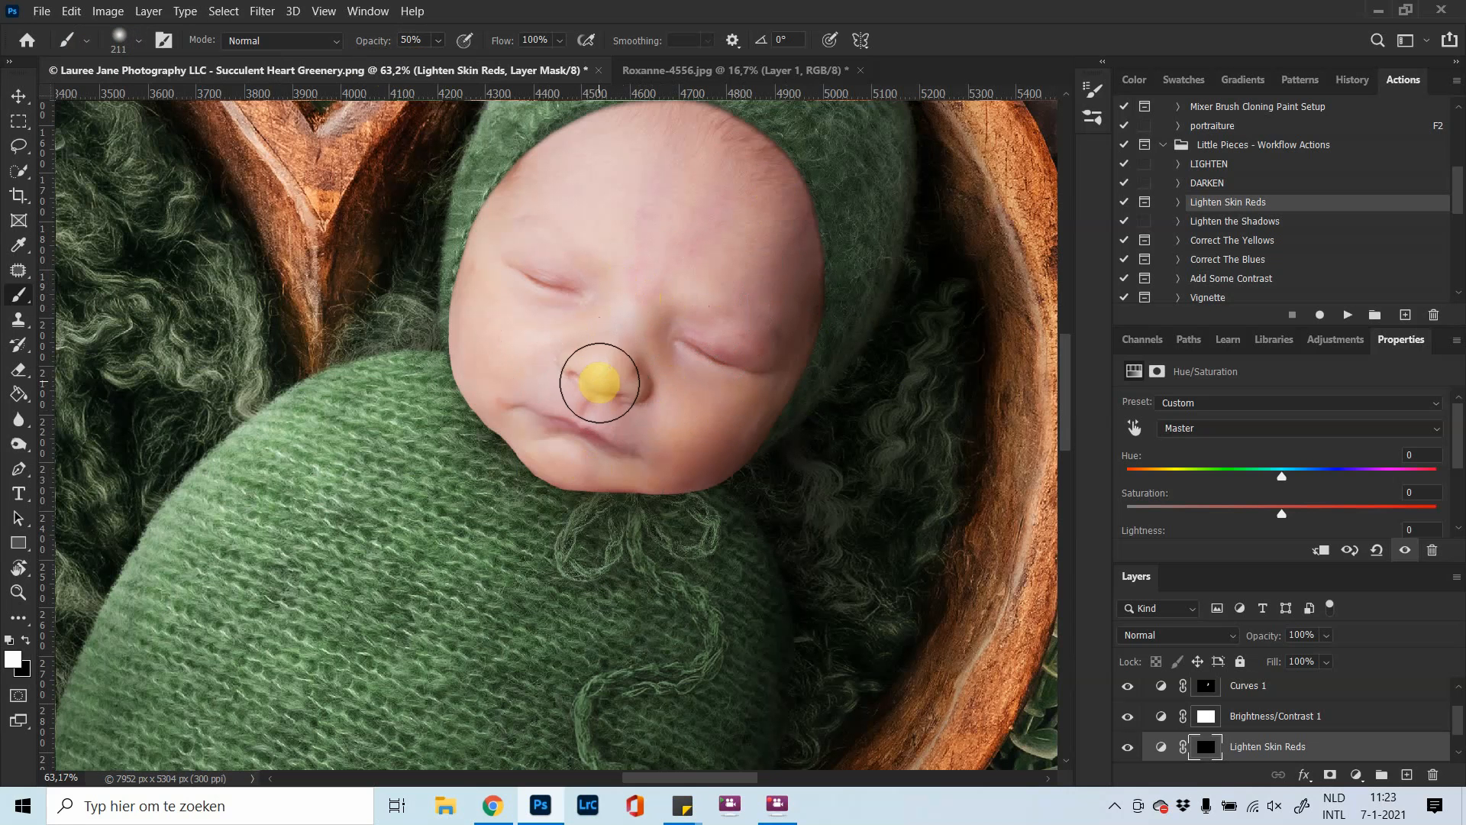
drag(717, 329, 697, 329)
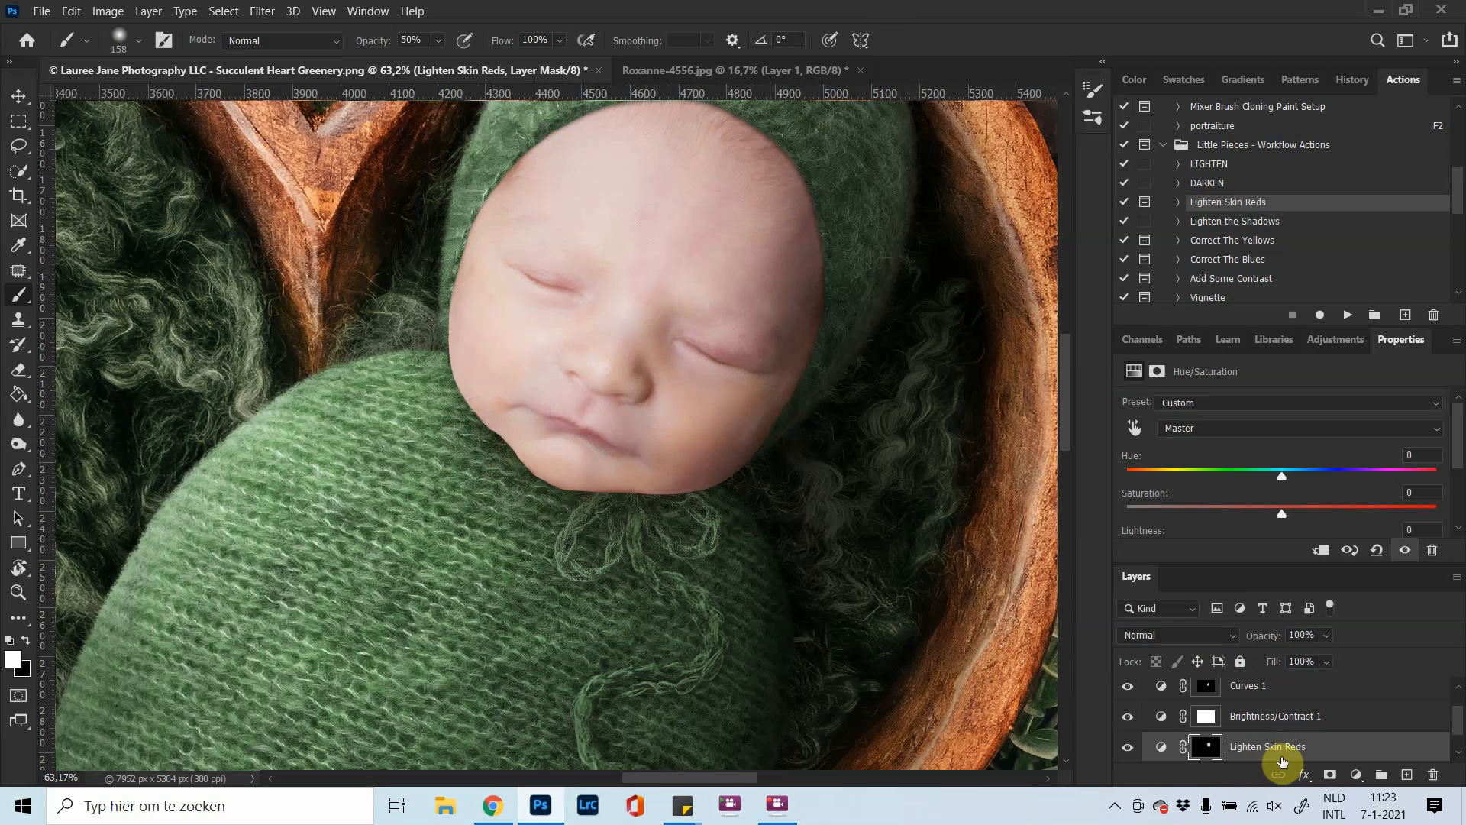
Run the Lighten Skin Reds action a second time on Layer 2 and dismiss its message
scroll(1282, 756, down, 2)
click(1244, 747)
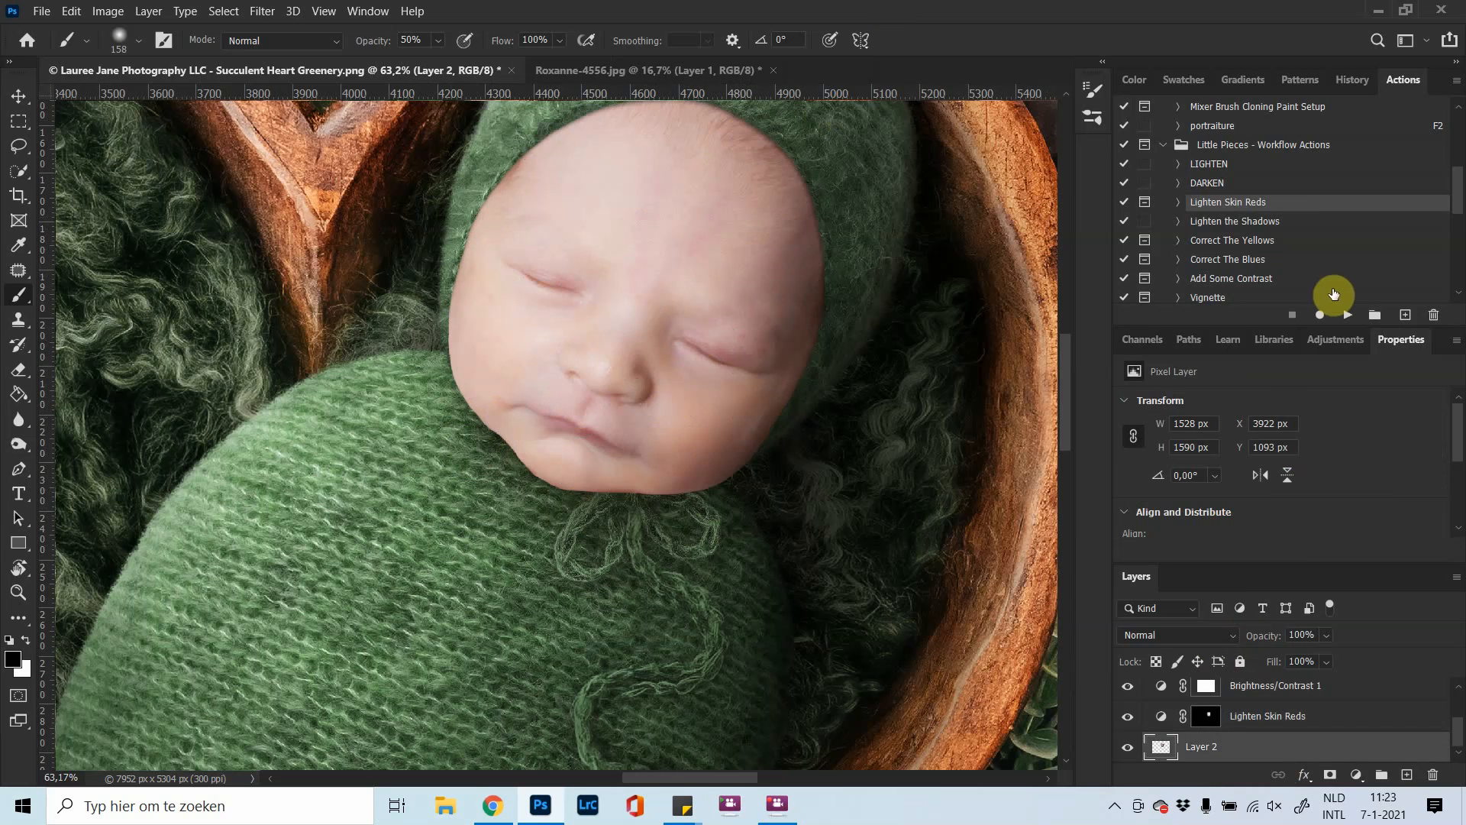
click(1347, 315)
click(721, 317)
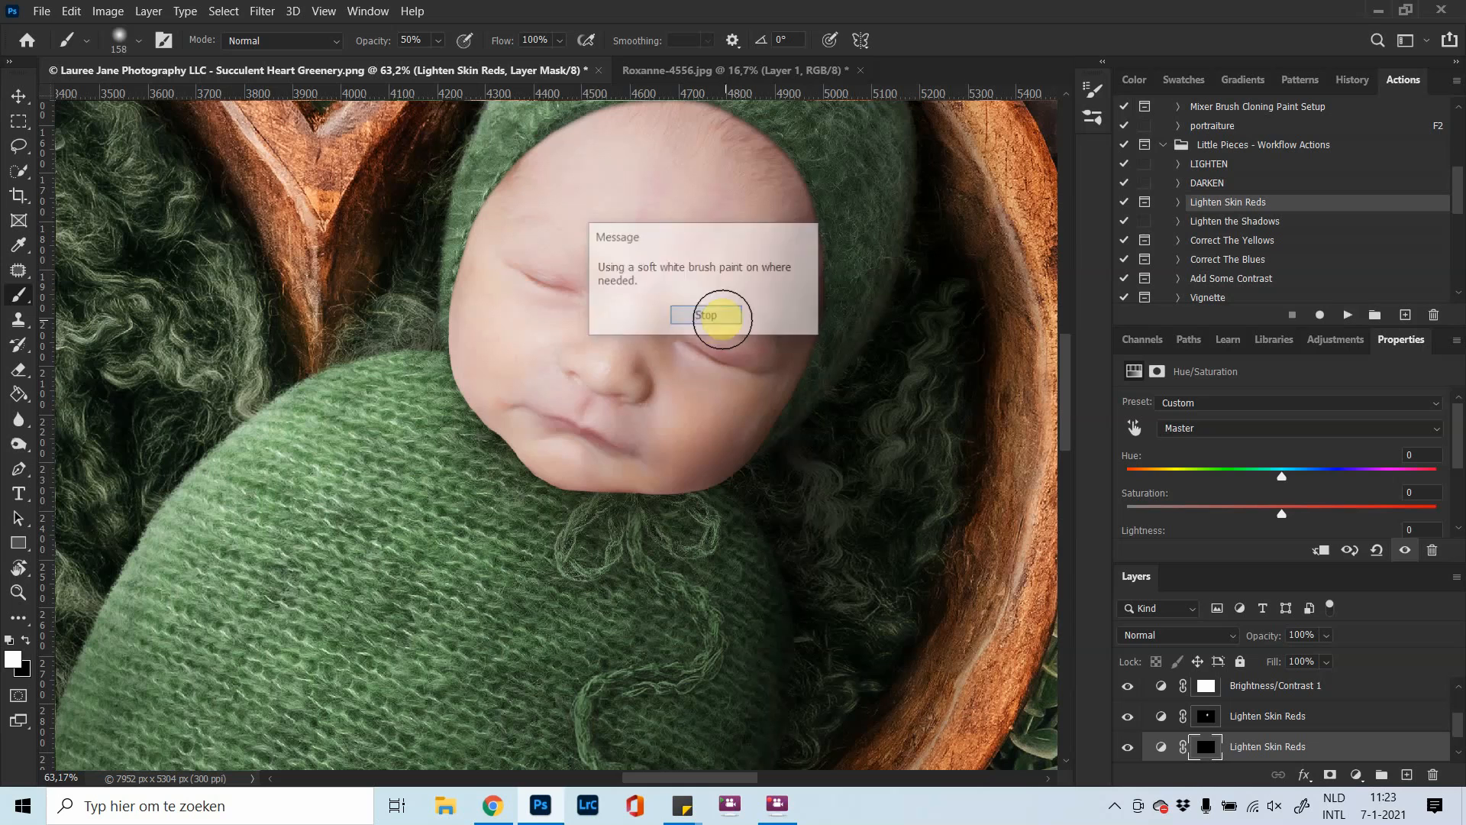
Paint white on the new Lighten Skin Reds mask around the newborn's closed eye with a 118 px soft brush at 39% opacity
alt+right_click(708, 258)
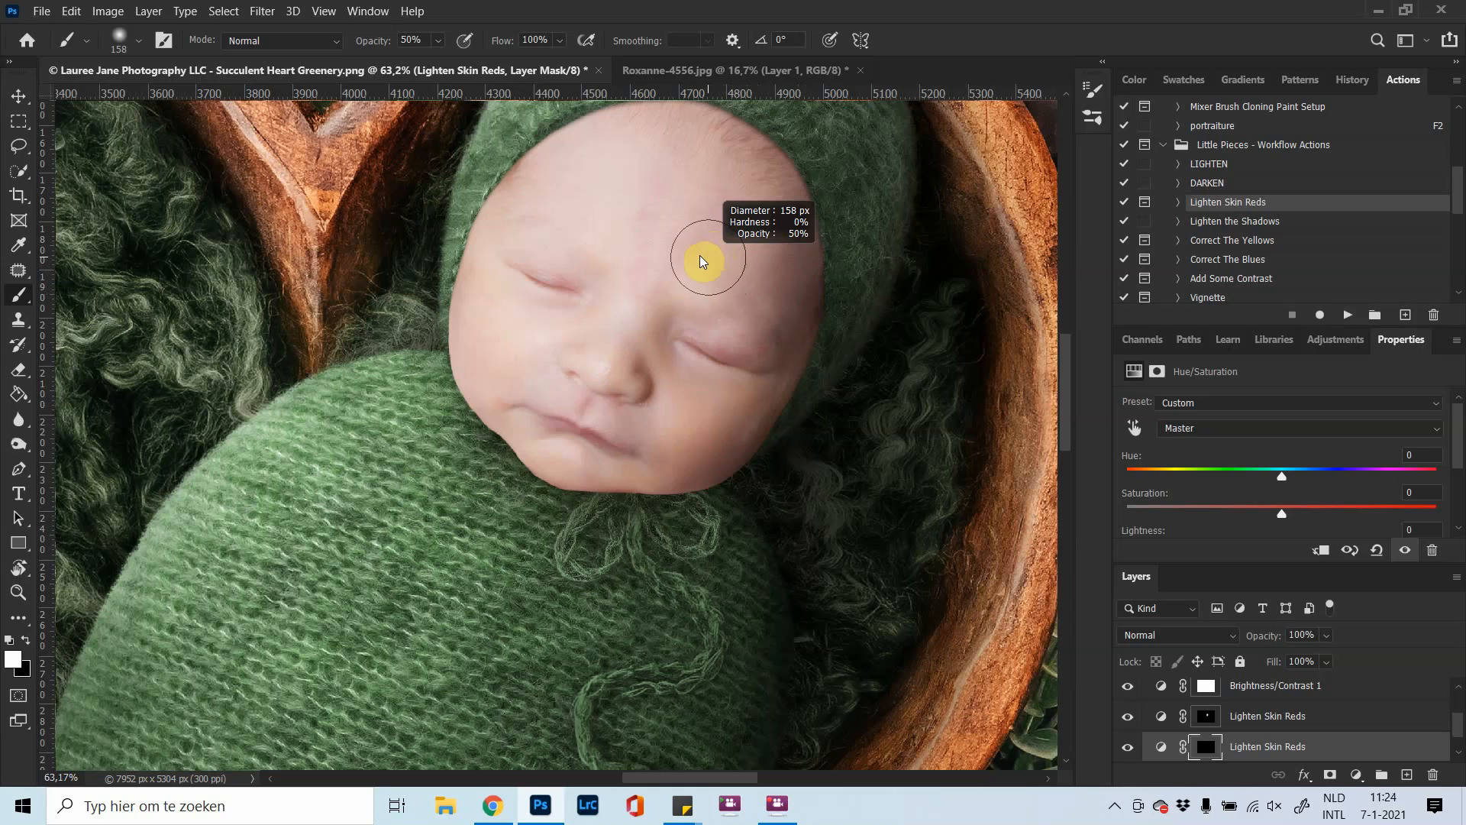
scroll(695, 267, up, 4)
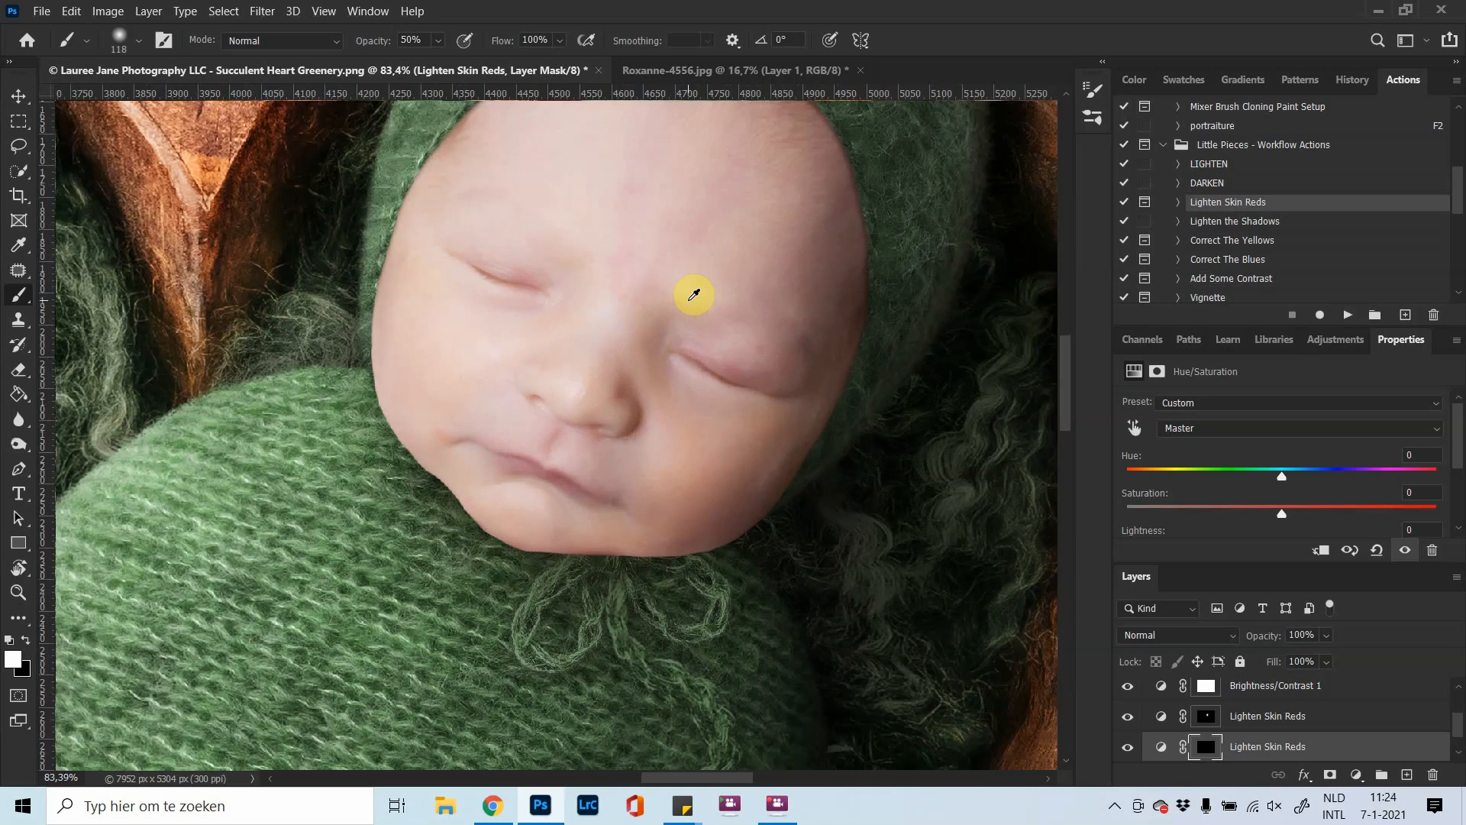
scroll(695, 295, down, 3)
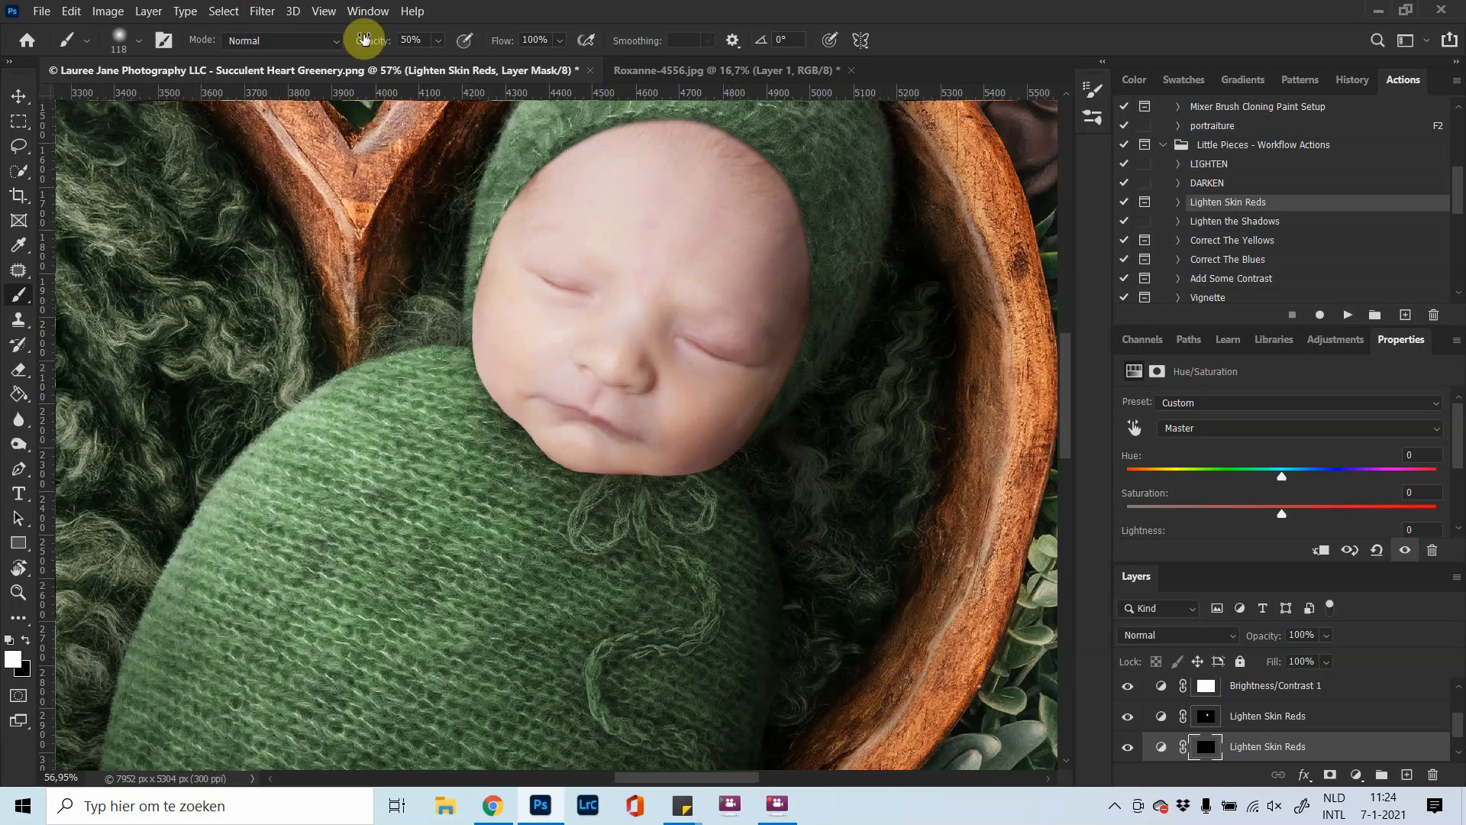
click(438, 39)
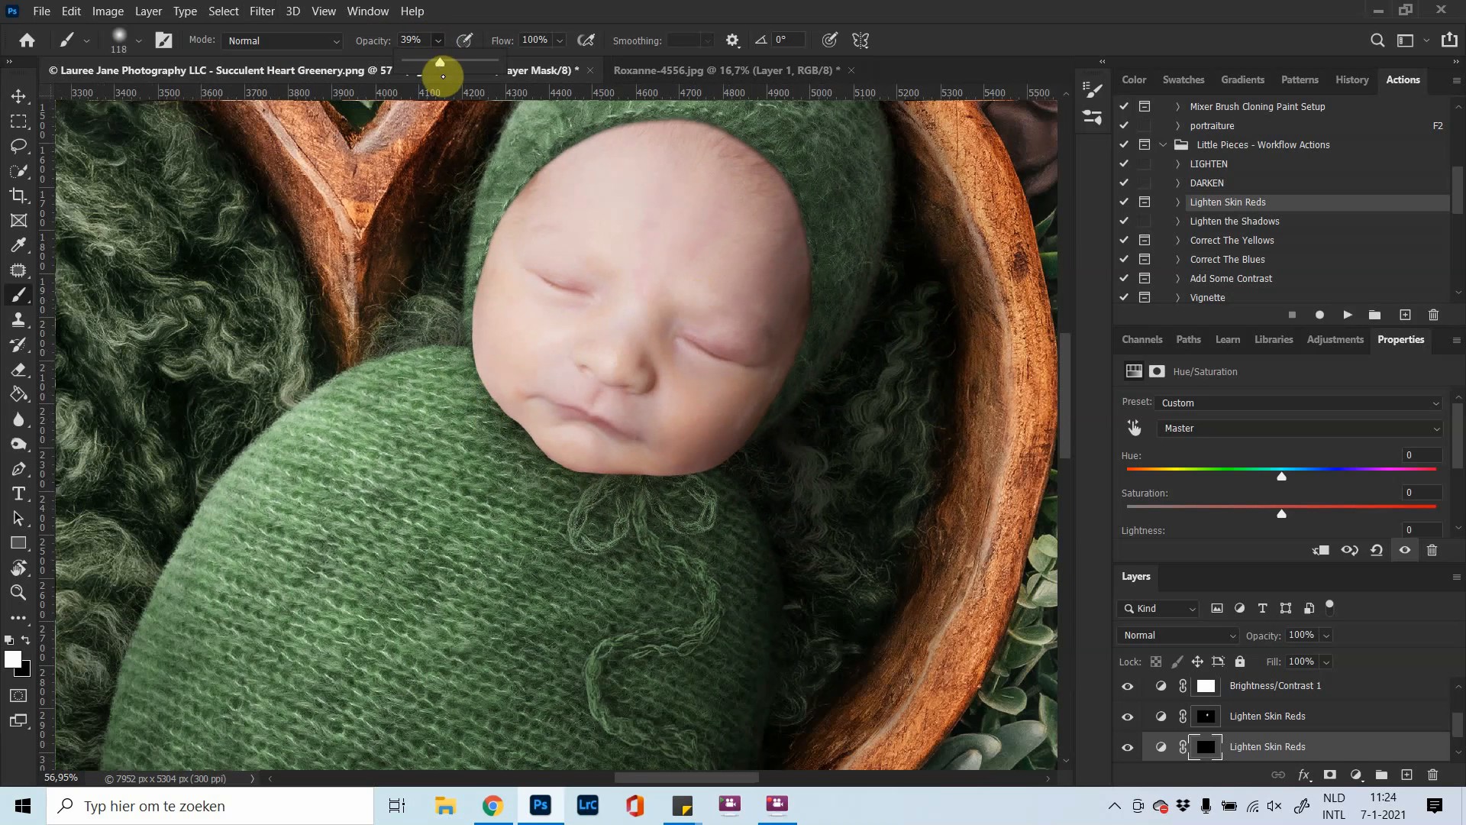
click(695, 333)
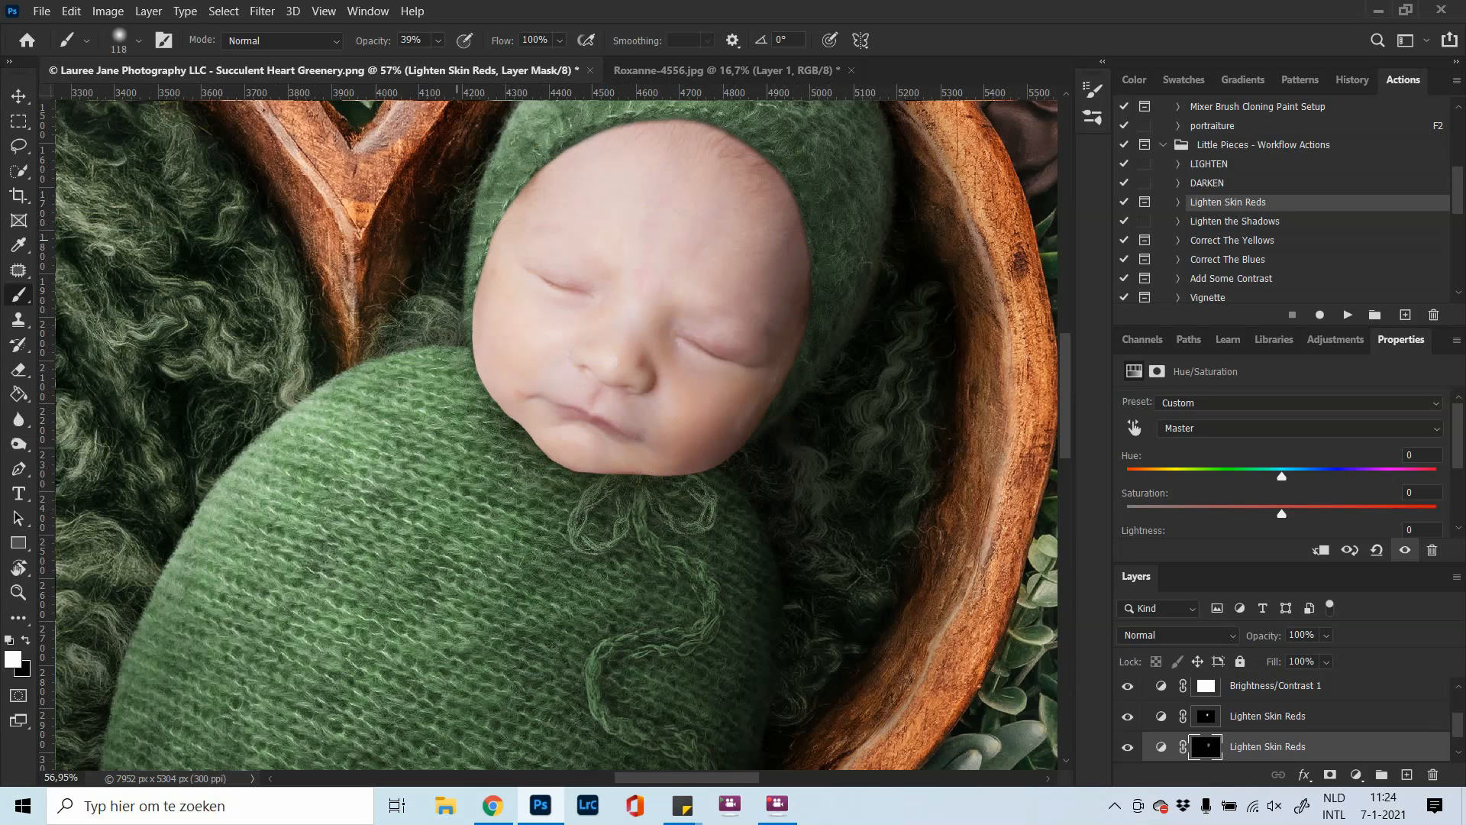
Add a Photo Filter adjustment directly above Layer 2, using Warming Filter (85) at 25% density
scroll(1268, 735, down, 1)
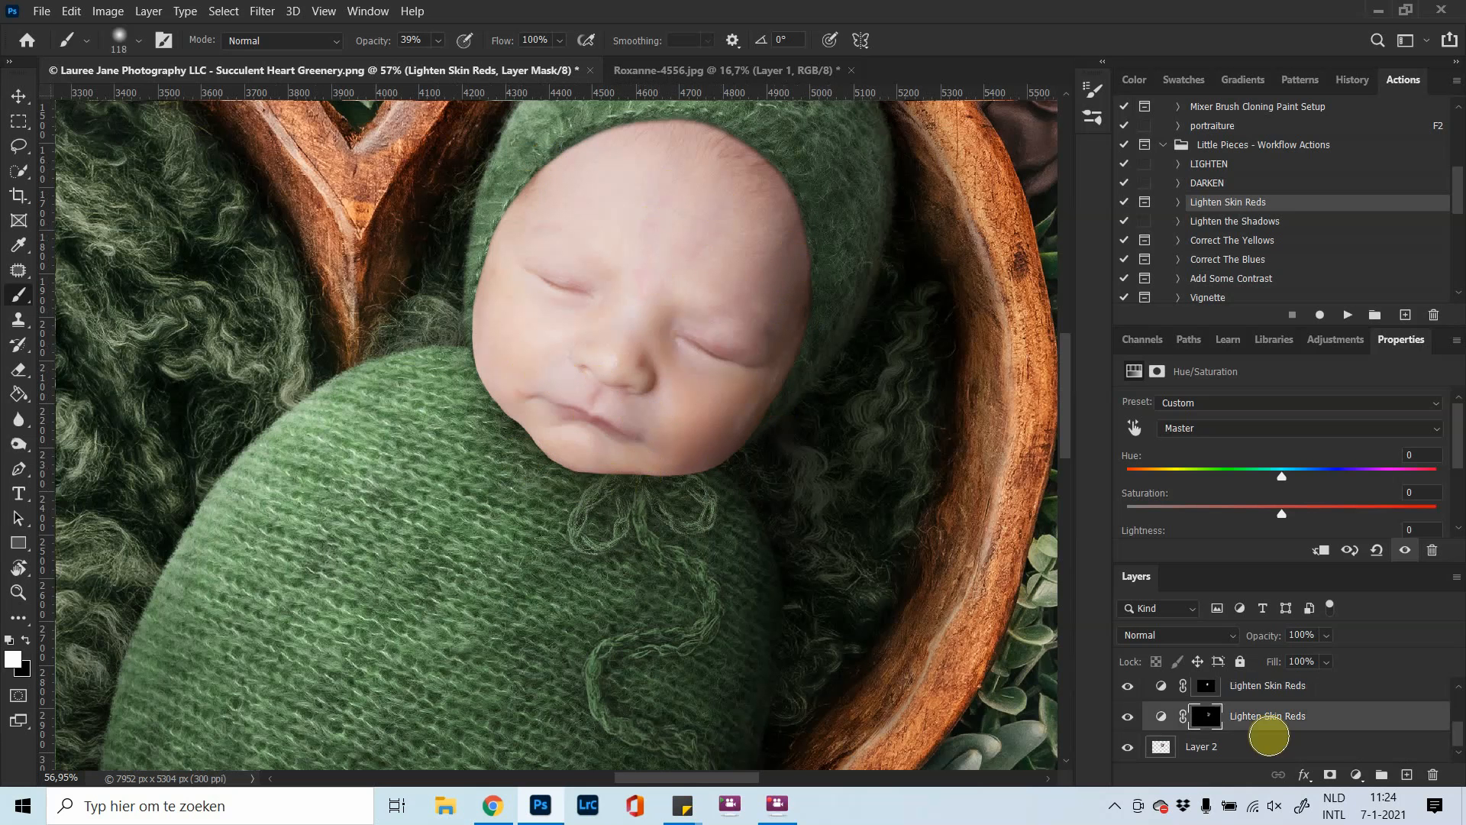
click(1266, 745)
click(1321, 342)
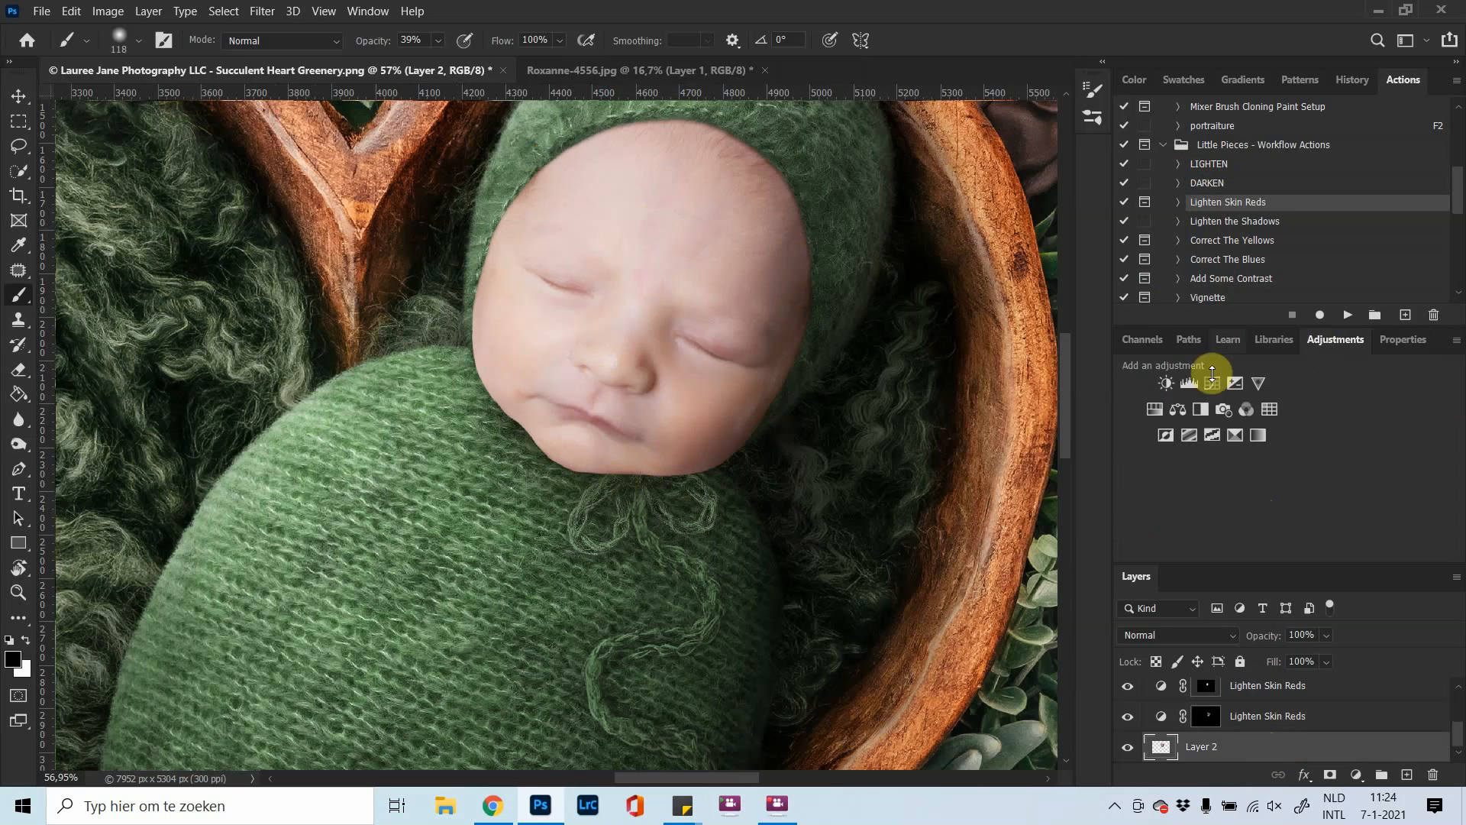
click(1221, 410)
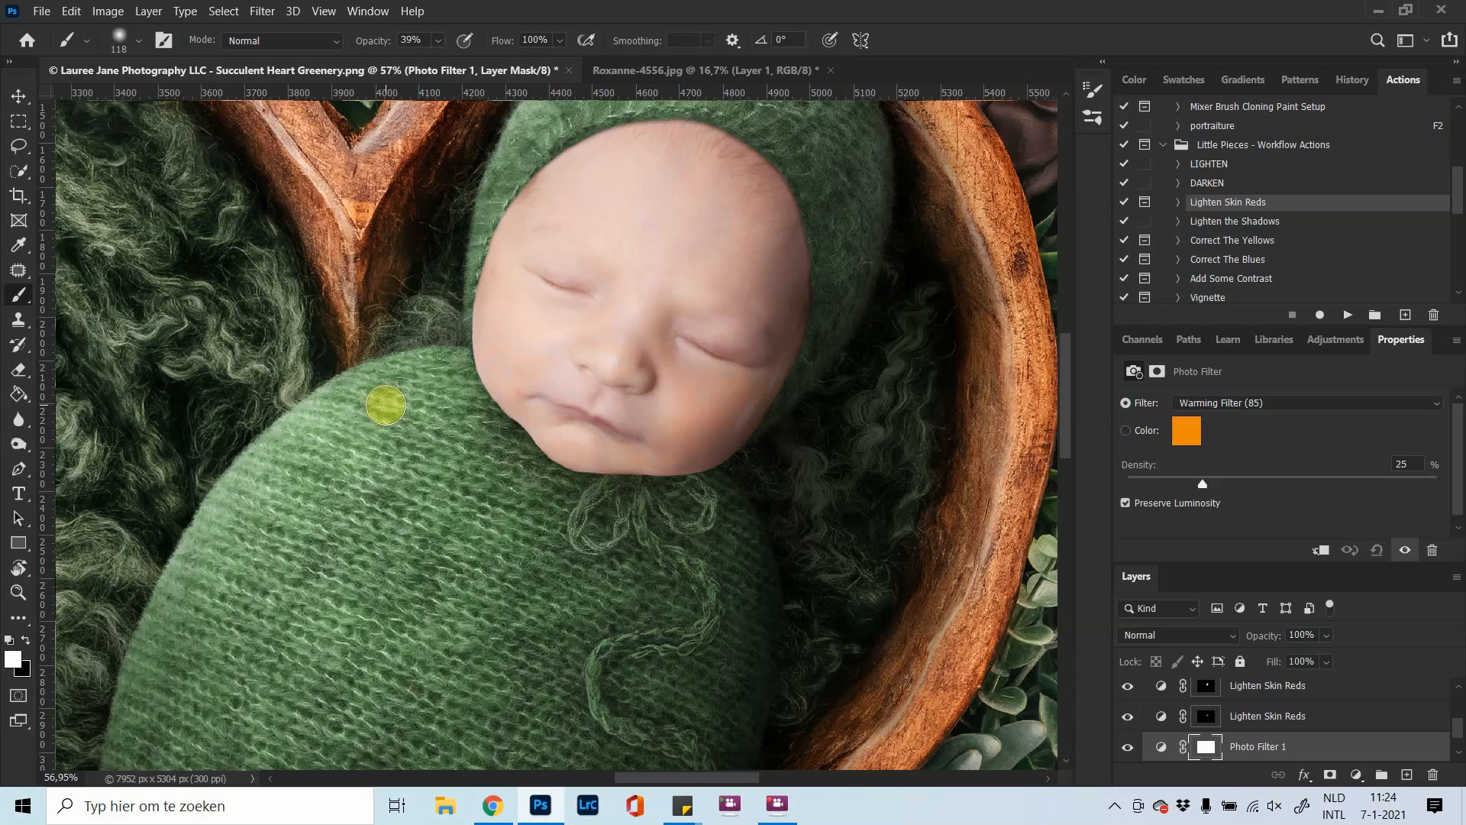
Examine the warmed face tone against the heart backdrop and look through the layer stack
scroll(385, 405, down, 1)
scroll(386, 405, down, 5)
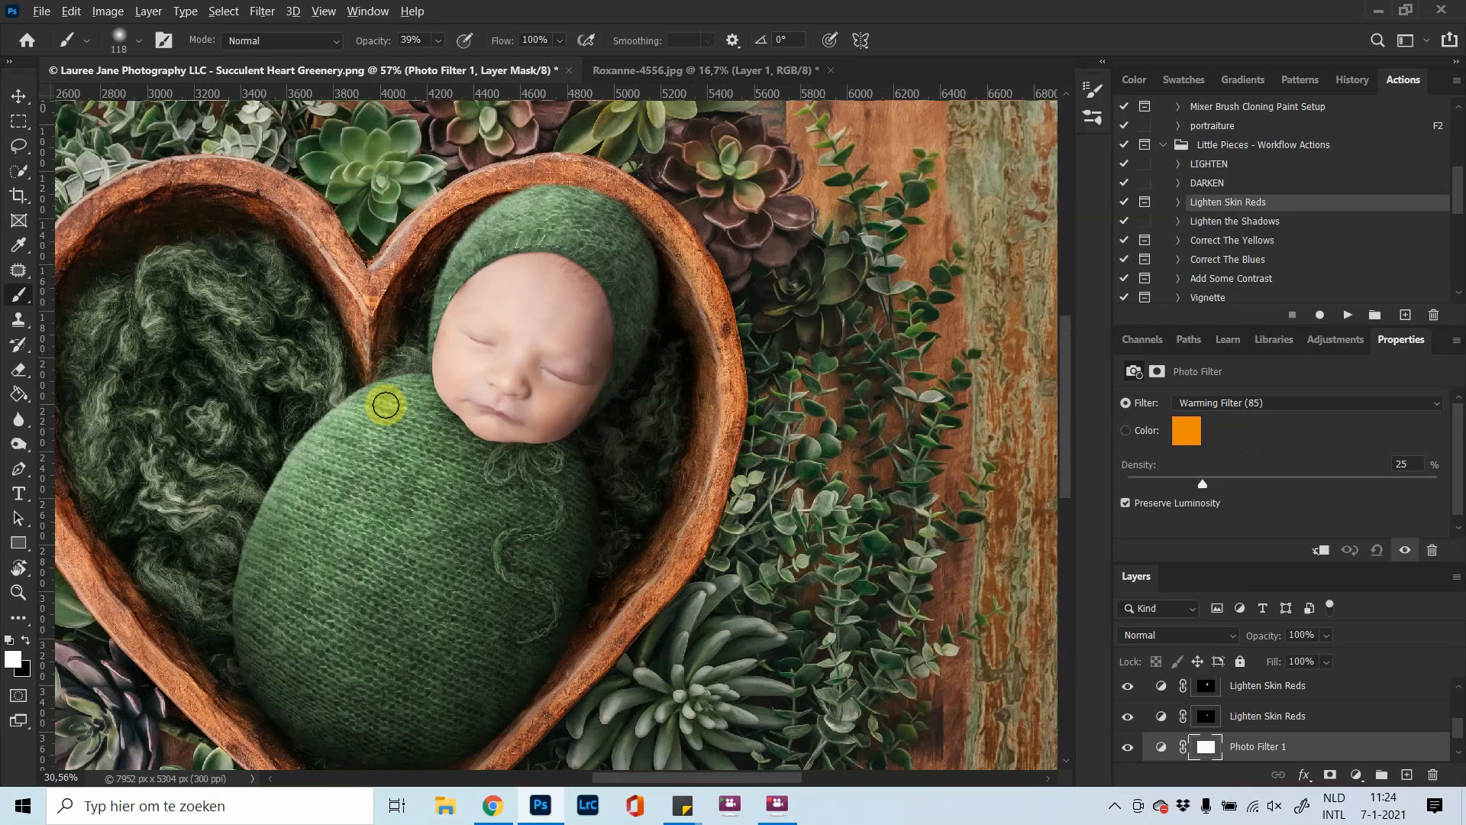
scroll(421, 447, down, 1)
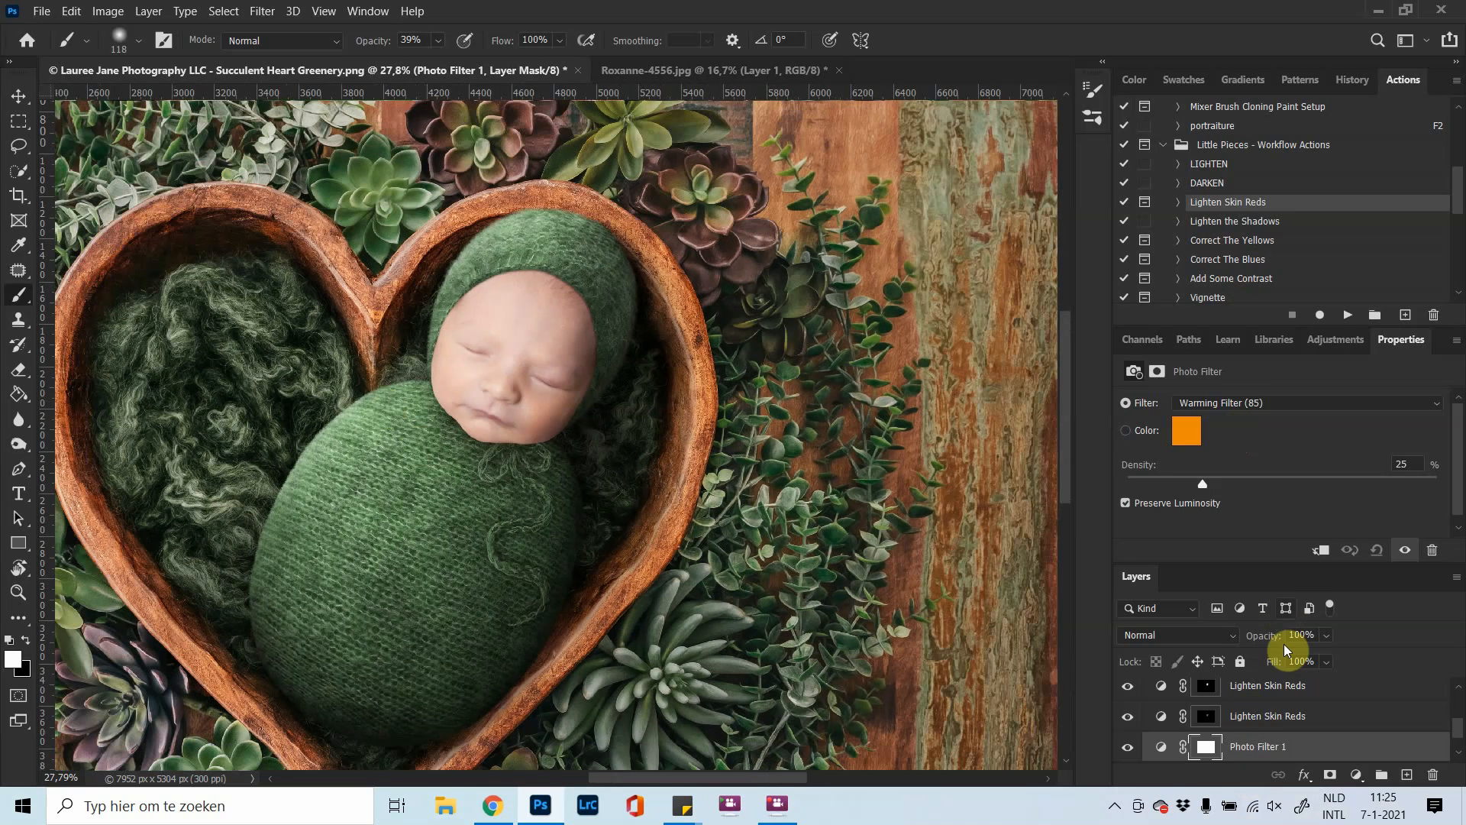
scroll(1237, 746, up, 3)
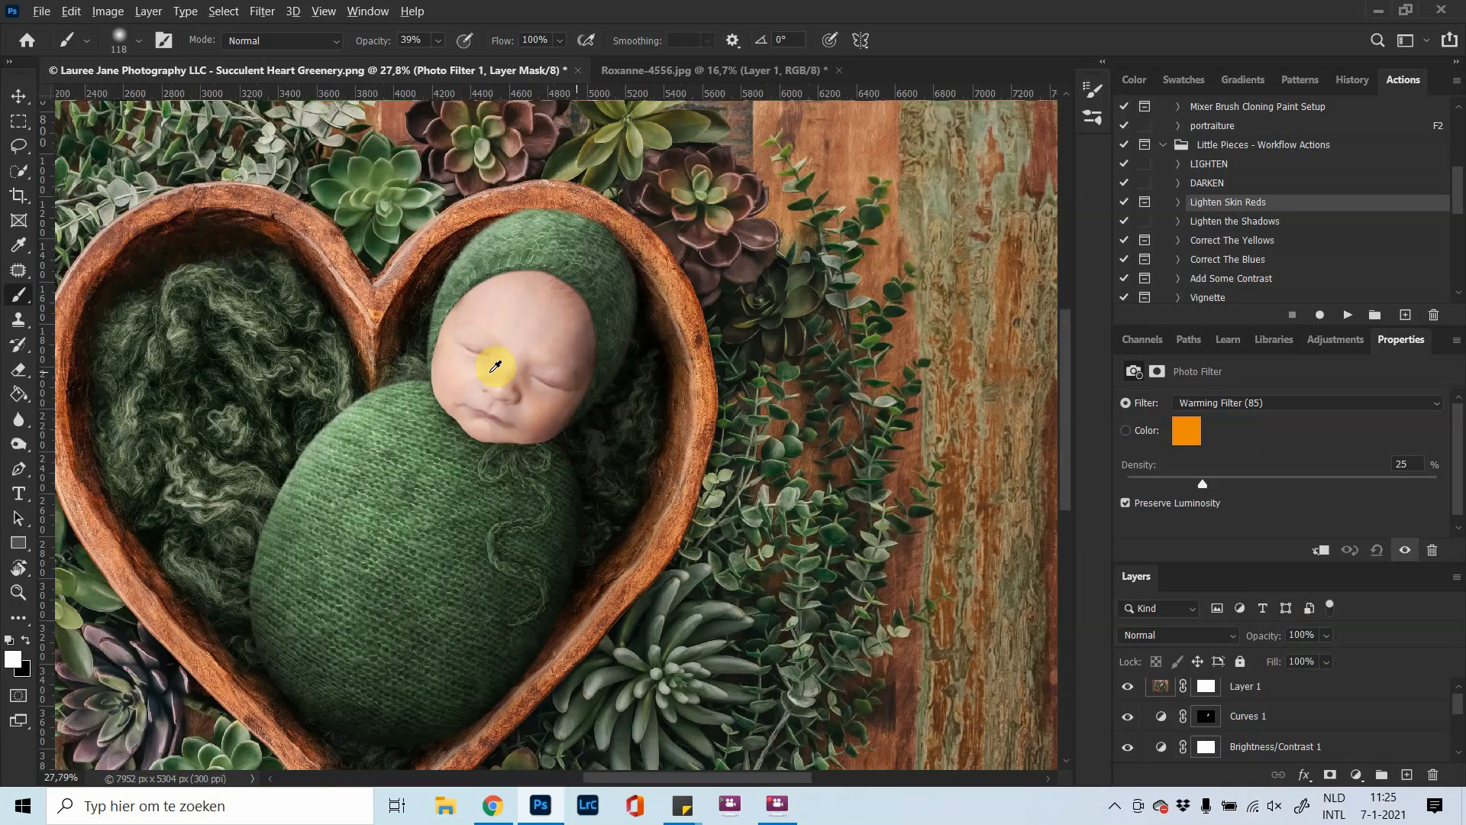
scroll(494, 367, up, 4)
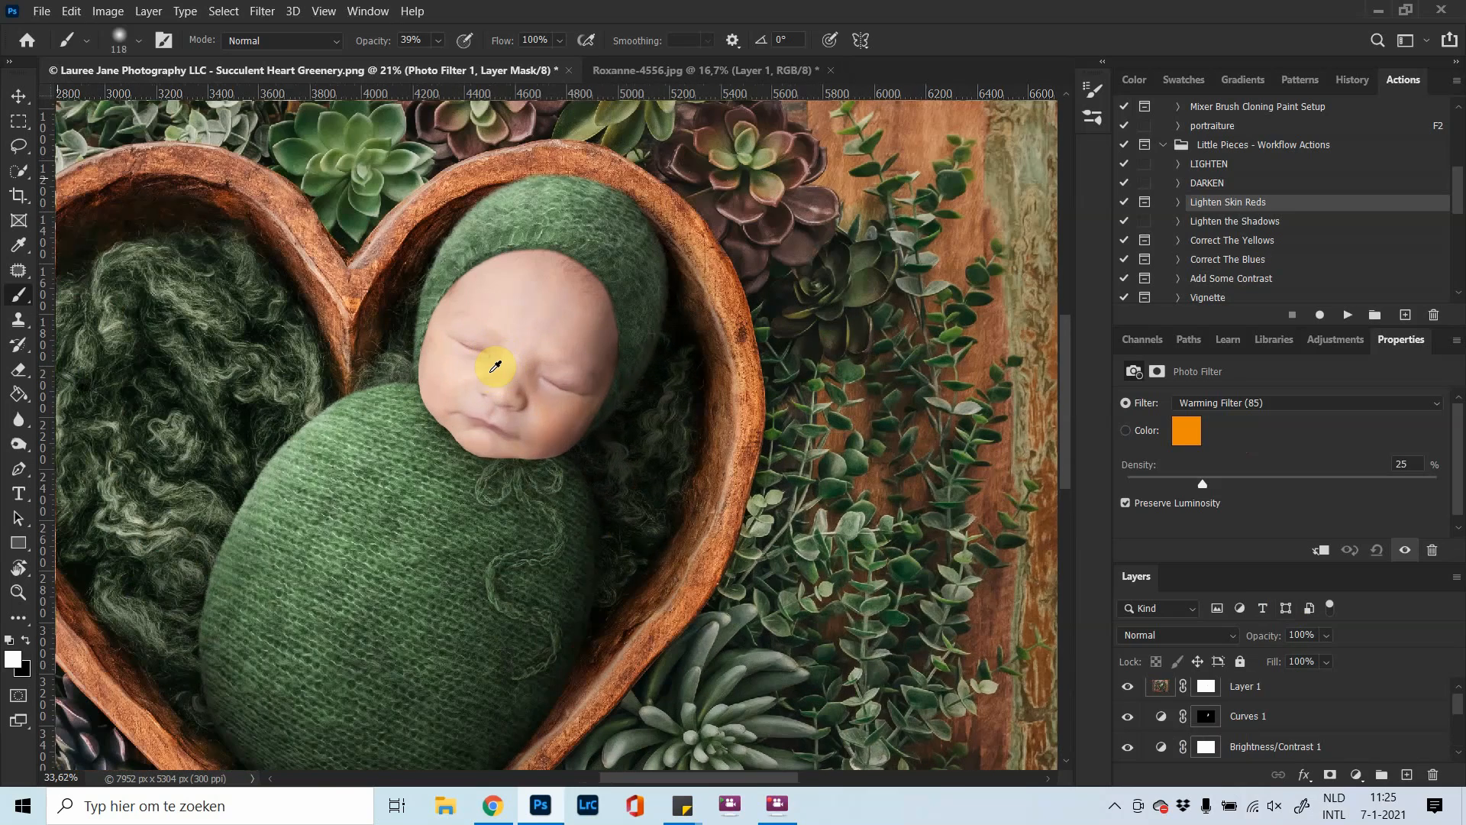
scroll(1209, 724, down, 3)
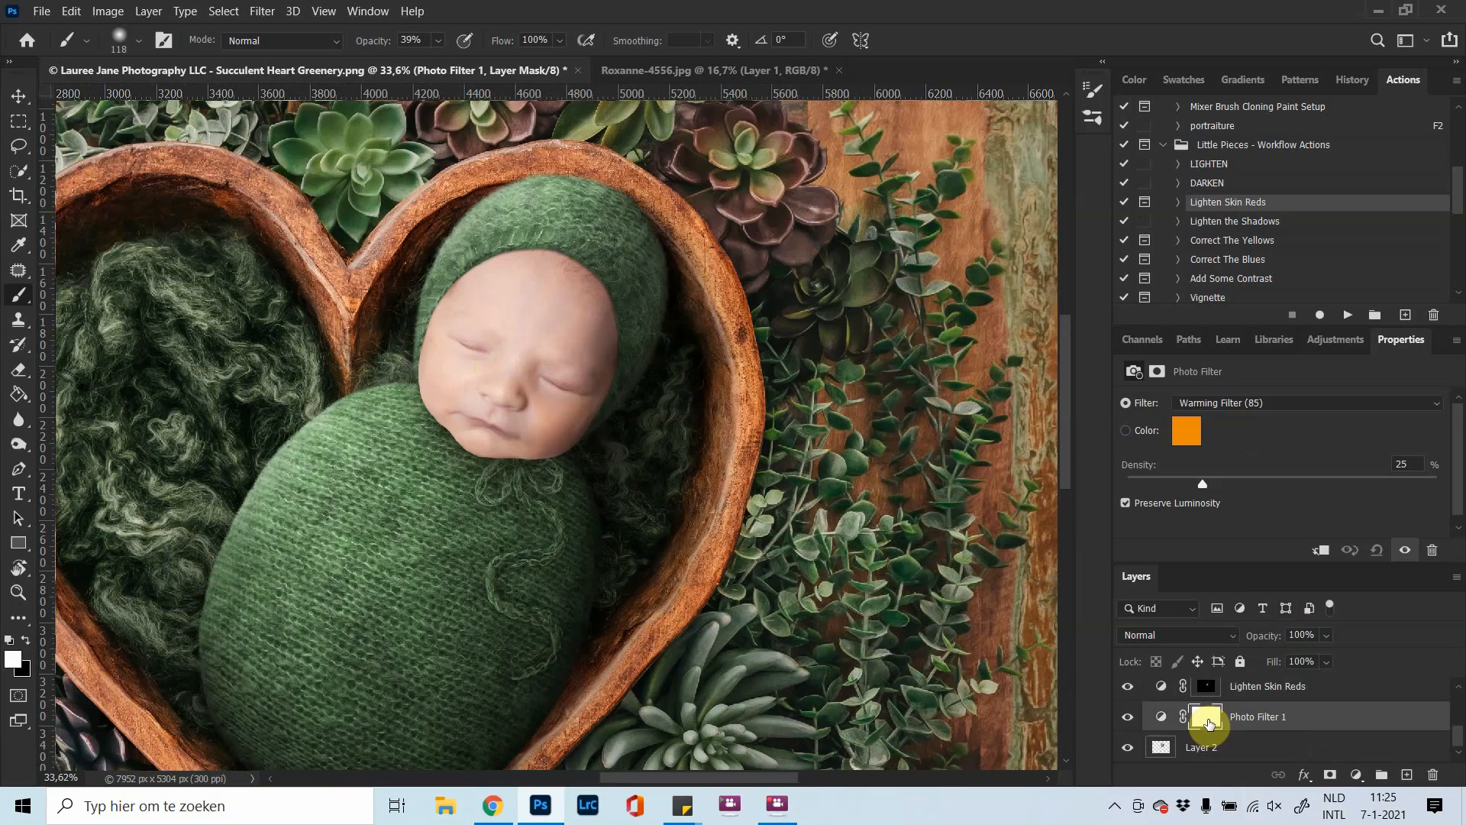
scroll(1209, 724, up, 2)
Compare the image with and without the Brightness/Contrast 1 layer, then inspect the face and the full composite
click(1209, 723)
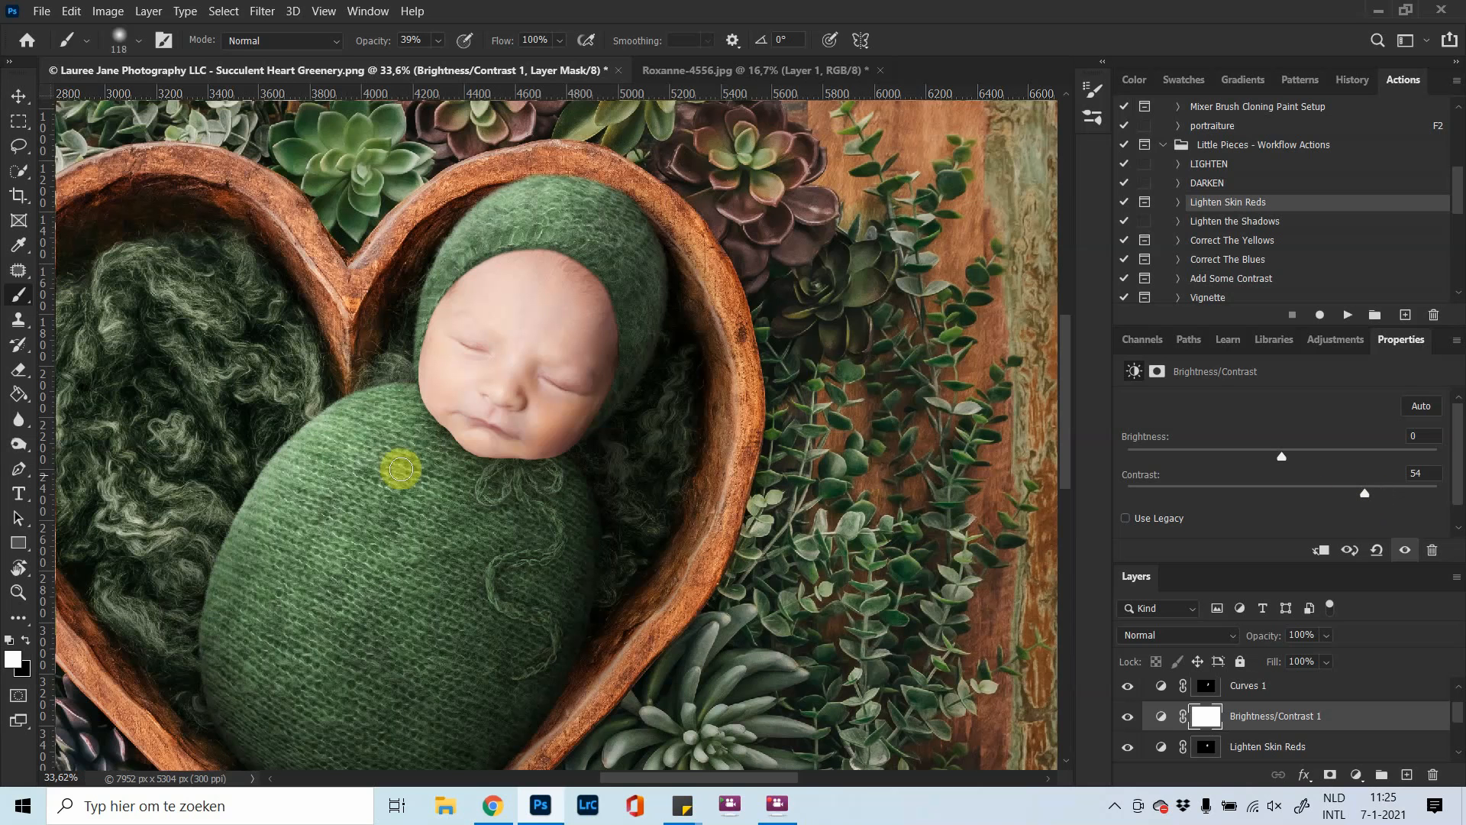
mouse_move(559, 414)
mouse_down()
mouse_move(540, 355)
mouse_move(474, 375)
mouse_up()
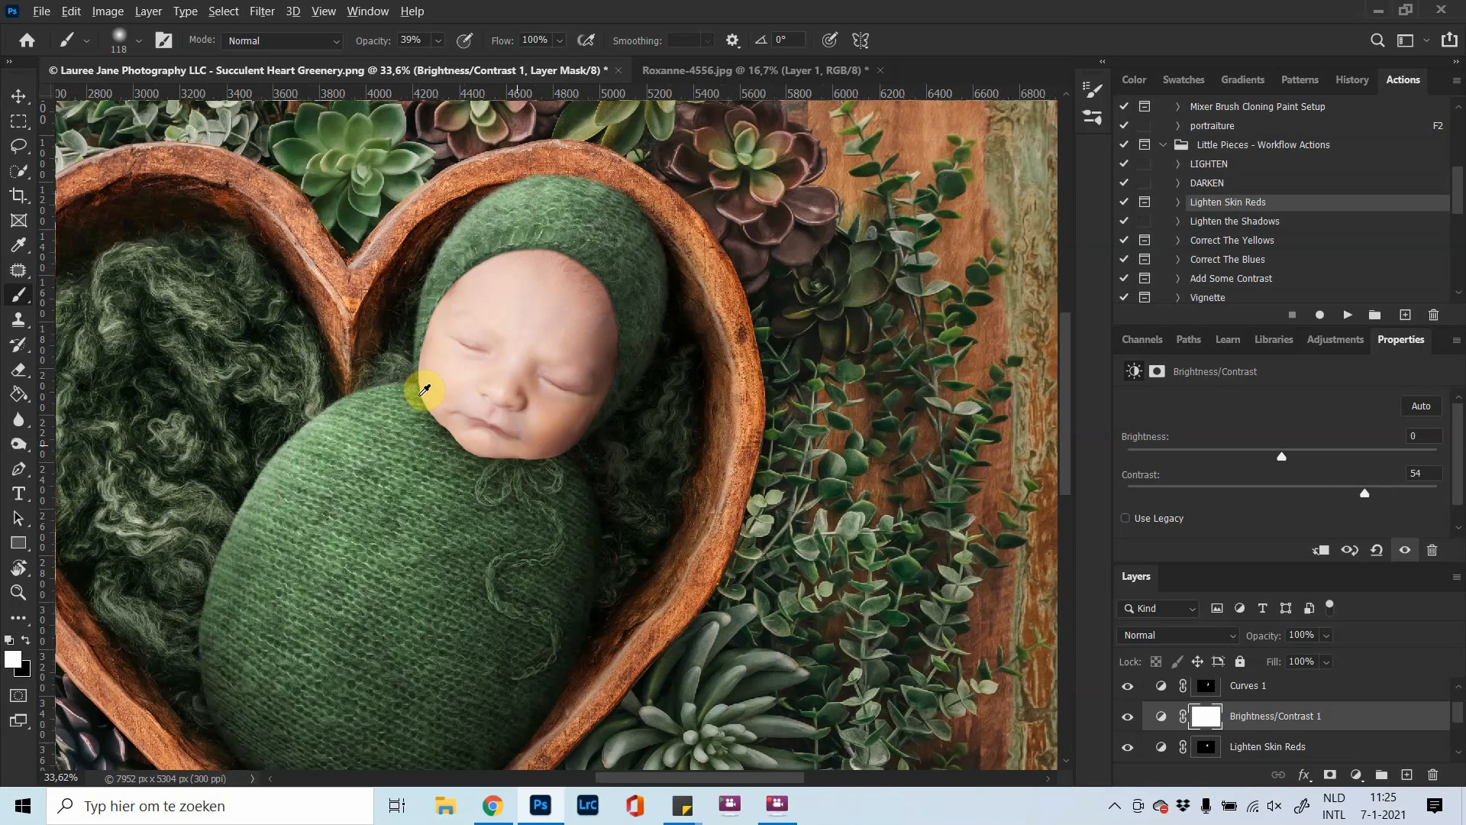
scroll(421, 388, down, 2)
click(1128, 716)
click(1127, 716)
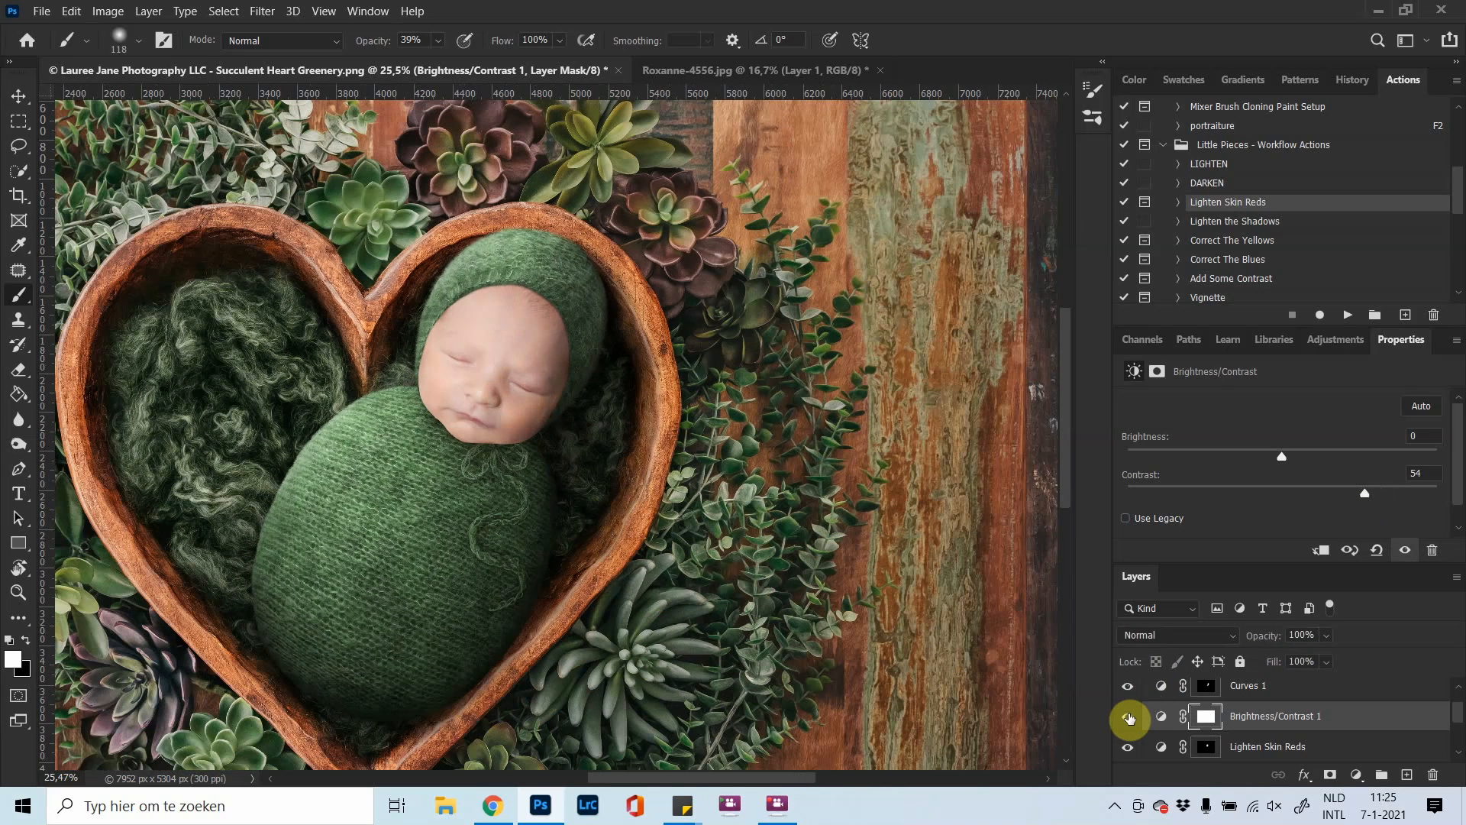
click(1128, 717)
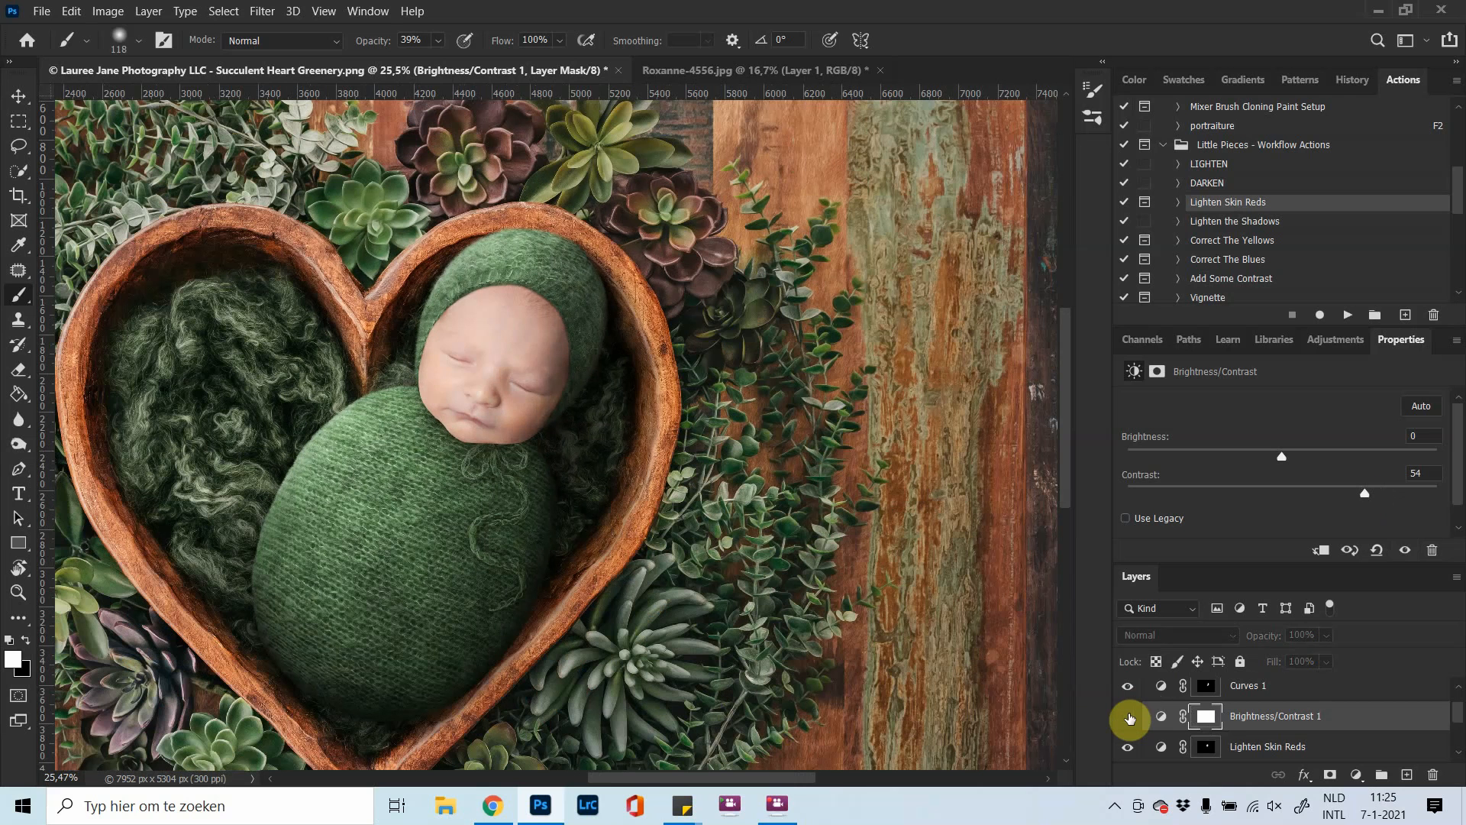
click(1129, 718)
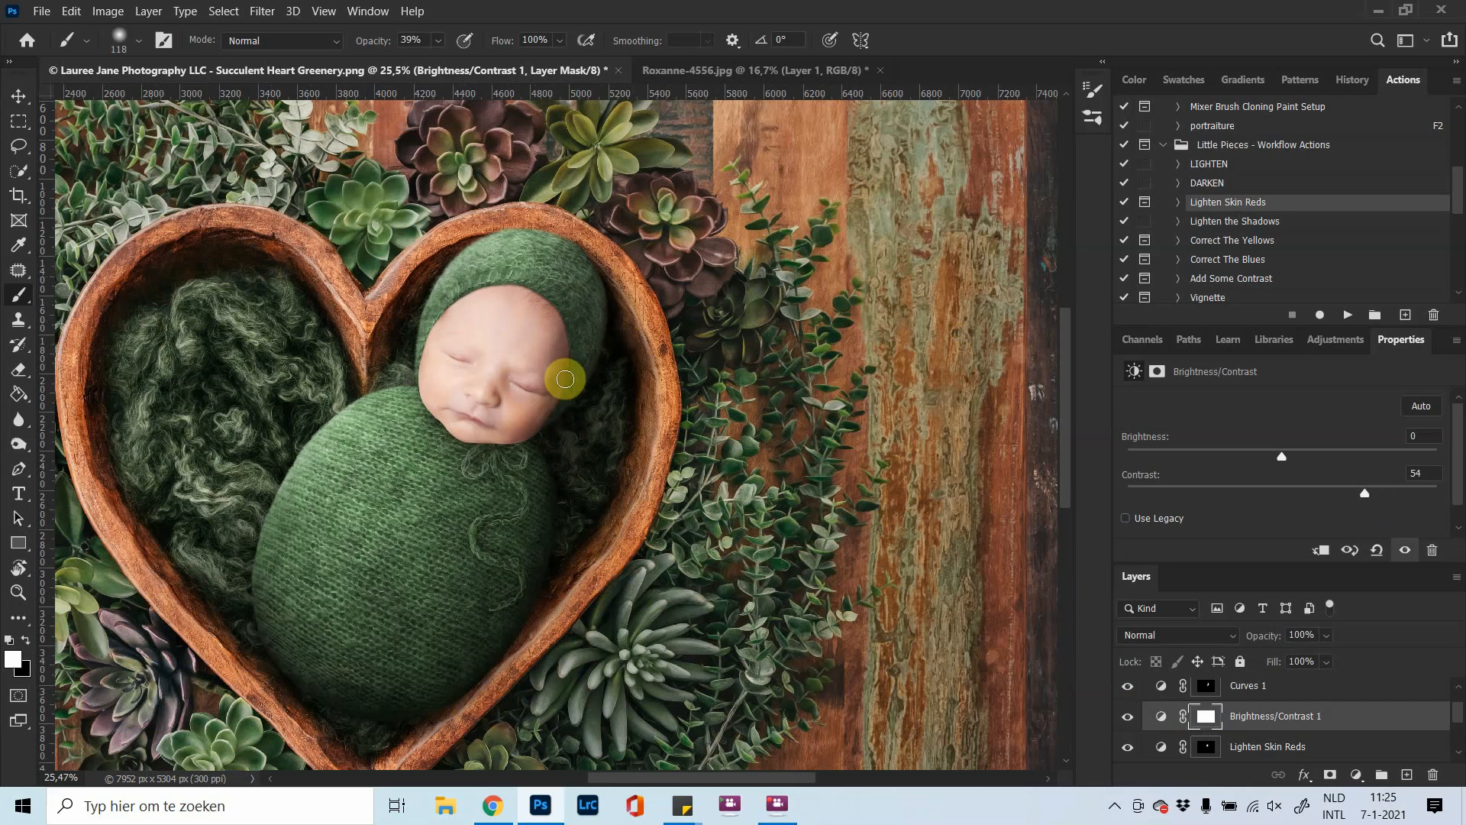
alt+scroll(546, 372, up, 5)
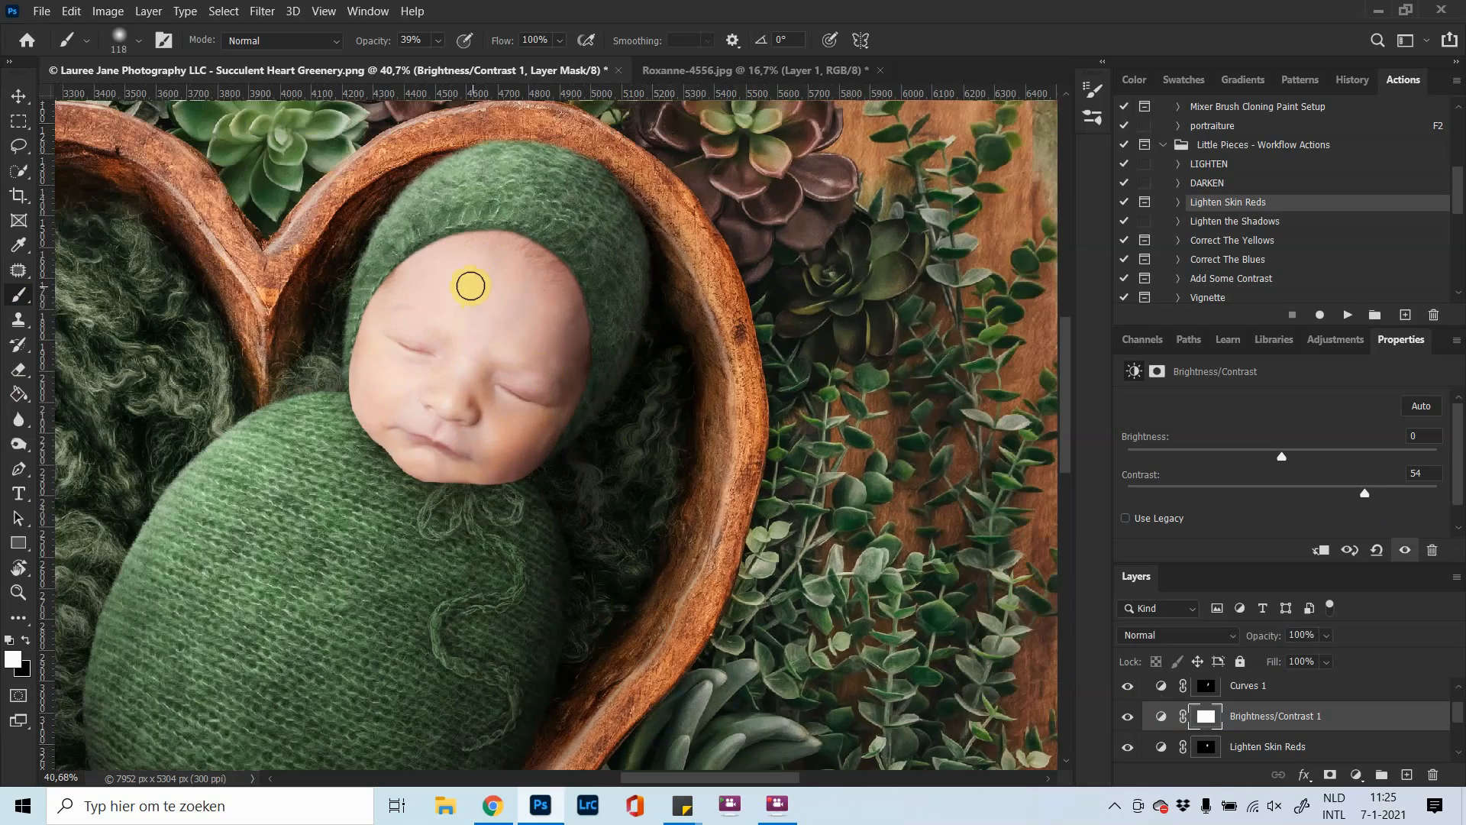
alt+scroll(471, 285, down, 4)
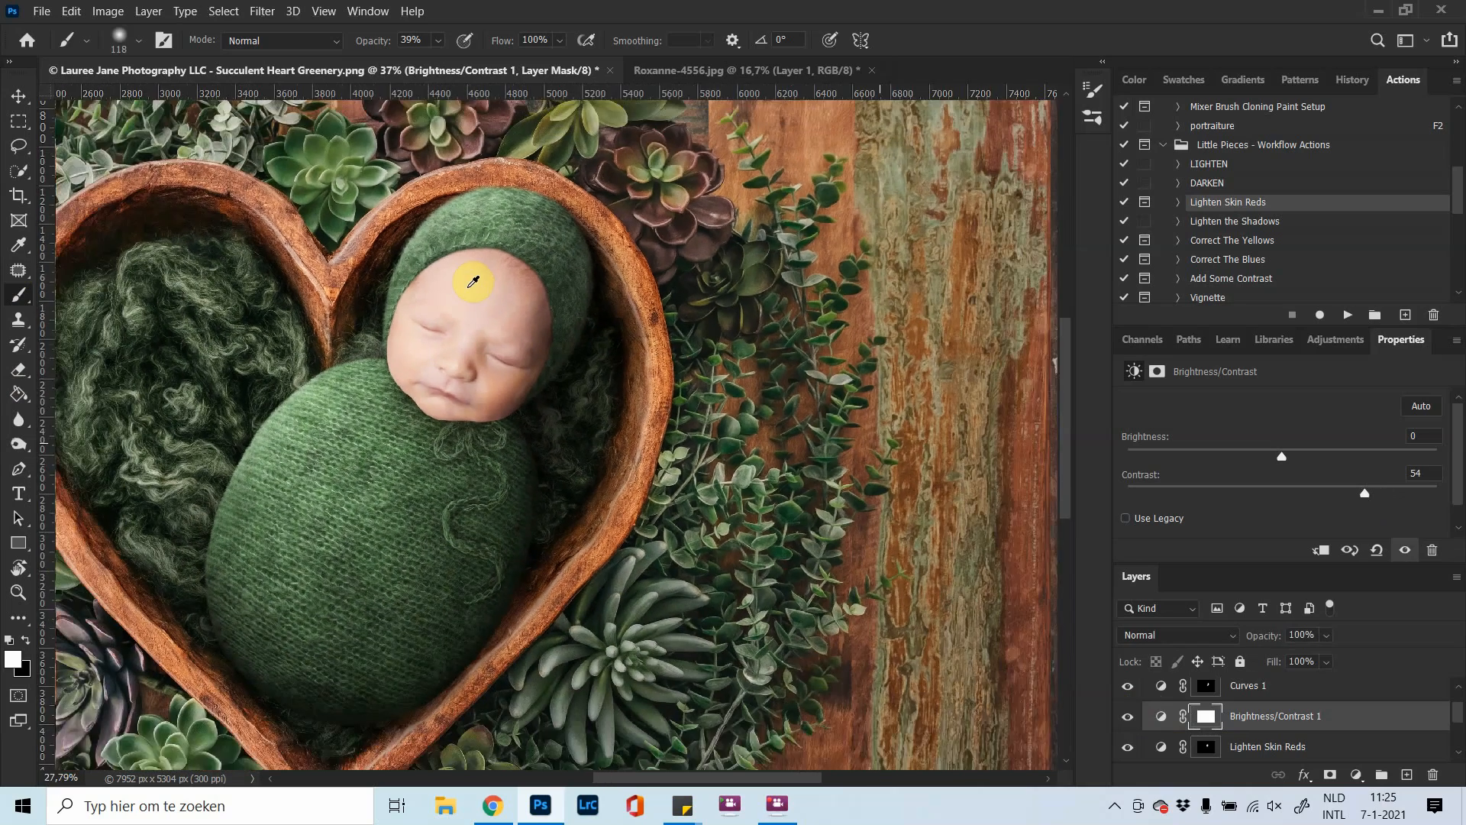
alt+scroll(473, 282, down, 9)
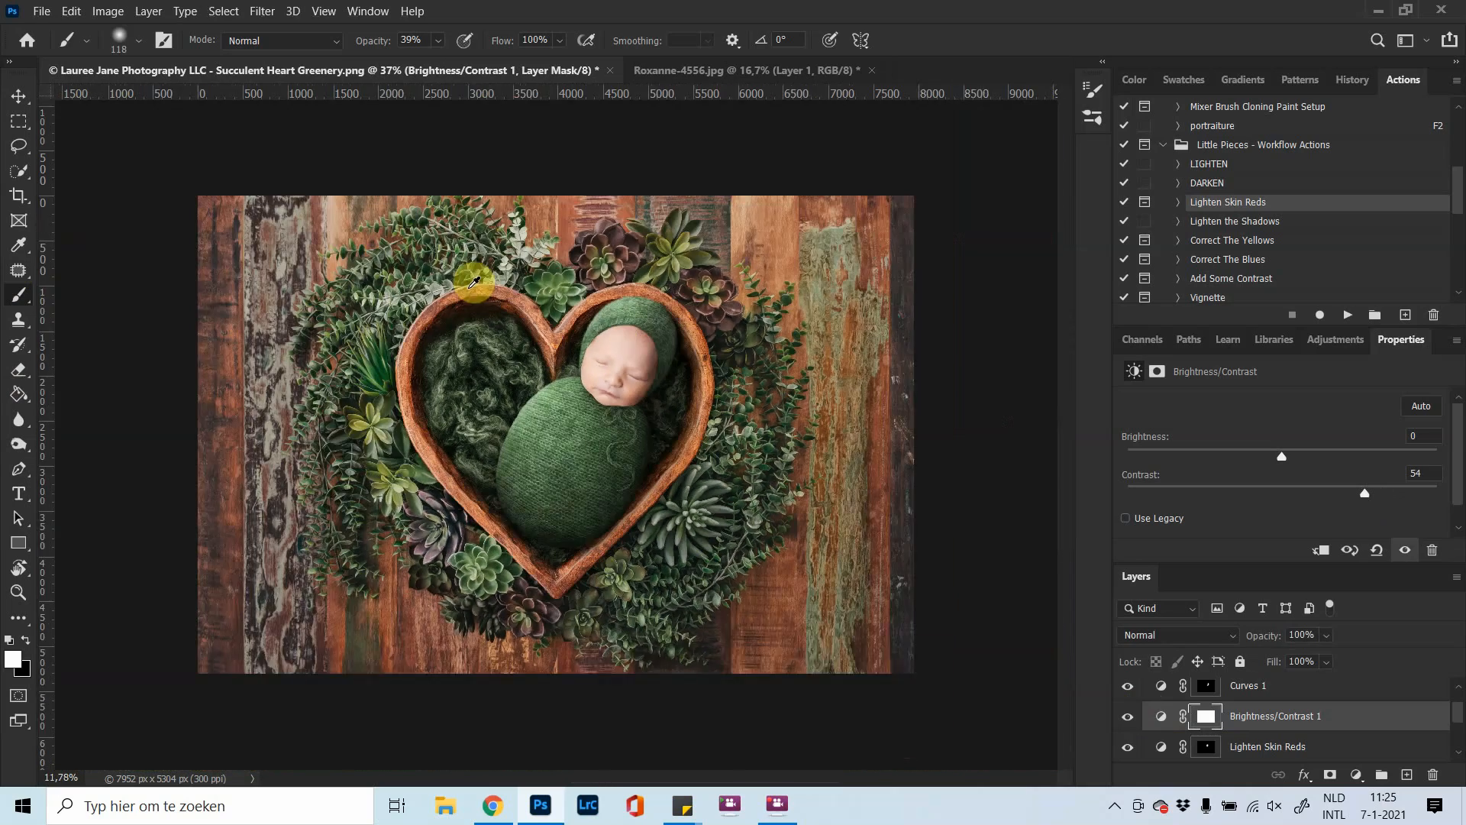
alt+scroll(473, 283, up, 1)
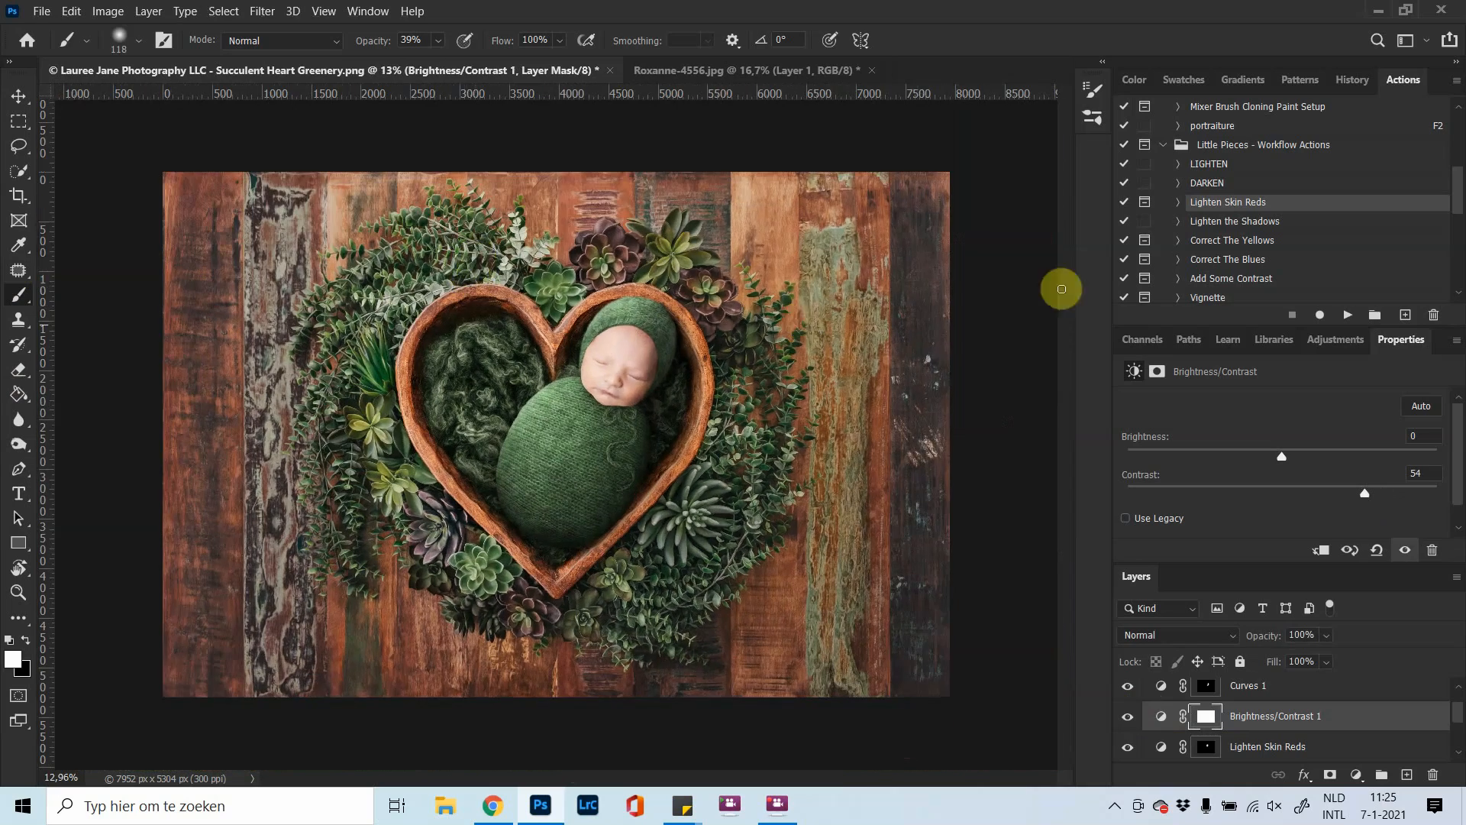
Run the Clarify workflow action on Layer 2 and dismiss its painting instruction
scroll(1176, 252, down, 5)
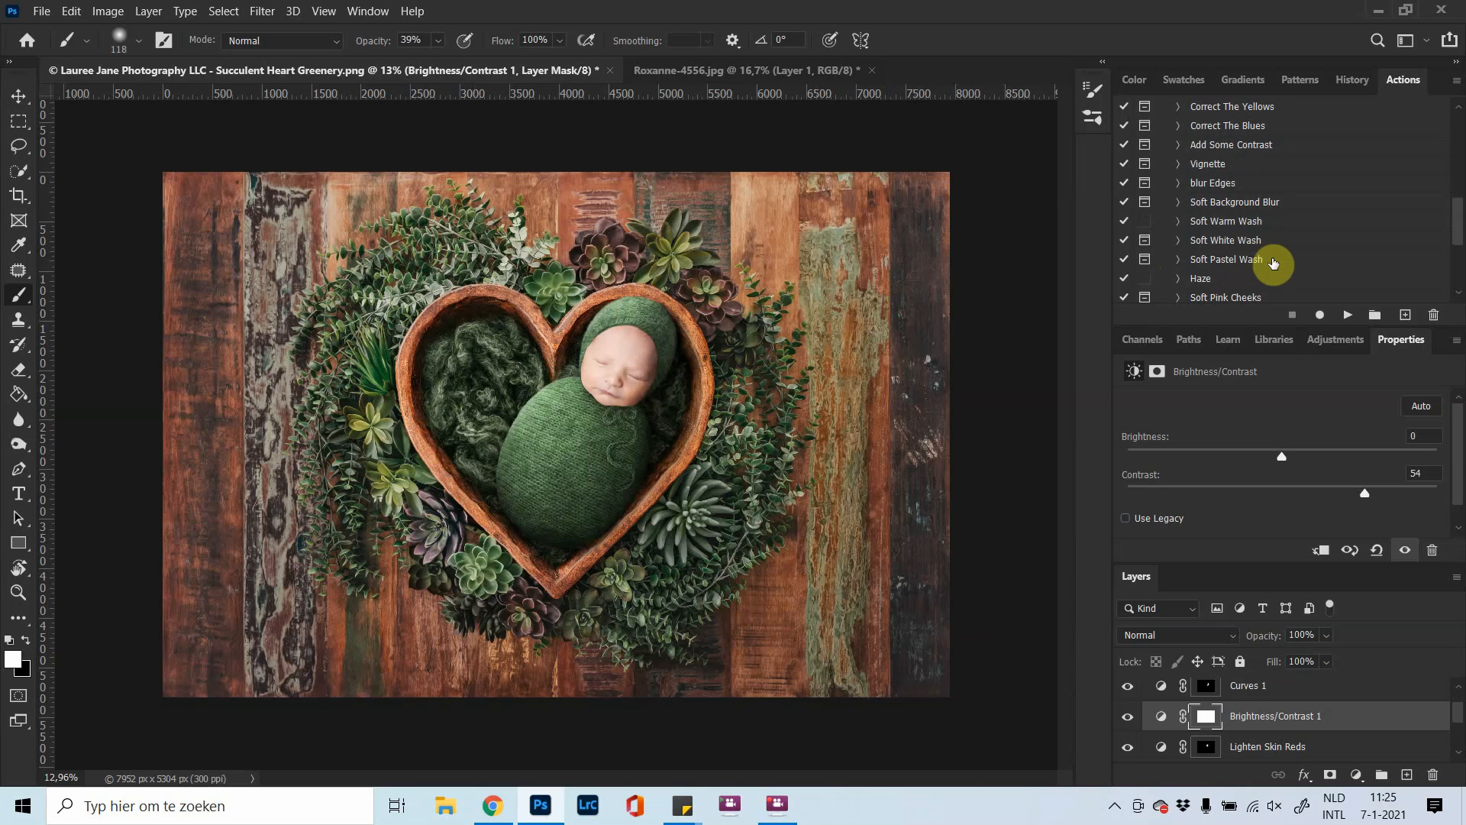
scroll(1241, 273, down, 4)
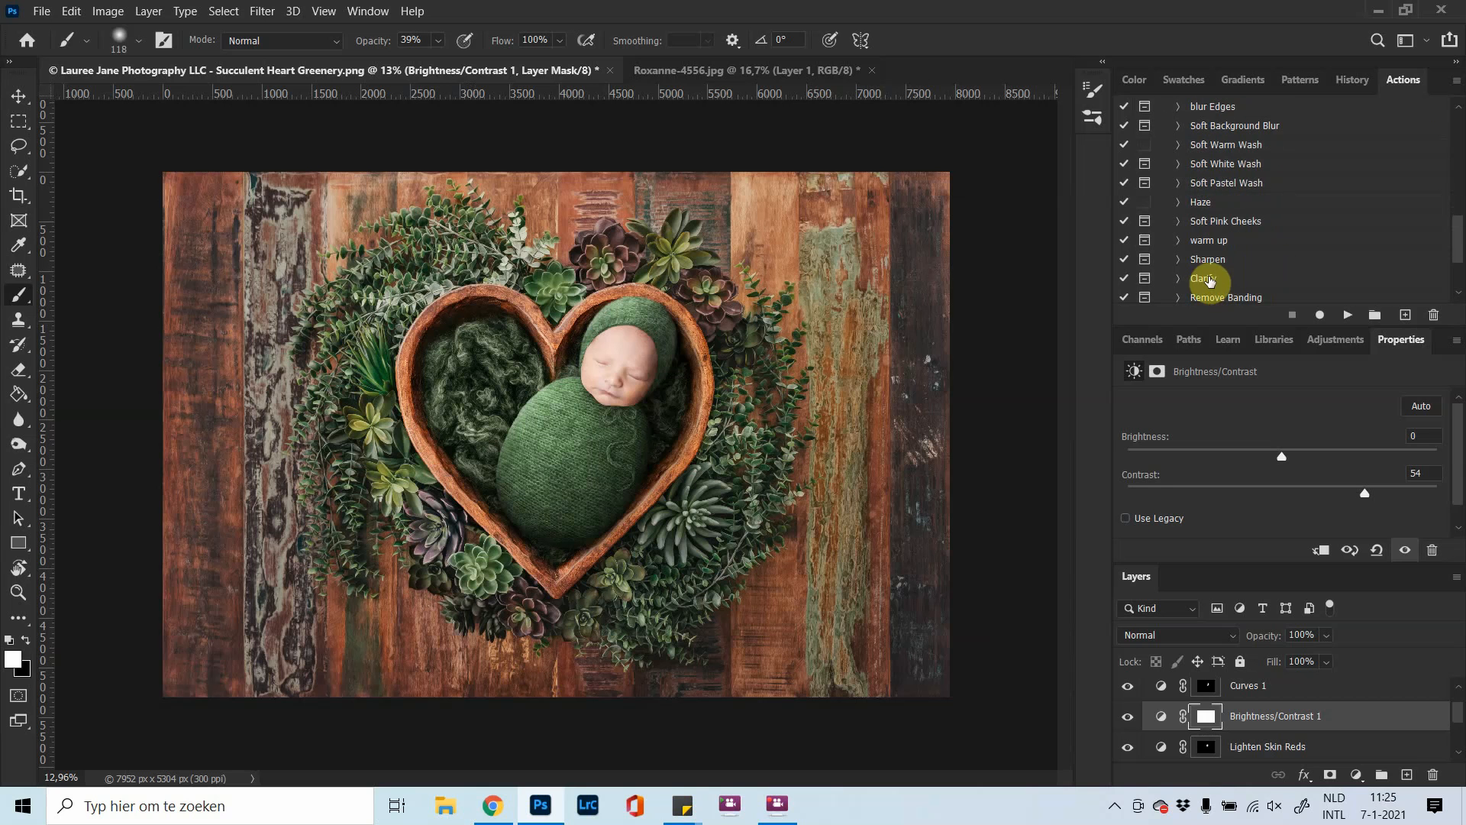
click(1208, 280)
alt+scroll(597, 378, up, 2)
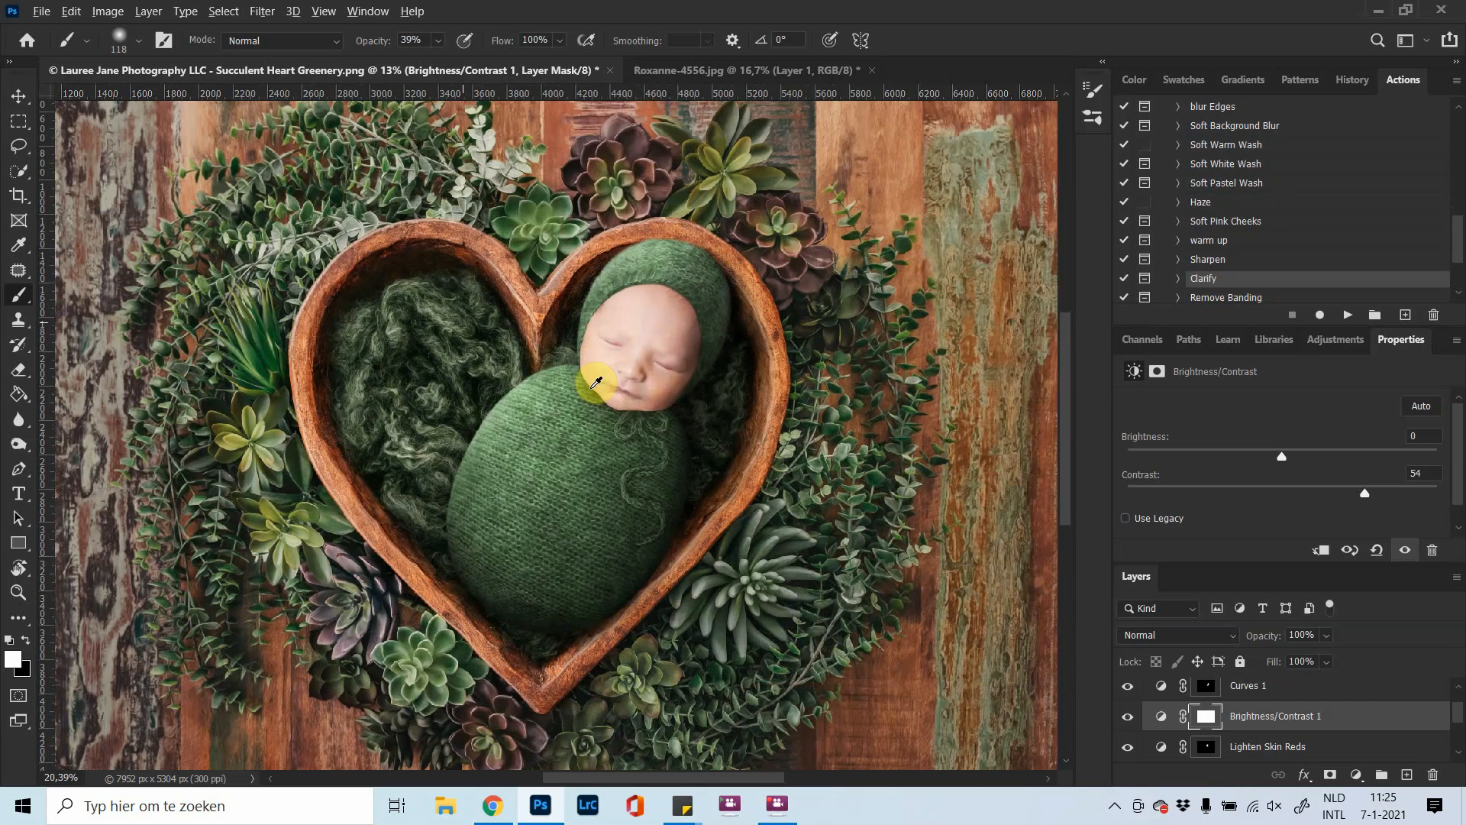
alt+scroll(597, 381, up, 3)
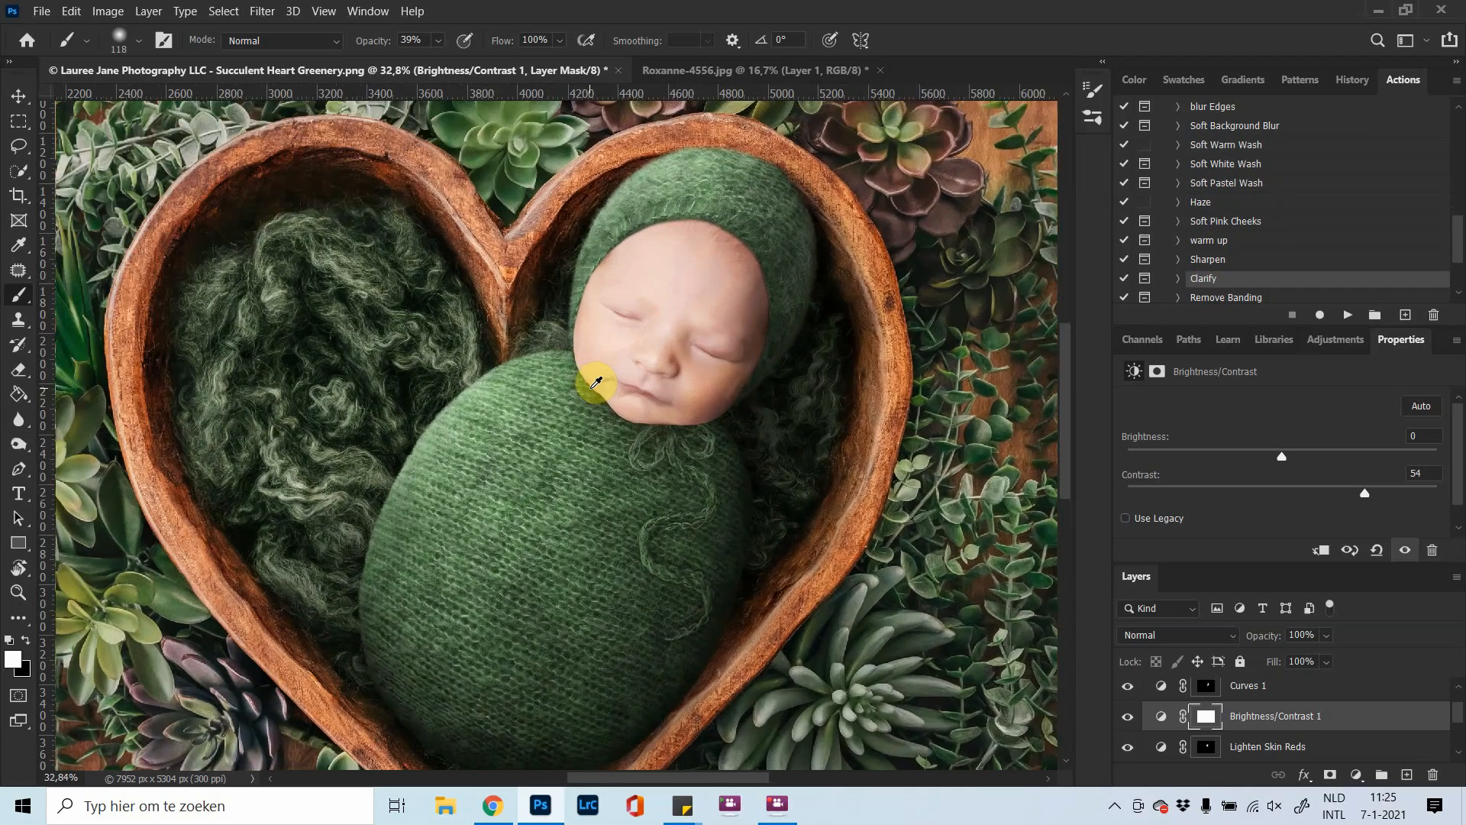
alt+scroll(597, 381, up, 3)
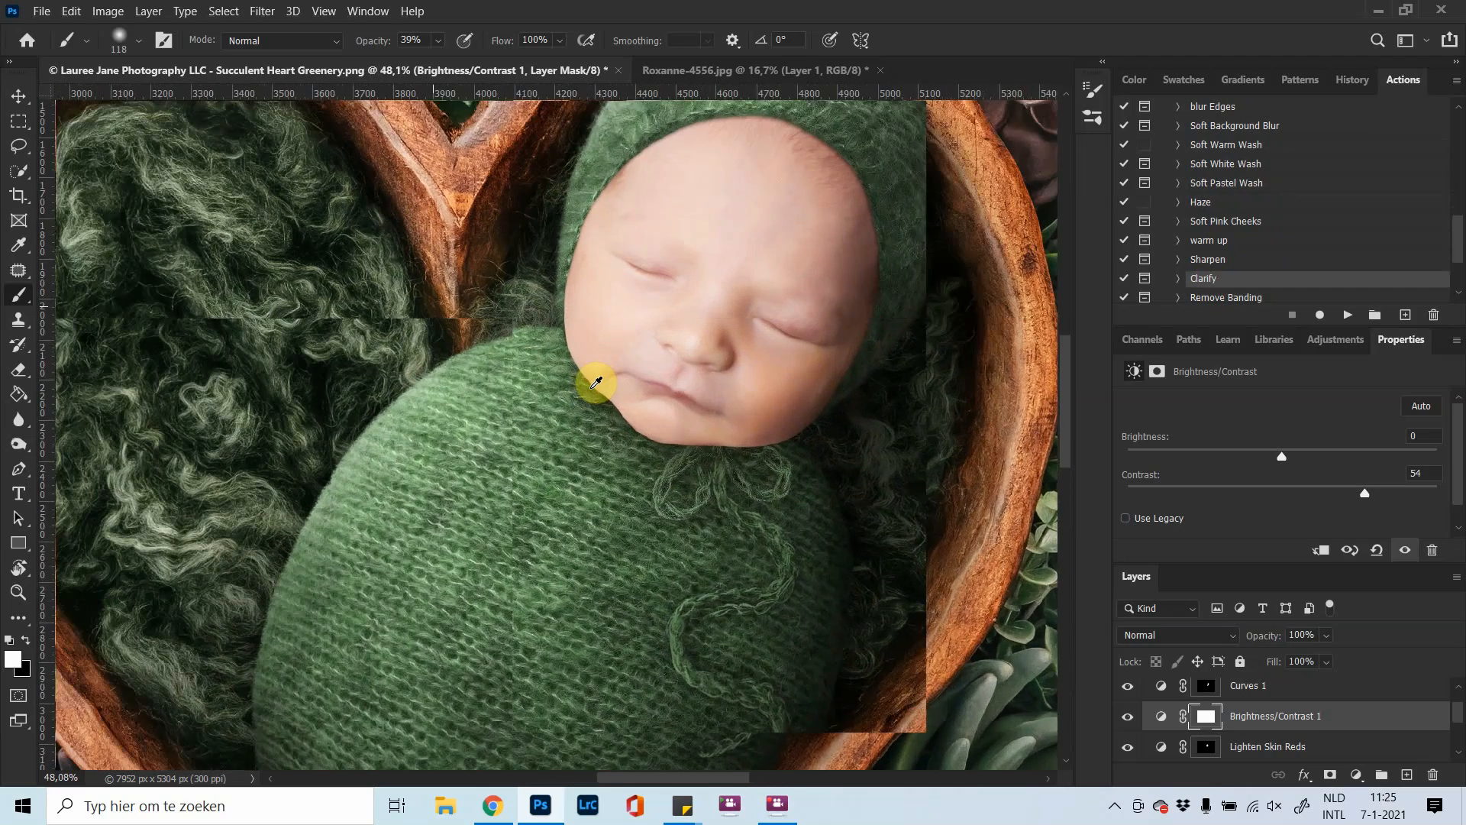
alt+scroll(596, 381, up, 2)
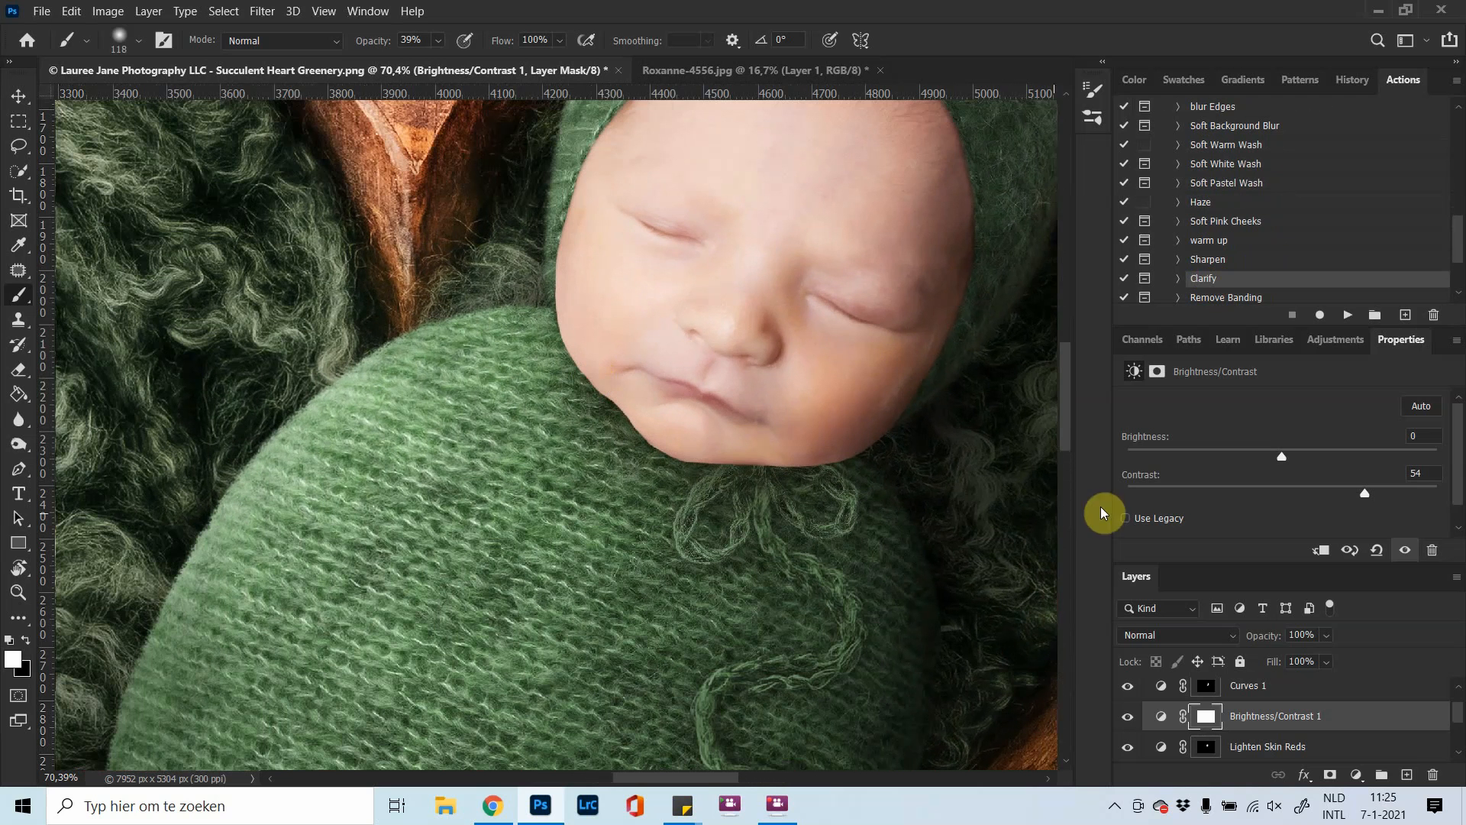
scroll(1191, 672, down, 2)
click(1191, 747)
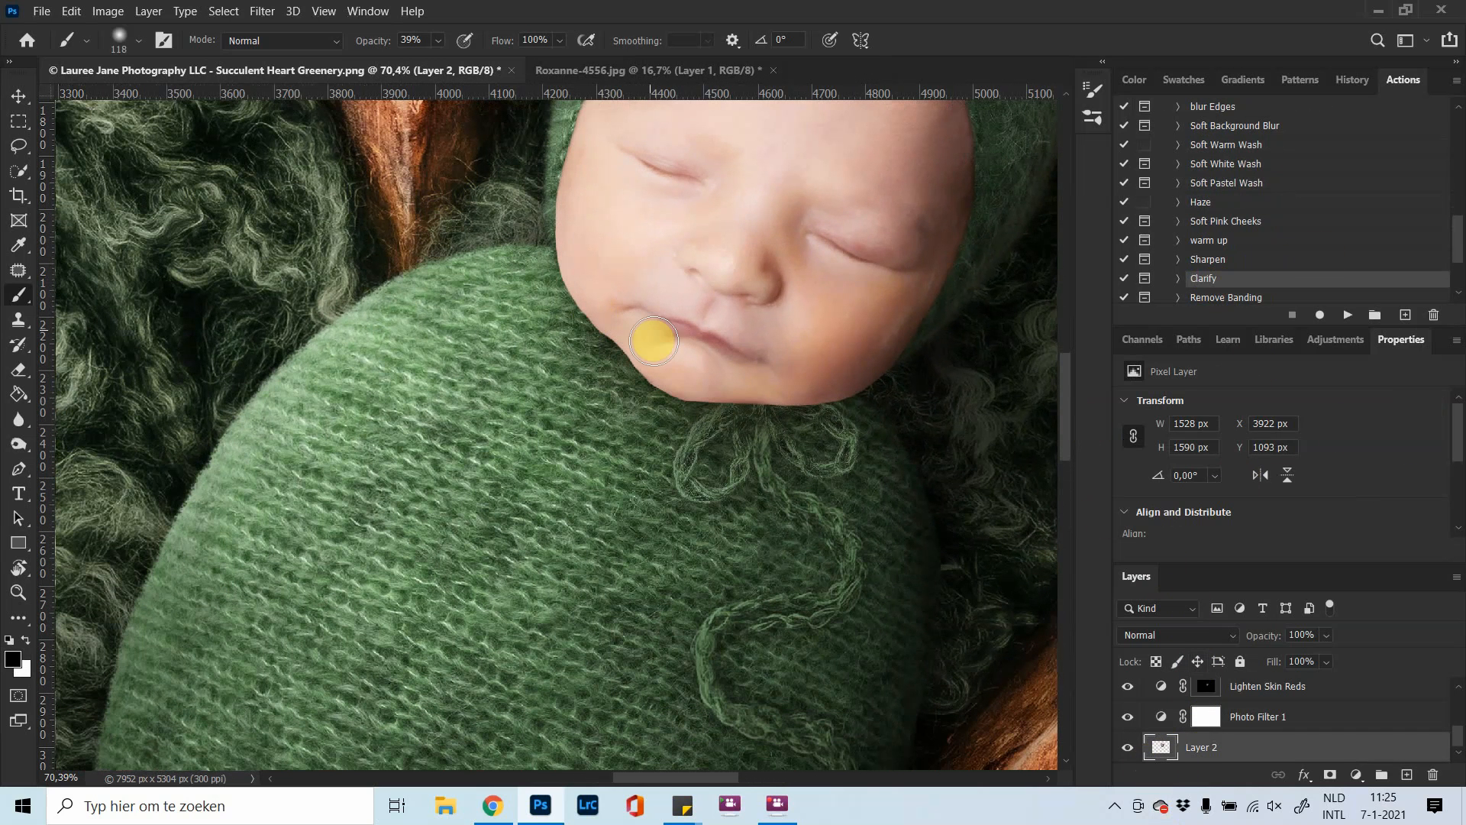
scroll(640, 279, up, 3)
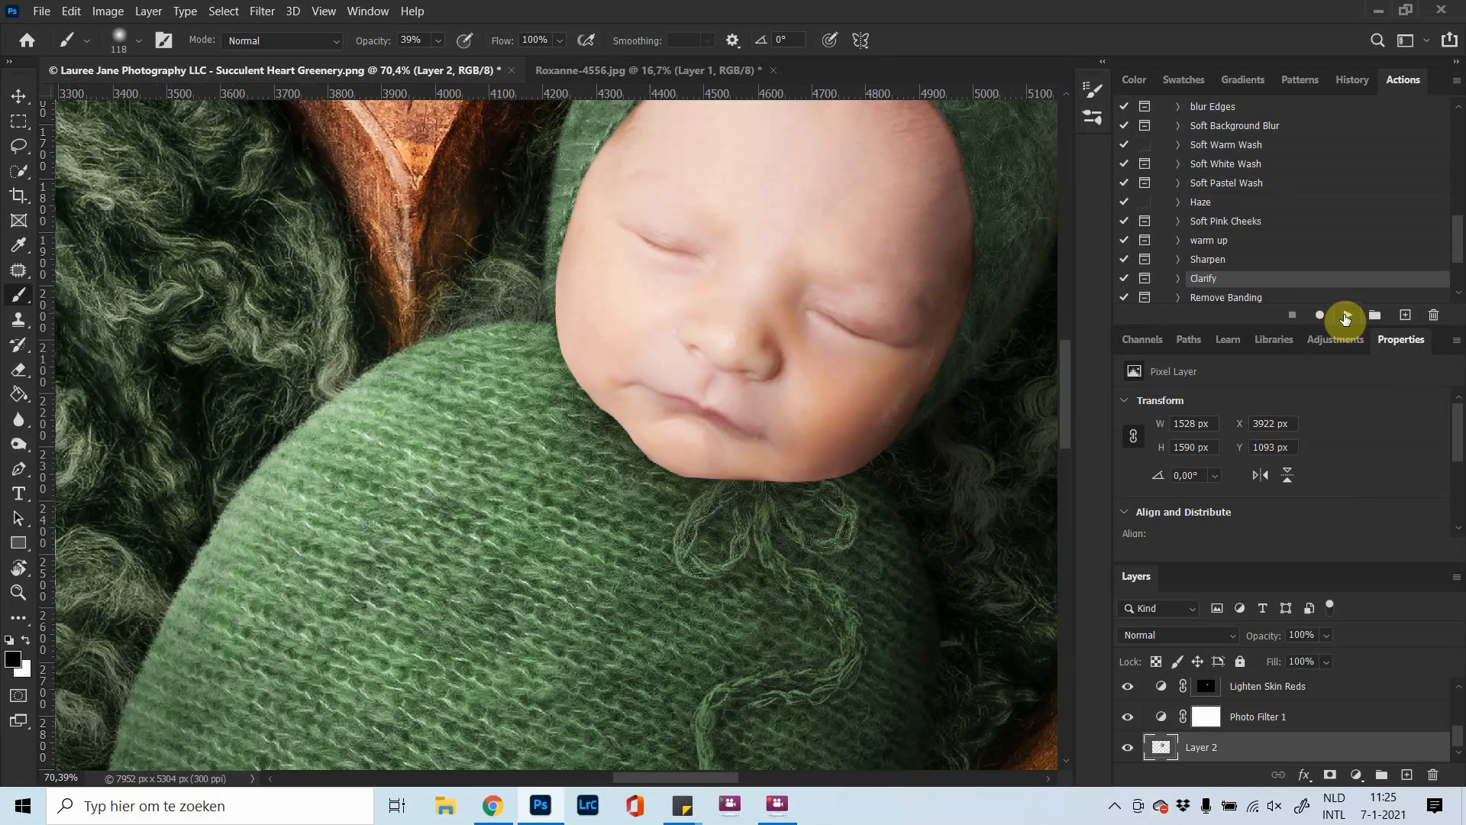
click(1347, 316)
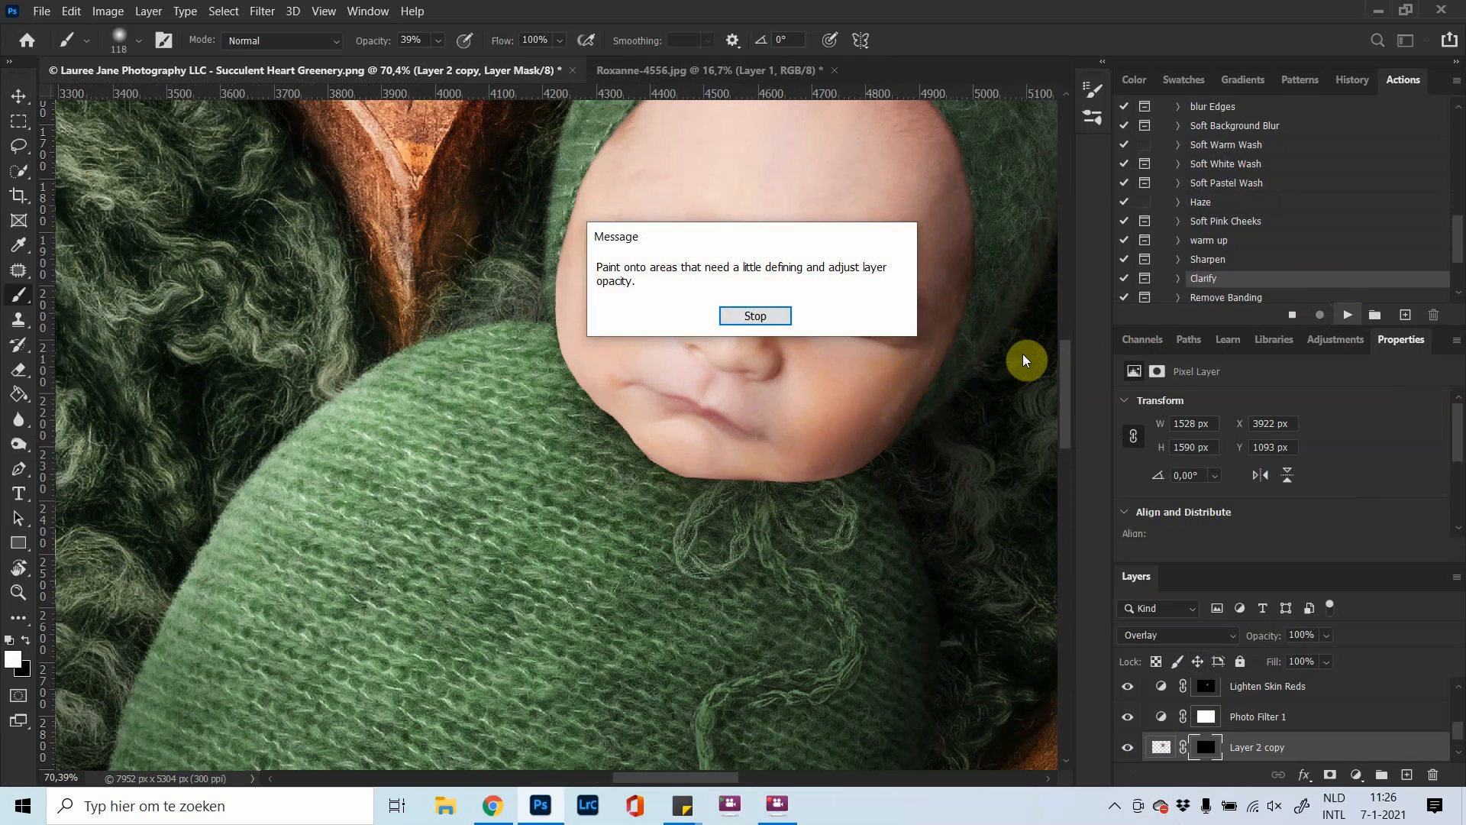
click(729, 316)
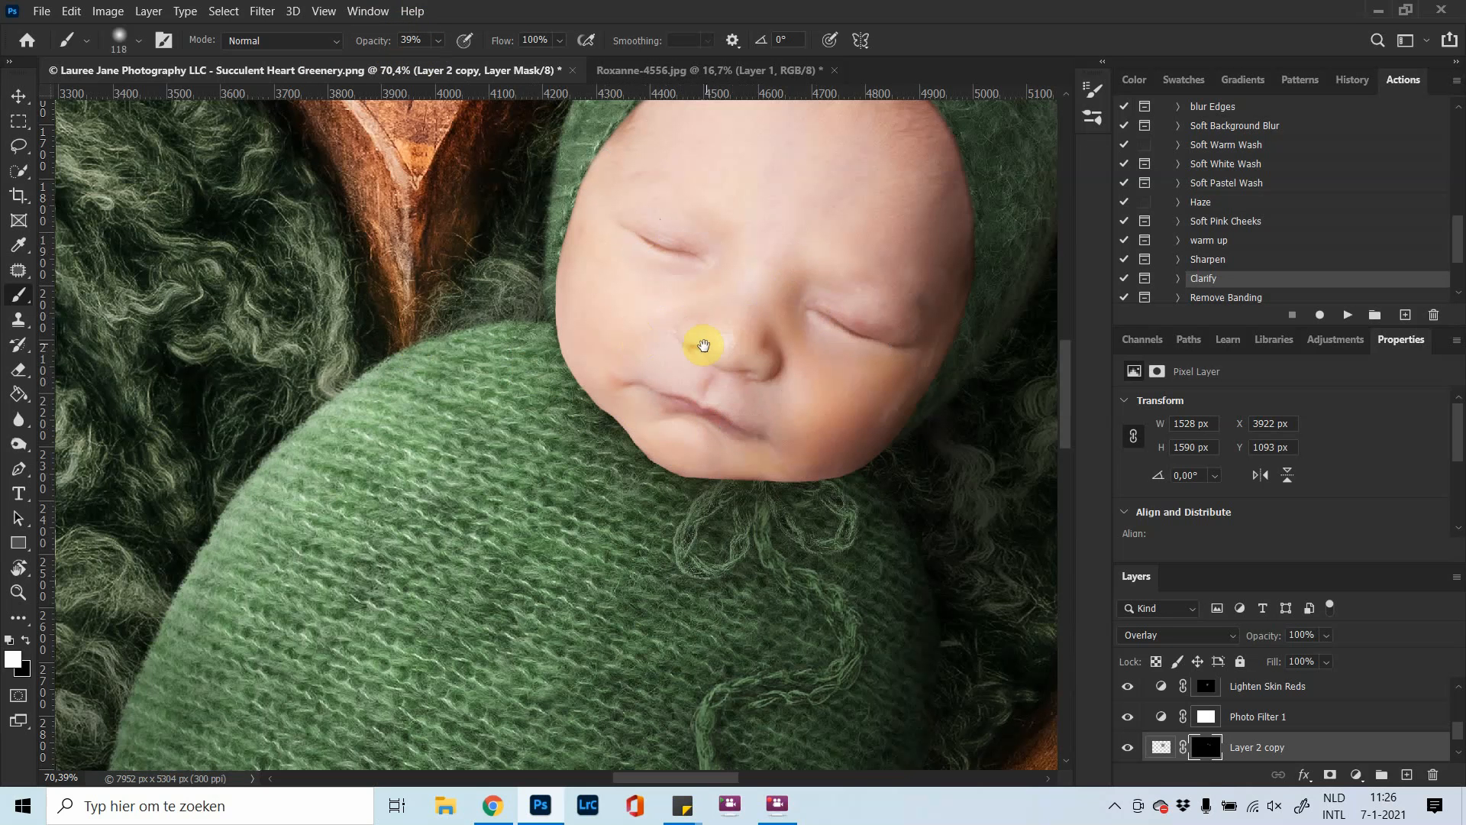
Paint white on the Layer 2 copy mask over the newborn's hairline with a 118 px soft brush at 39% opacity
drag(697, 341, 721, 393)
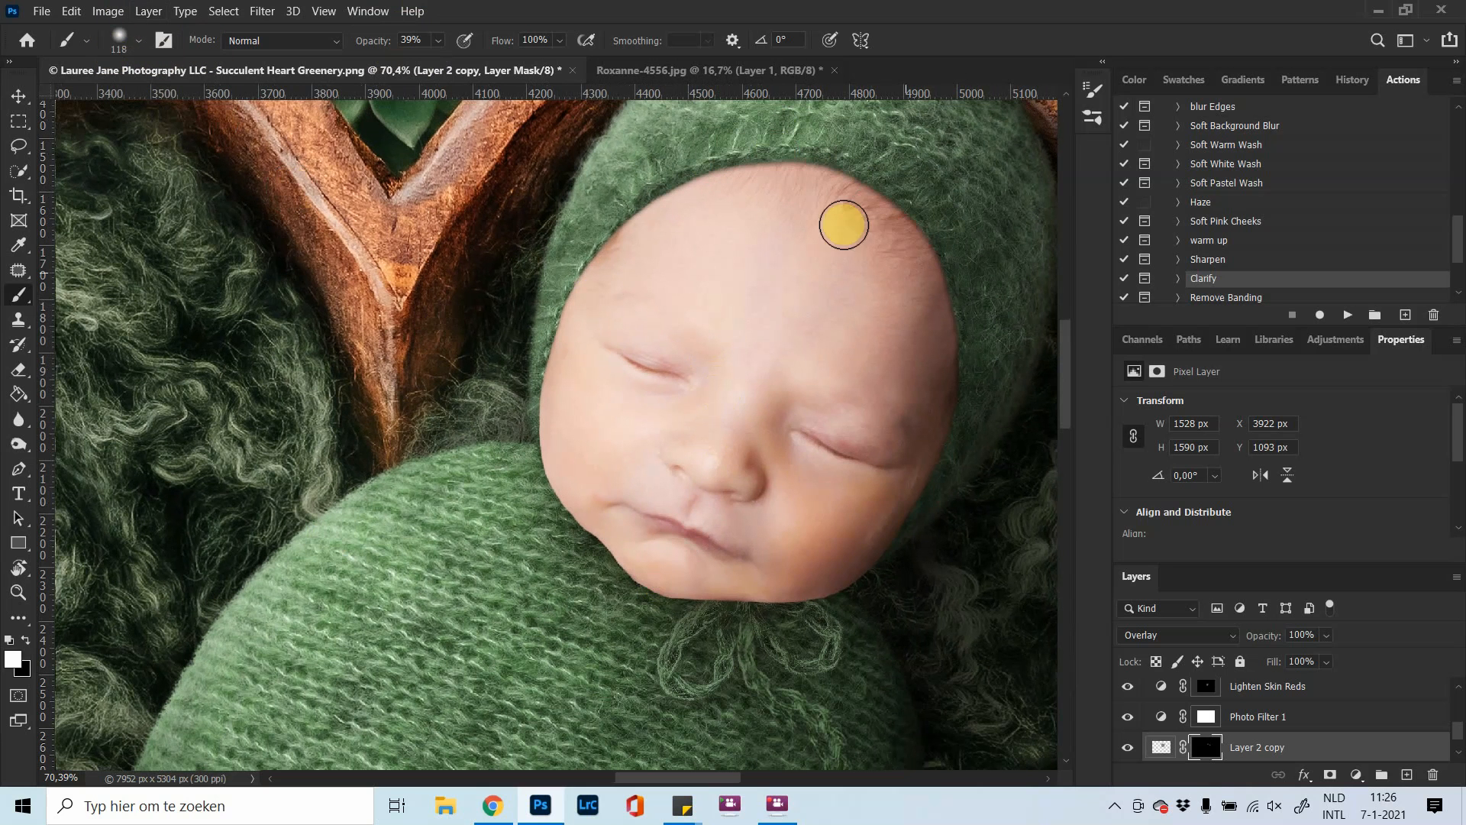
mouse_move(841, 200)
mouse_down()
mouse_move(933, 274)
mouse_move(899, 212)
mouse_up()
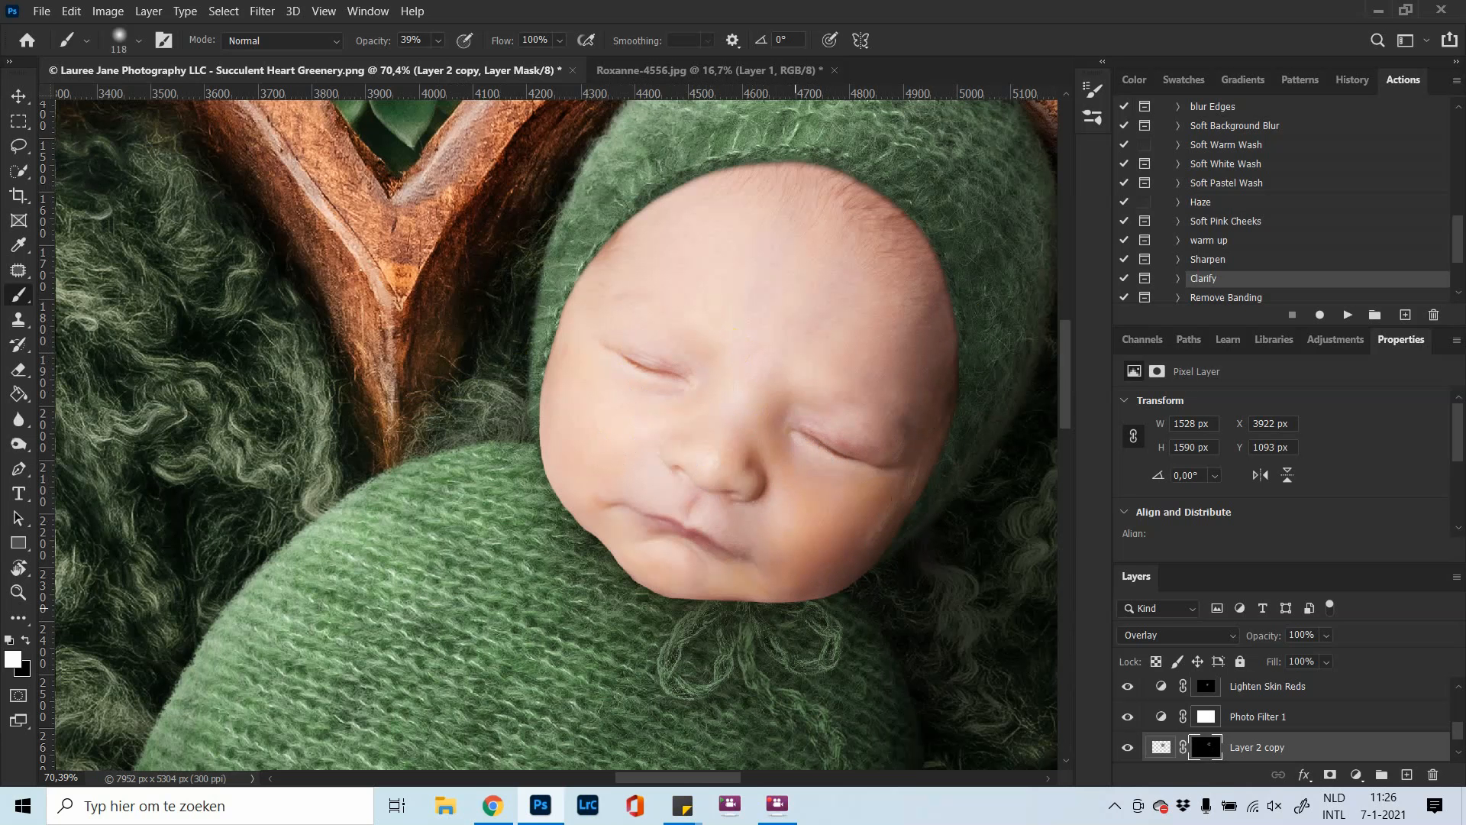
Compare the image with and without the Layer 2 copy layer, both close up on the face and in the full composite
click(1128, 747)
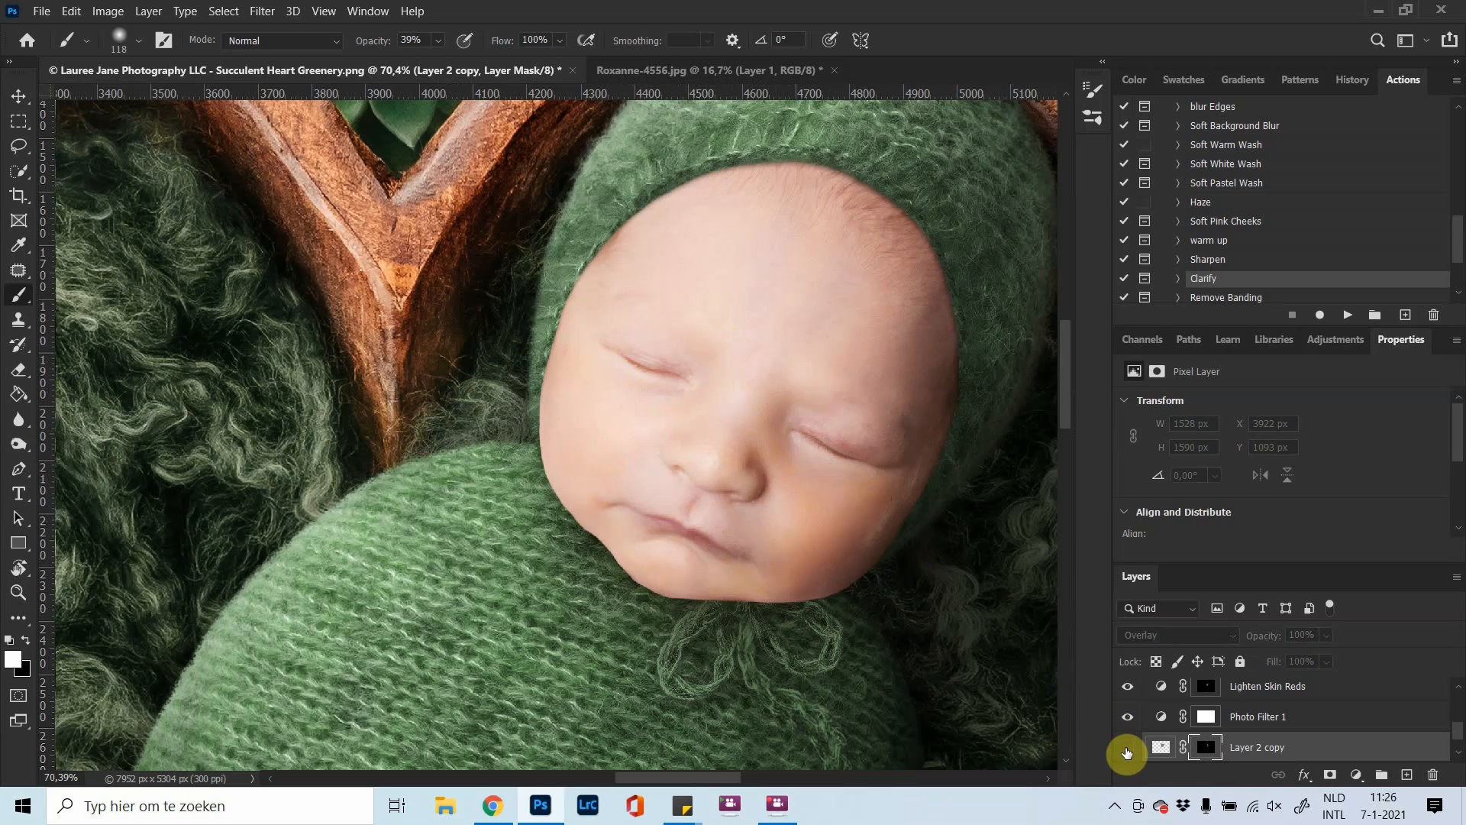
click(1124, 753)
scroll(735, 305, down, 6)
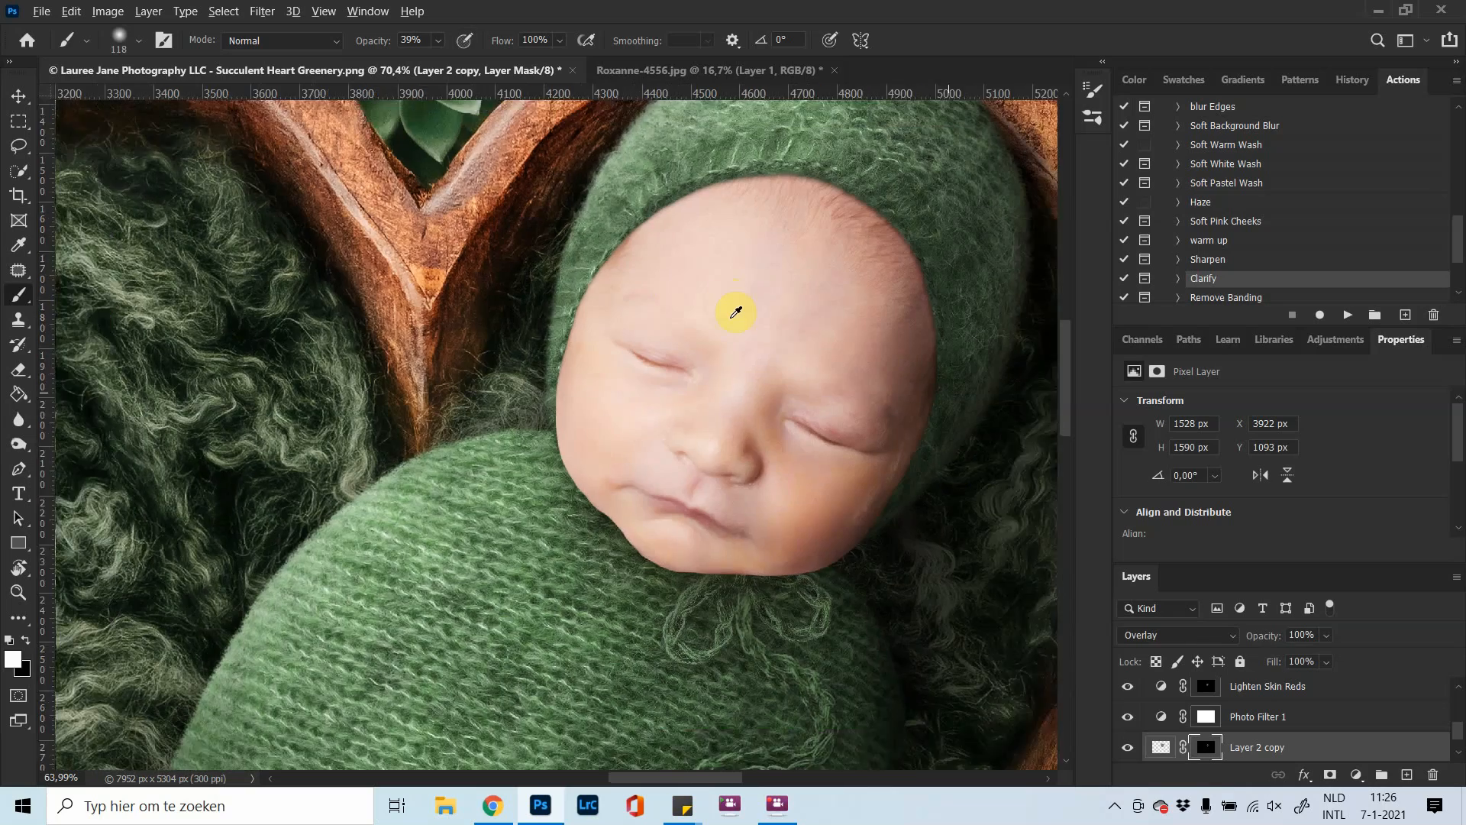
scroll(735, 311, down, 3)
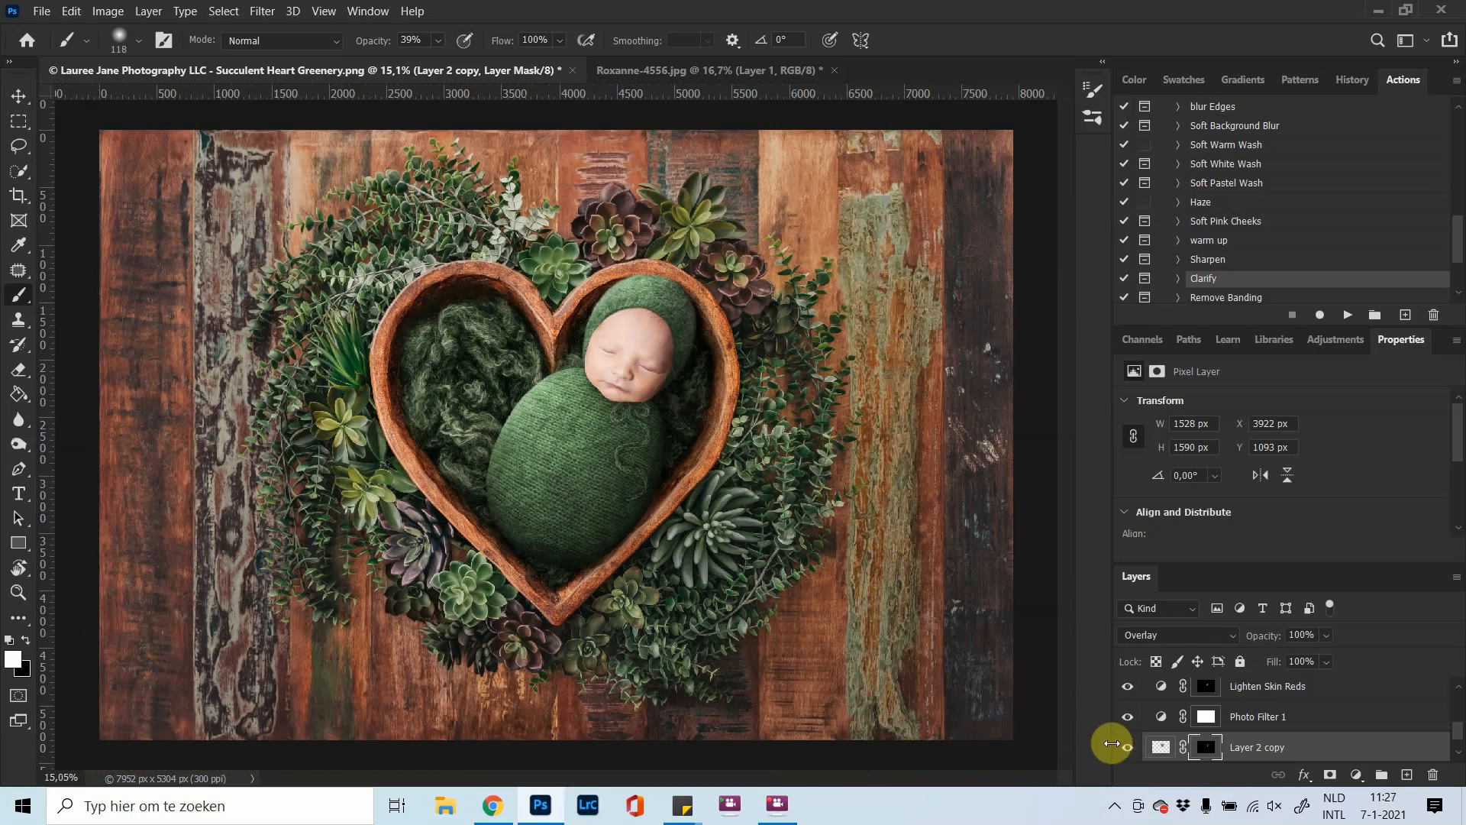
click(1126, 750)
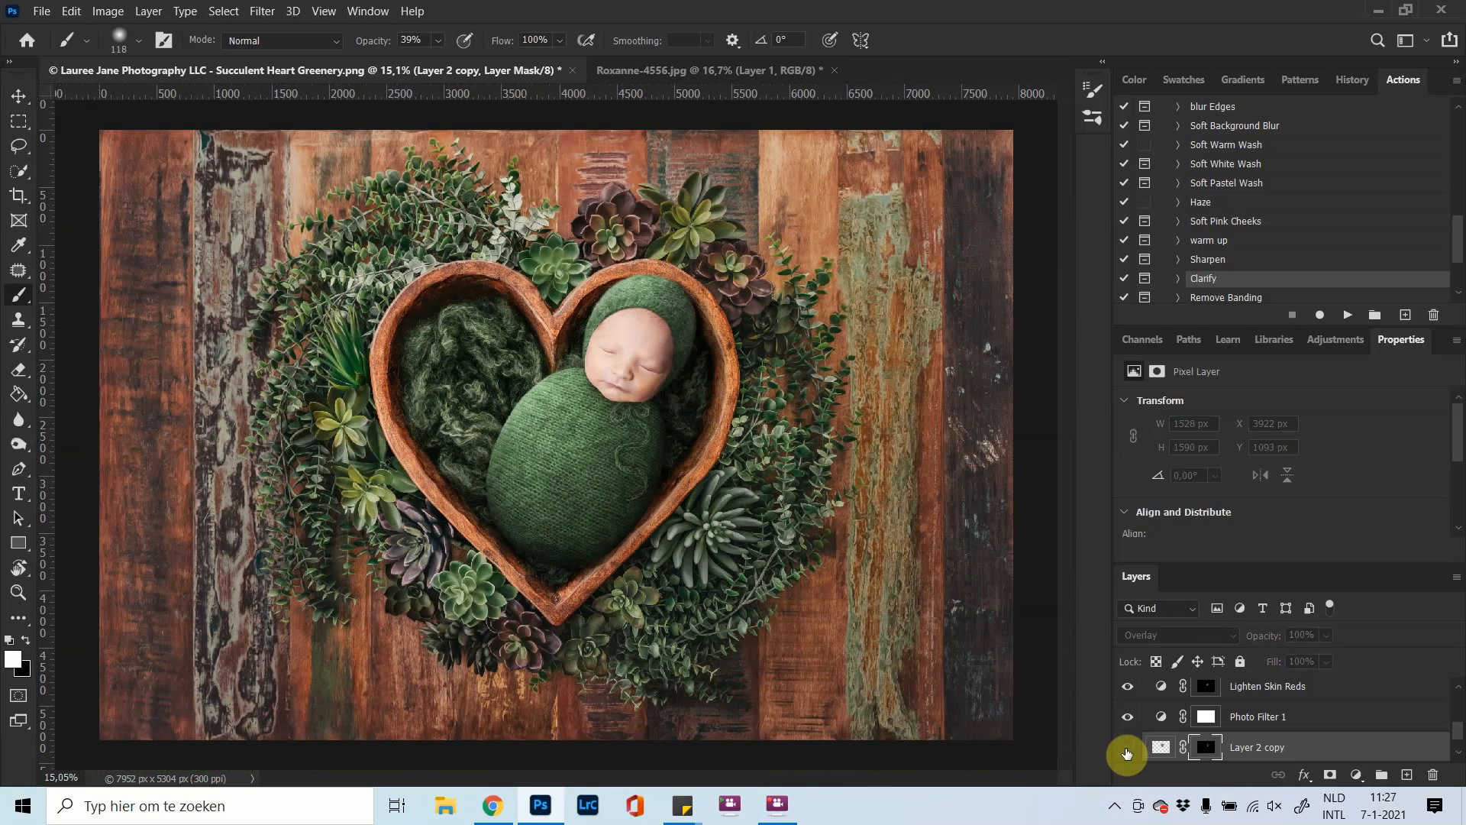
click(1126, 750)
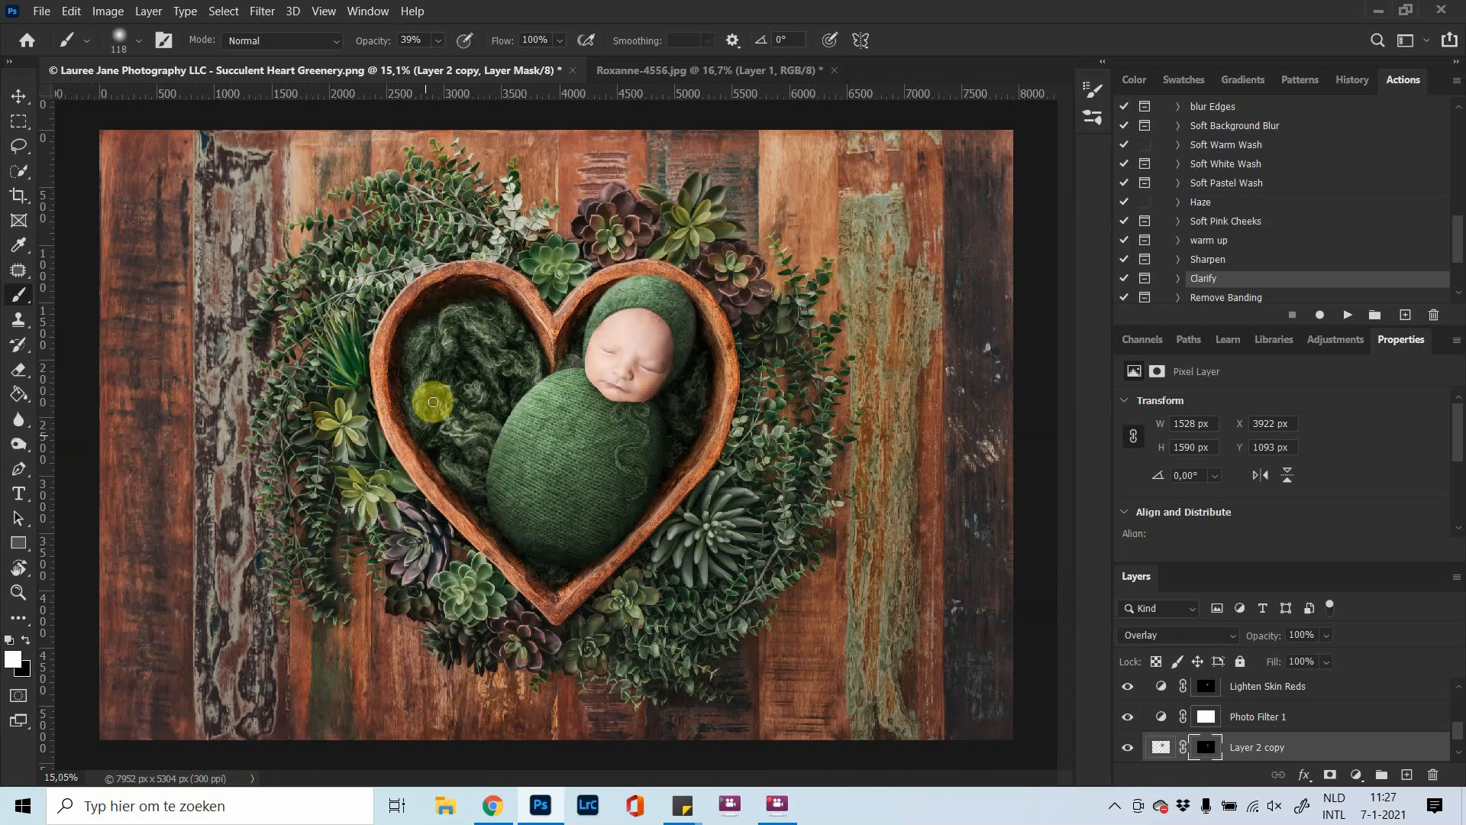
scroll(455, 382, down, 2)
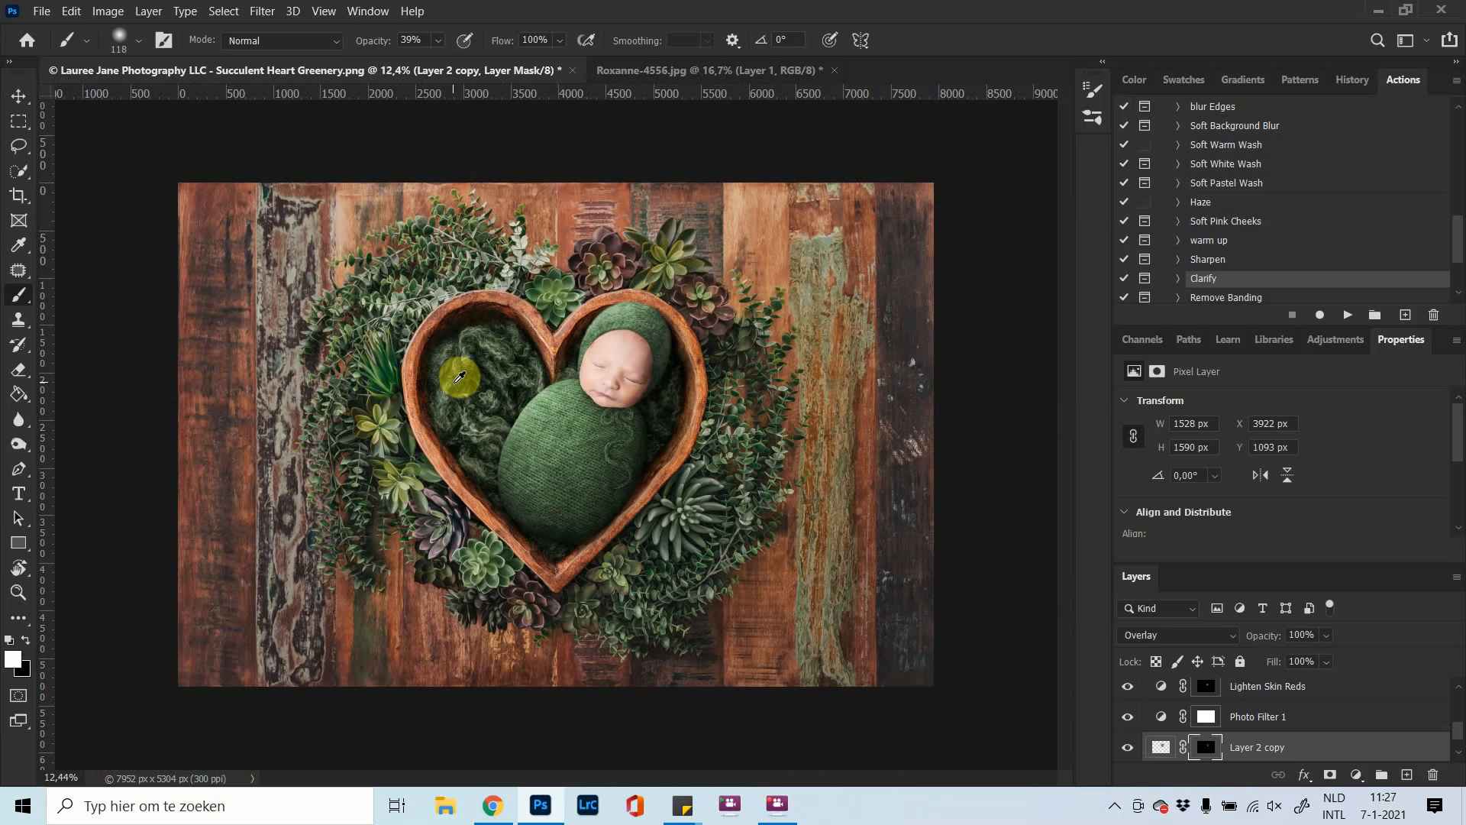
scroll(459, 377, down, 1)
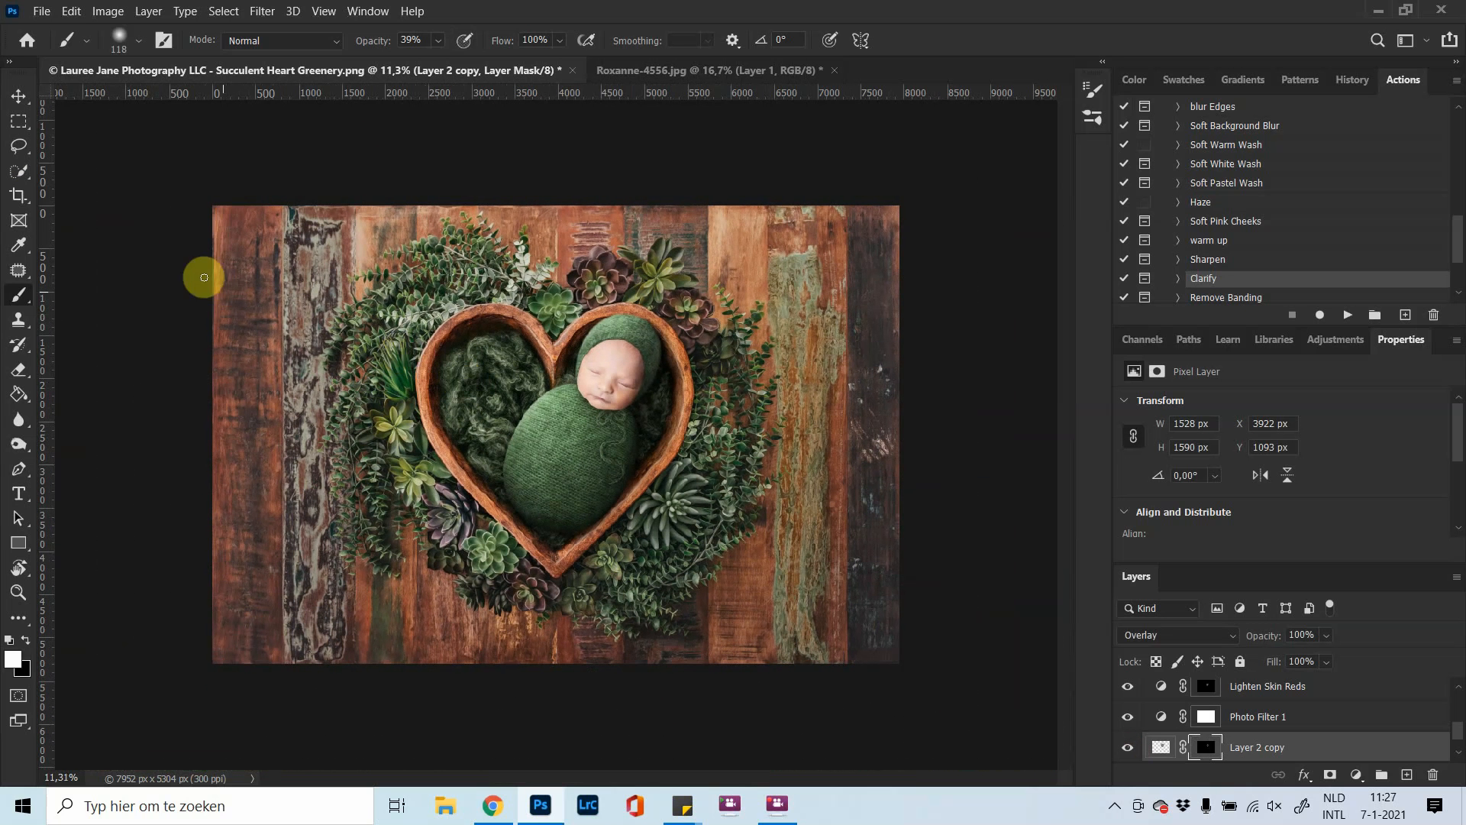
Examine the newborn in the heart and compare the composite with the original newborn photo in the other open document
click(12, 104)
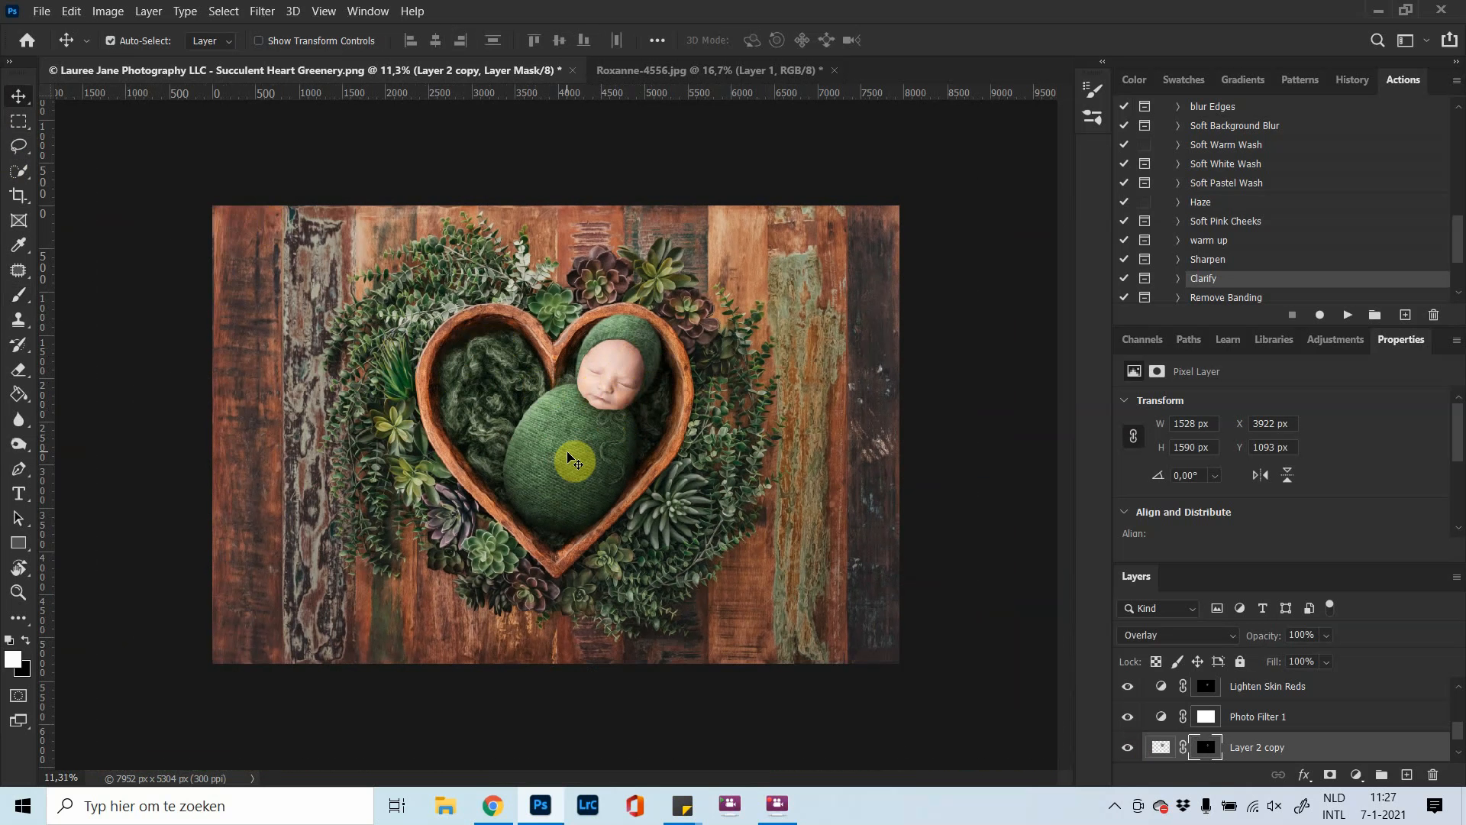
scroll(567, 455, down, 2)
scroll(567, 455, up, 3)
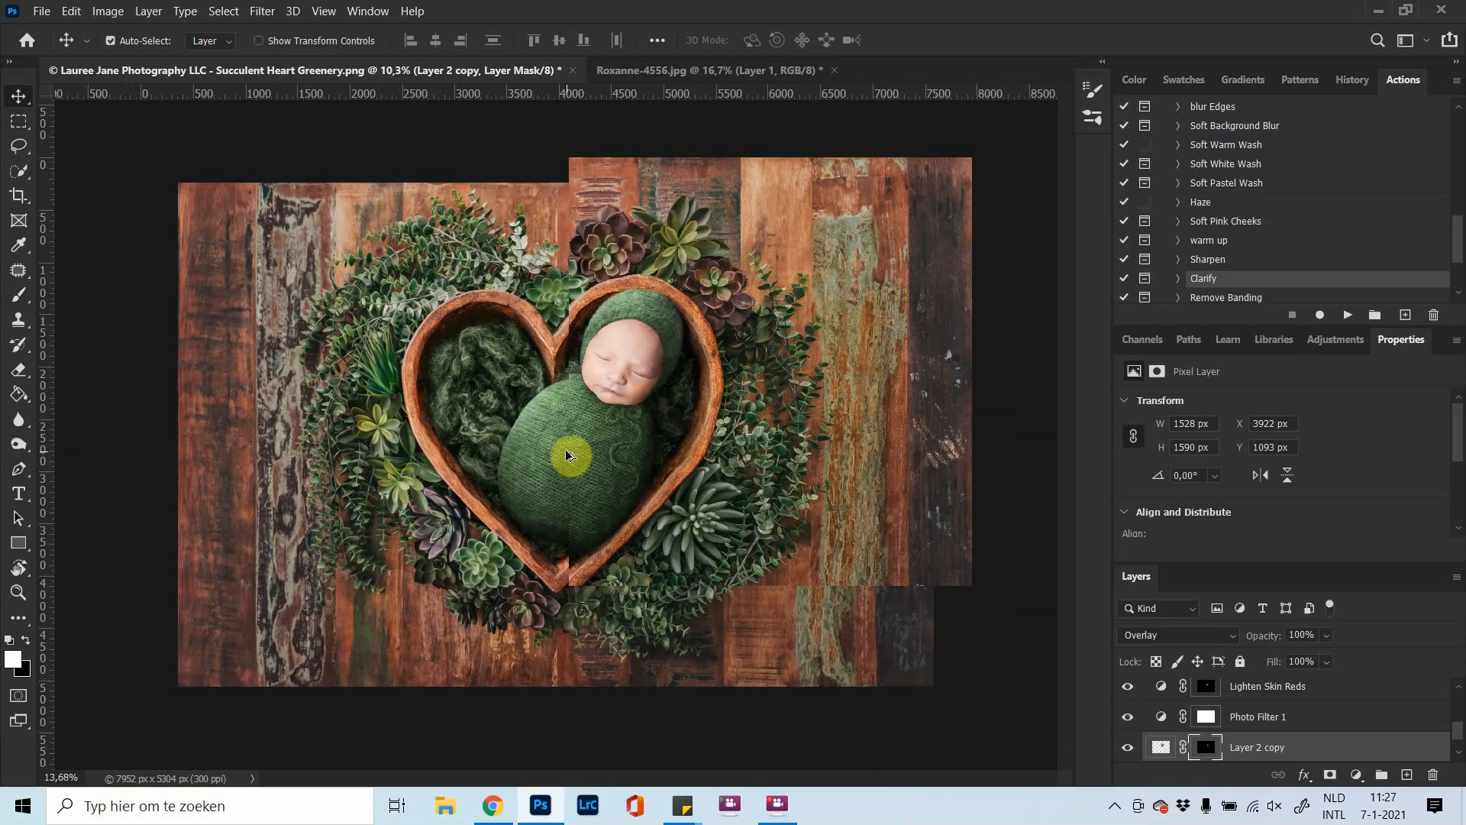
scroll(591, 397, up, 1)
scroll(591, 394, up, 5)
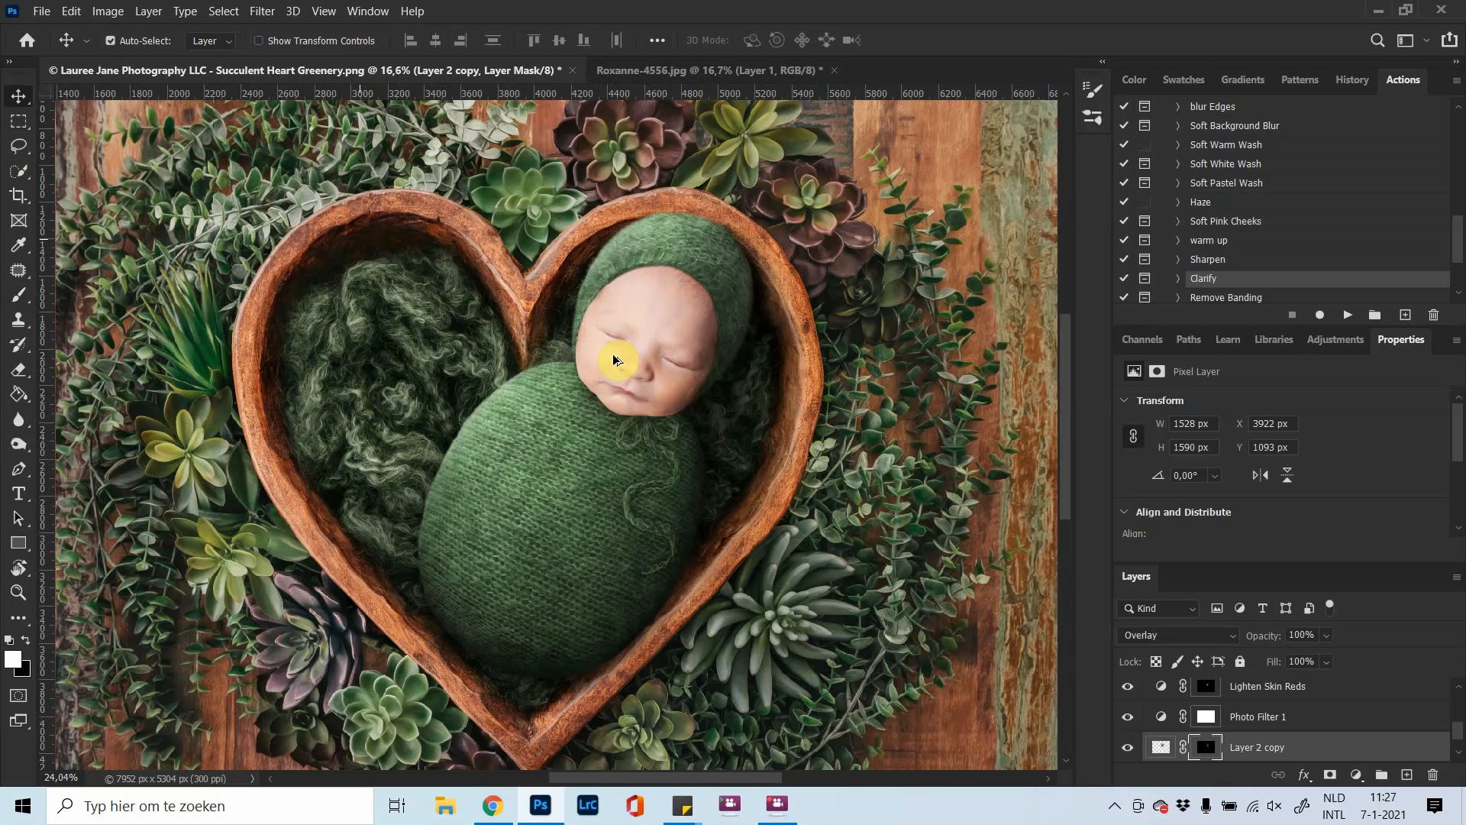
scroll(607, 348, up, 1)
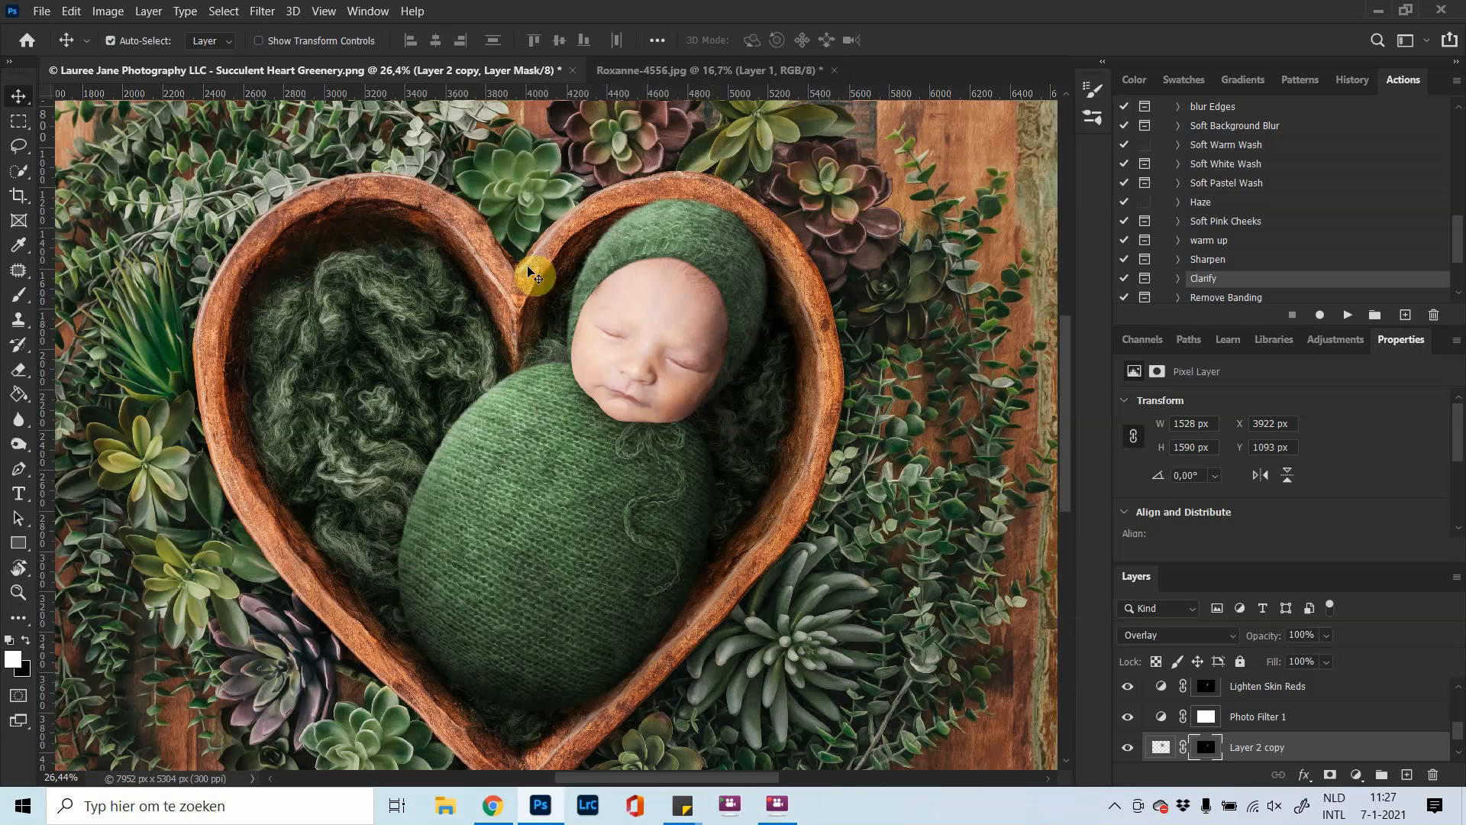
click(681, 71)
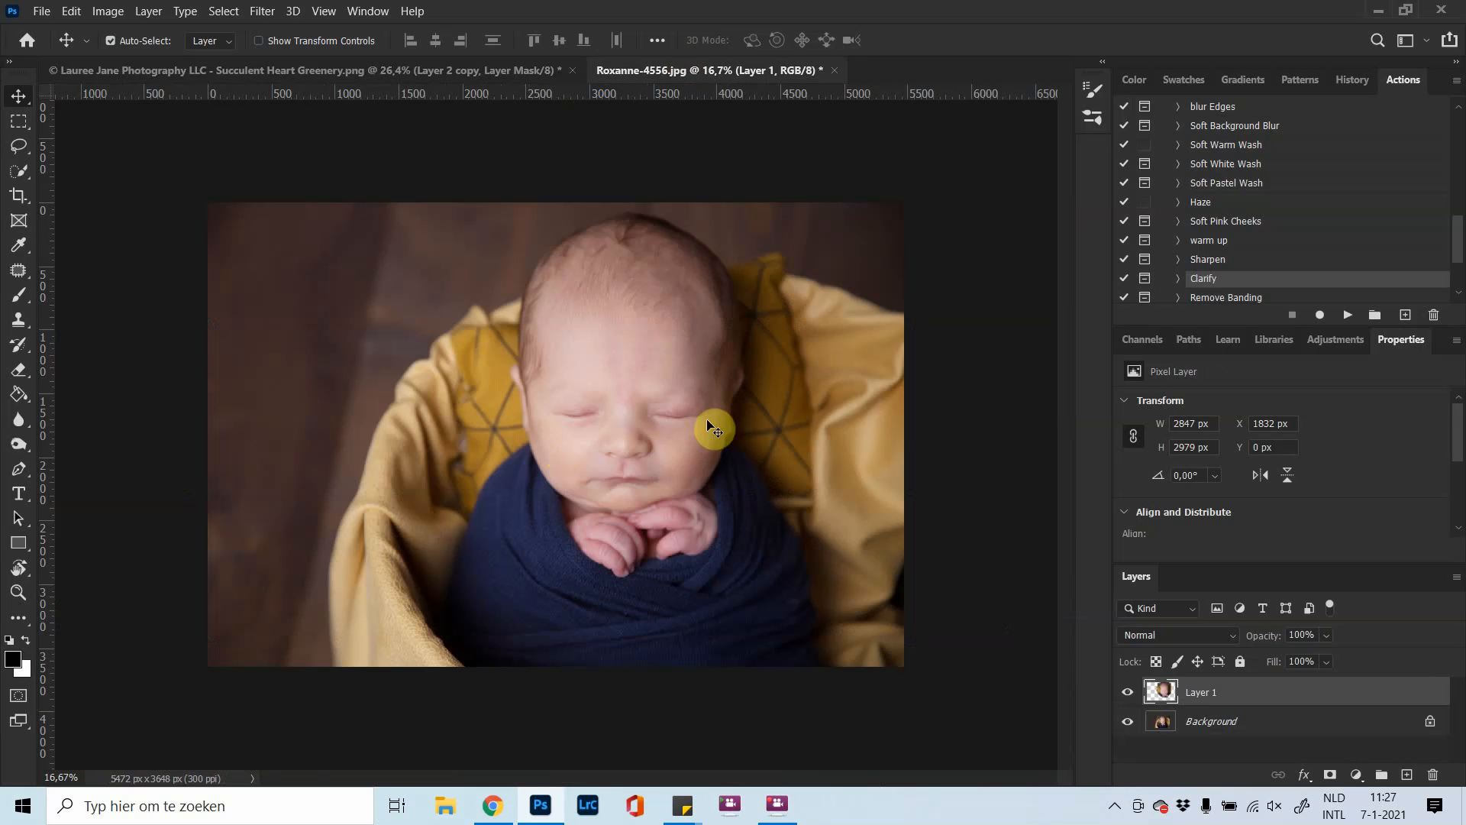
click(355, 70)
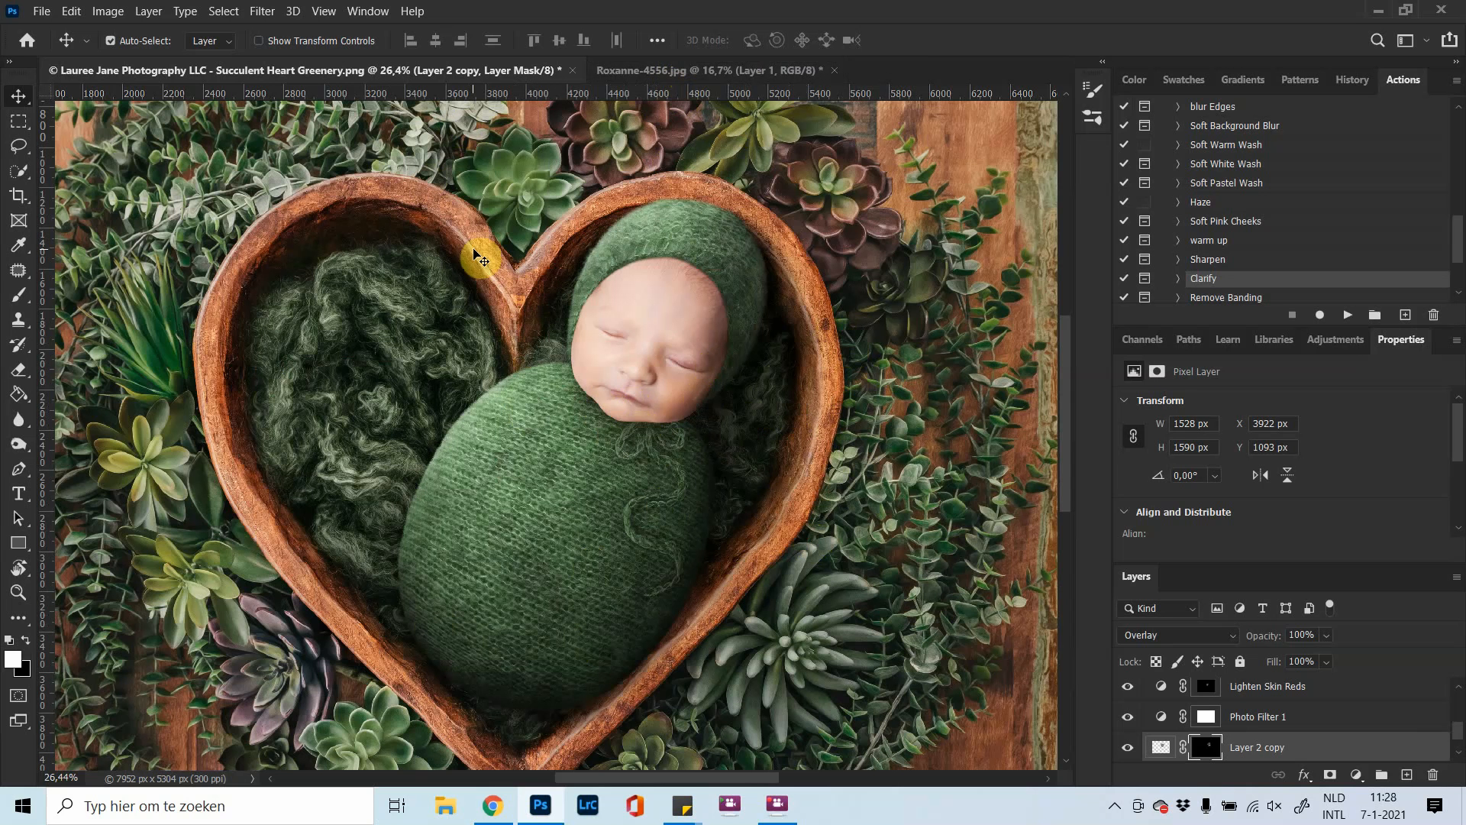
key(ctrl+0)
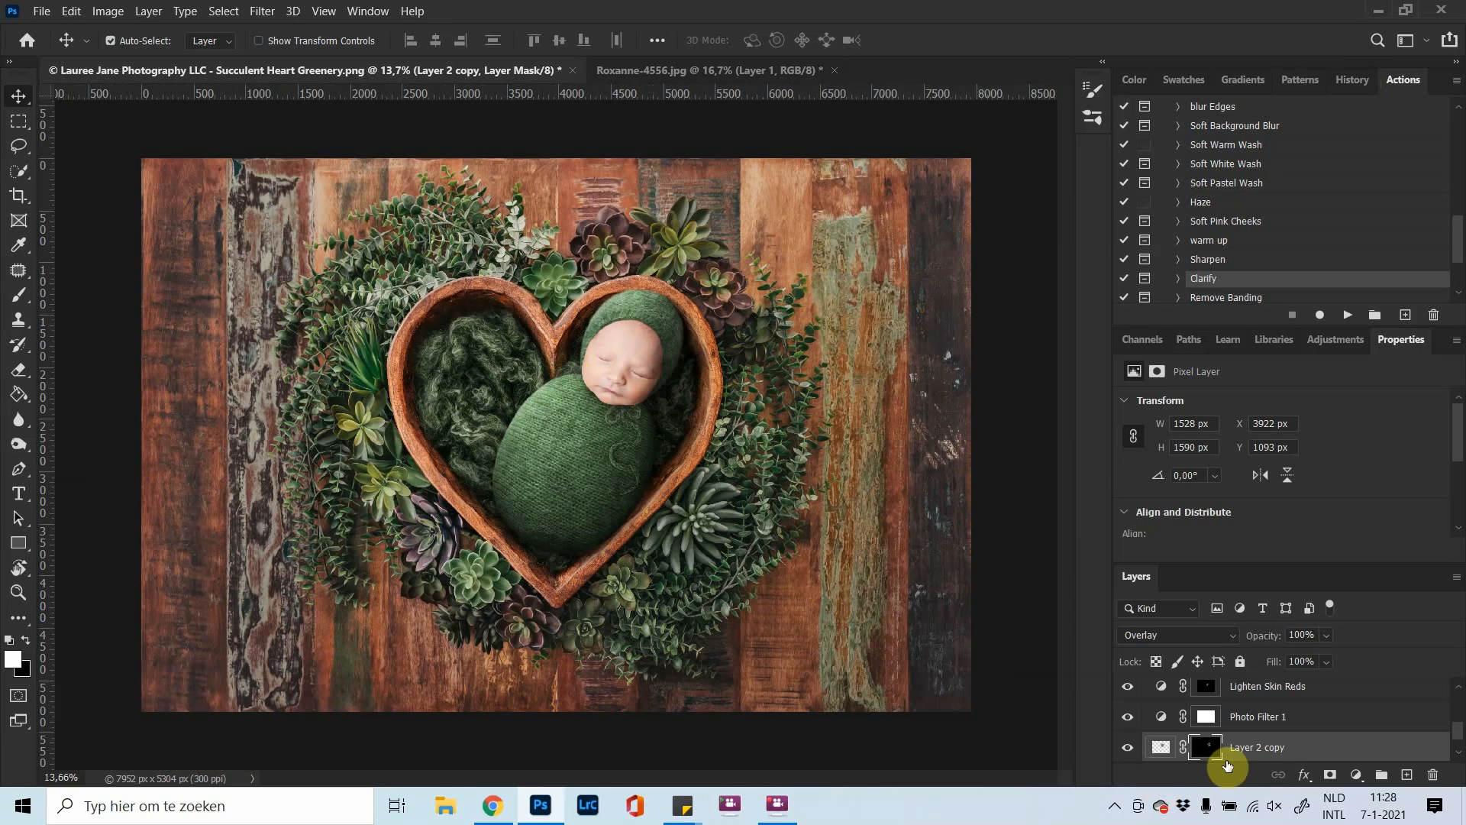
Hide Layer 2 copy, Photo Filter 1, both Lighten Skin Reds layers, Brightness/Contrast 1 and Curves 1 to view the unadjusted face
scroll(1309, 758, down, 1)
scroll(1309, 758, up, 1)
scroll(1309, 758, down, 1)
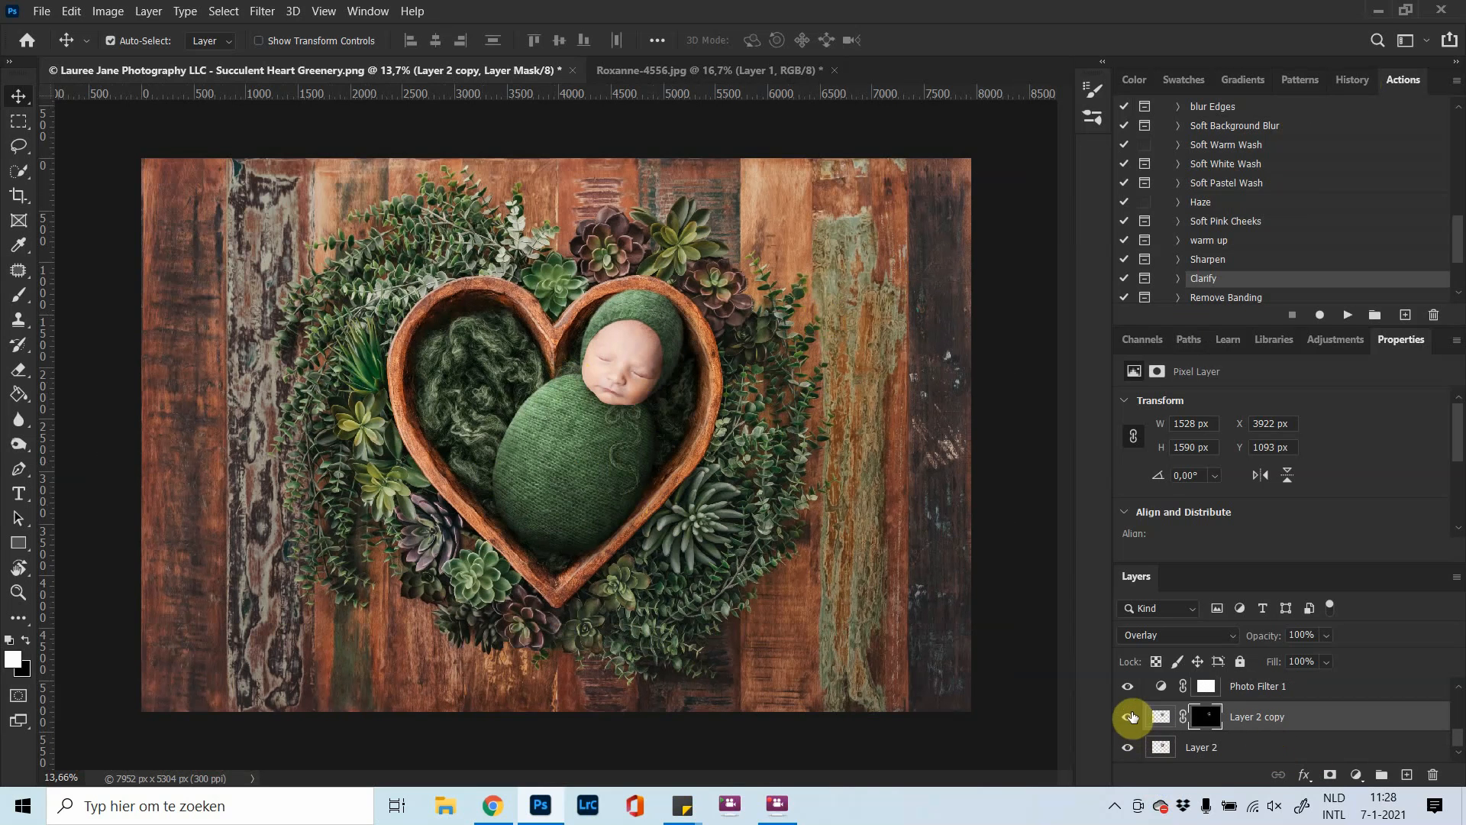
drag(1128, 716, 1126, 689)
scroll(1134, 707, up, 3)
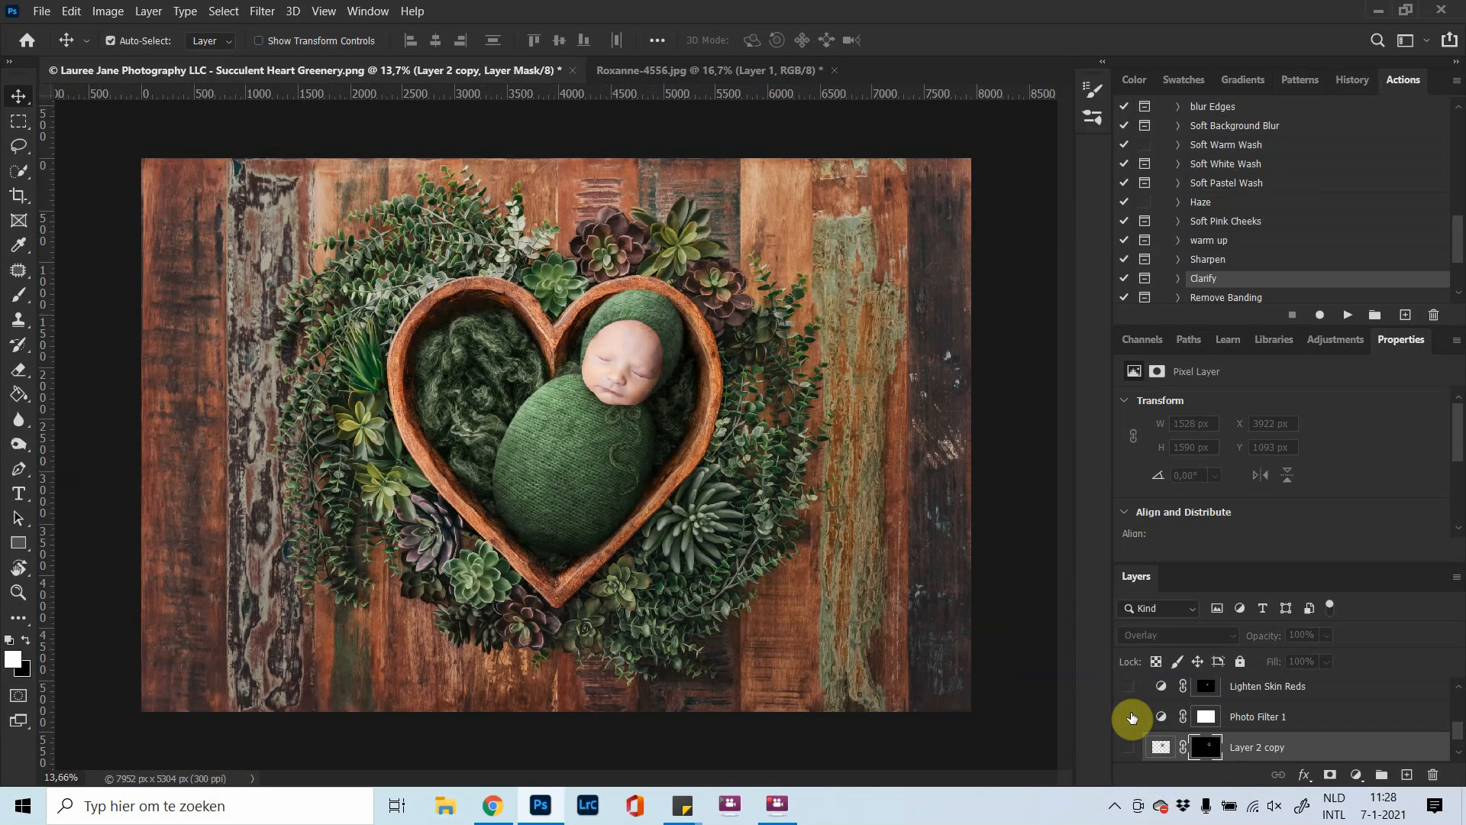
drag(1123, 712, 1125, 694)
scroll(1133, 715, up, 2)
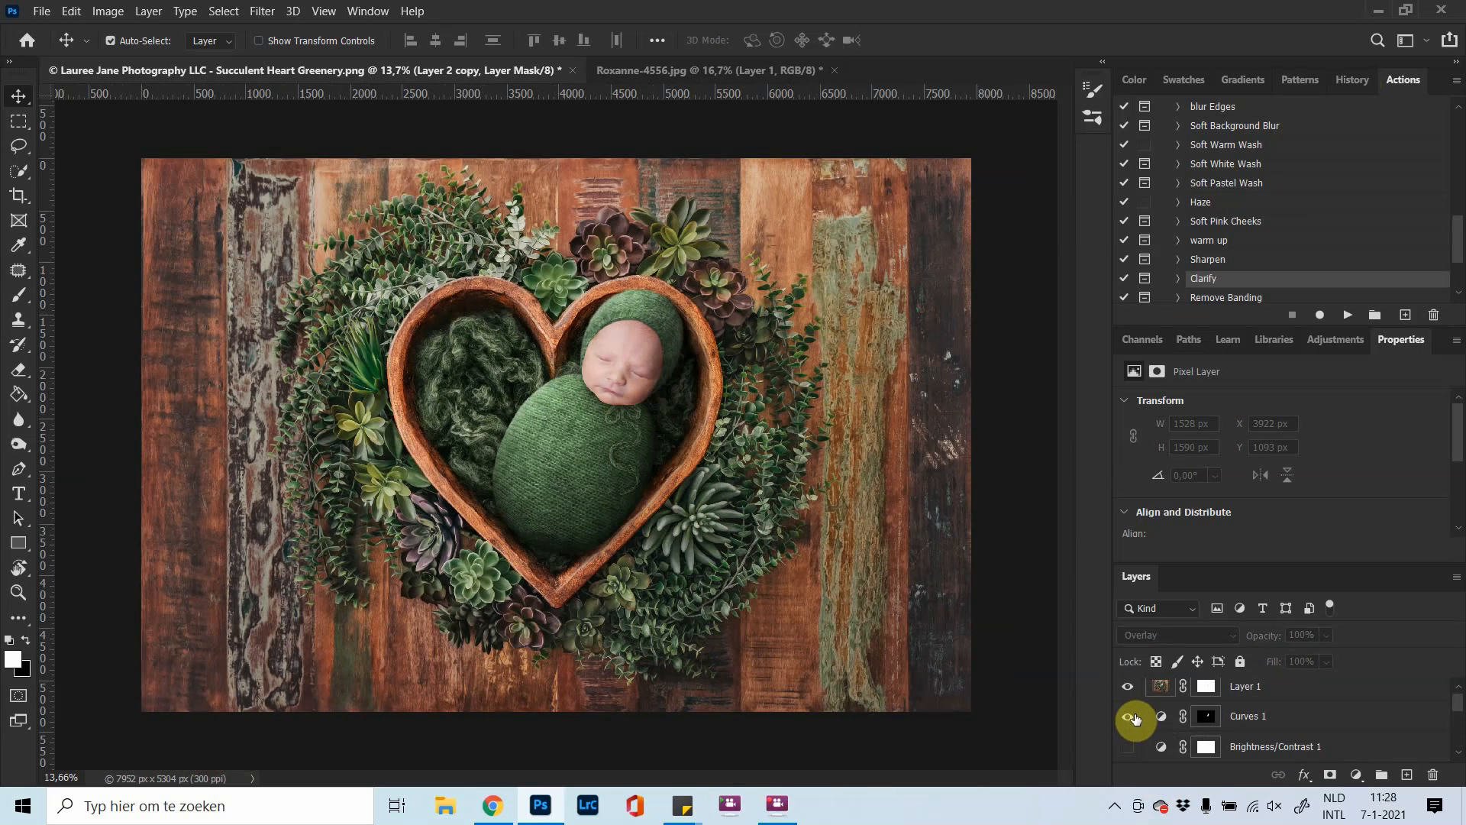
click(1128, 718)
scroll(1236, 716, down, 5)
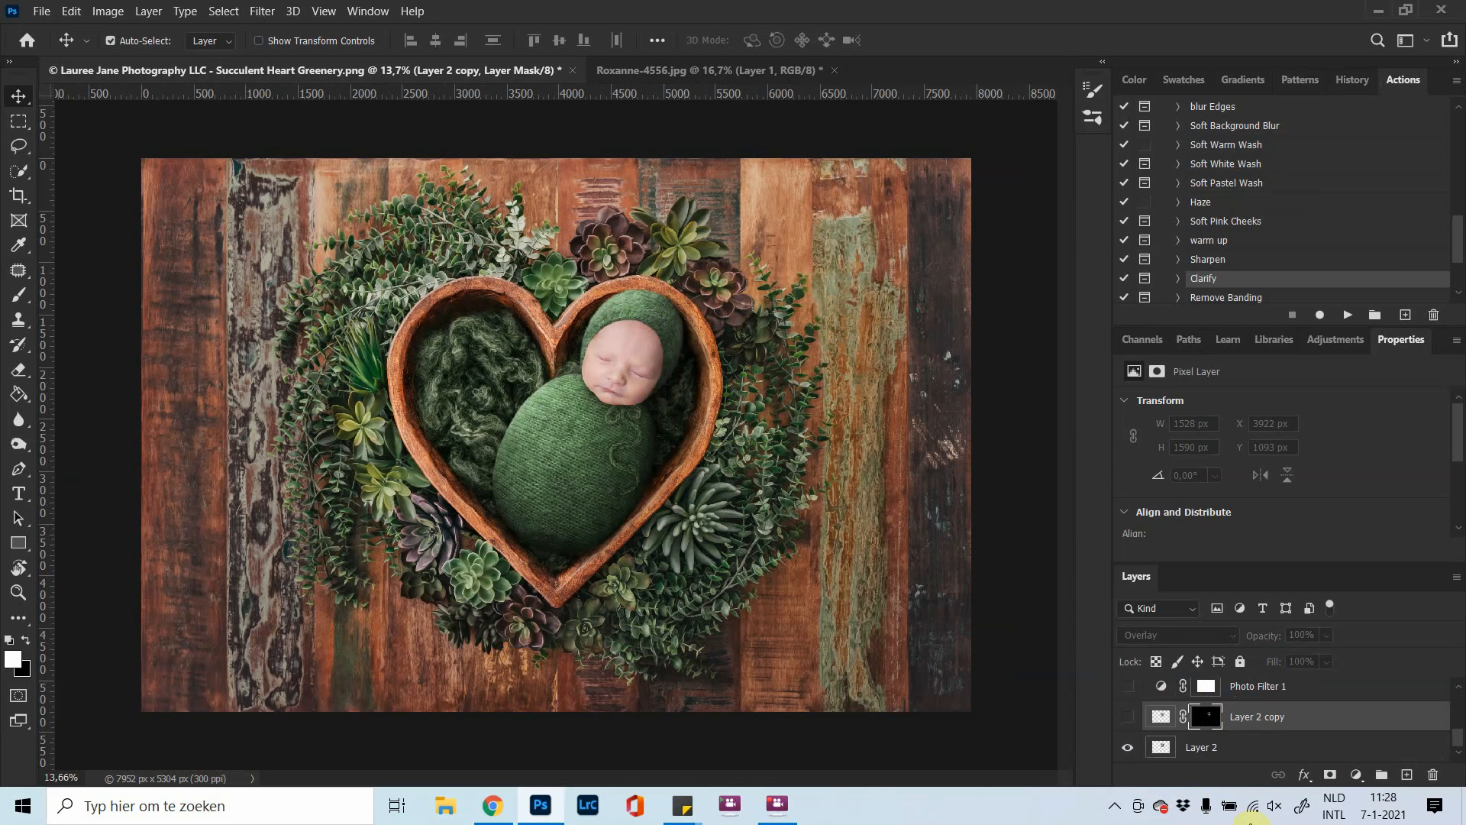
Show Layer 2 copy and all the hidden adjustment layers again, up through Curves 1, to view the edited face
click(1128, 717)
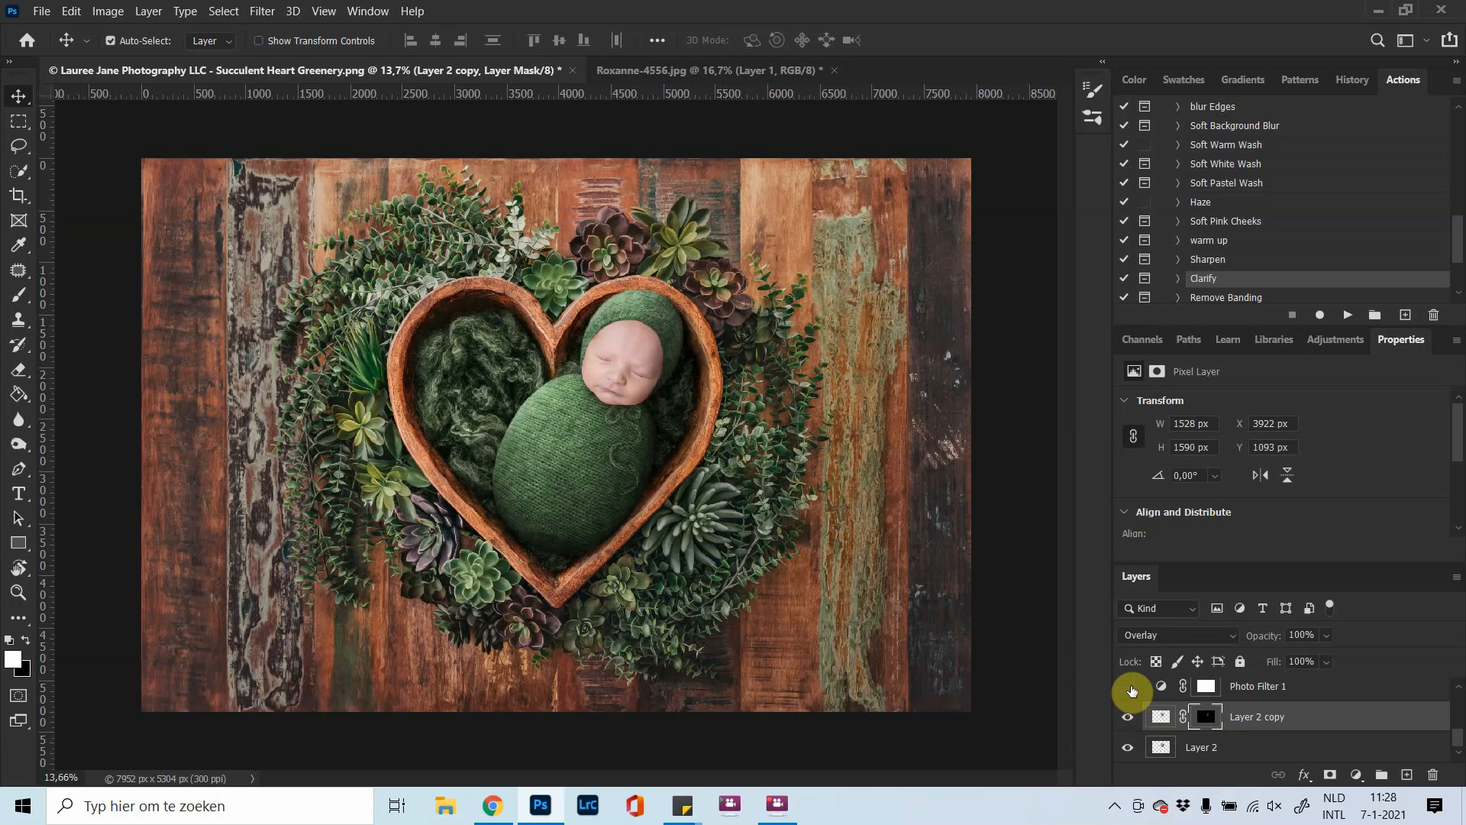
click(1129, 688)
scroll(1132, 699, up, 1)
click(1131, 689)
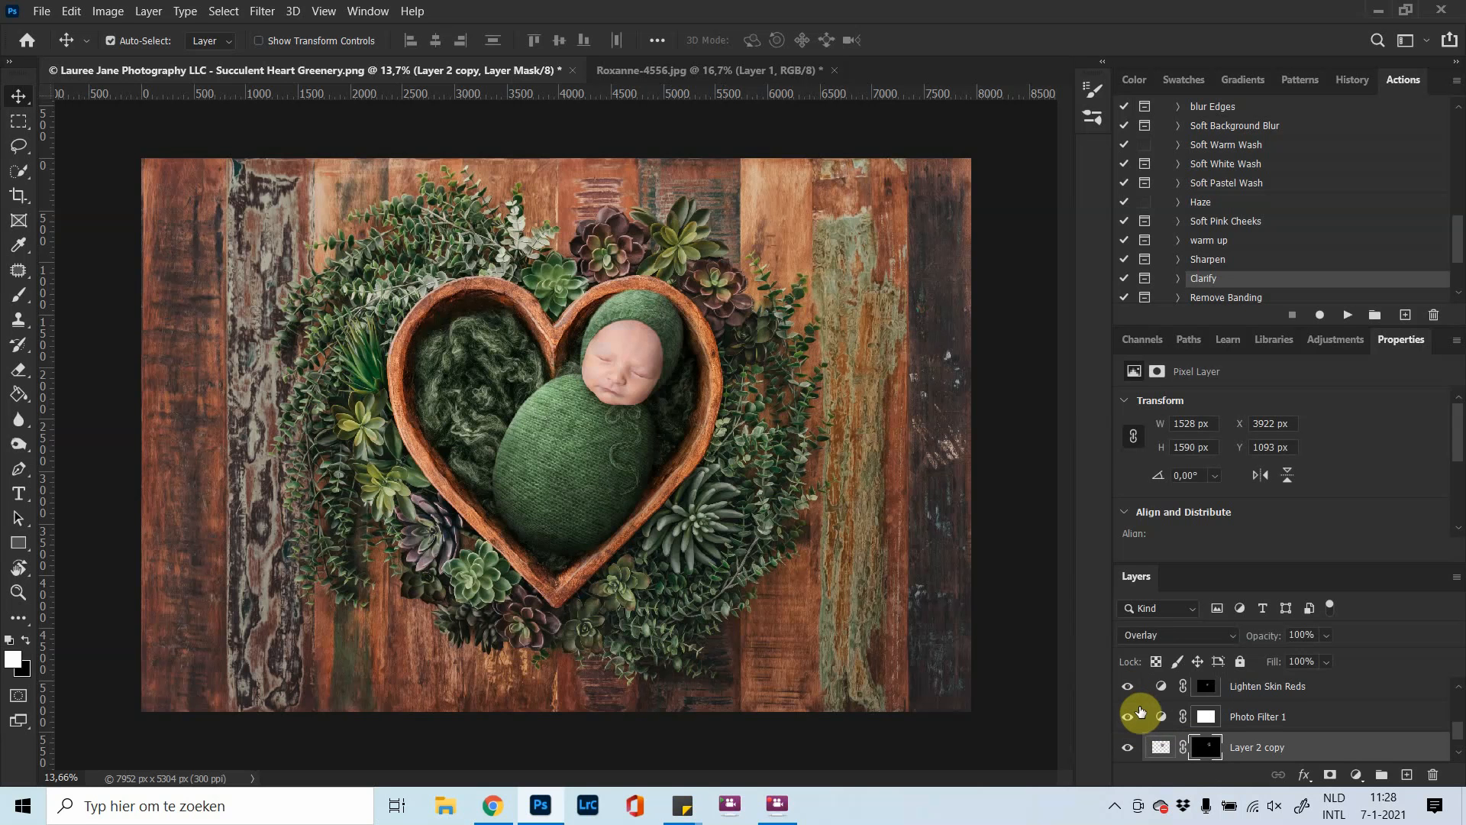
scroll(1134, 713, up, 2)
click(1129, 715)
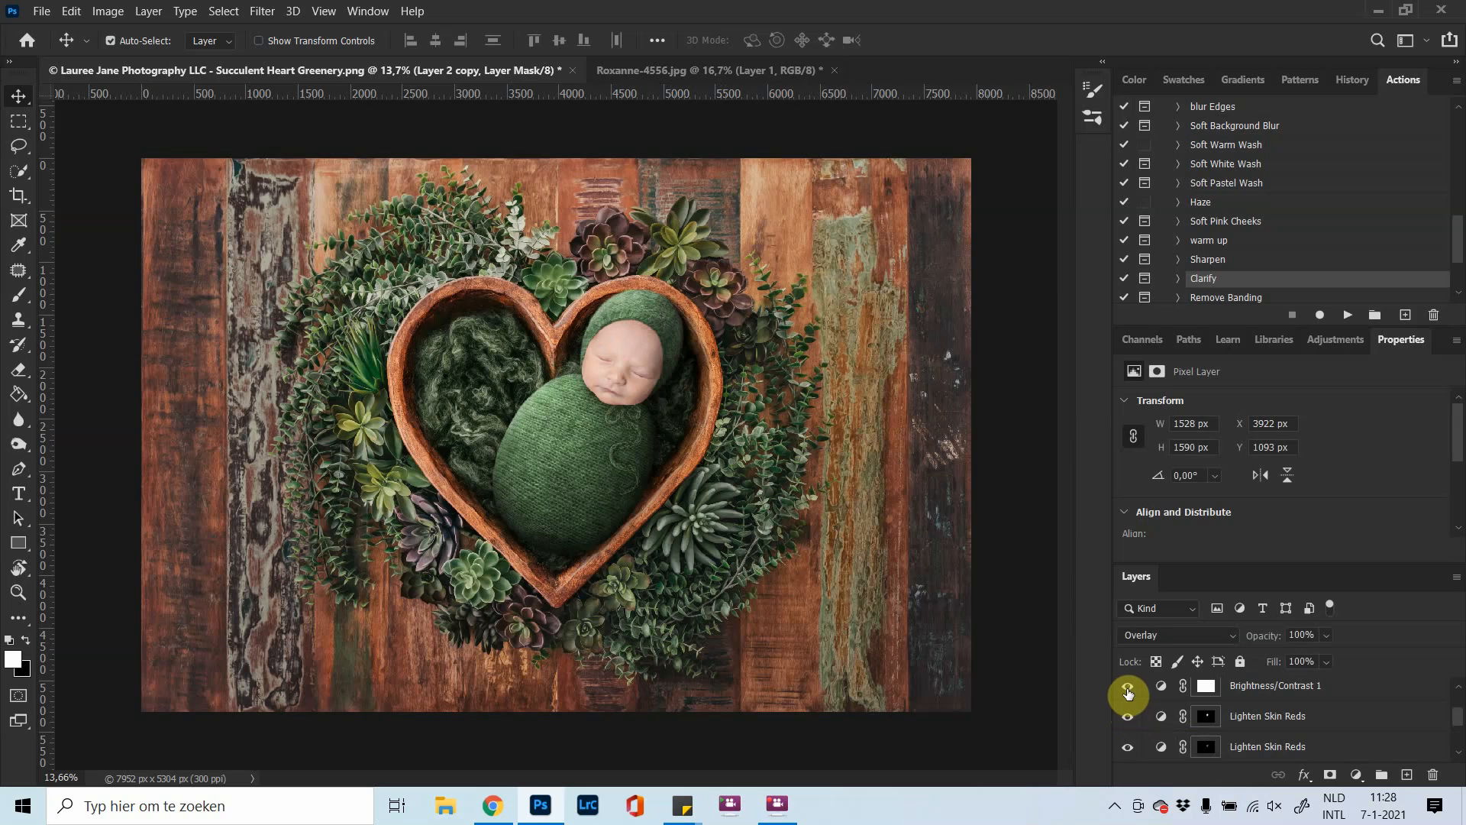
scroll(1134, 717, up, 2)
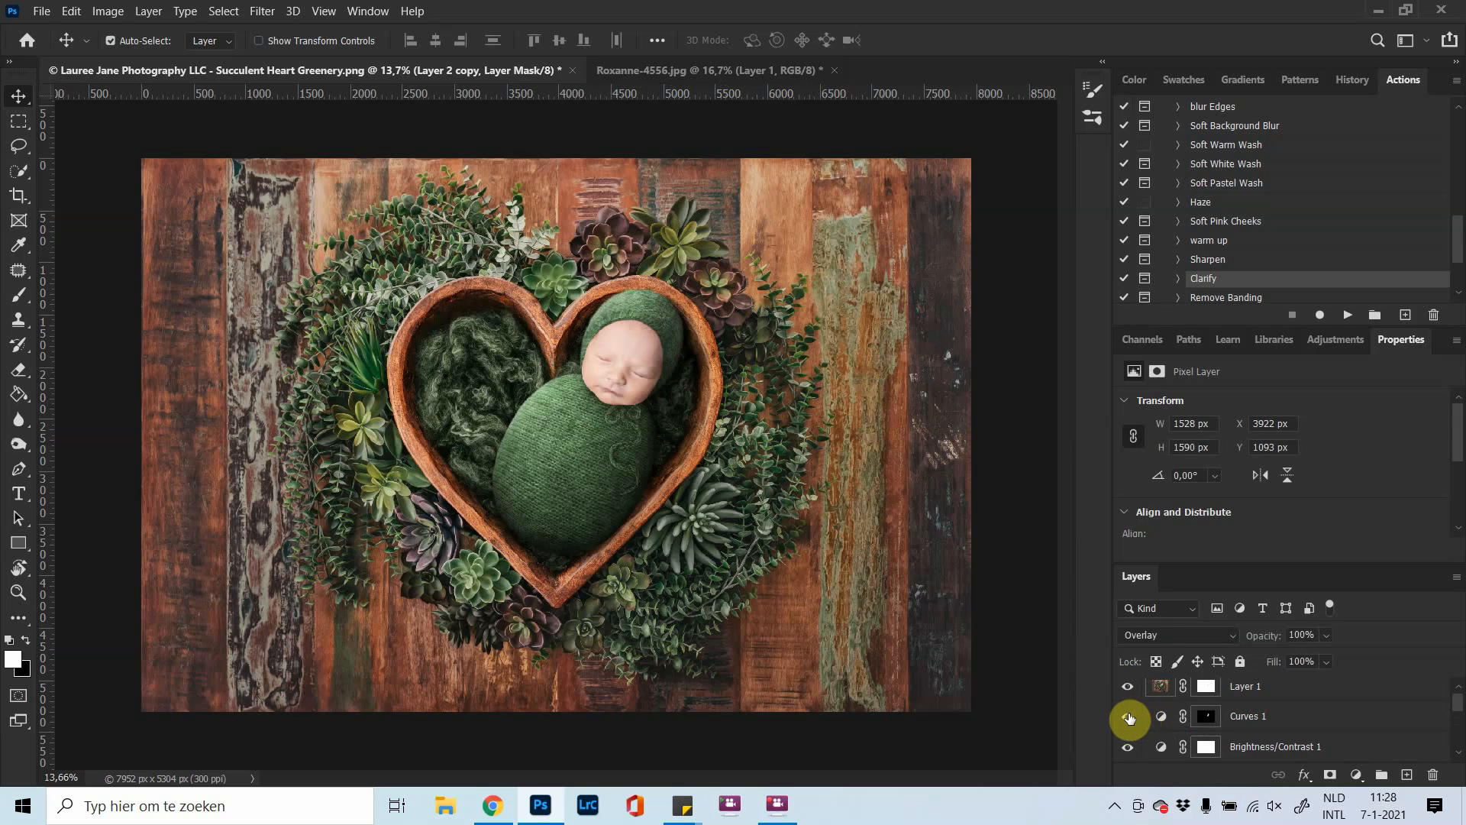
click(1129, 718)
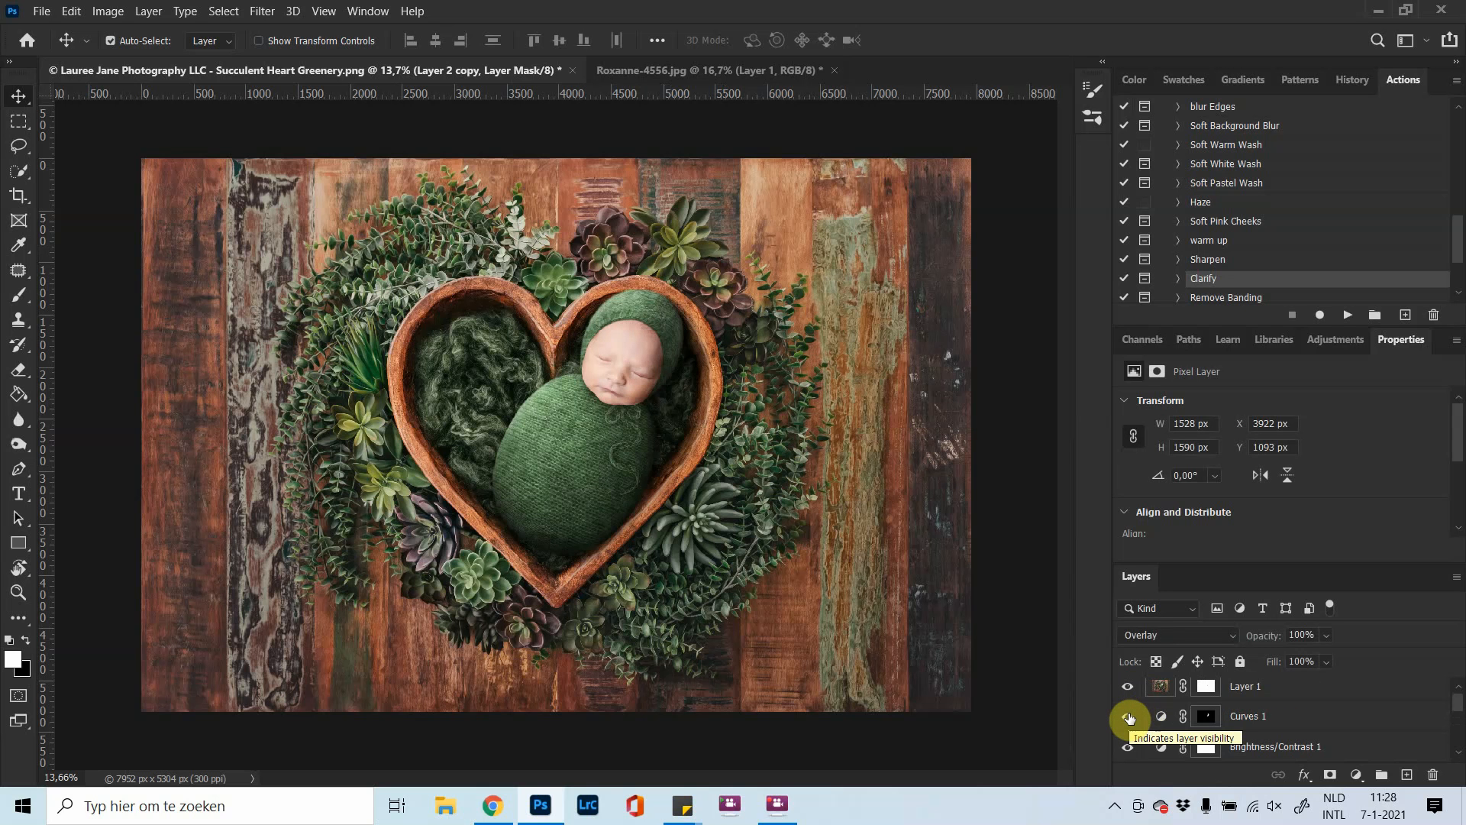
Select the Brightness/Contrast 1 layer and review the effect of each face adjustment layer from there down to Layer 2 copy
scroll(1207, 749, down, 1)
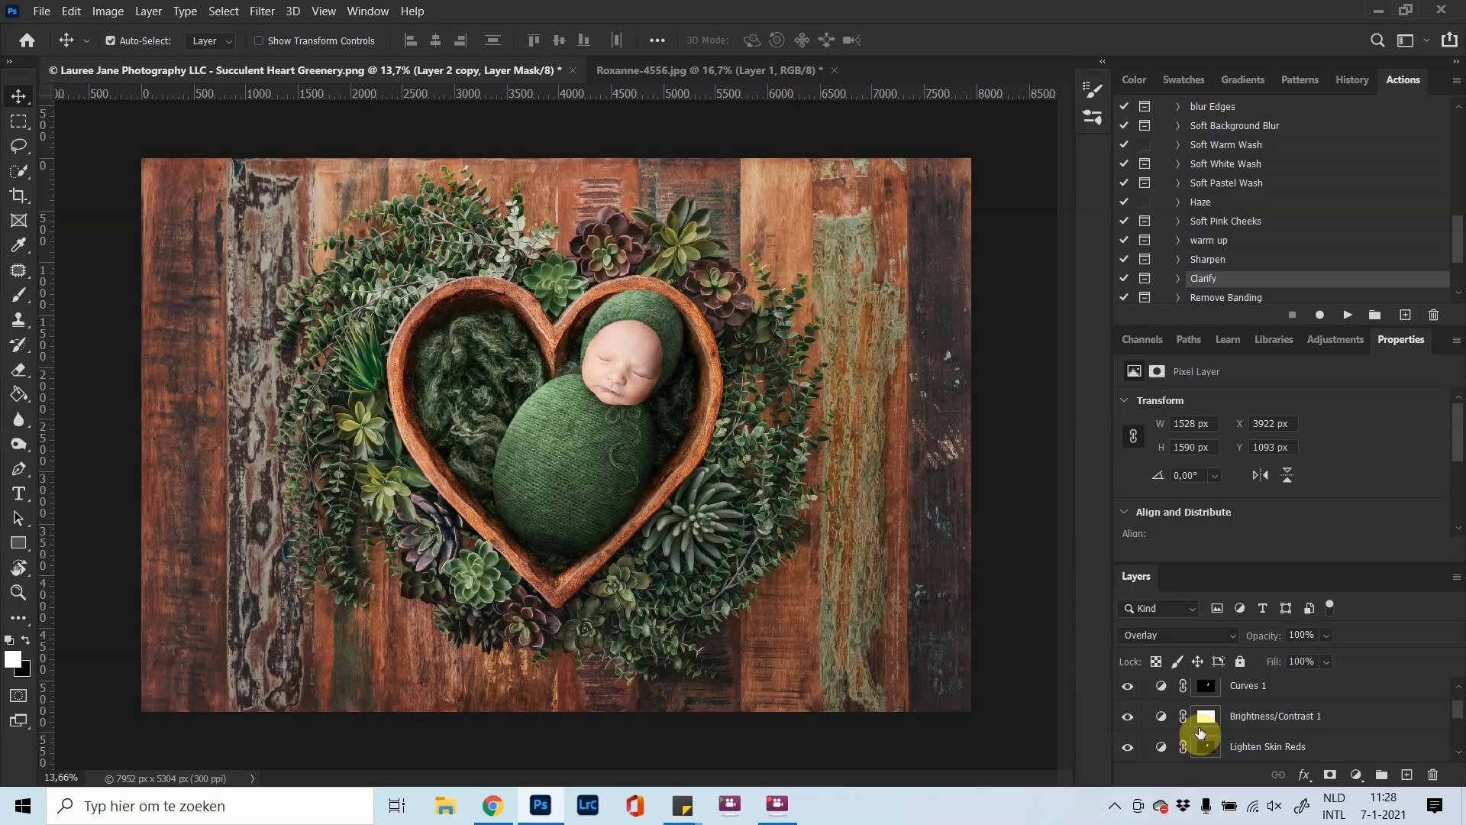
click(1218, 717)
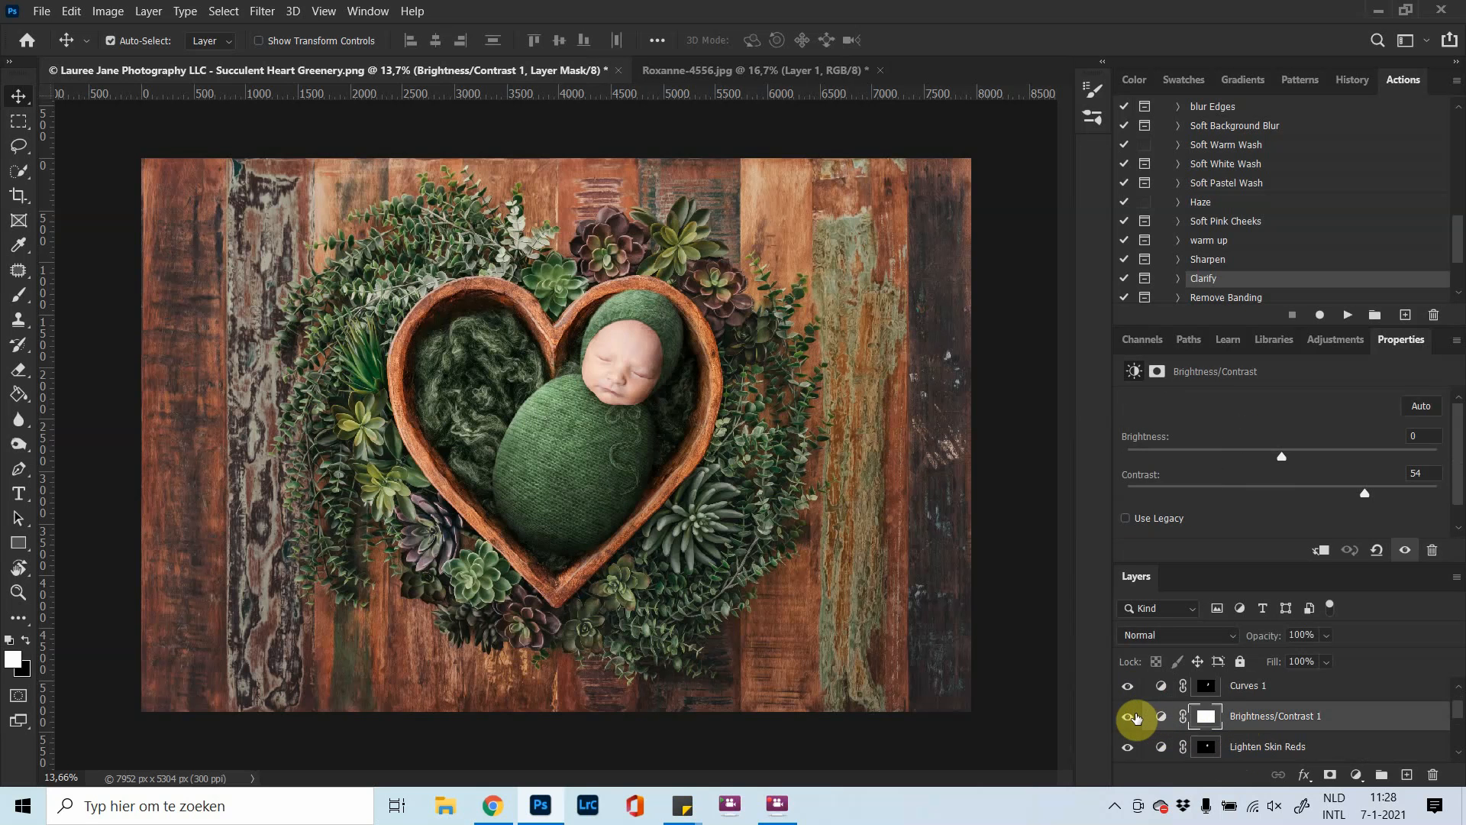
click(1137, 718)
scroll(1136, 718, down, 2)
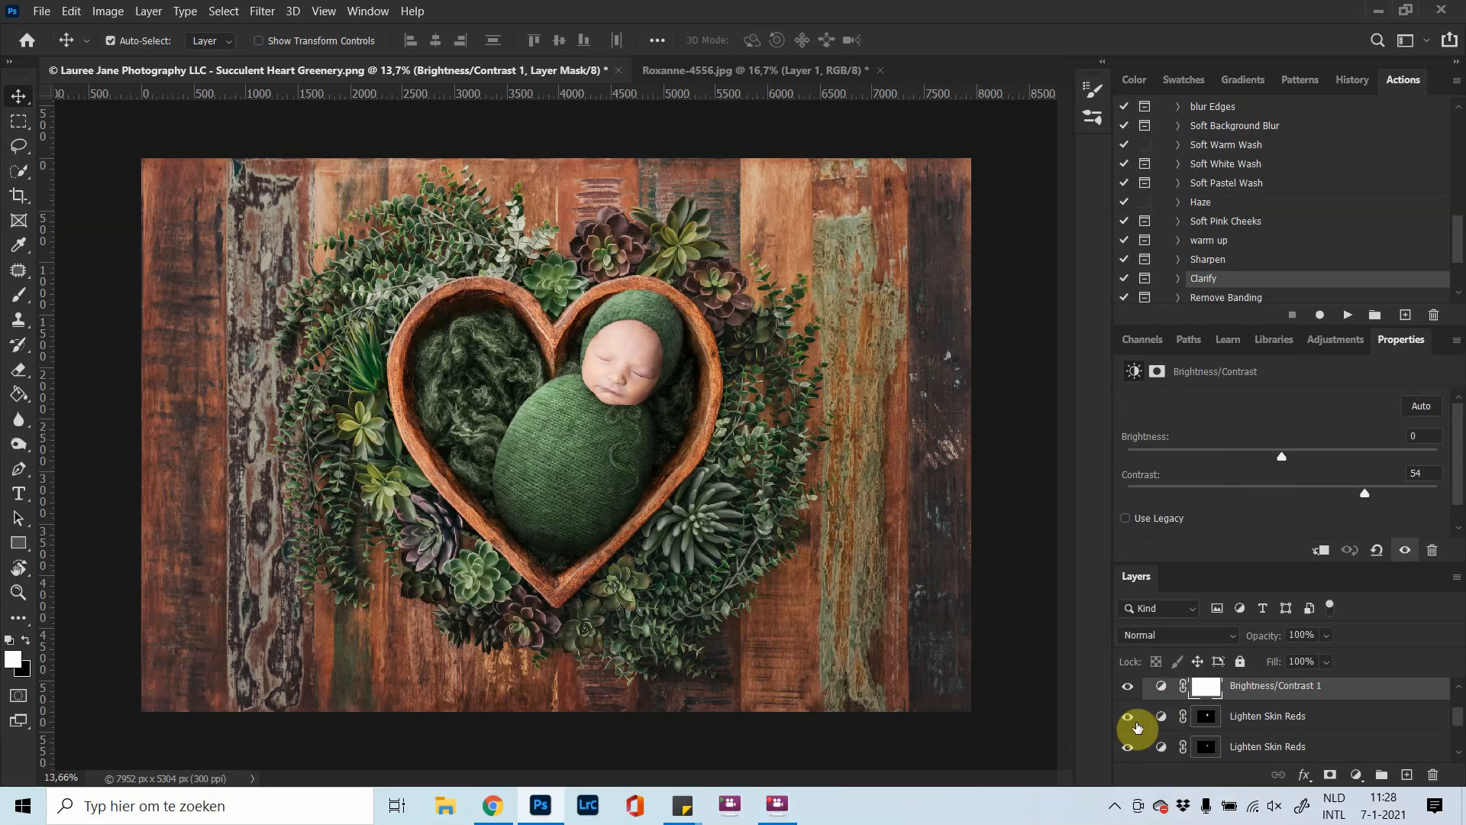
scroll(1131, 746, down, 1)
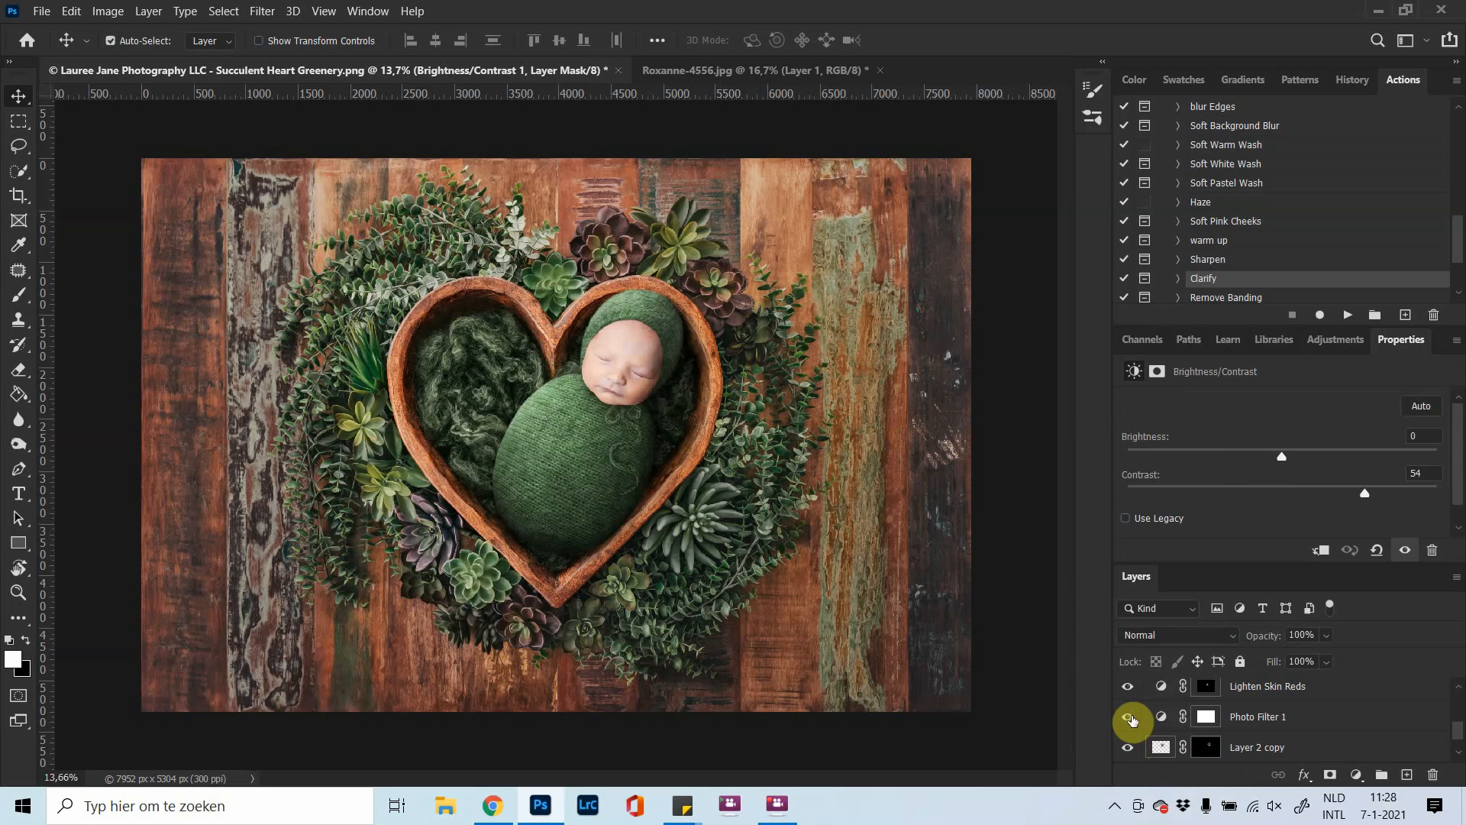
scroll(1132, 719, down, 1)
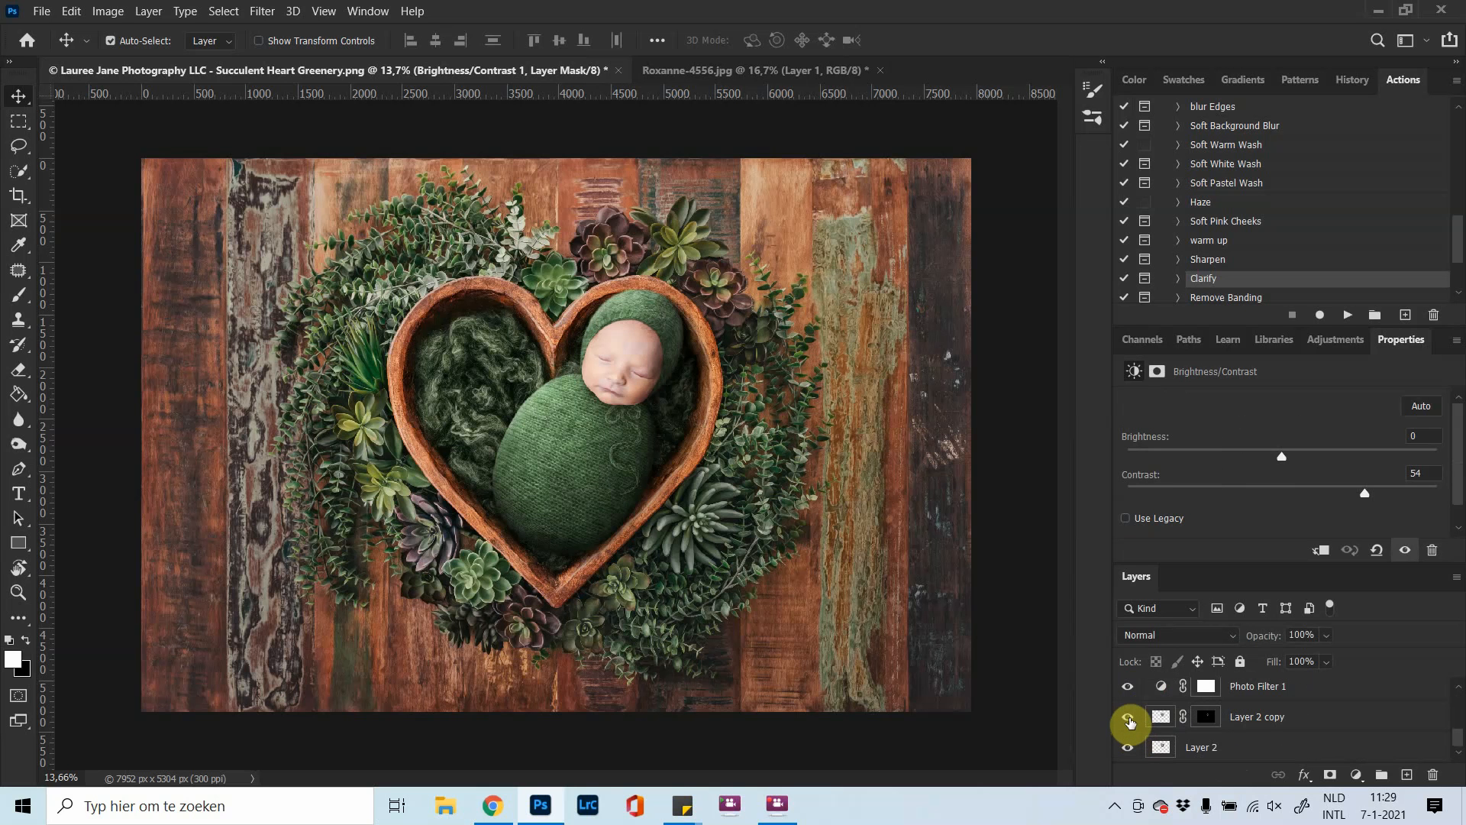
scroll(1130, 721, up, 1)
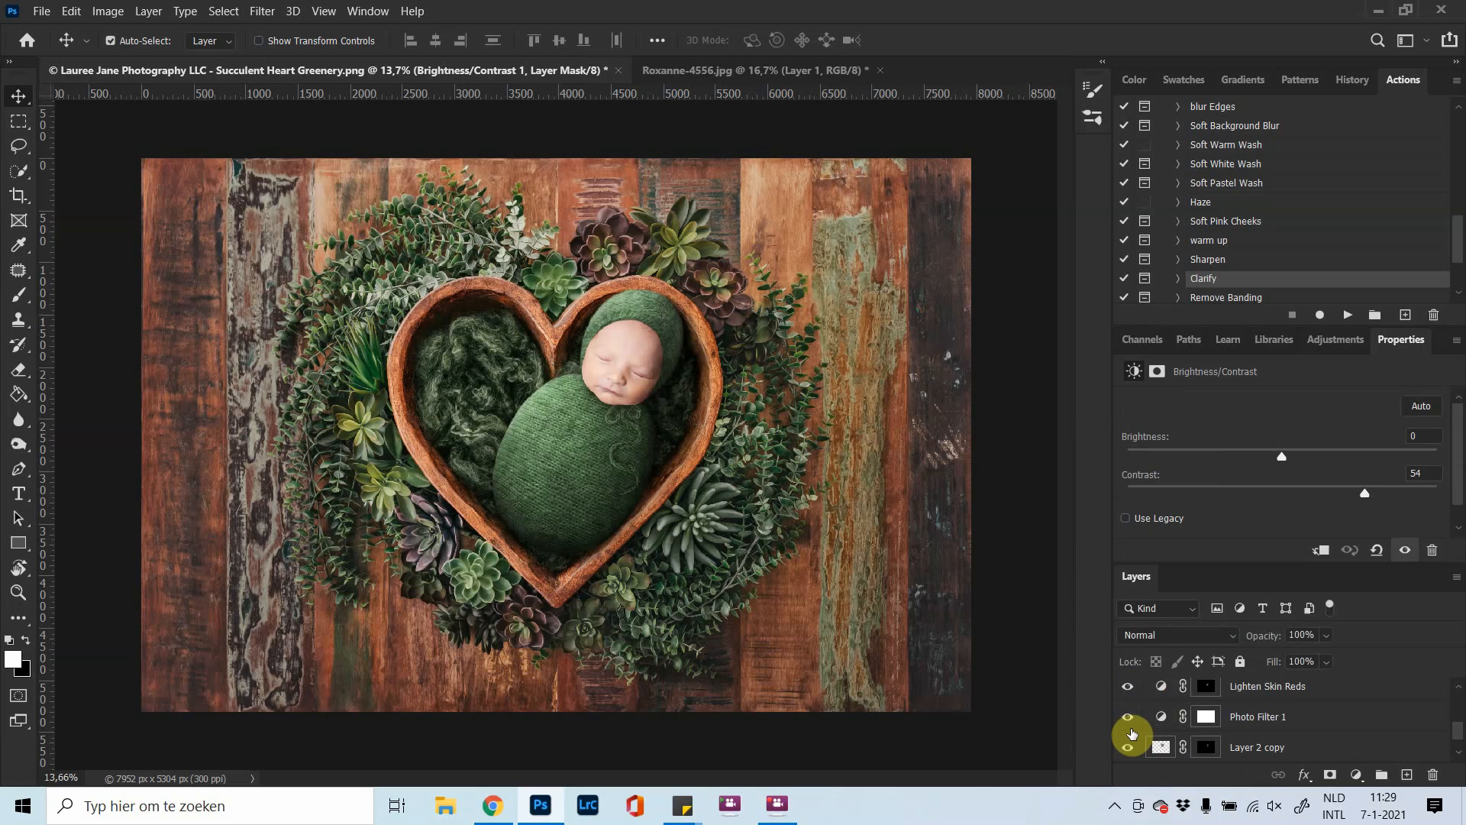
Hide Layer 2 copy, Photo Filter 1, both Lighten Skin Reds layers, Brightness/Contrast 1 and Curves 1 to view the full composite without face corrections
click(1128, 736)
click(1127, 691)
scroll(1129, 719, up, 2)
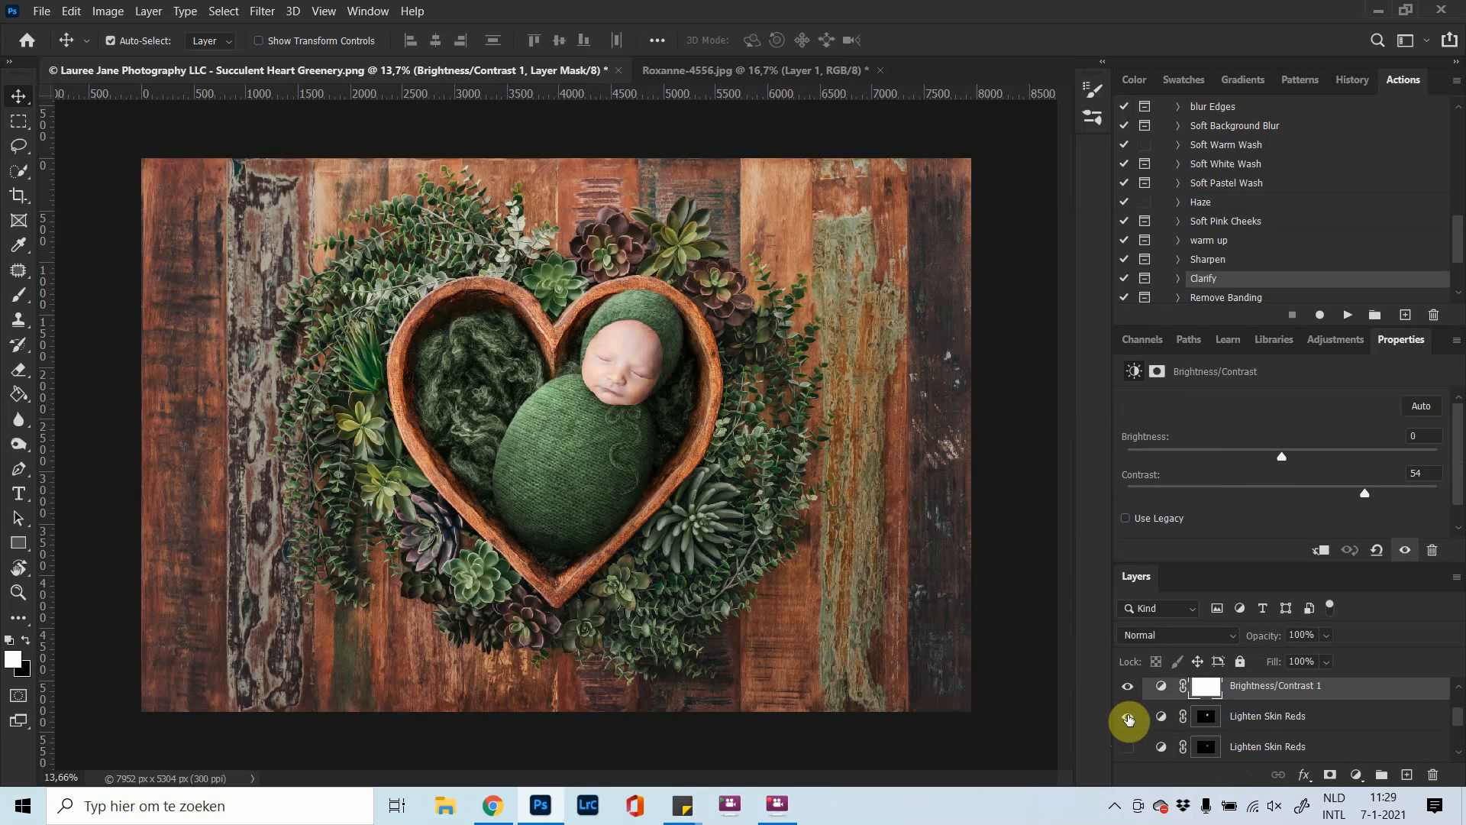
click(1129, 716)
click(1127, 693)
scroll(1134, 713, up, 1)
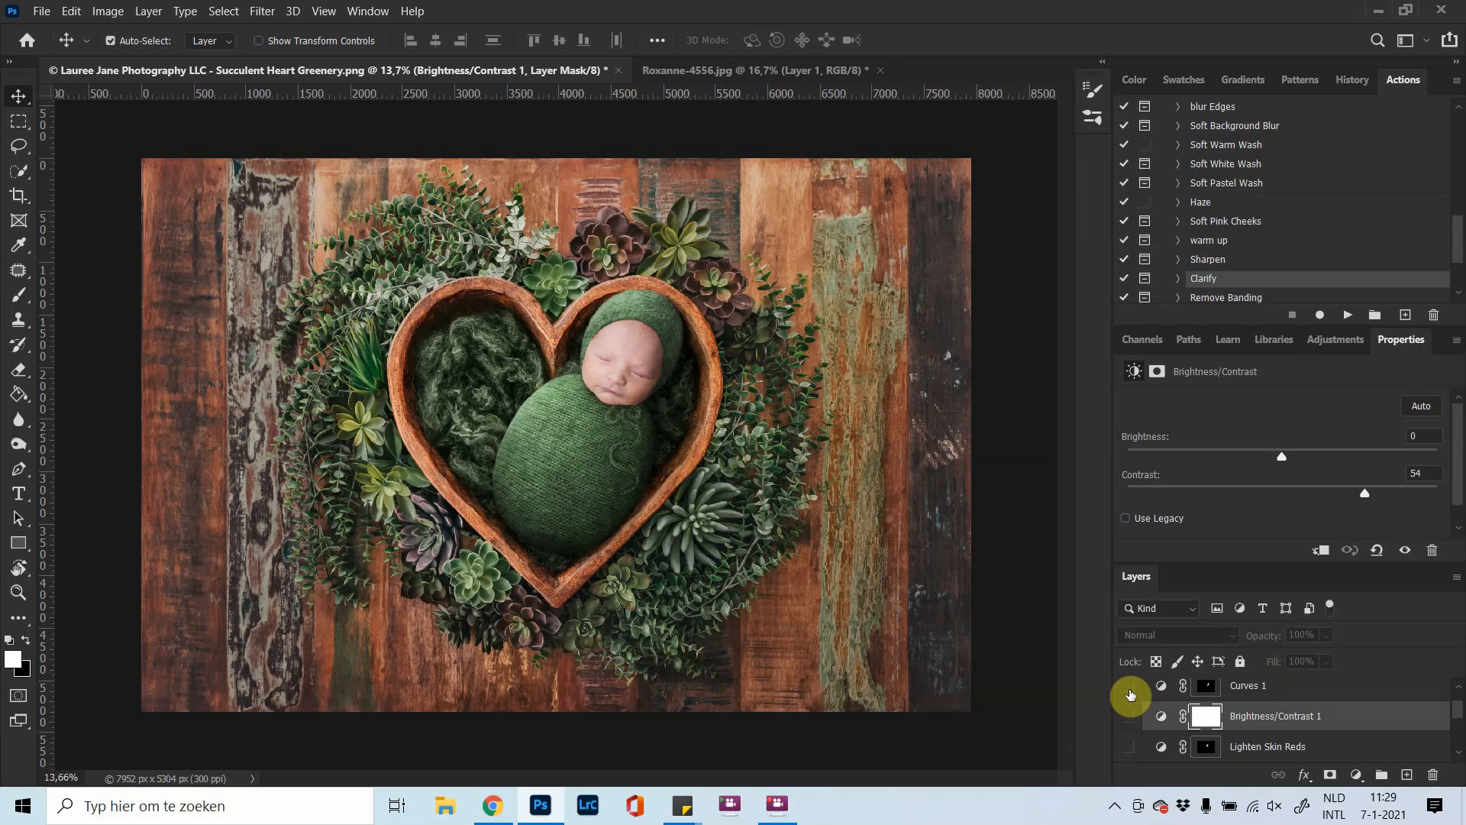
click(1129, 689)
scroll(1135, 714, up, 2)
Show the hidden face correction layers again one by one, from Layer 2 copy up through Curves 1, to view the corrected composite
scroll(1134, 713, down, 4)
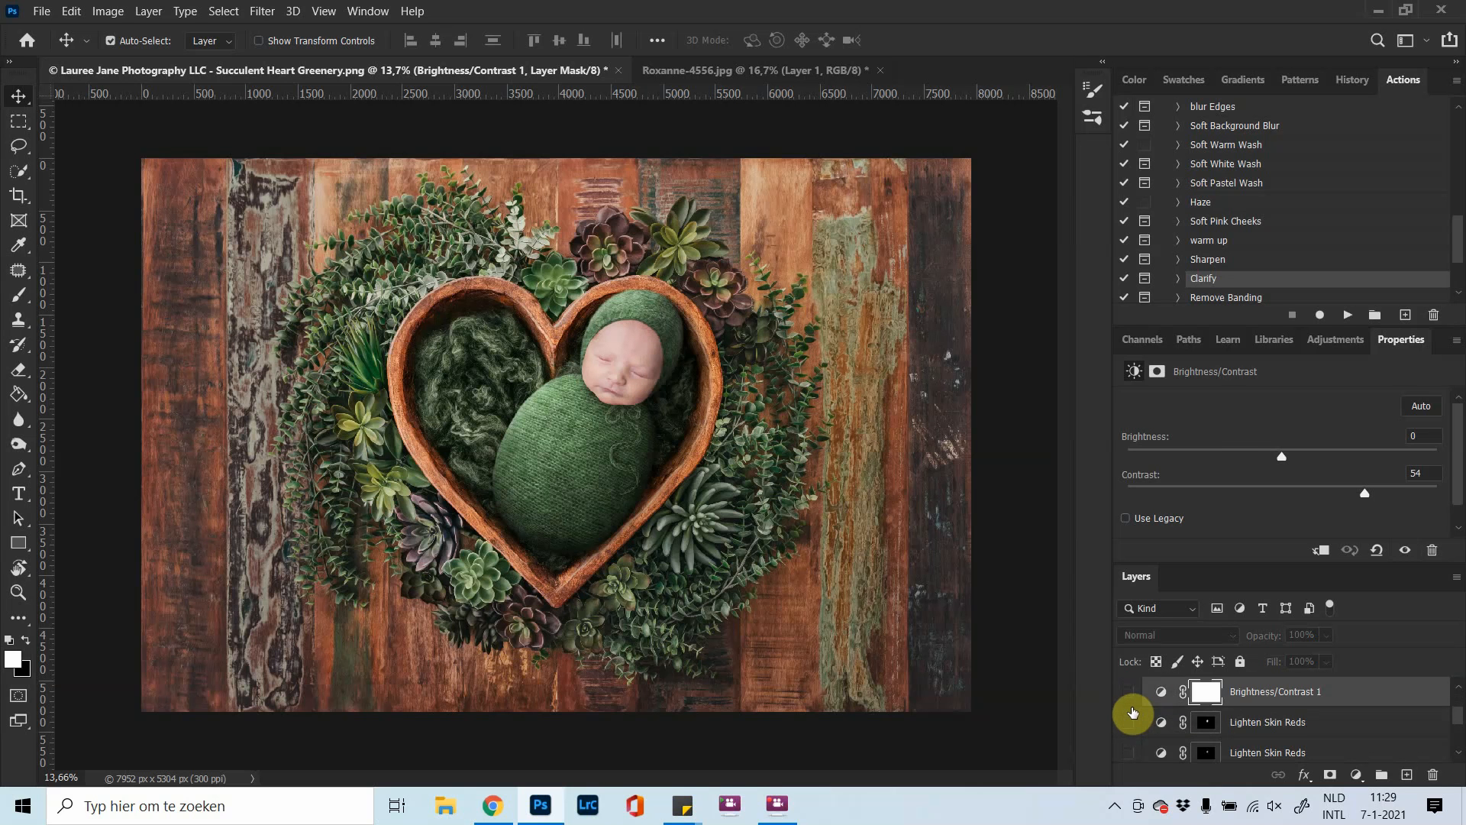
click(1131, 723)
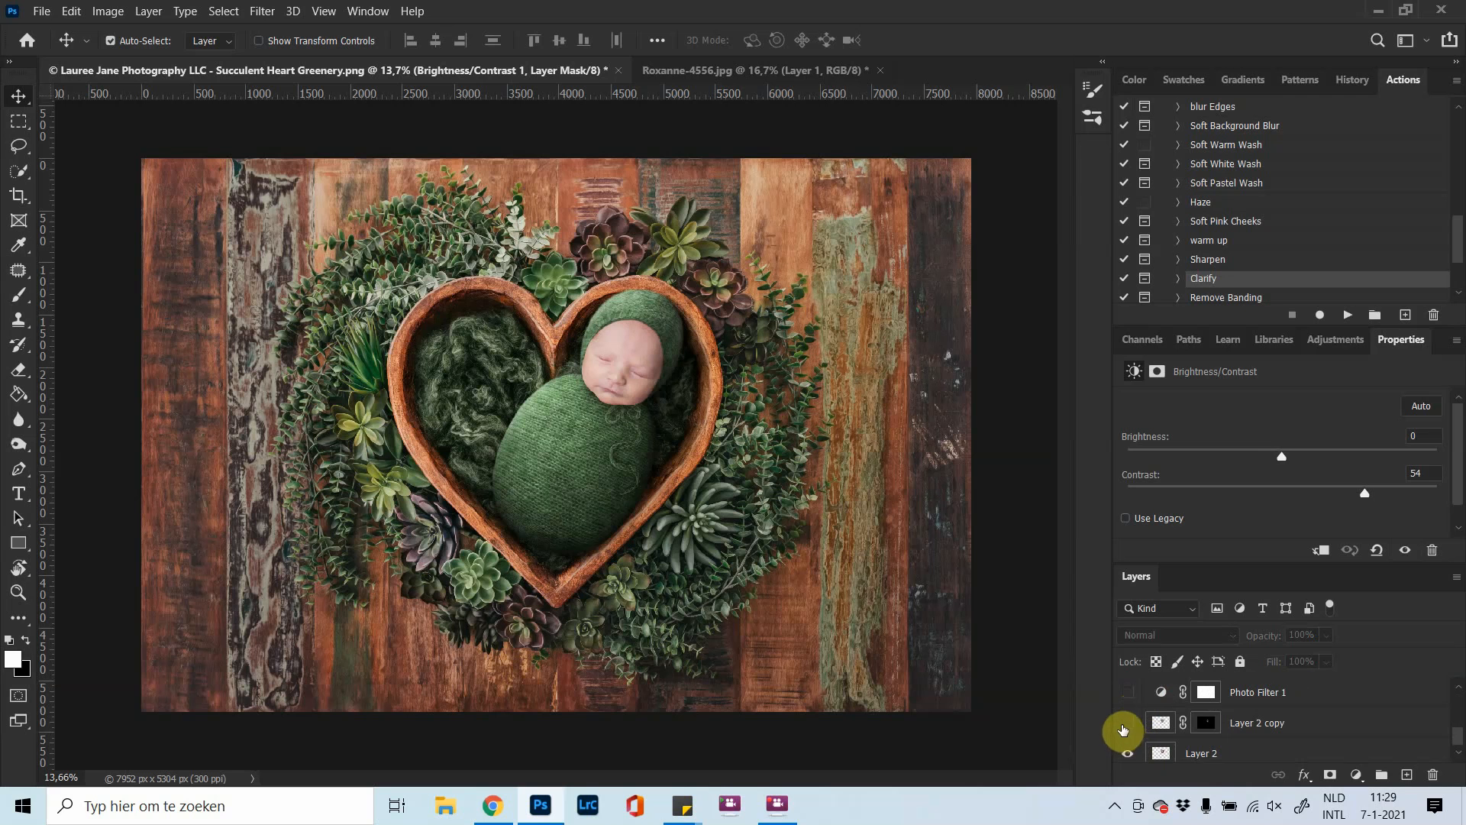
click(1128, 724)
click(1127, 692)
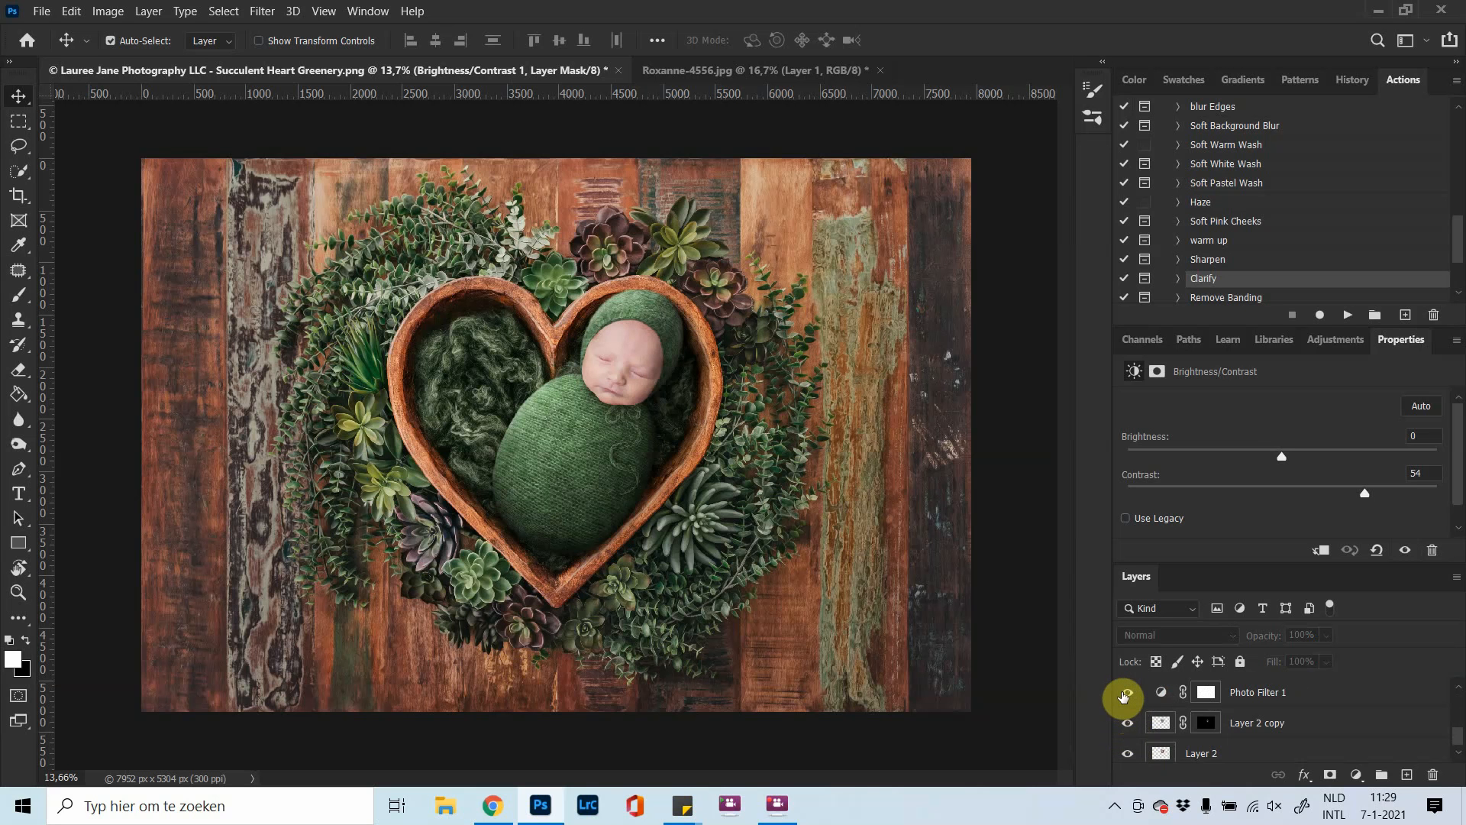
scroll(1126, 697, up, 1)
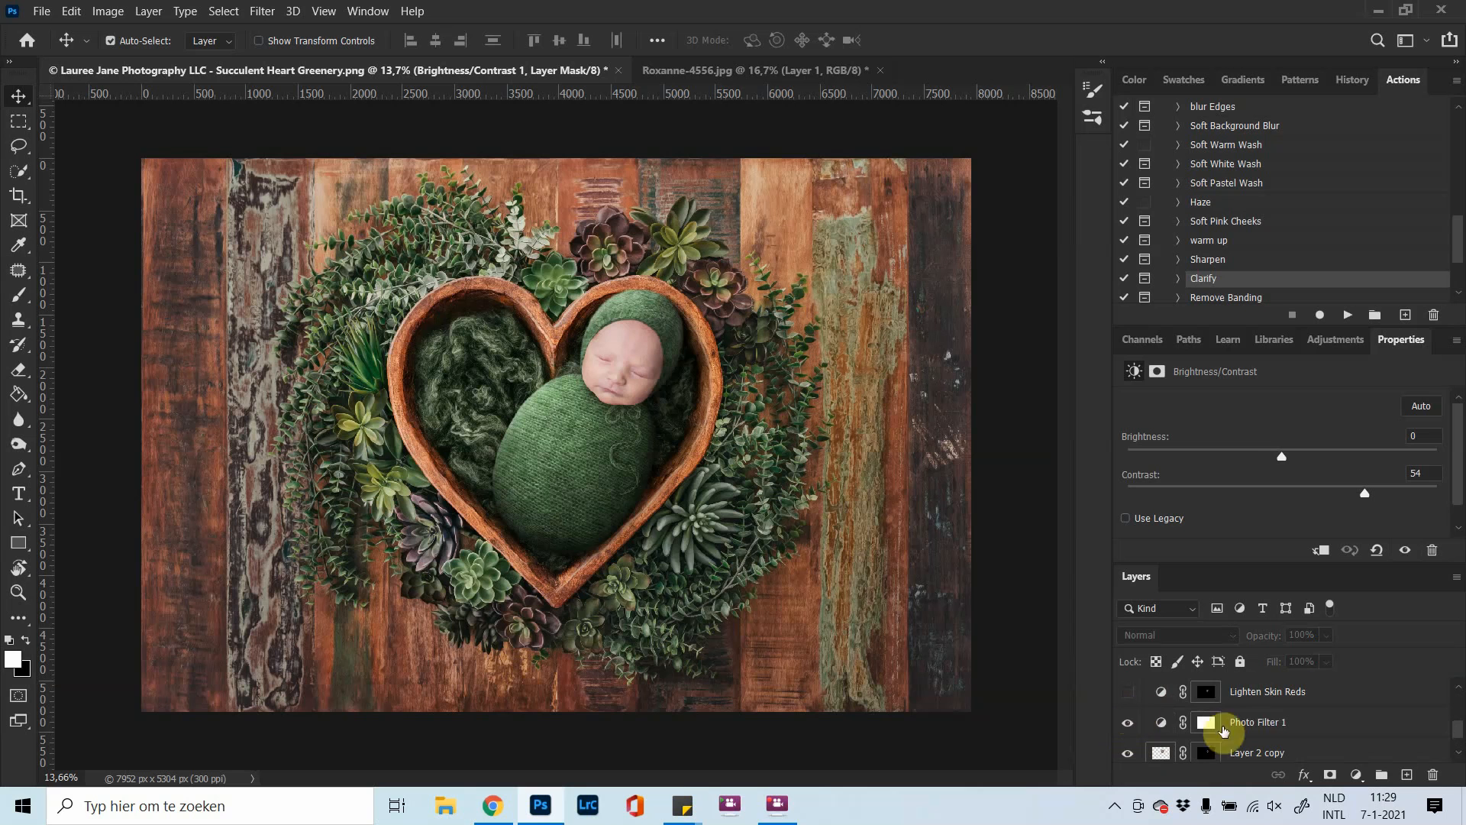
click(1127, 693)
scroll(1128, 707, up, 2)
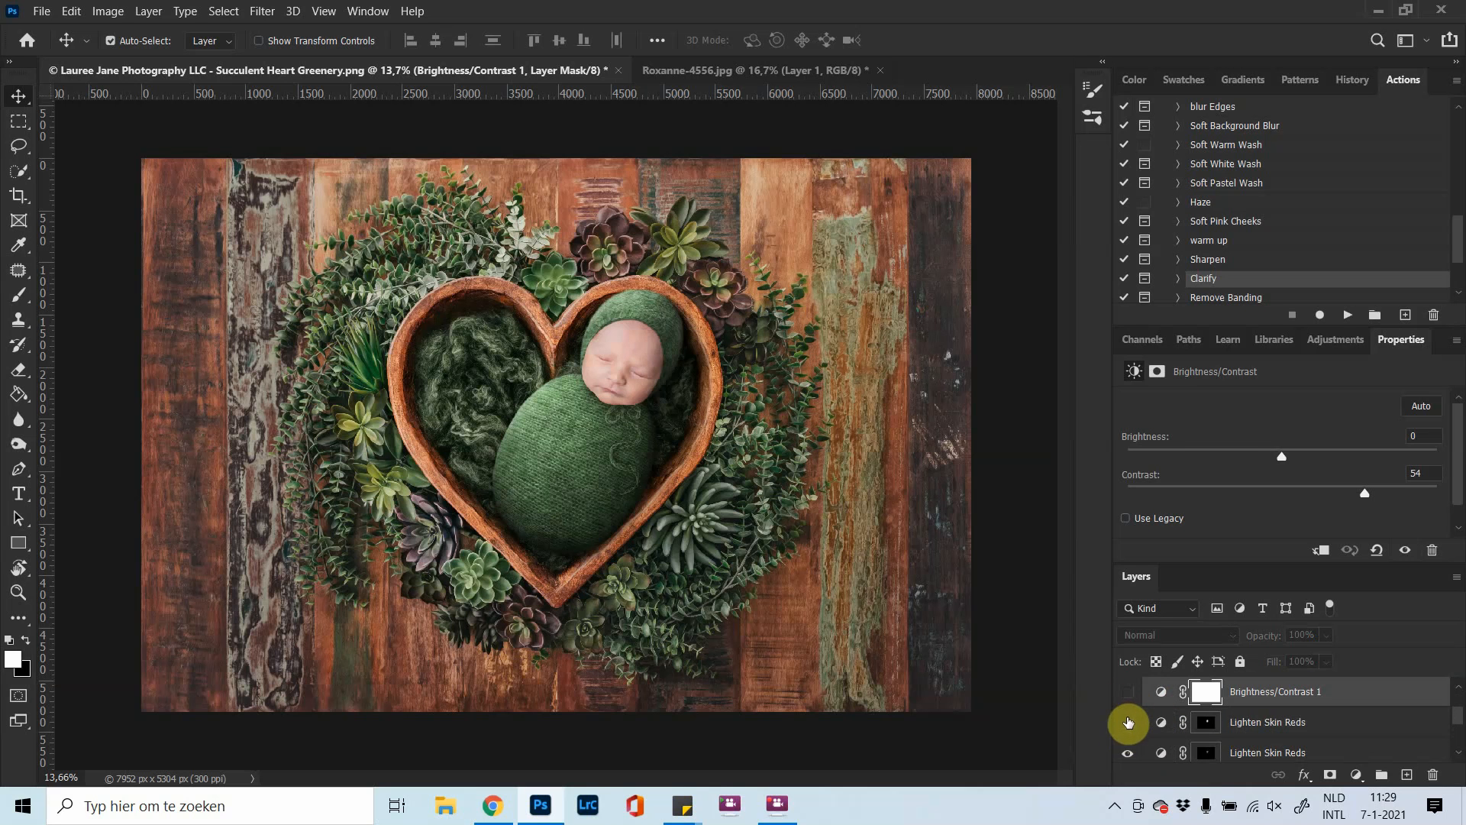
scroll(1151, 718, up, 1)
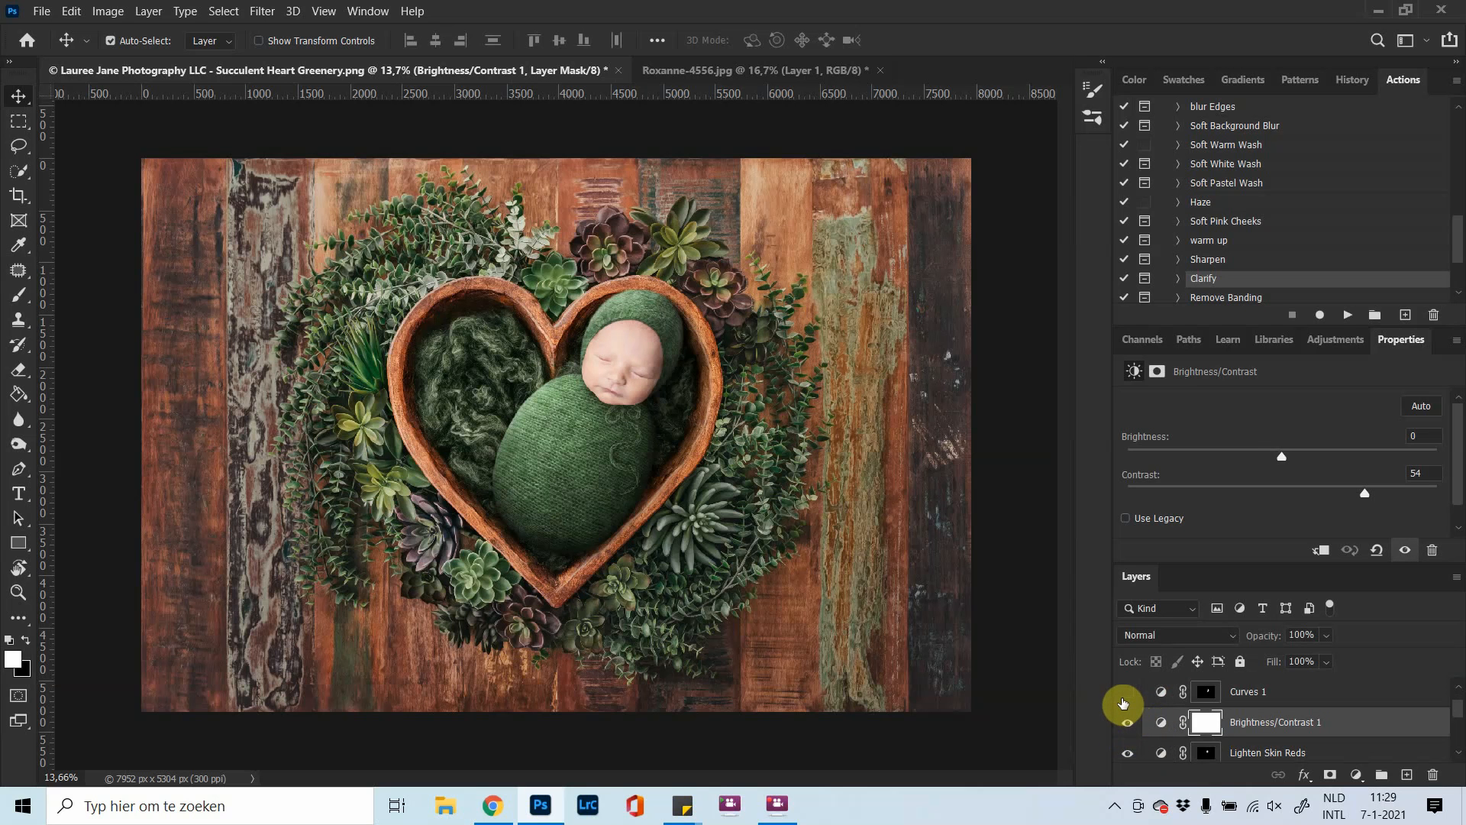
scroll(1159, 720, up, 1)
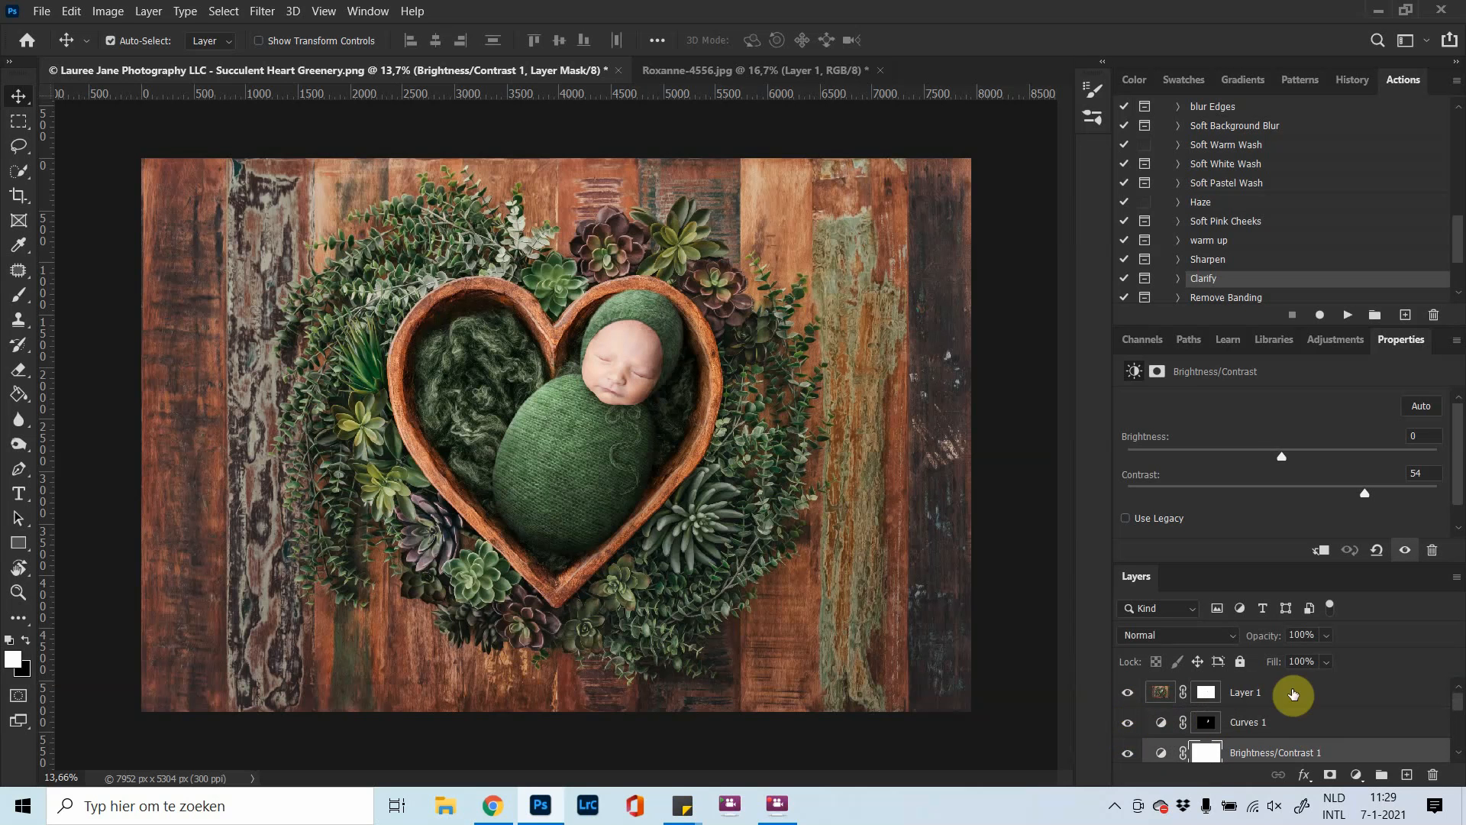